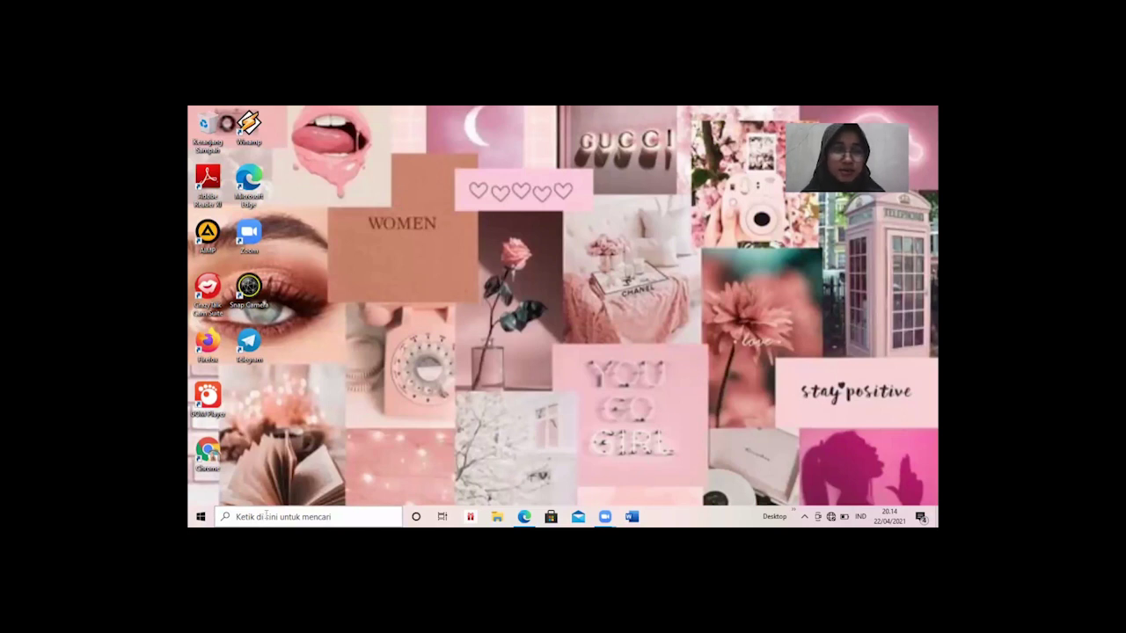
Launch Word from the Start search and open a maximized blank document.
left_click(267, 516)
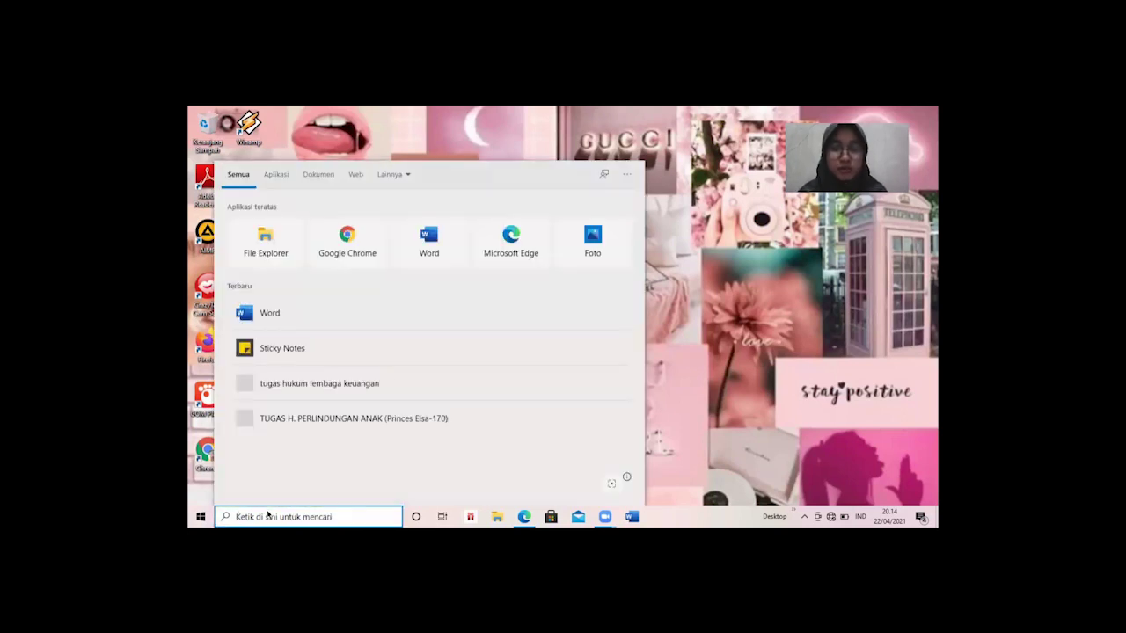
type("word")
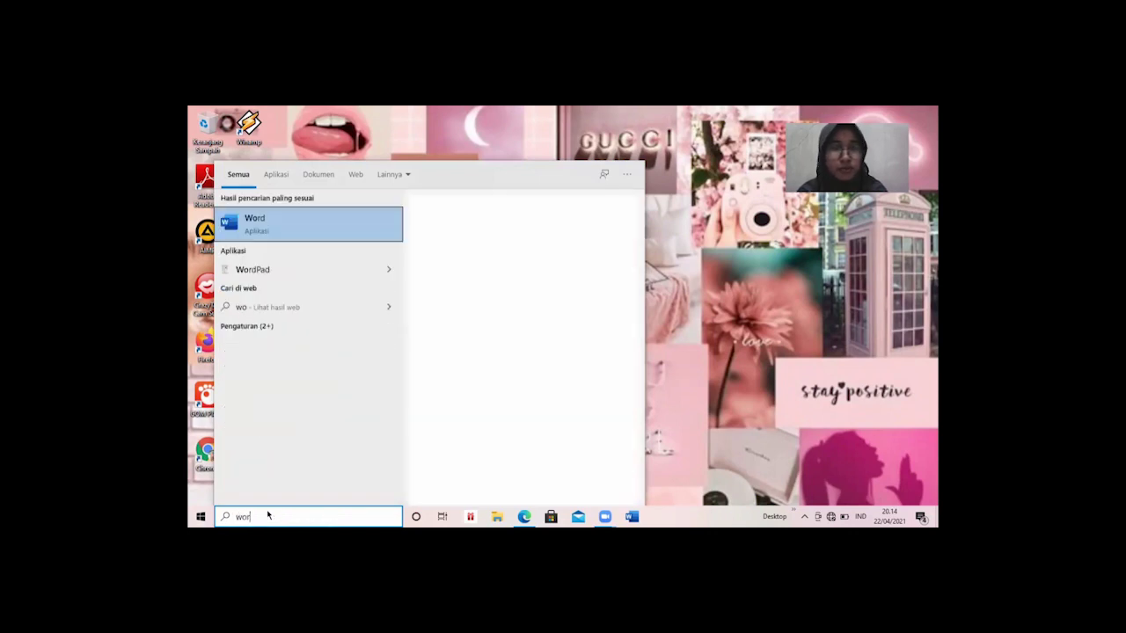
left_click(306, 226)
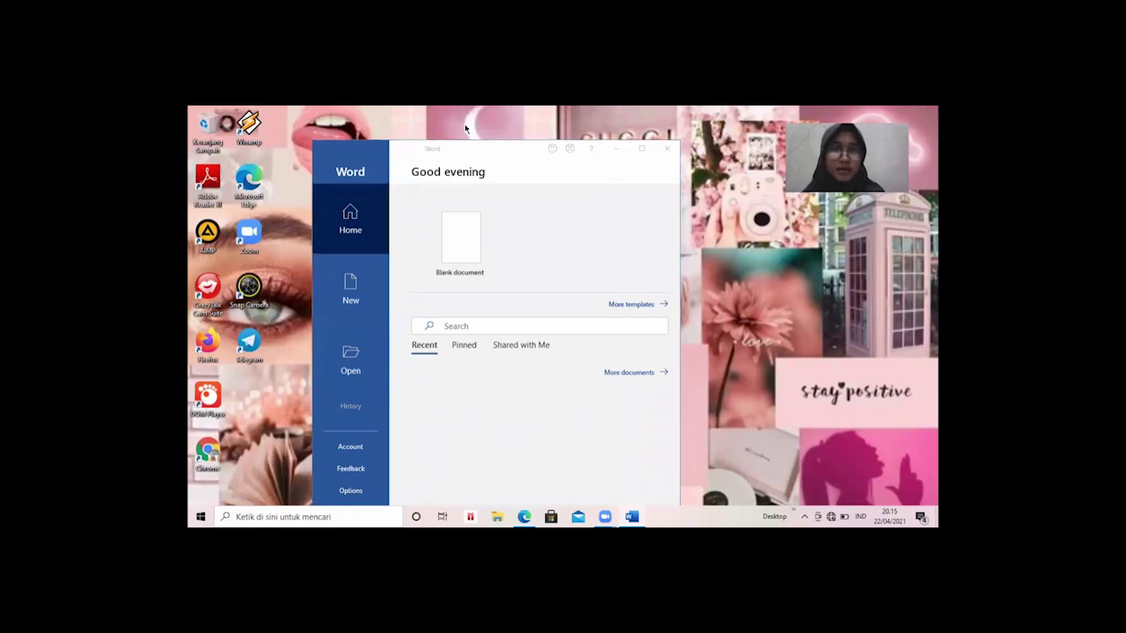
left_click(458, 258)
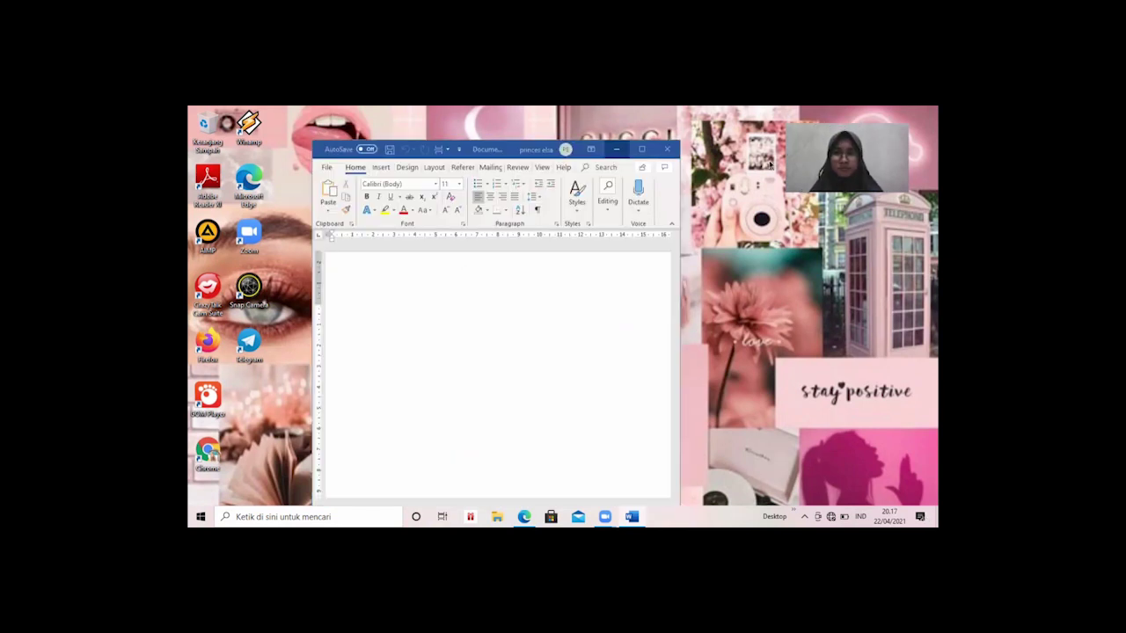
left_click(641, 150)
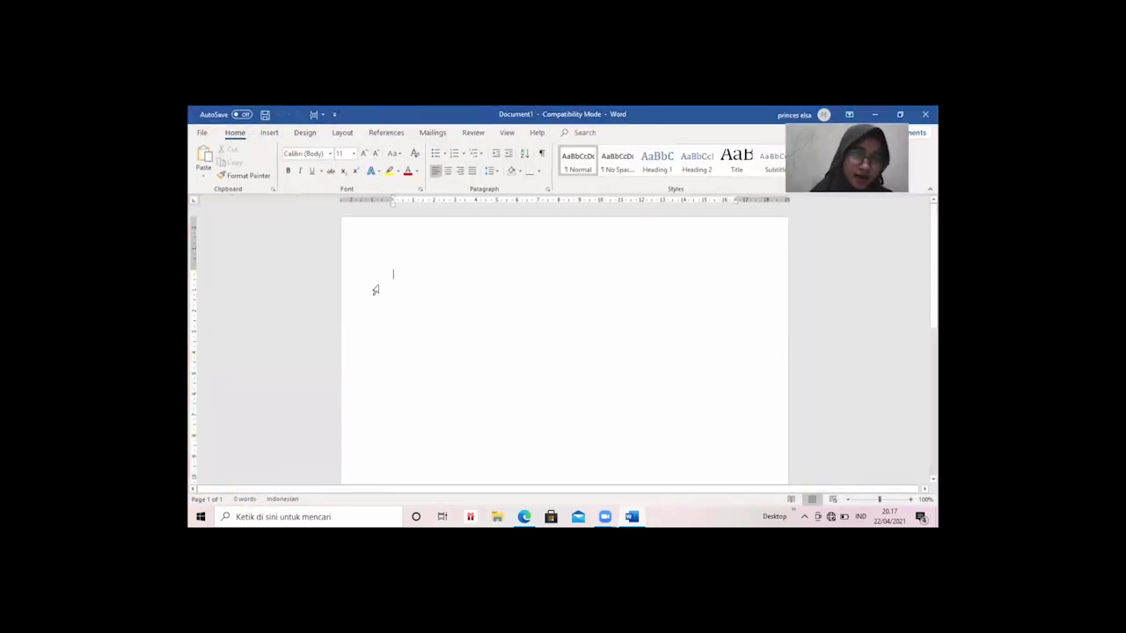
Type the Nama, Kelas : 6 and Nomor absen : 22 lines, with the student's name after Nama.
left_click(438, 270)
left_click(403, 282)
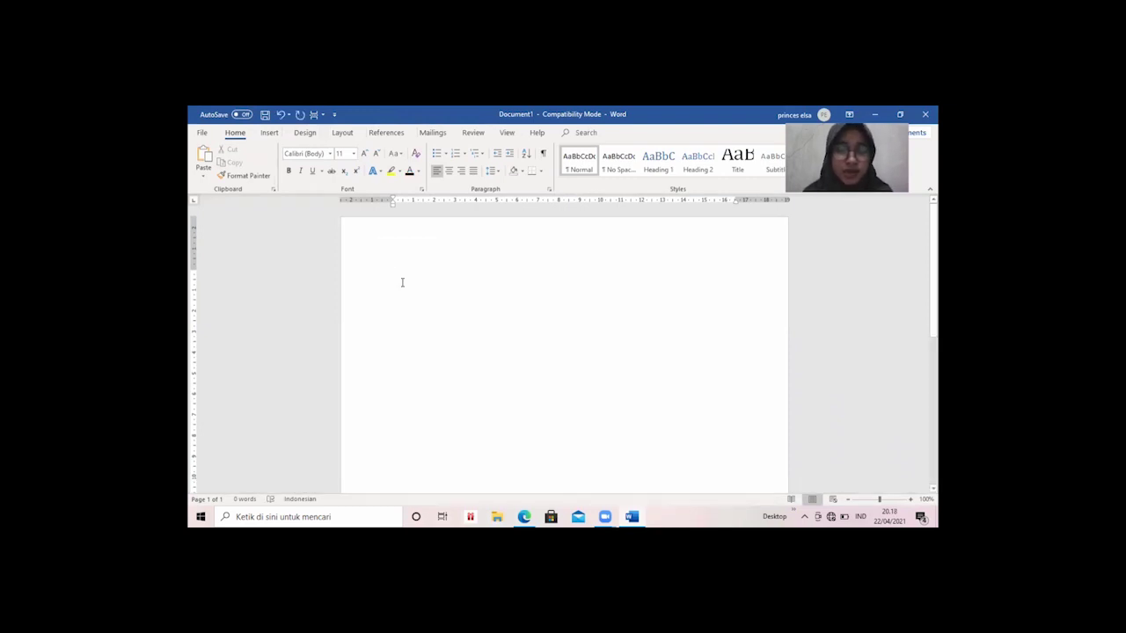
type("Nama :")
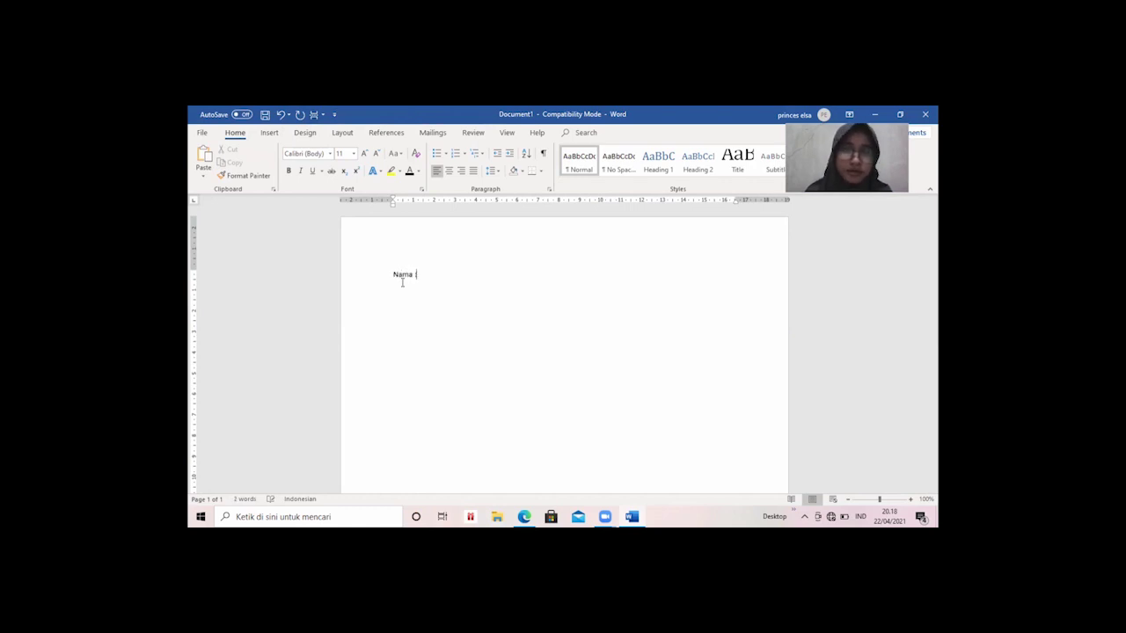
type("Kelas")
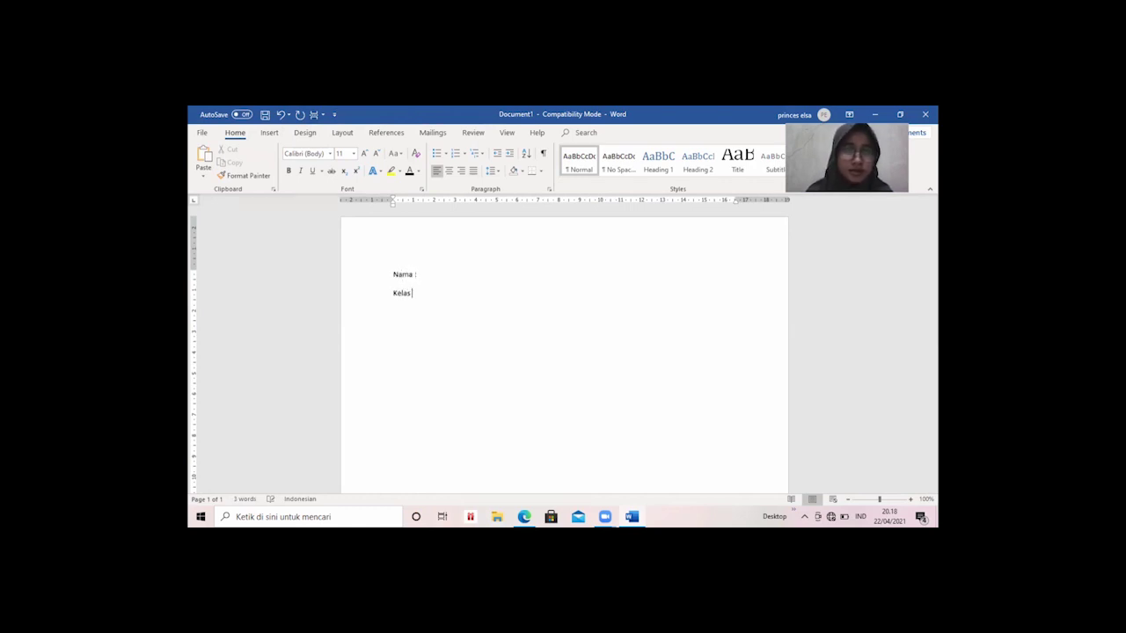
type(" :")
type("Nomor a")
type("bsen :")
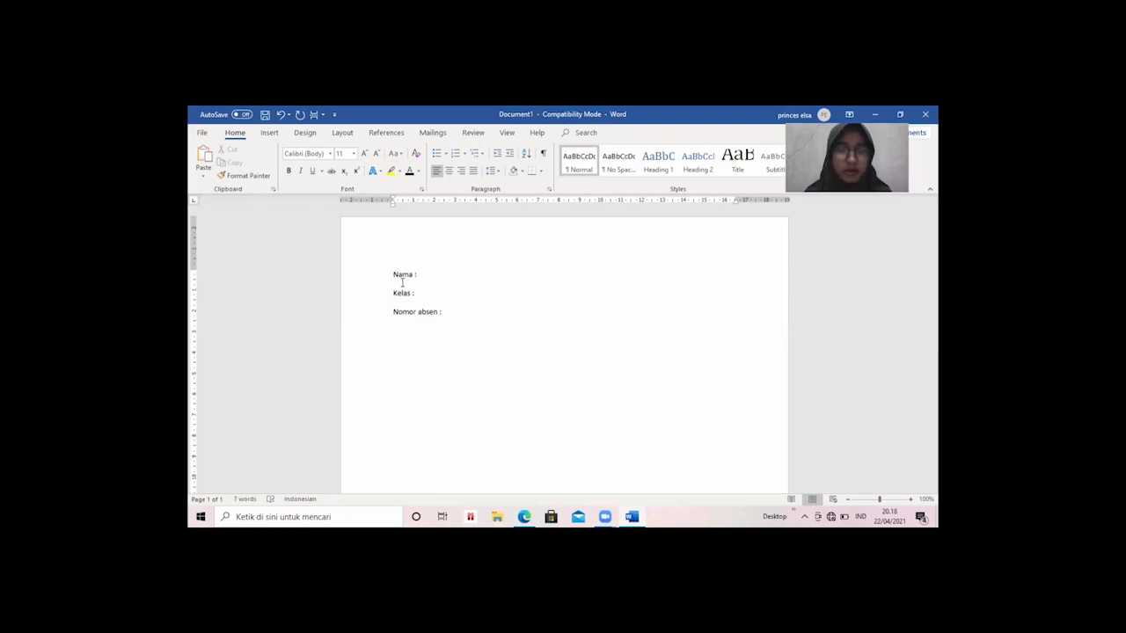
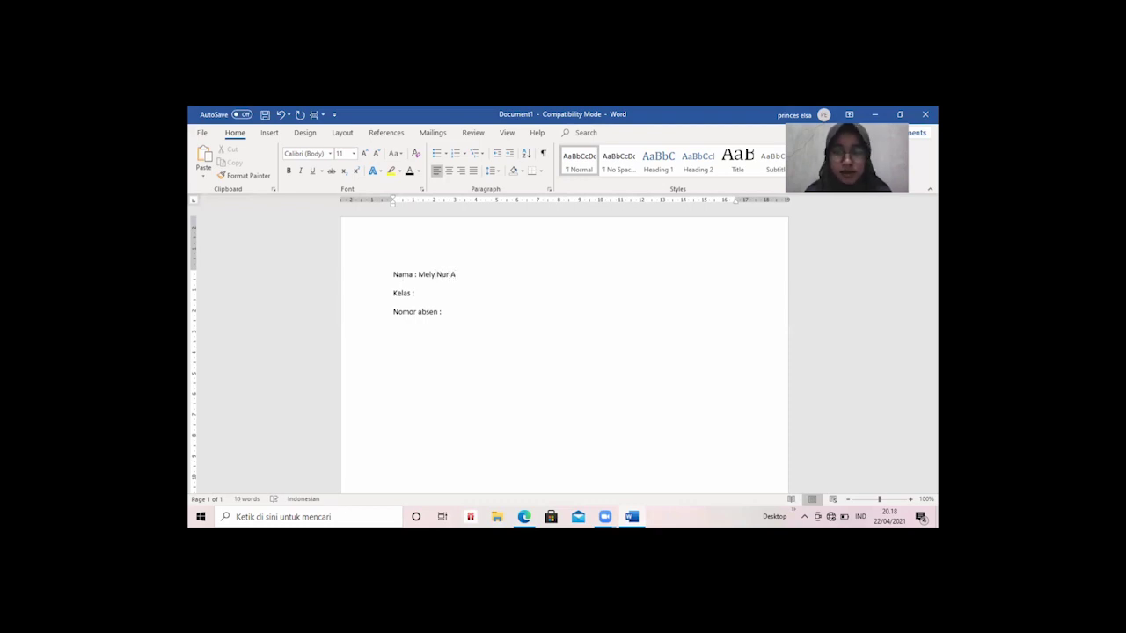
key("Down")
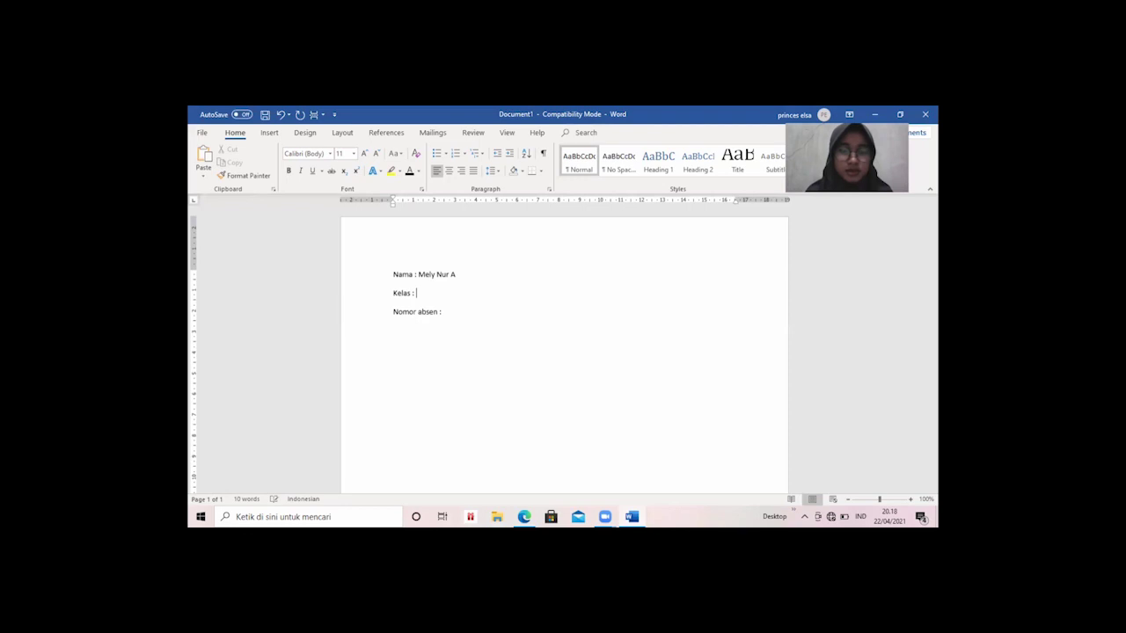
type("6")
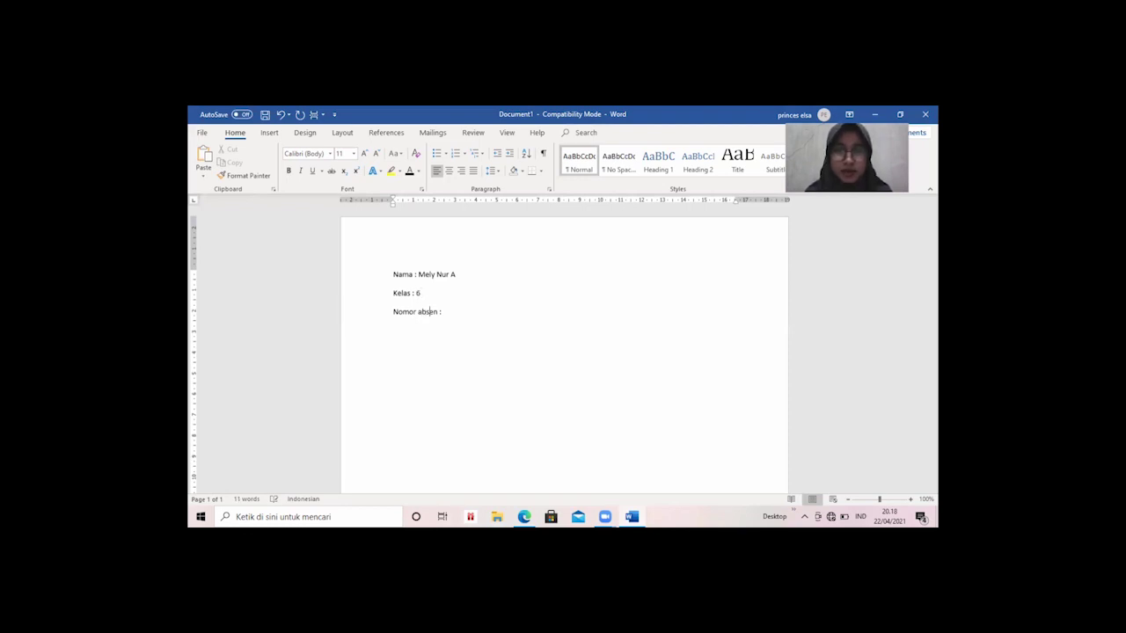
type("22")
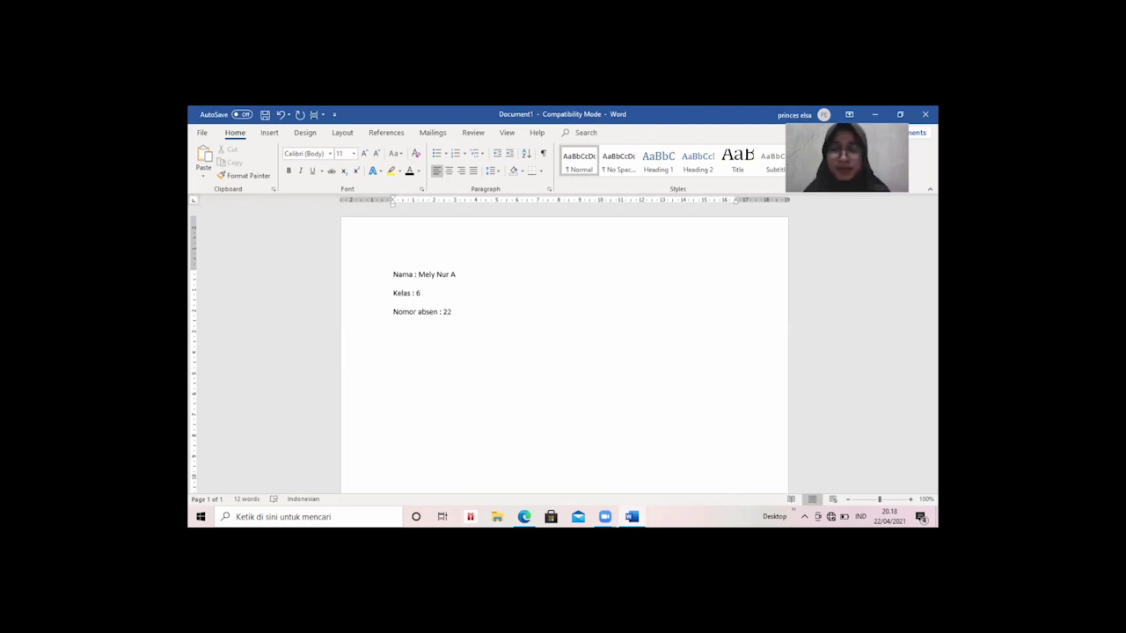
left_click_drag(472, 314, 382, 276)
left_click(462, 302)
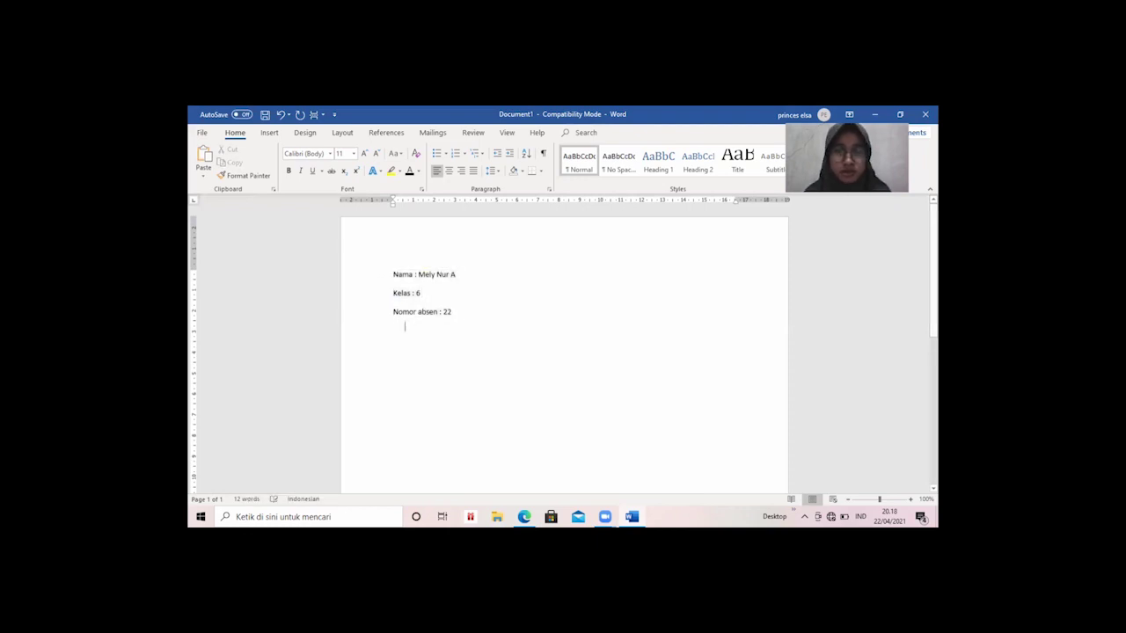
Type the 'Hai namaku adalah' introduction with the student's name and age, trimmed back to 'umurku 1'.
type("Hai")
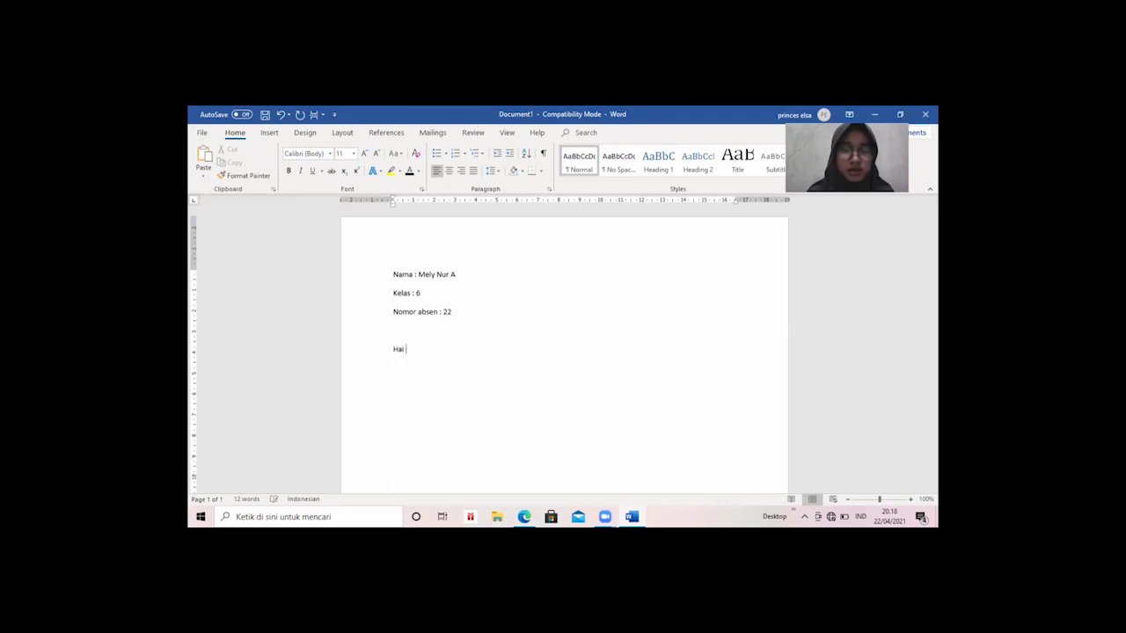
type(" namaku ada")
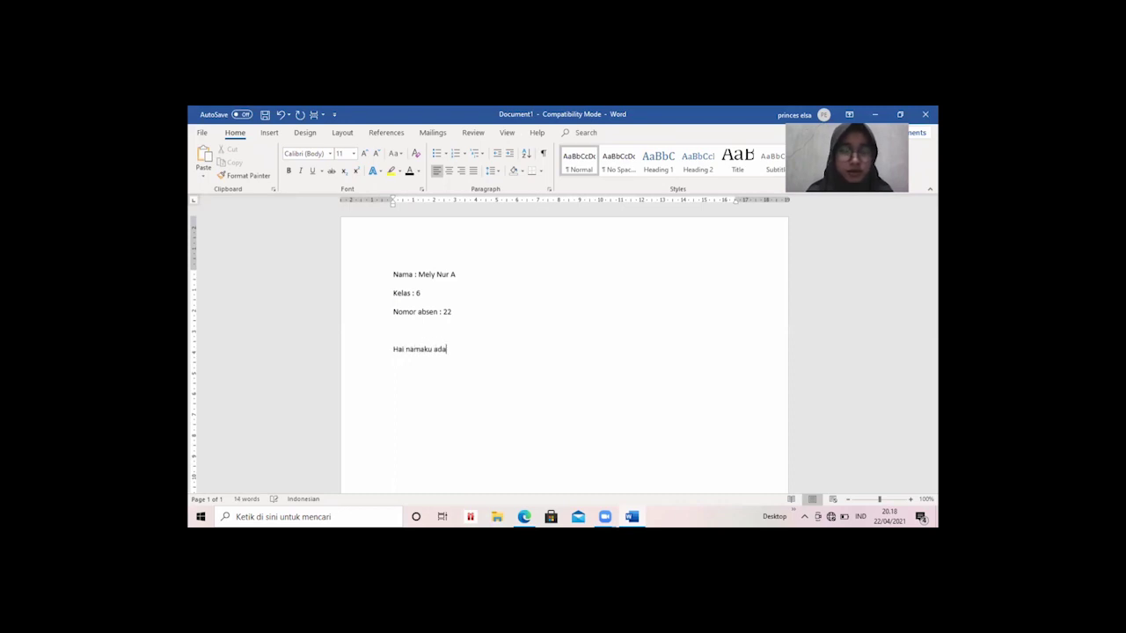
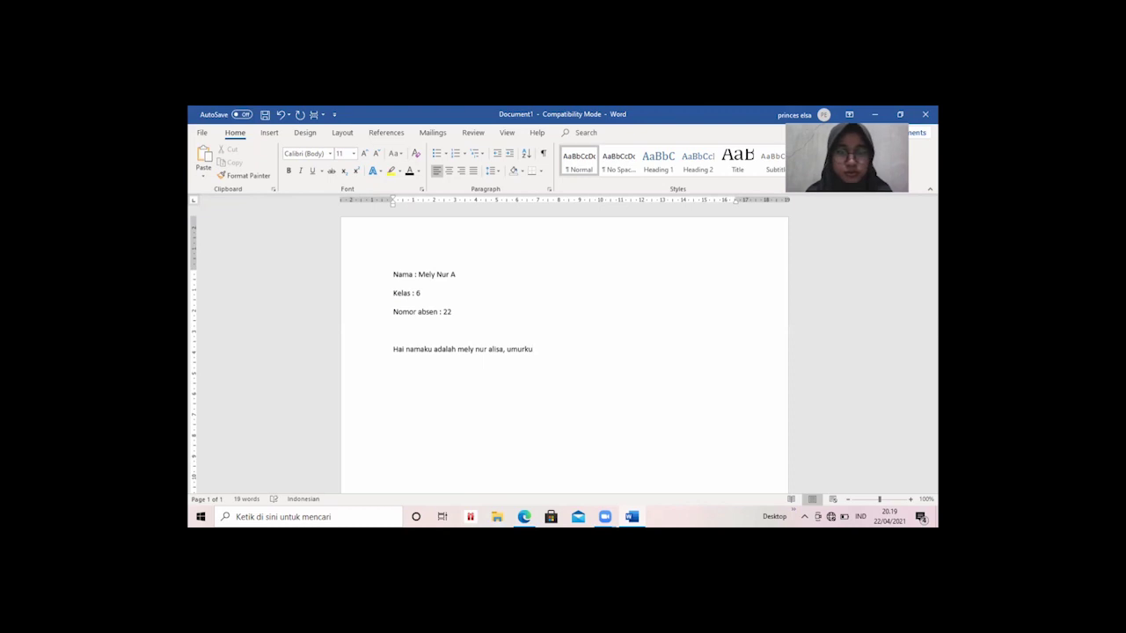
type(" 15 tahun")
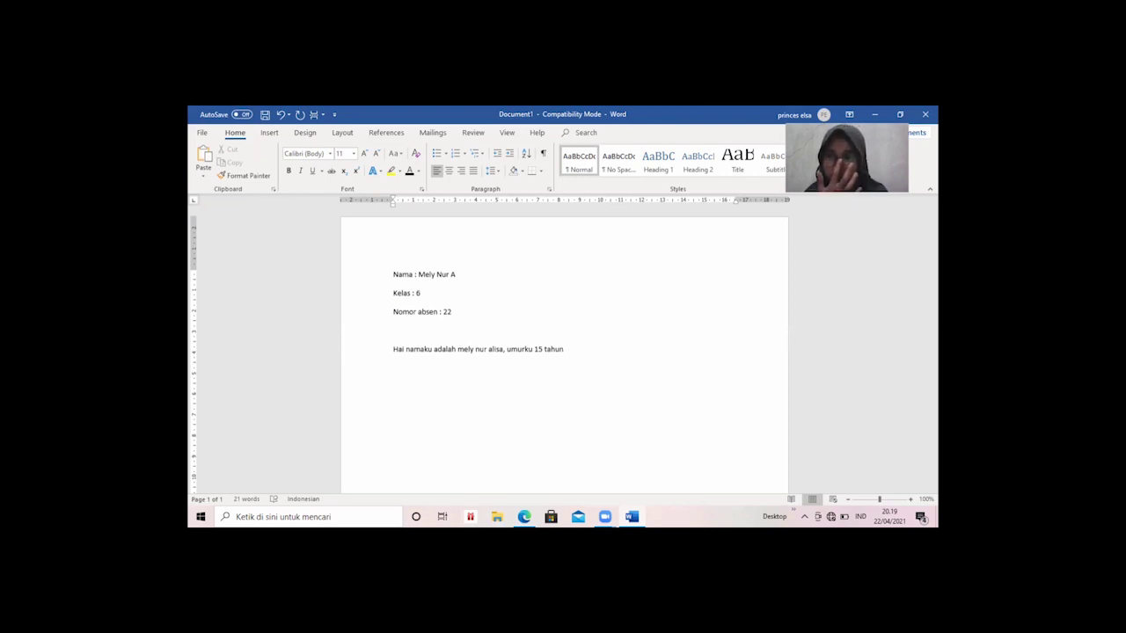
key("BackSpace")
key("BackSpace")
key("BackSpace")
key("BackSpace")
key("BackSpace")
key("BackSpace")
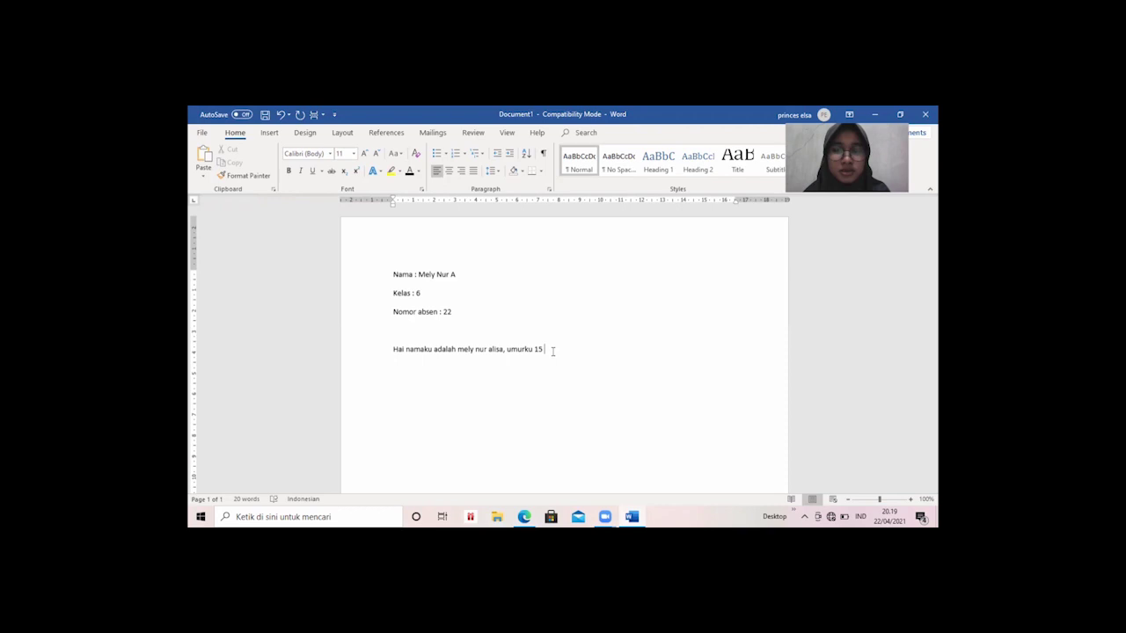
key("BackSpace")
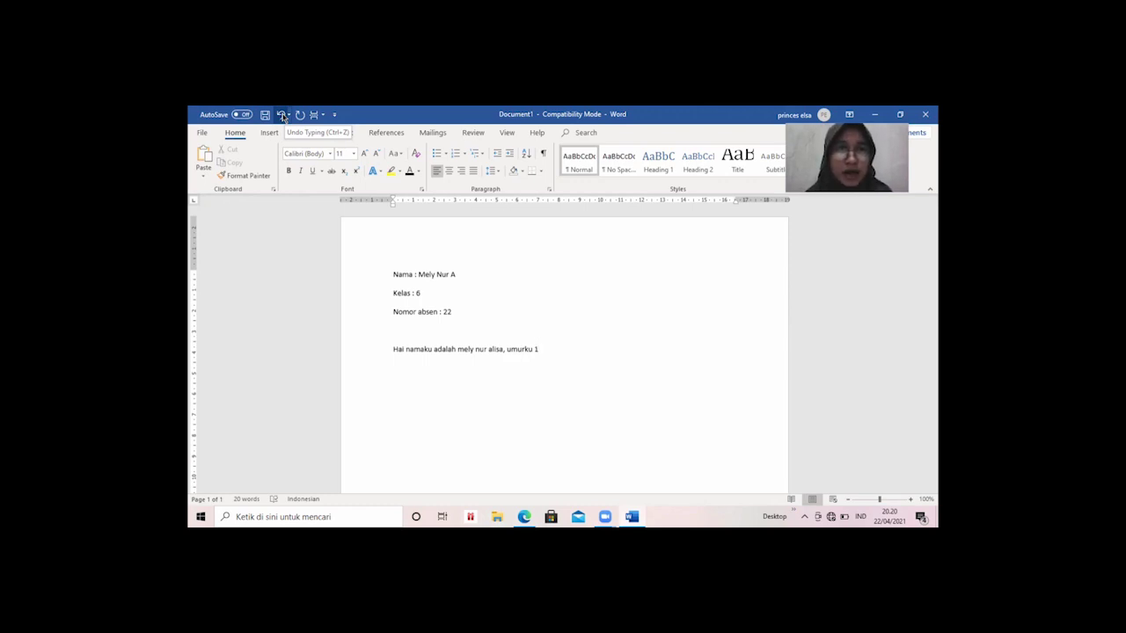
Correct the sentence so it ends 'umurku 12 tahun.' and bring up the File screen.
left_click(282, 115)
type("5")
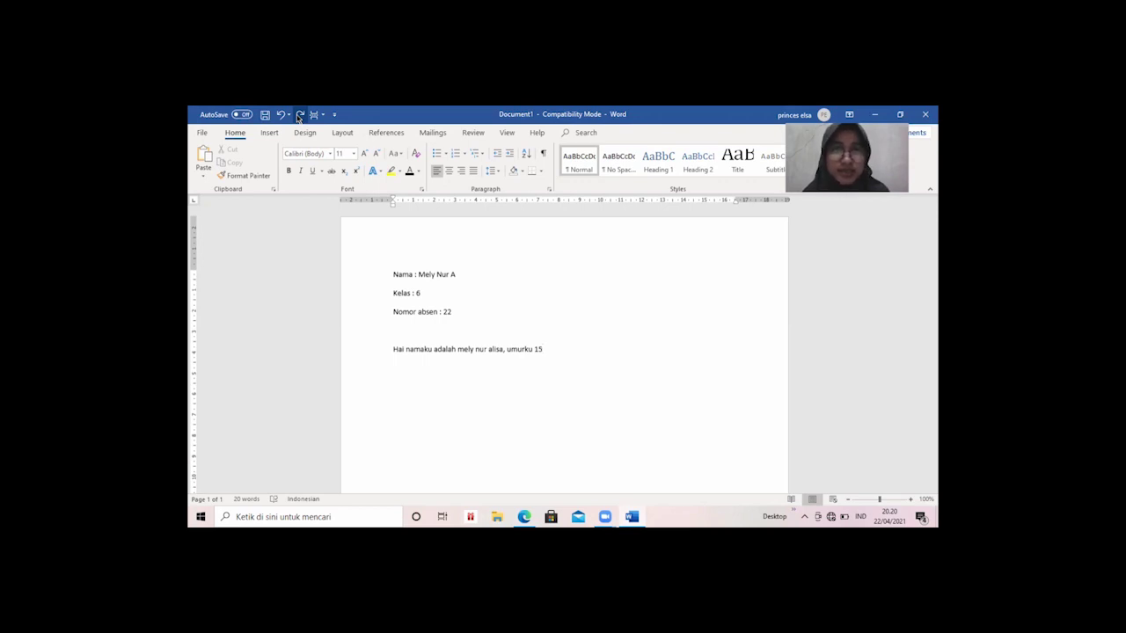
left_click(299, 116)
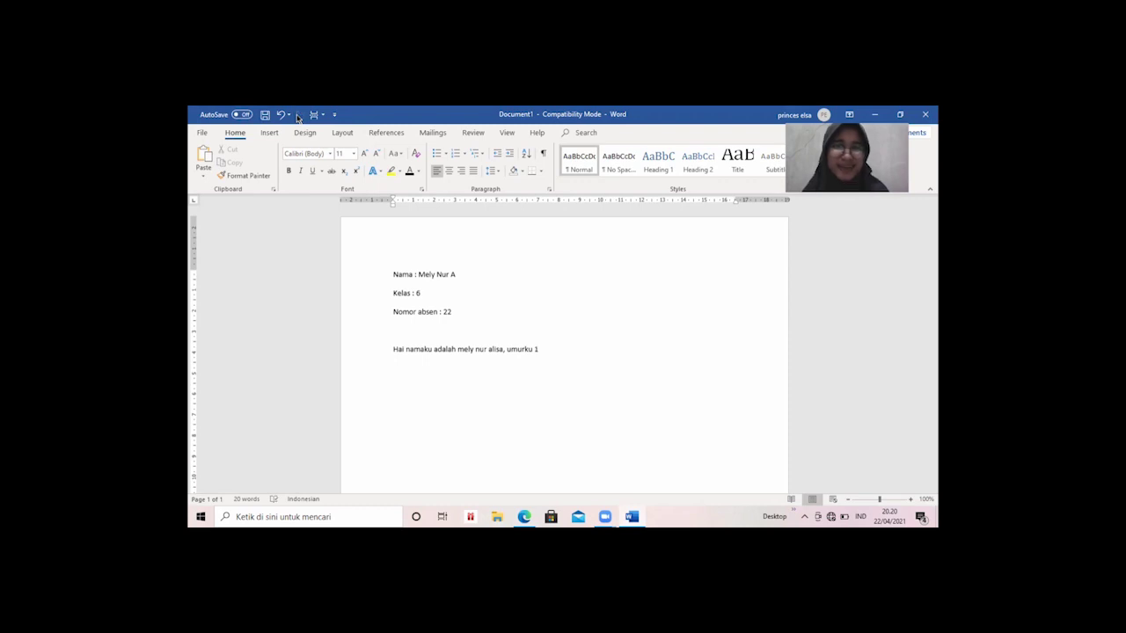
type("0")
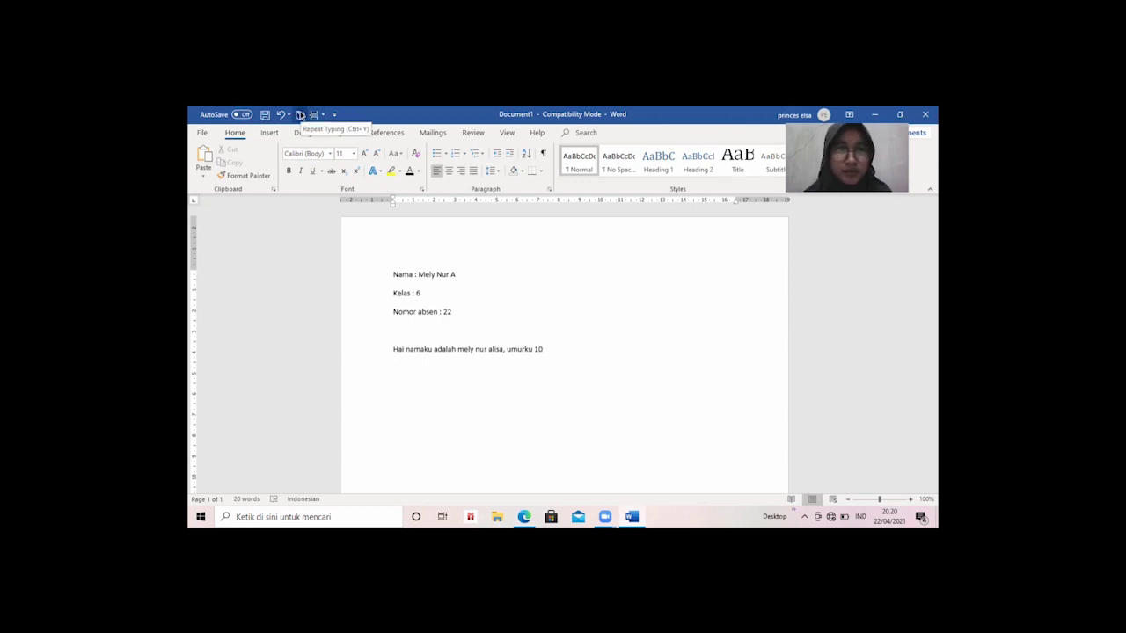
left_click(280, 114)
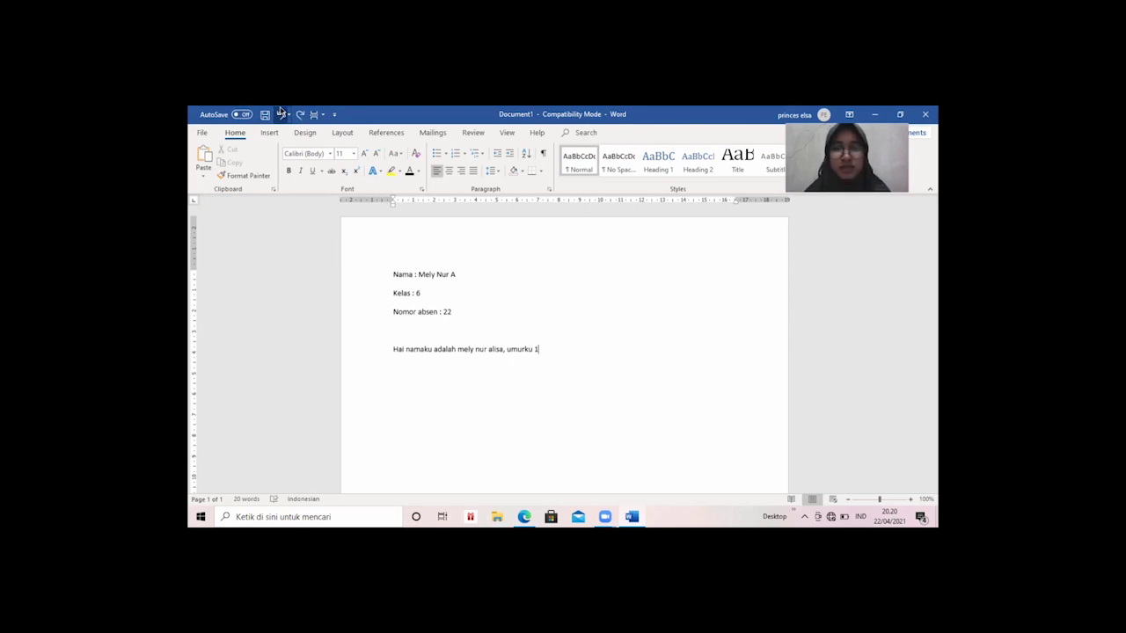
type("2")
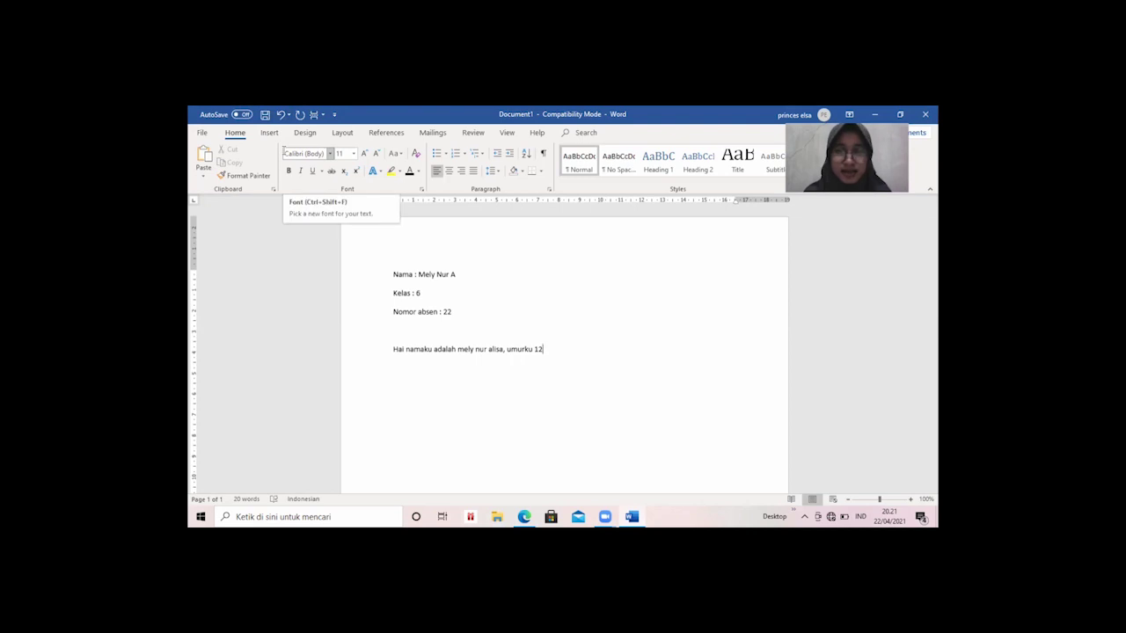
type("tahun.")
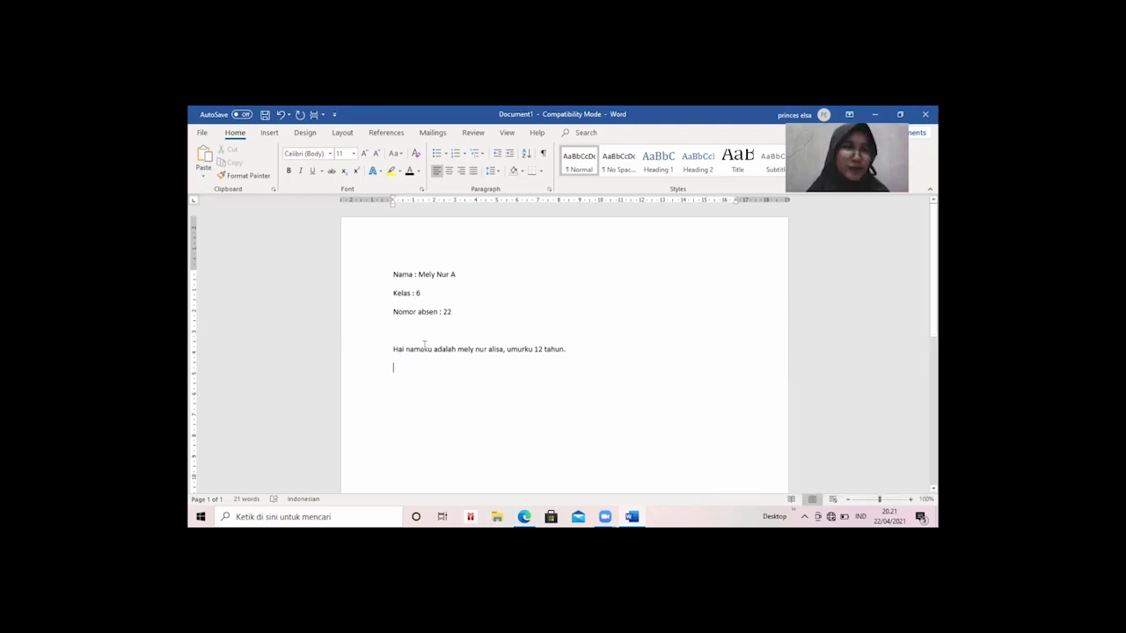
left_click(203, 135)
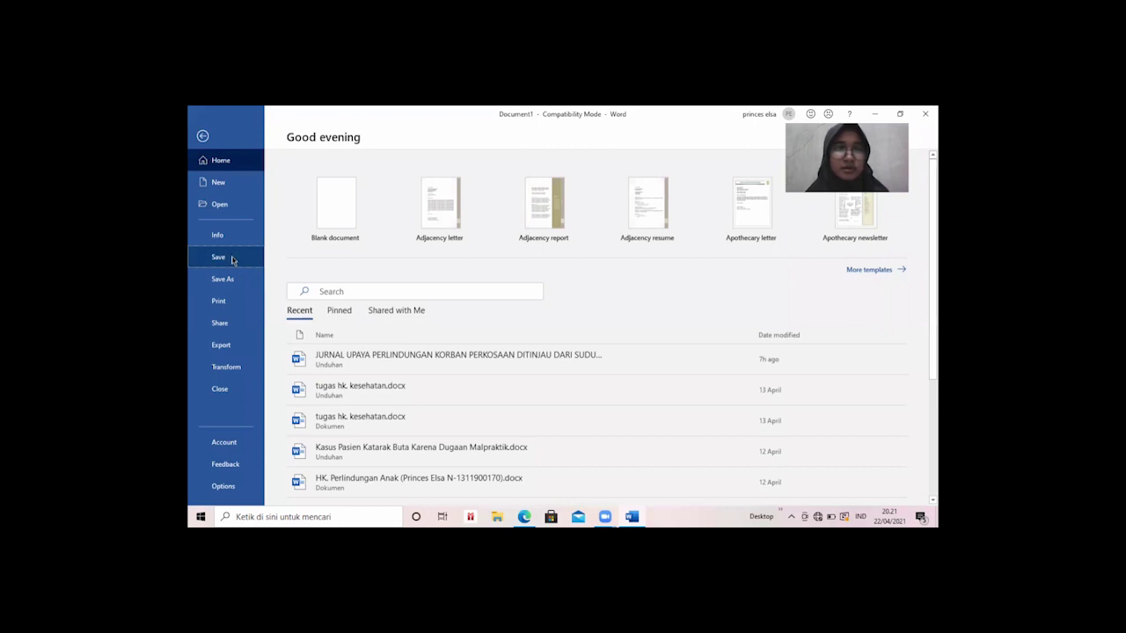
Save the document in the Documents folder under the file name meli.
left_click(233, 259)
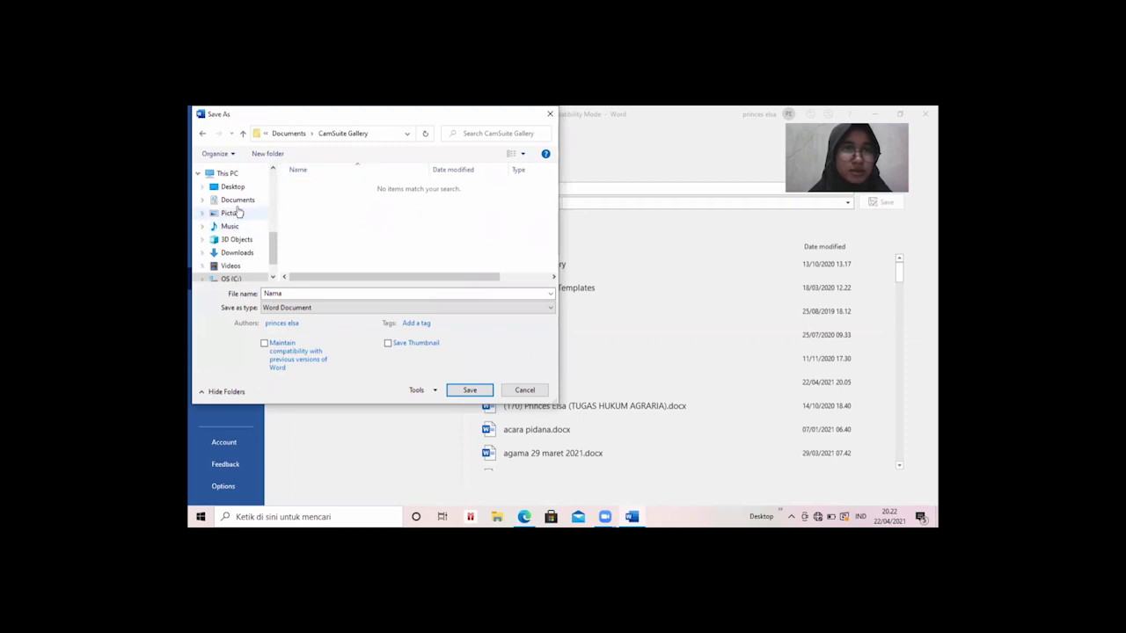
left_click(236, 203)
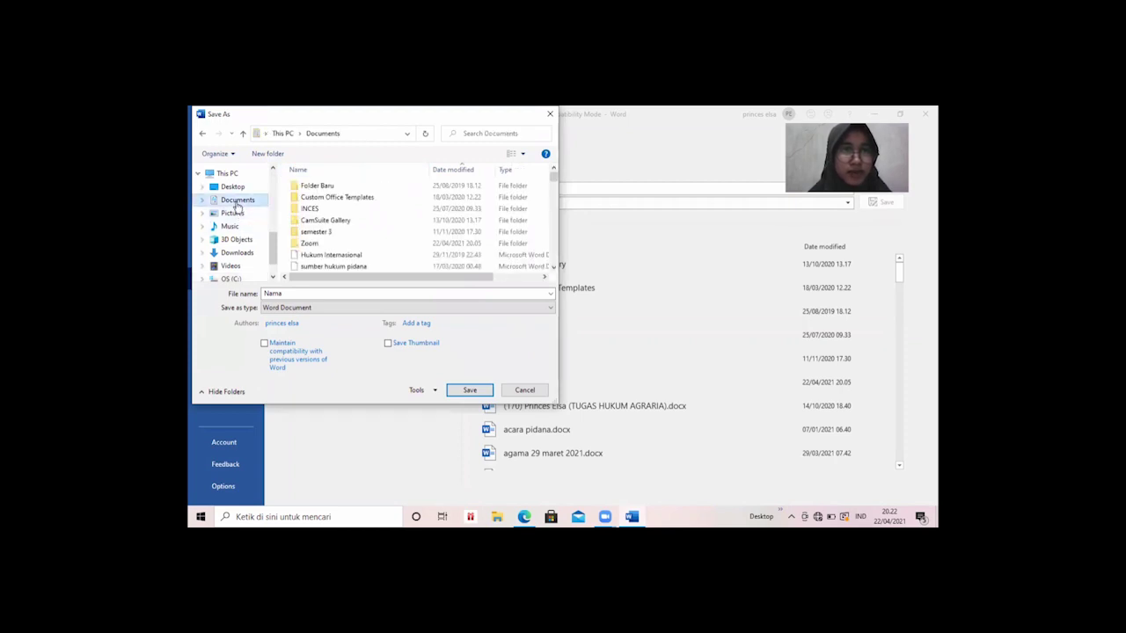
left_click(394, 185)
left_click_drag(554, 202, 555, 252)
left_click(453, 292)
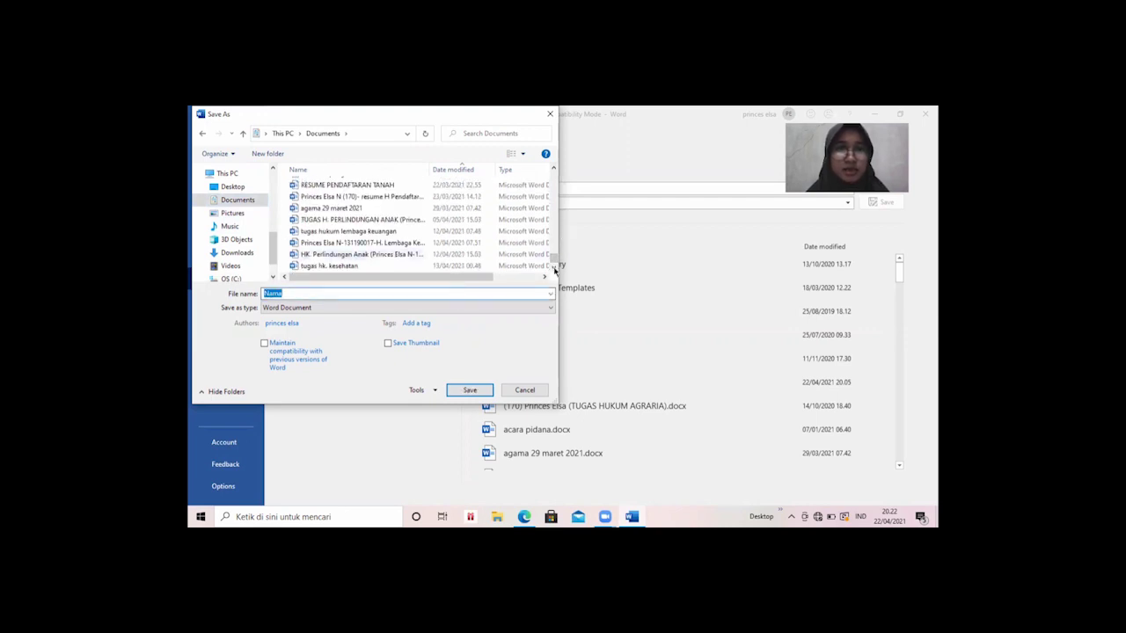
left_click_drag(554, 261, 553, 176)
left_click(334, 294)
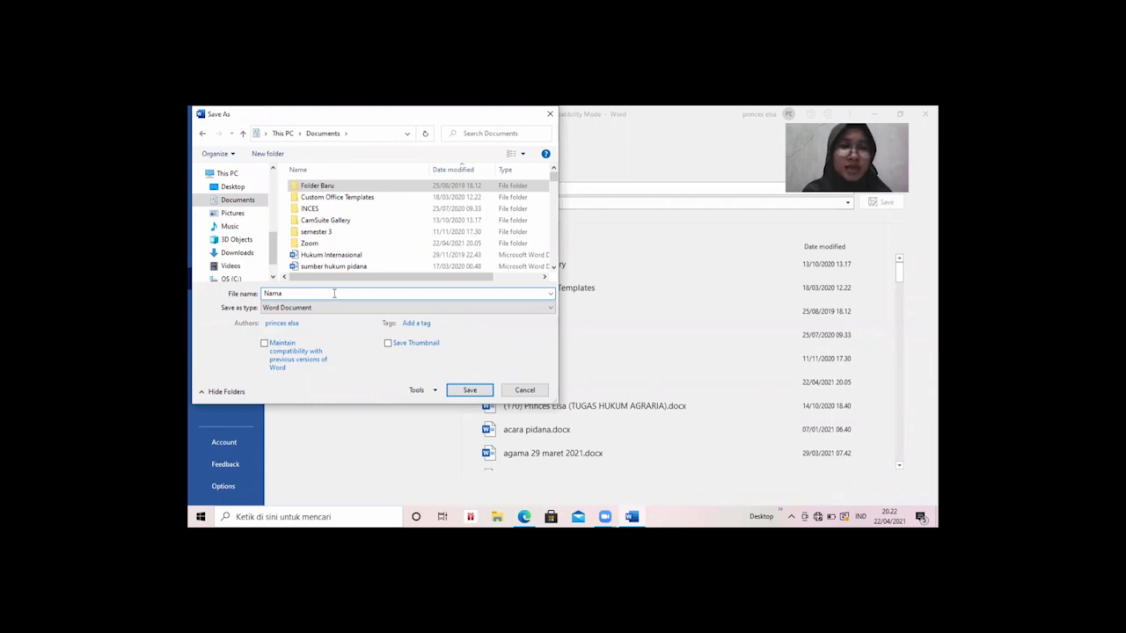
key("BackSpace")
key("BackSpace")
key("BackSpace")
key("BackSpace")
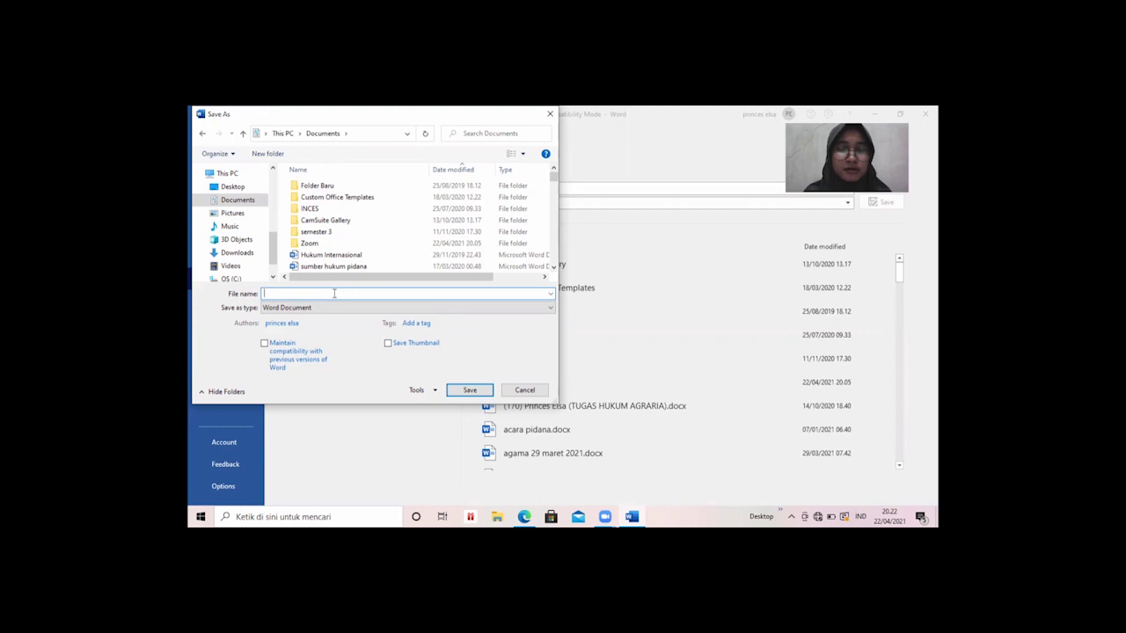
type("meli")
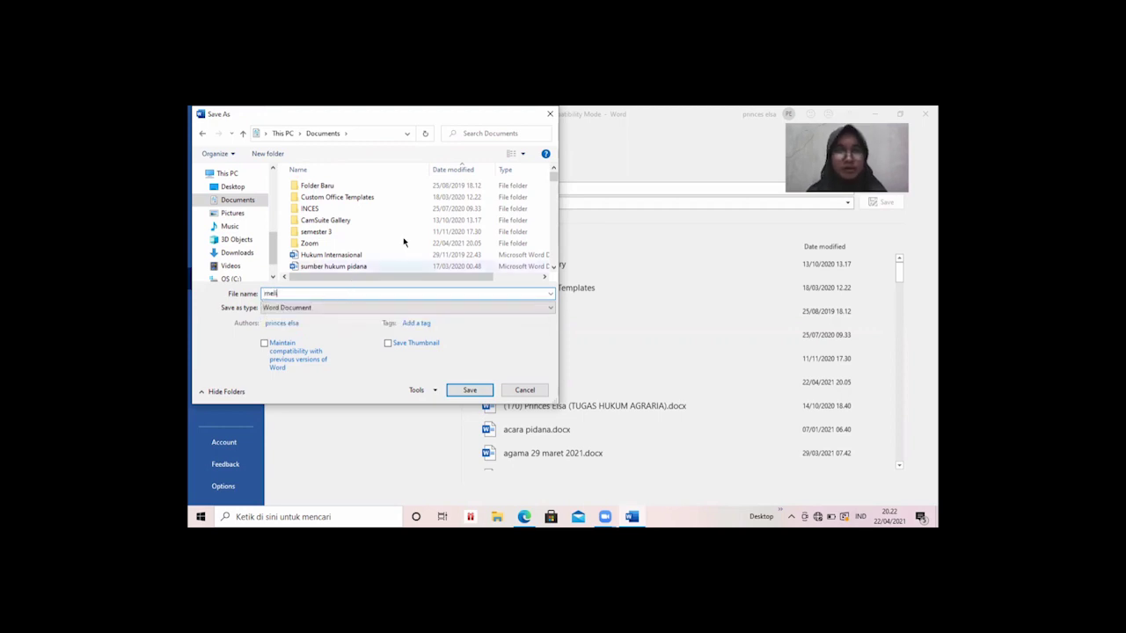
left_click(472, 390)
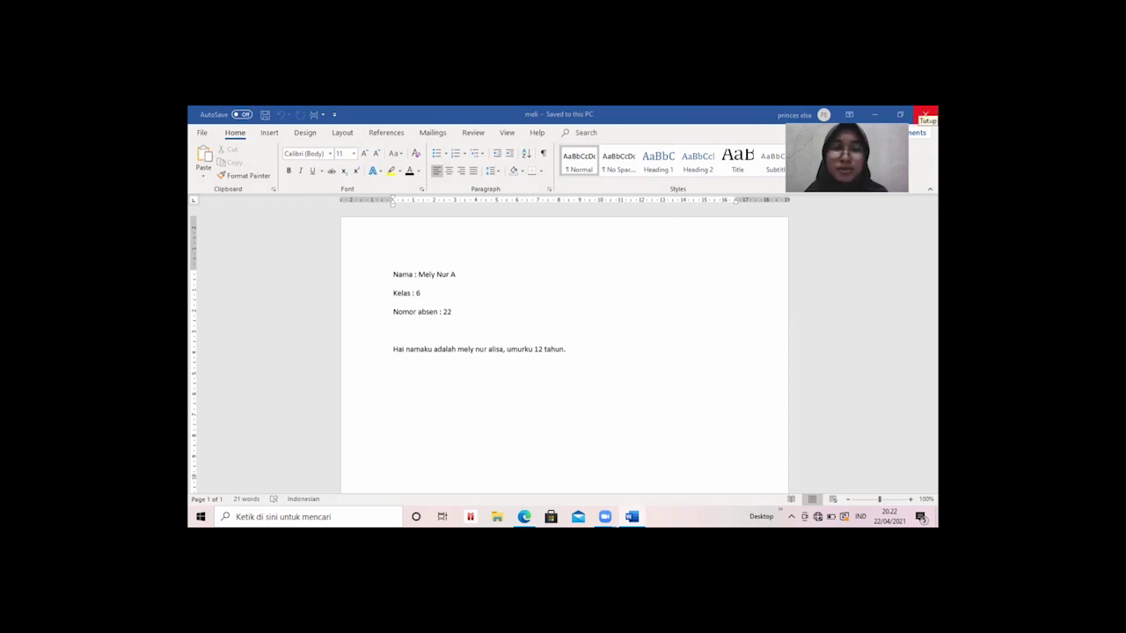
Close Word with meli saved, returning to the desktop.
left_click(925, 115)
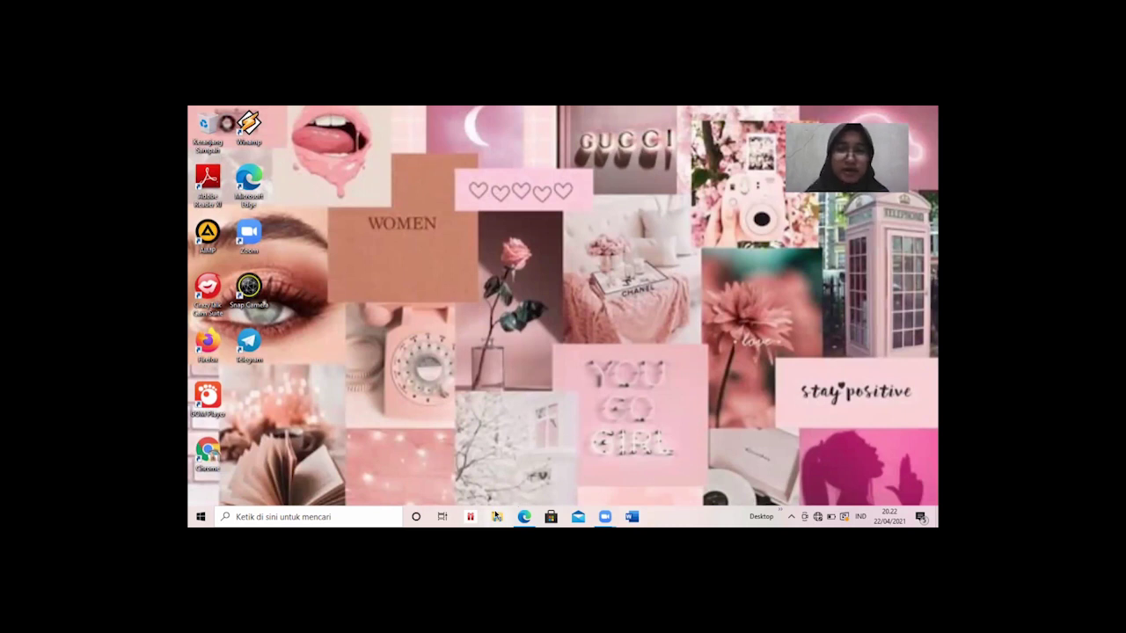
Reopen meli in Word from the Dokumen folder in File Explorer.
left_click(497, 517)
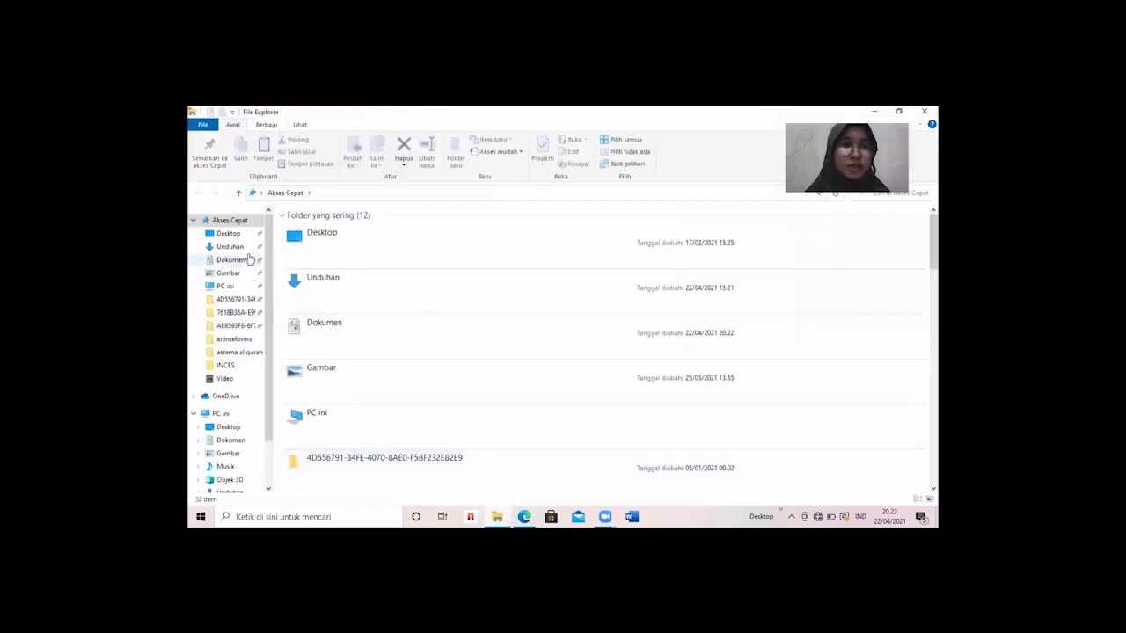
left_click(238, 259)
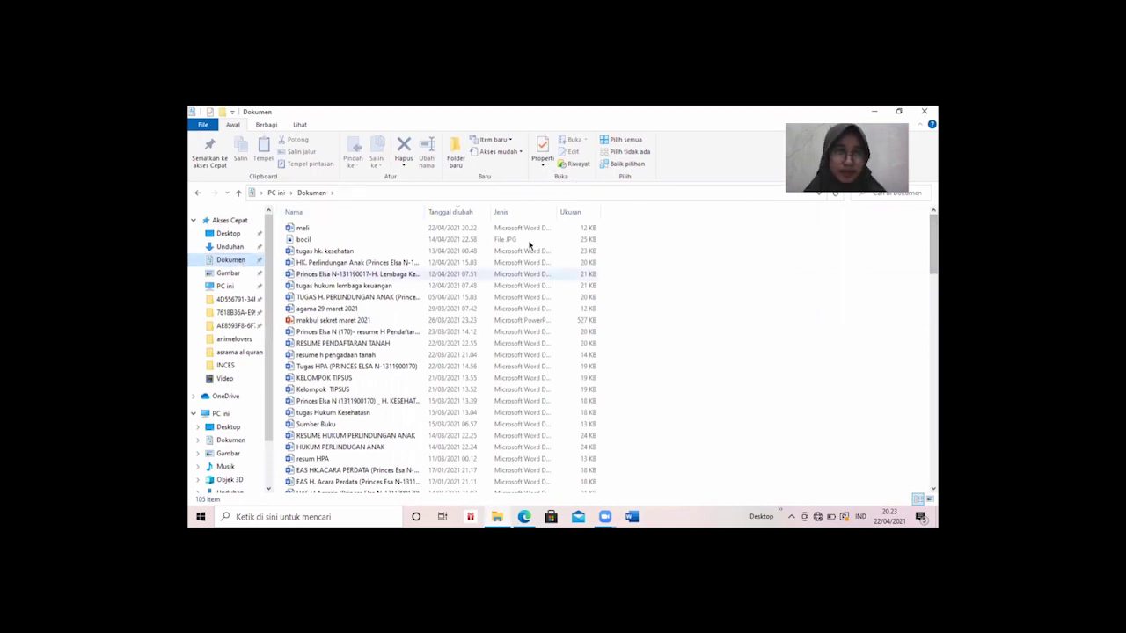
double_click(382, 229)
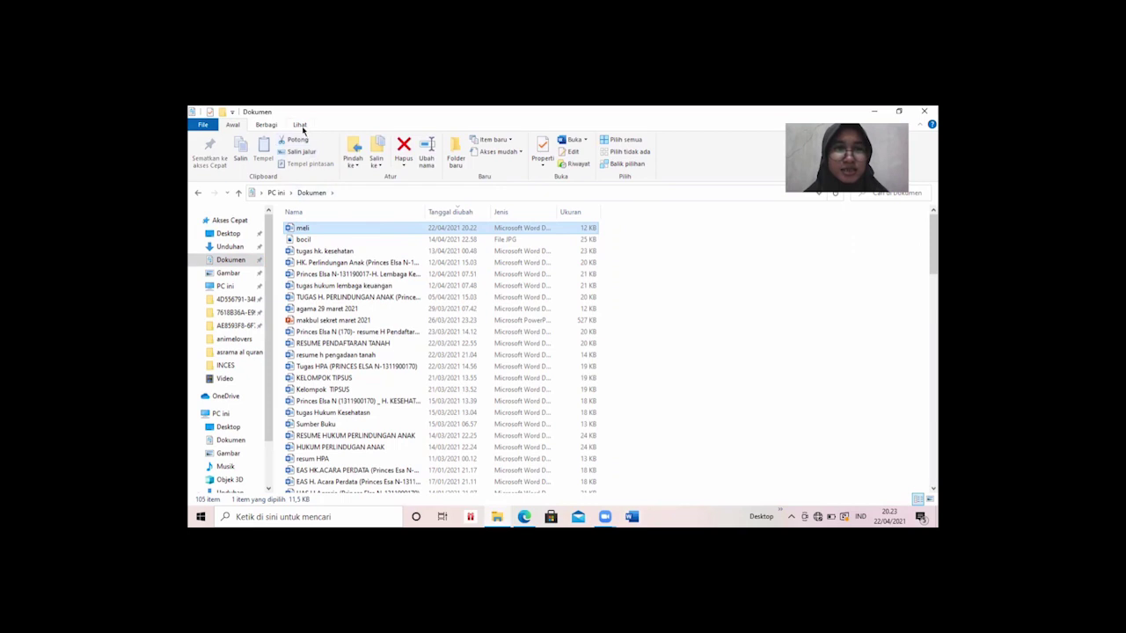
double_click(335, 227)
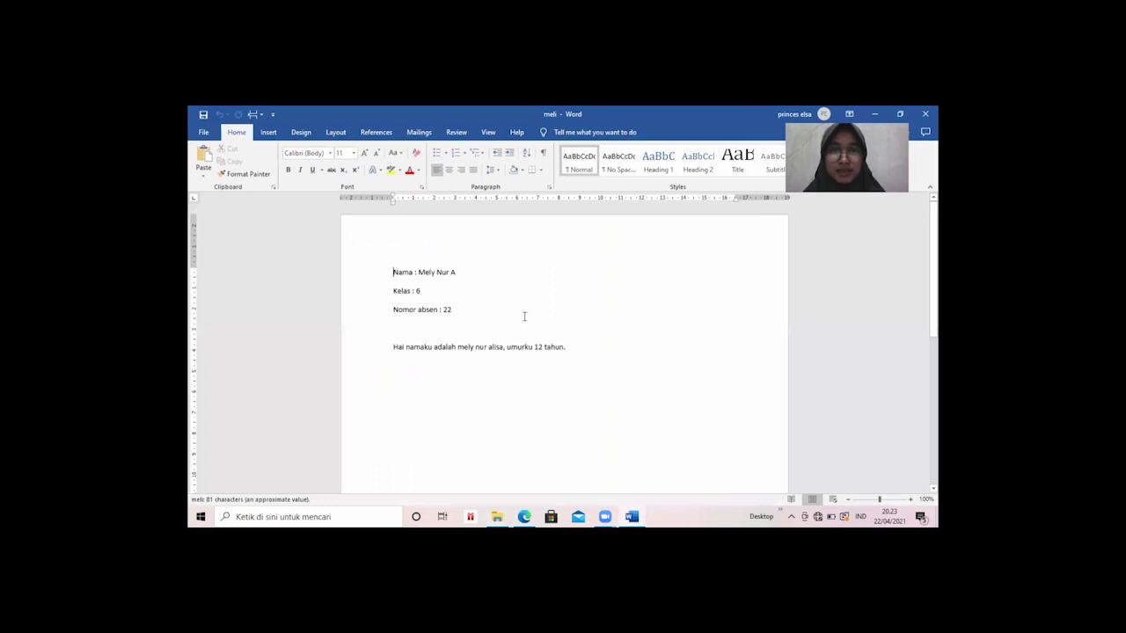
Check the reopened meli text by selecting from 22 through the intro sentence, then deselecting.
left_click_drag(580, 348, 490, 319)
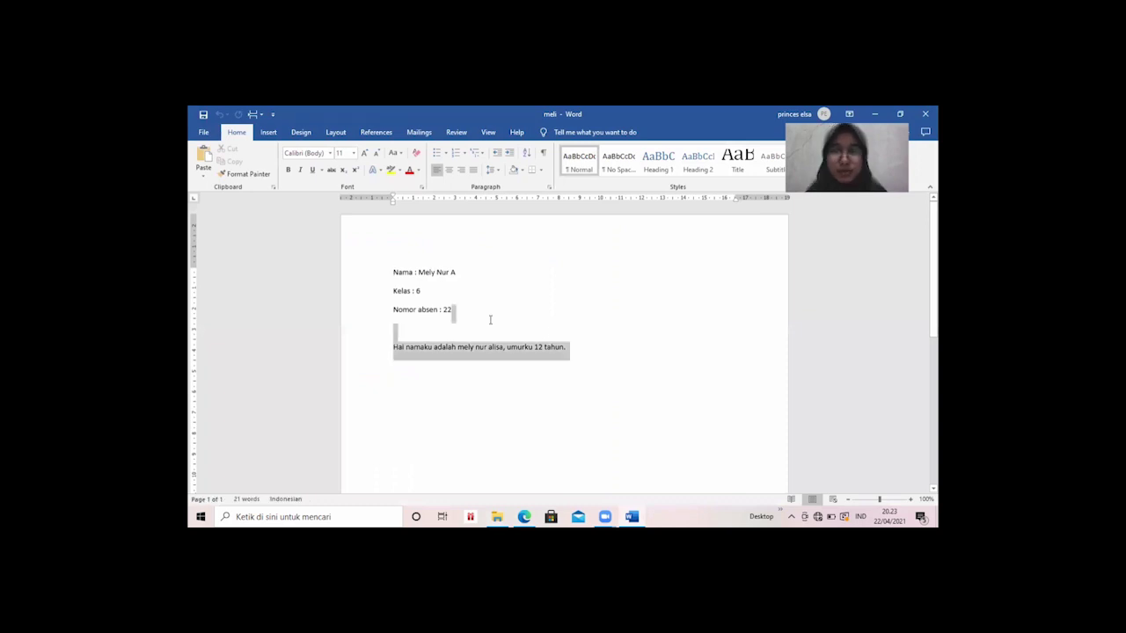
left_click(582, 382)
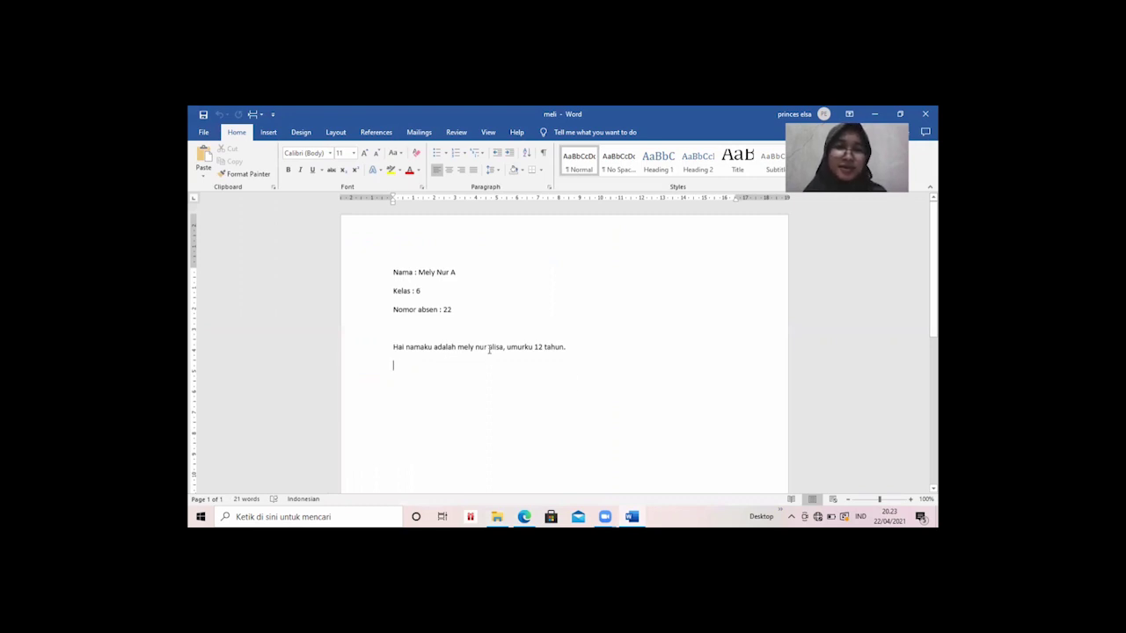
left_click(422, 335)
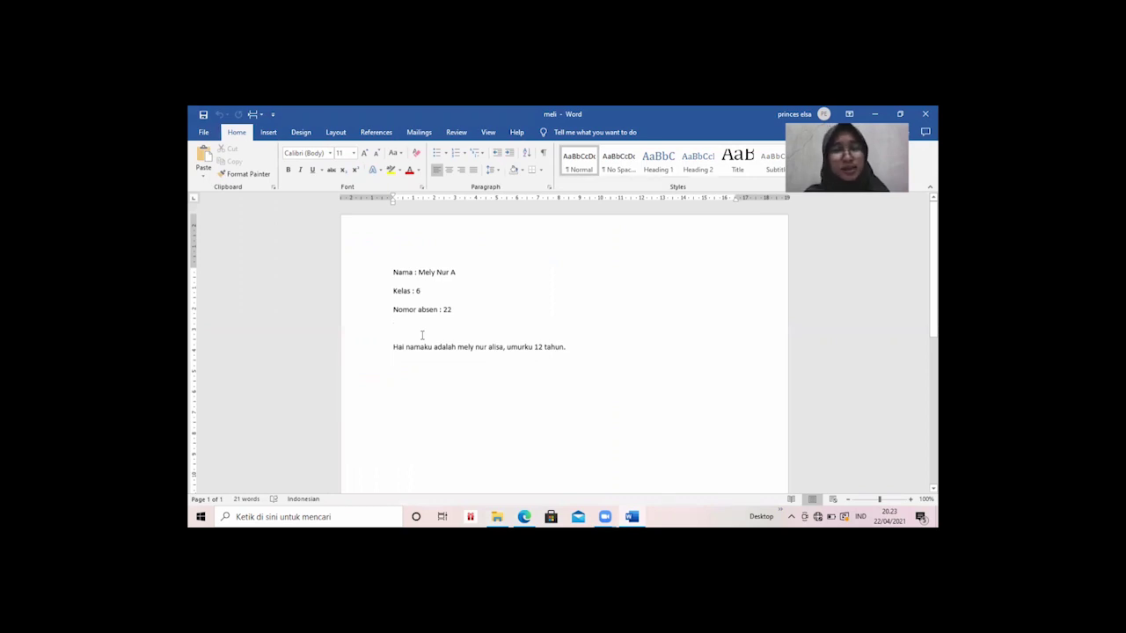
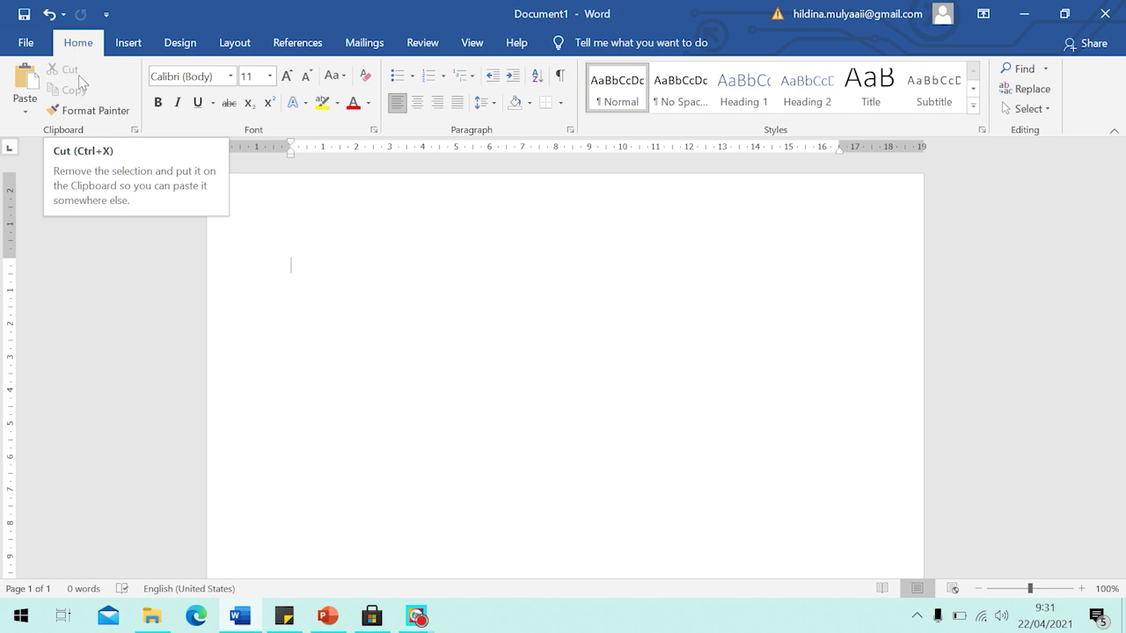
Set the font to Times New Roman, 24 point, with Bold turned on.
left_click(270, 76)
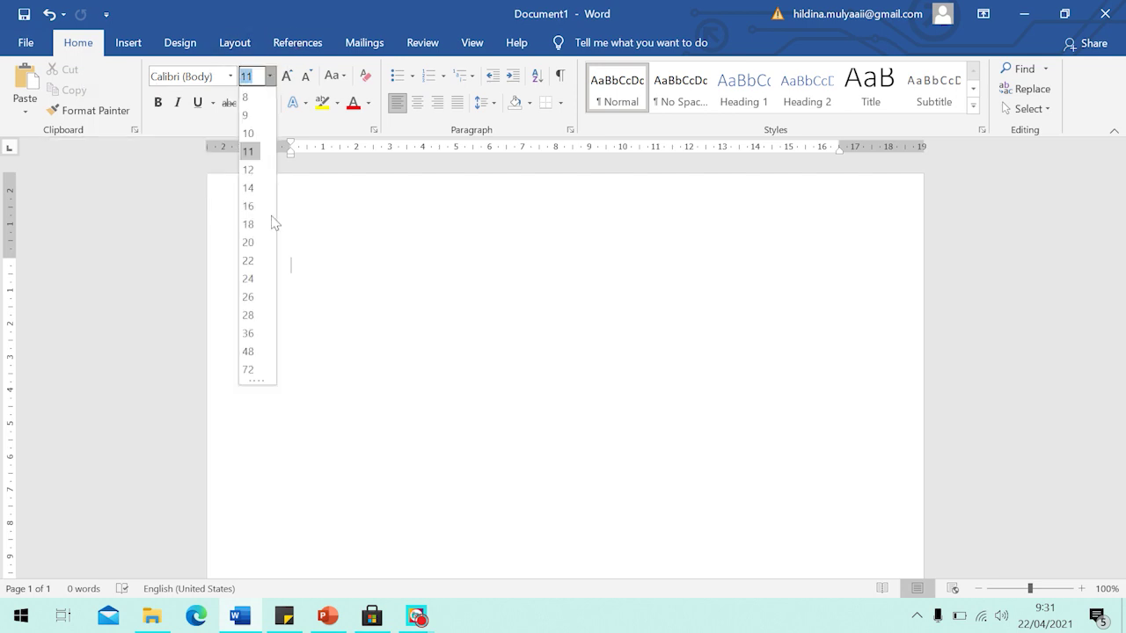
left_click(249, 279)
left_click(231, 77)
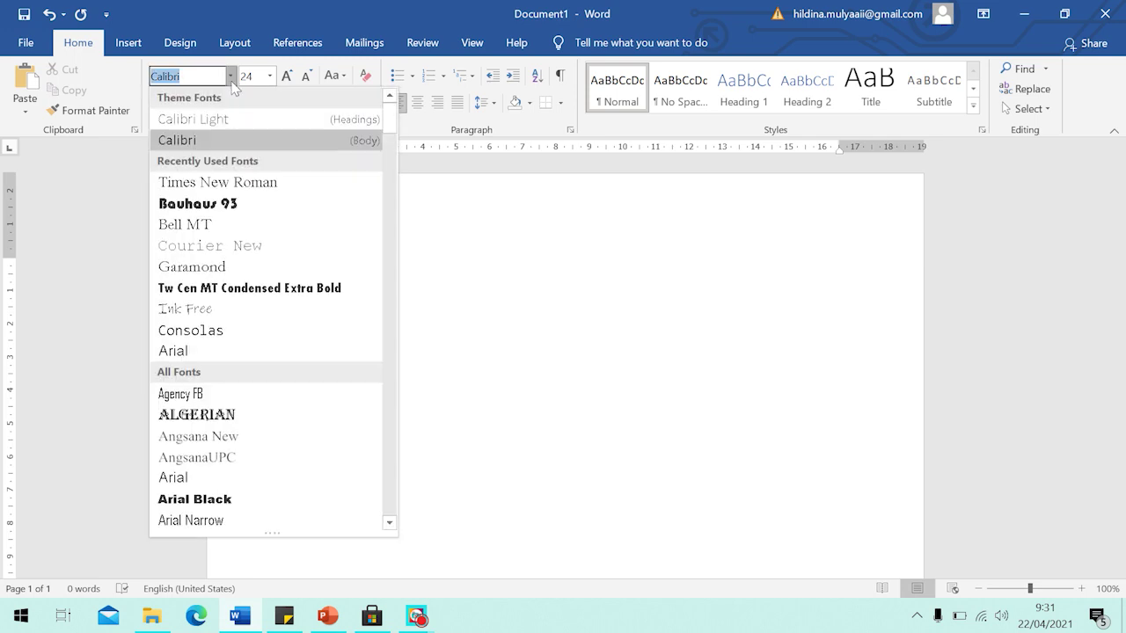
left_click(243, 183)
left_click(163, 109)
Type the title 'Jadwal pelajaran SDN Belor Purwoasri', fixing two typos along the way.
type("JA")
key("BackSpace")
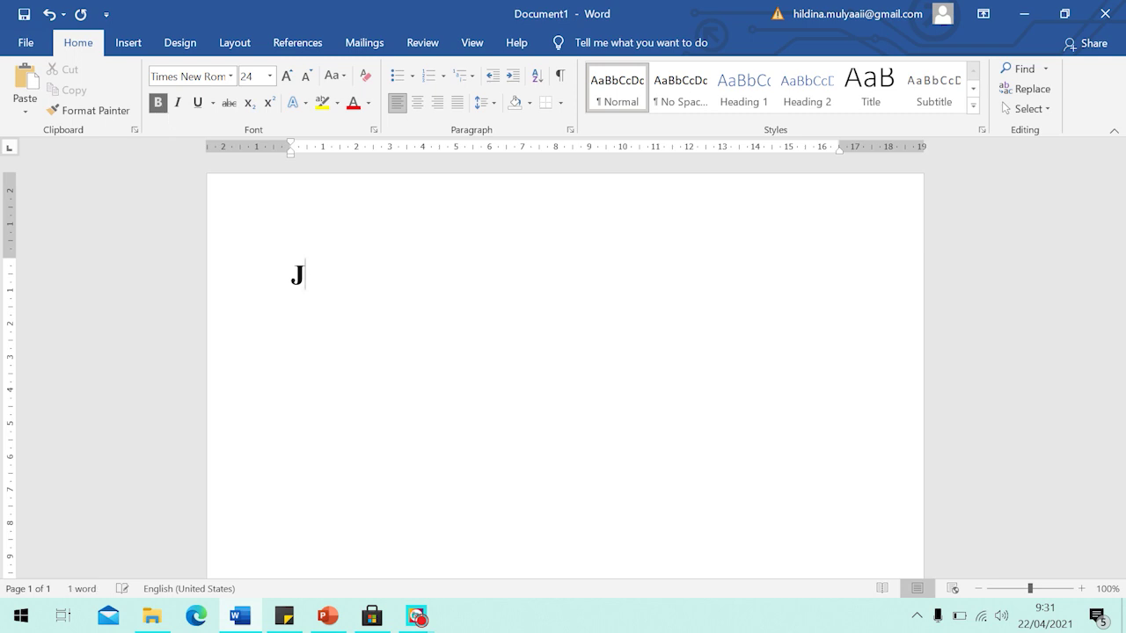
type("adwal pelajj")
key("BackSpace")
type("aran ")
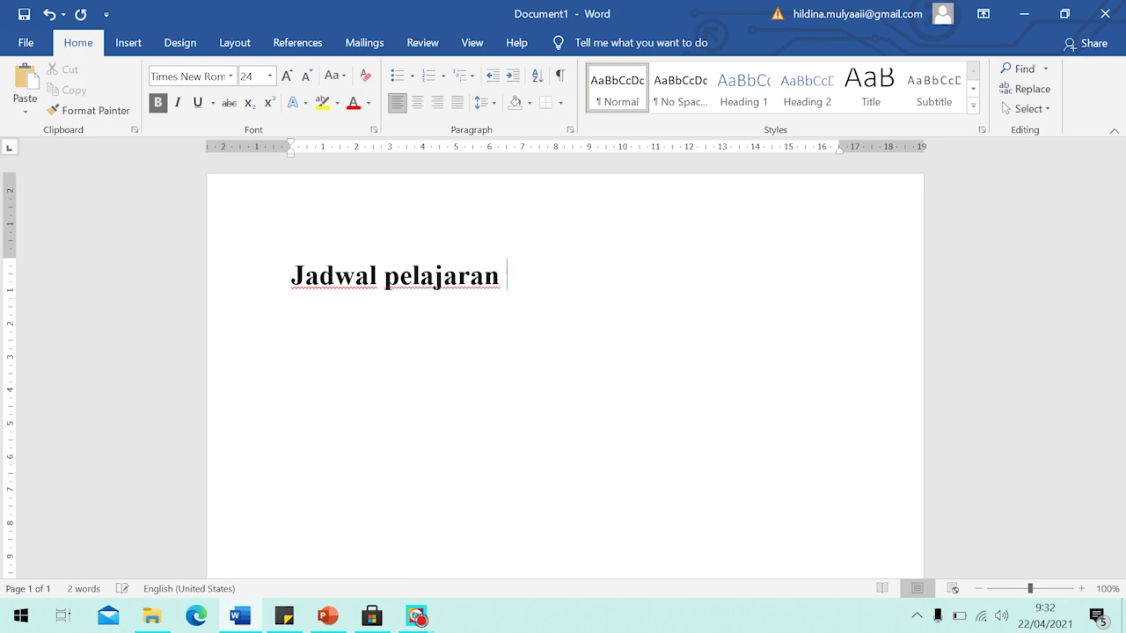
type("SDN Belor")
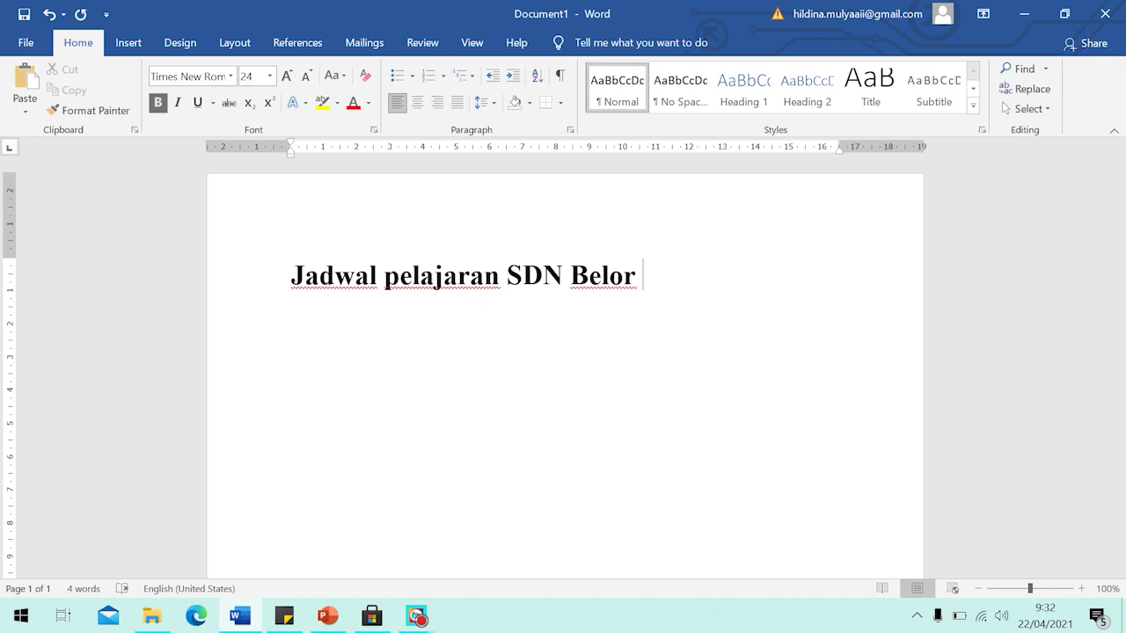
type(" Purwoasri")
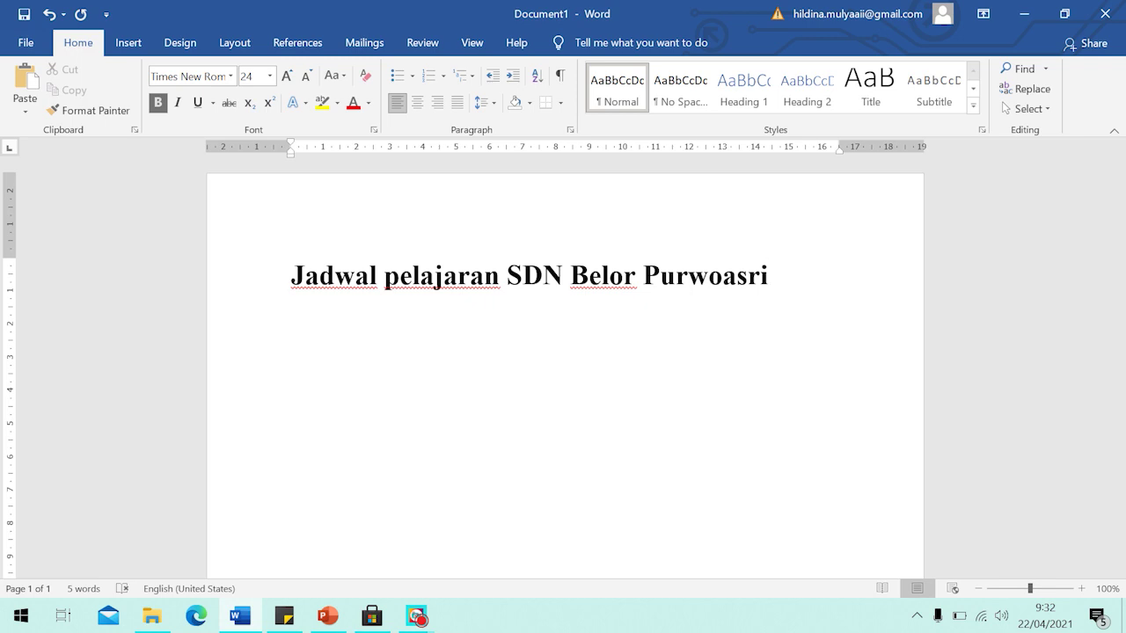
Check the title text by selecting parts of it, then deselecting.
left_click_drag(507, 275, 827, 271)
key("Right")
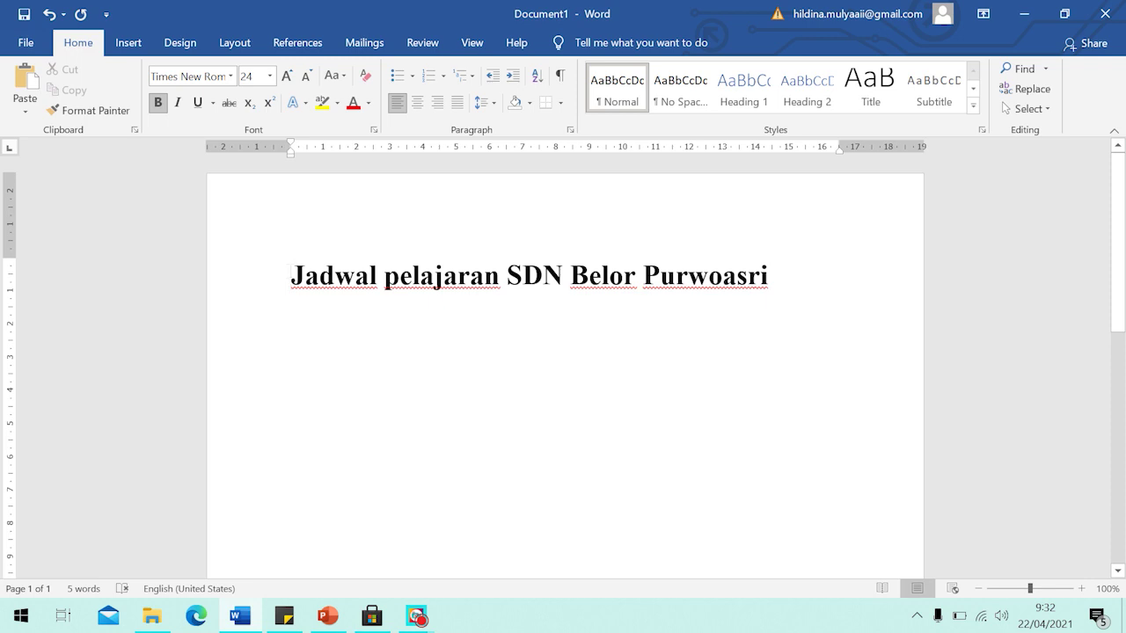
key("shift+Right")
key("shift+Right")
key("shift+Right")
key("shift+Right")
key("shift+Left")
key("shift+Left")
key("shift+Left")
key("shift+Left")
left_click_drag(293, 275, 762, 269)
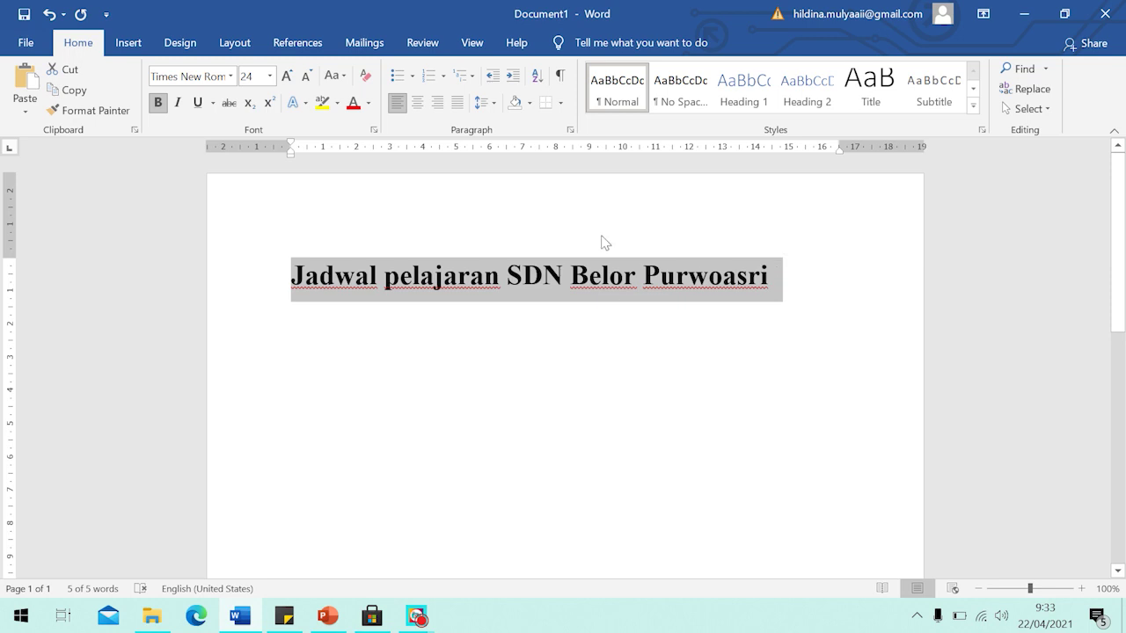
left_click(783, 278)
Copy the whole title line and start an empty line beneath it.
left_click_drag(292, 277, 792, 275)
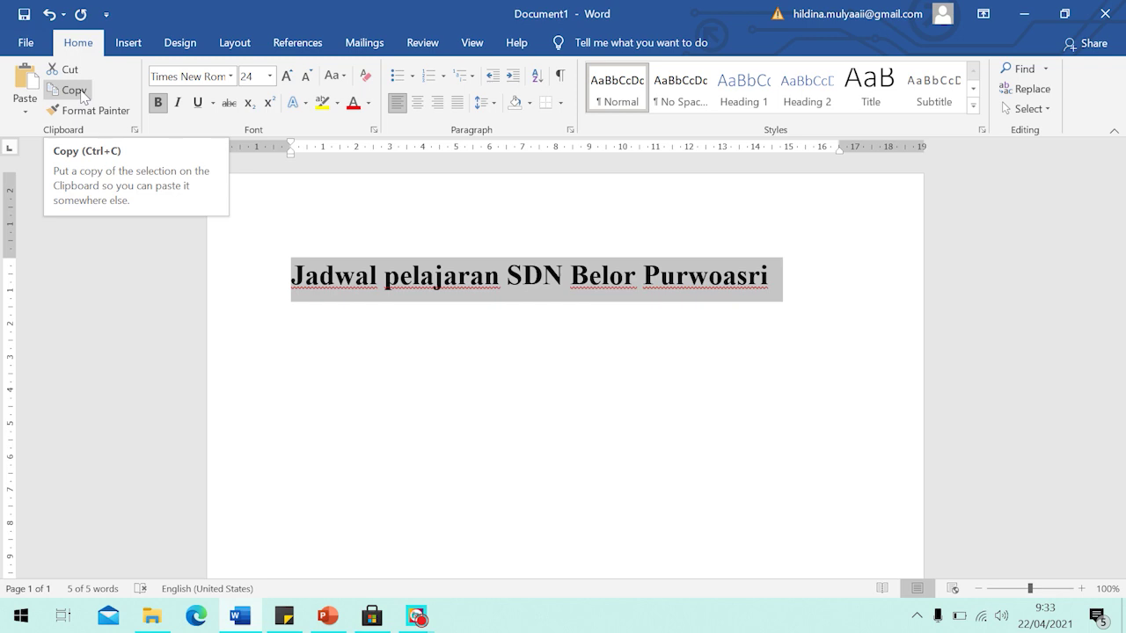
left_click(82, 91)
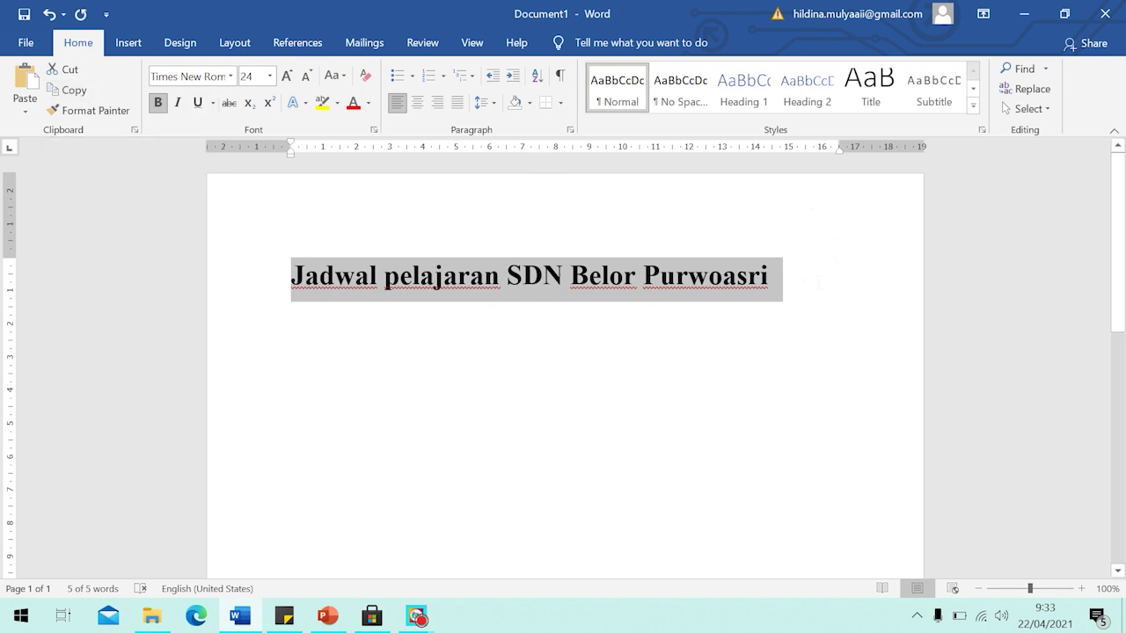
left_click(800, 279)
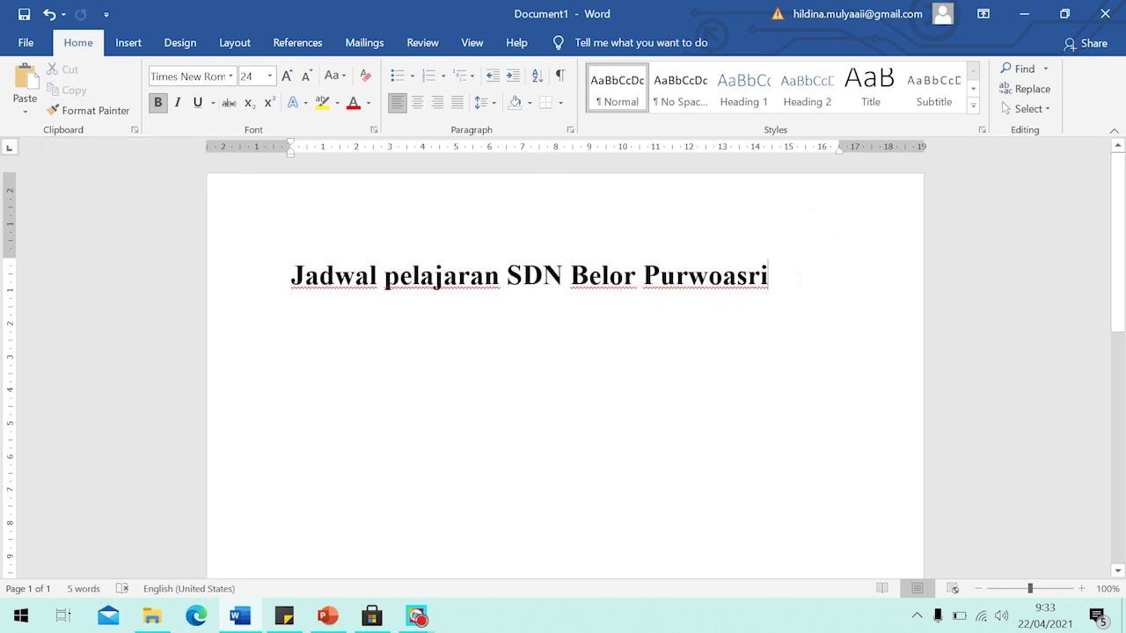
key("Return")
key("Return")
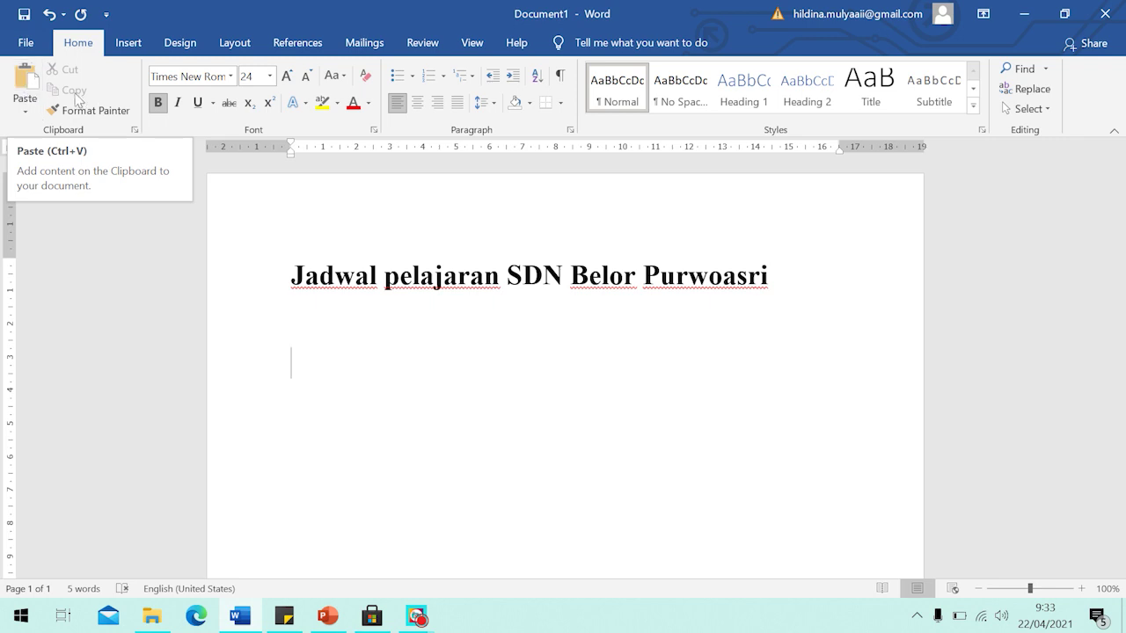
Paste a second copy of the title and add empty lines after it.
left_click(28, 84)
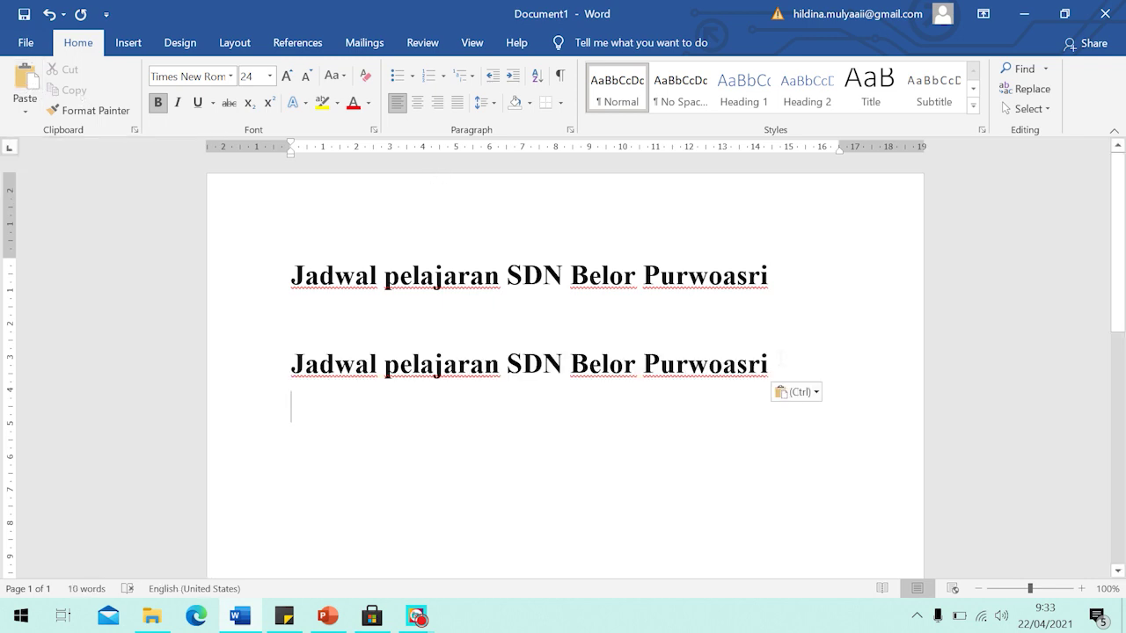
left_click_drag(292, 275, 798, 360)
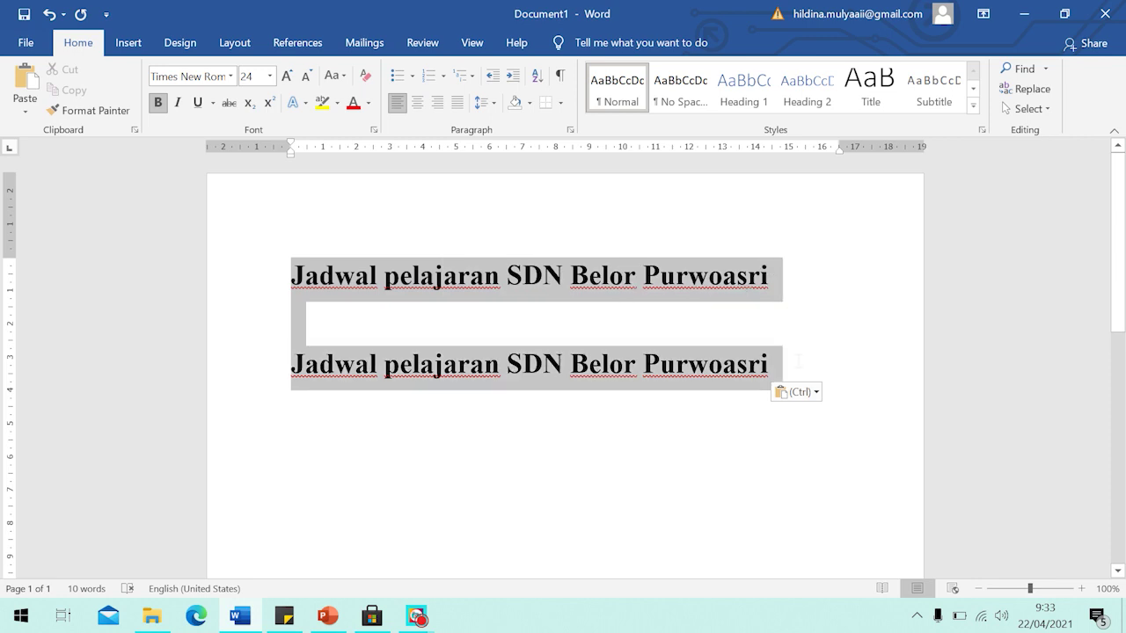
left_click(745, 330)
left_click(796, 363)
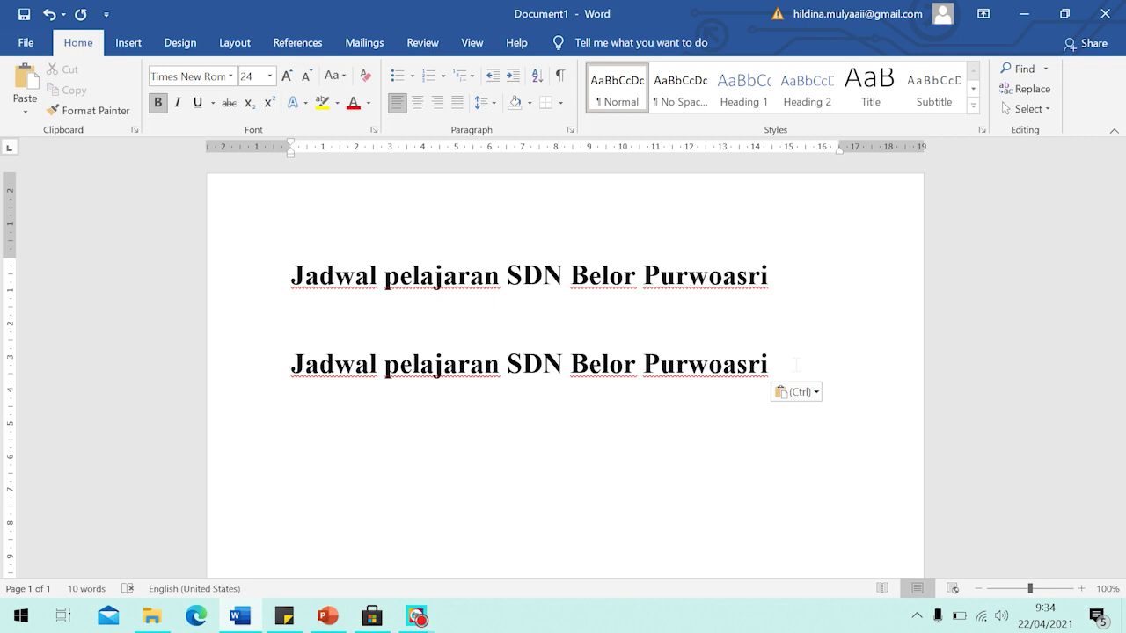
key("Return")
key("Return")
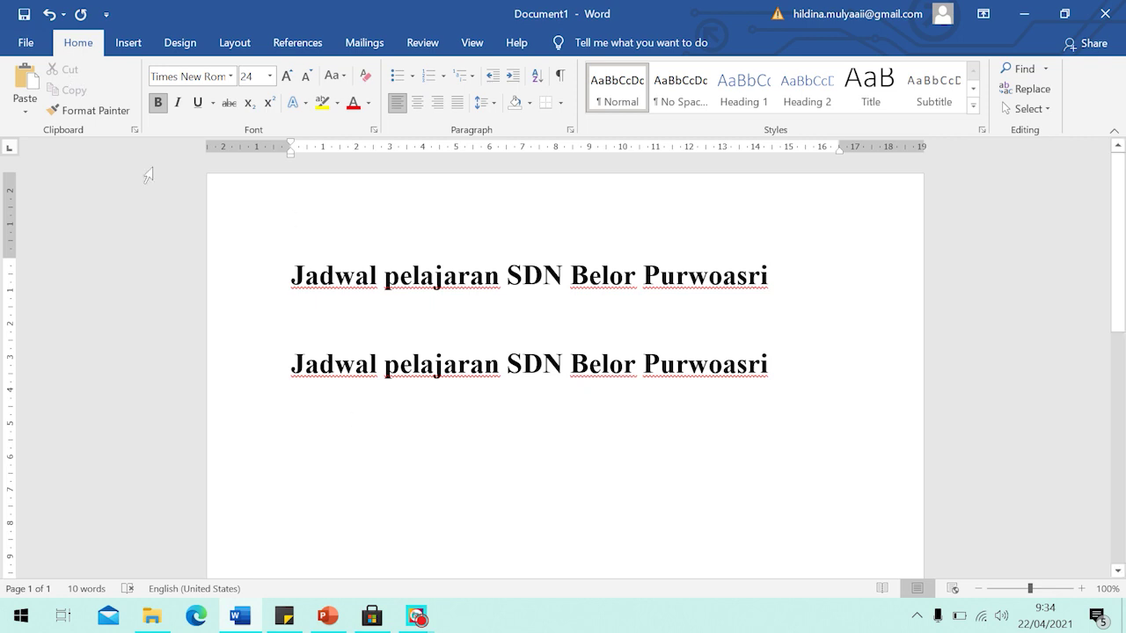
Paste third and fourth copies of the title on new lines.
left_click(26, 84)
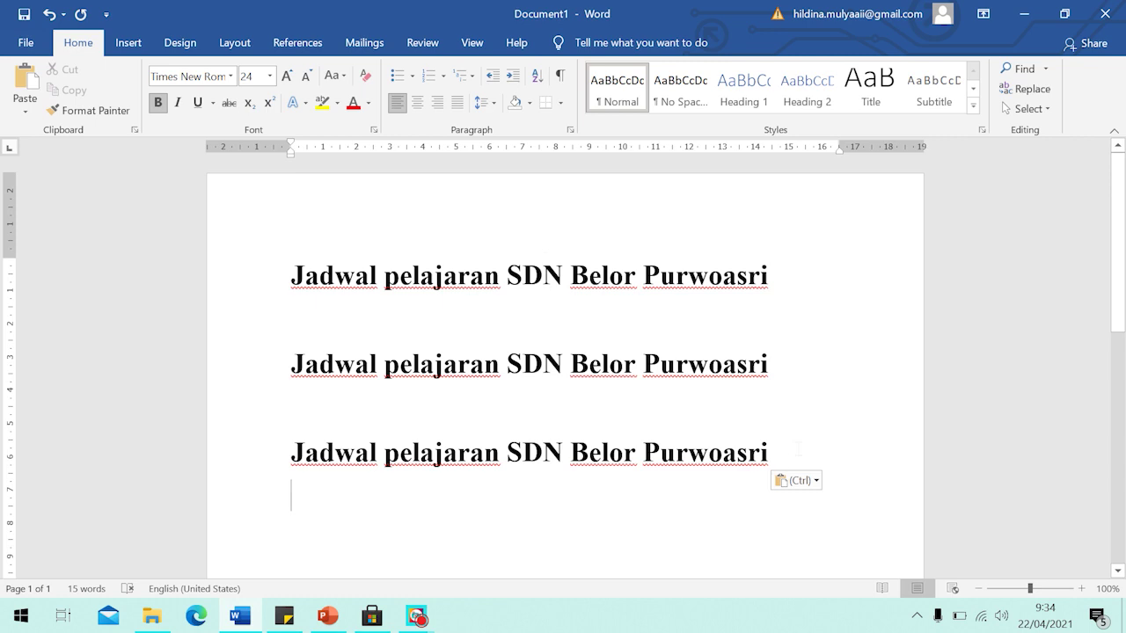
key("Return")
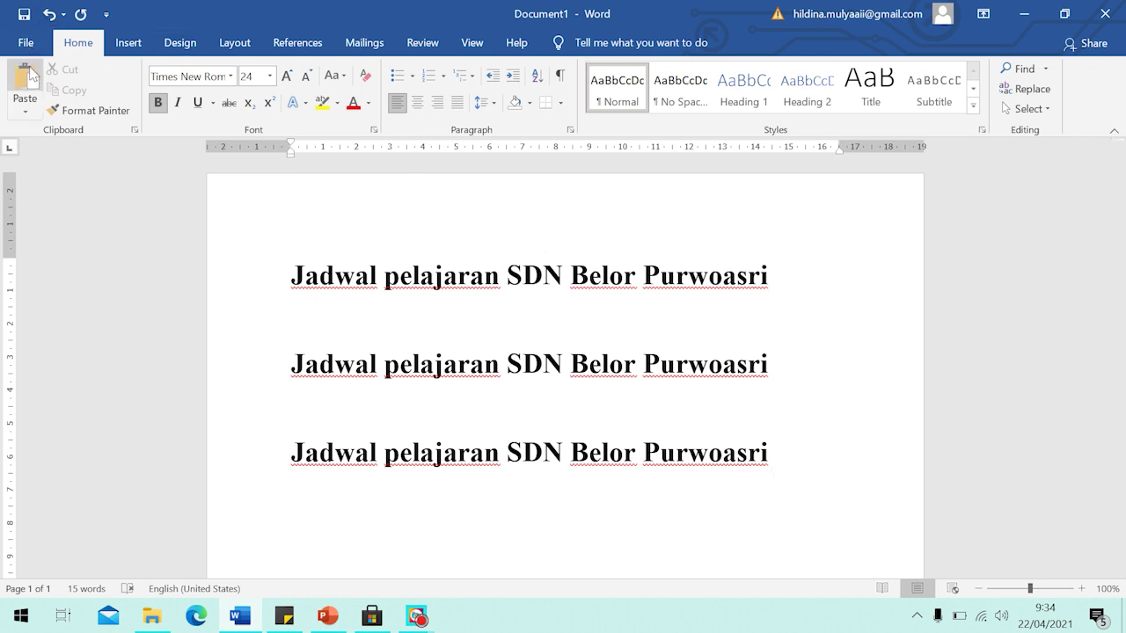
left_click(27, 78)
scroll(735, 362, "up", 2)
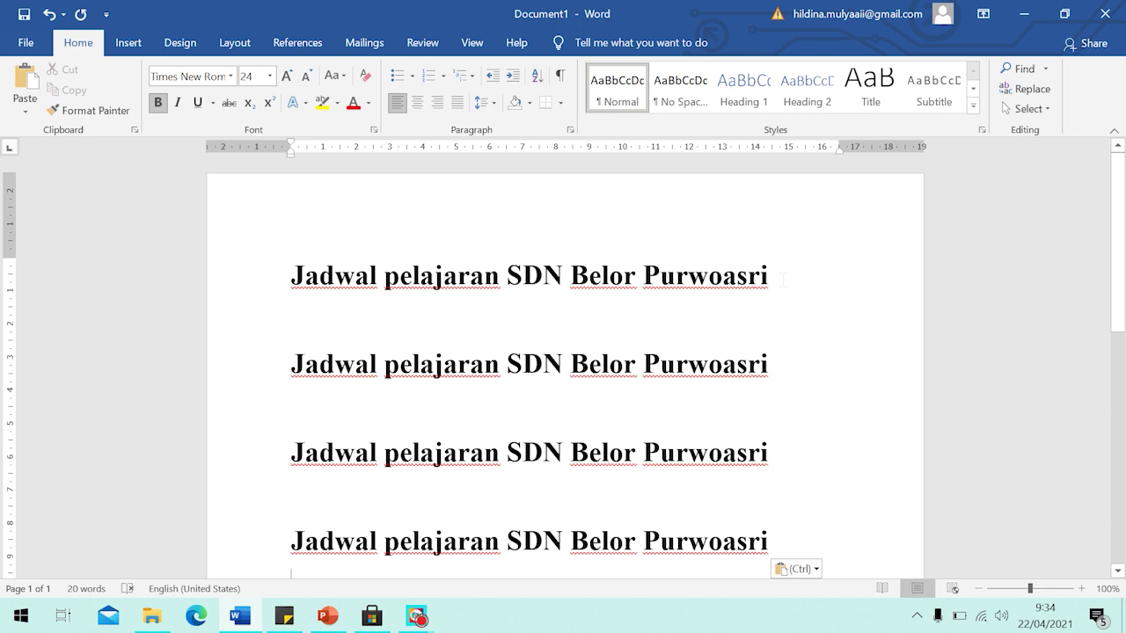
Paste another copy of the title with Ctrl+V to complete the four lines.
left_click_drag(778, 284, 318, 288)
key("ctrl+c")
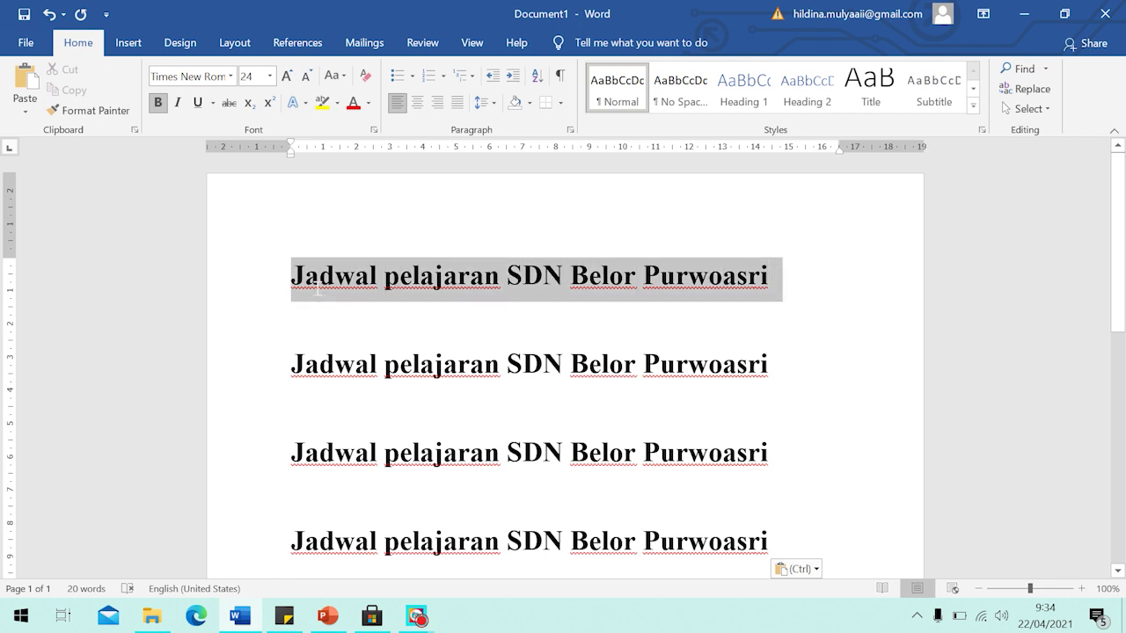
left_click(803, 376)
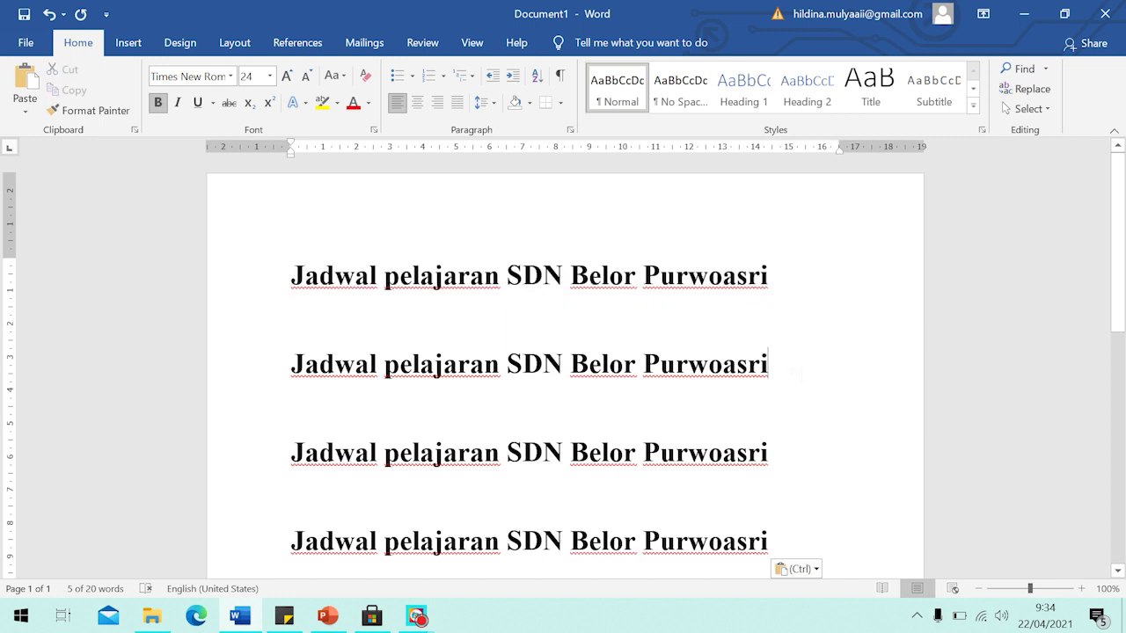
scroll(803, 375, "down", 1)
key("ctrl+v")
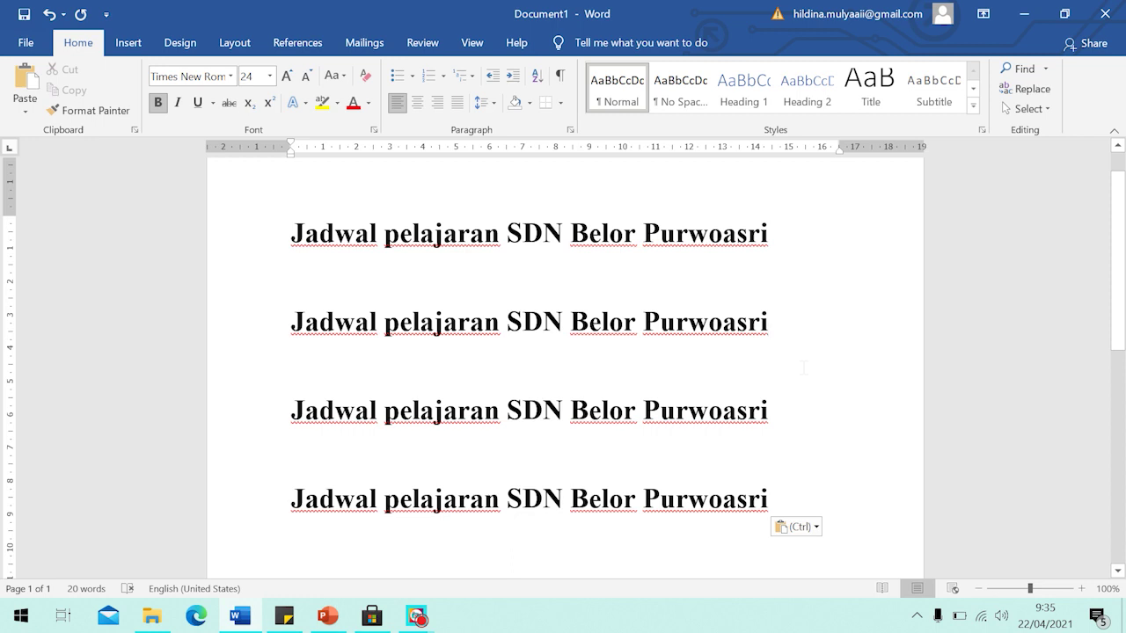
scroll(788, 272, "up", 1)
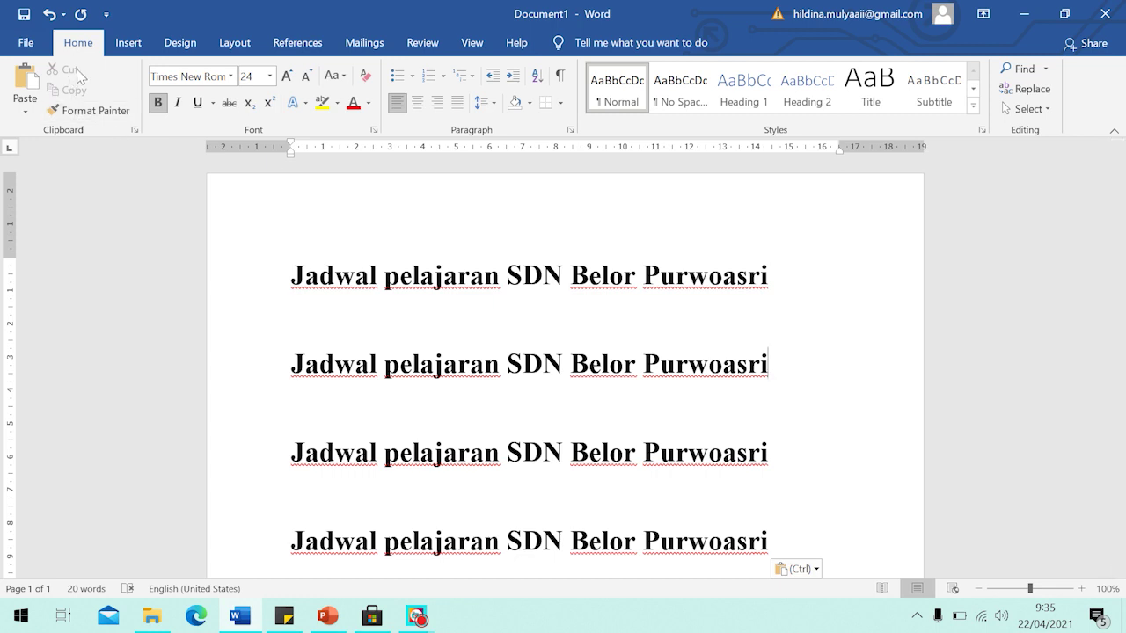
scroll(787, 370, "down", 1)
scroll(787, 369, "up", 1)
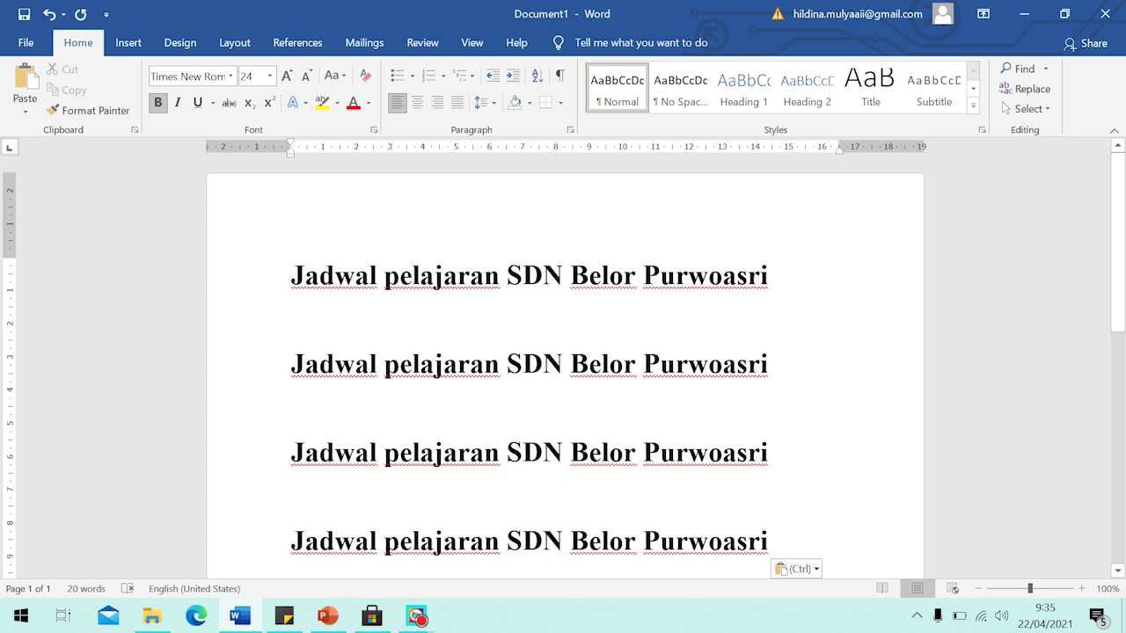
Select the word 'Jadwal' at the start of the first title line.
left_click_drag(292, 275, 786, 292)
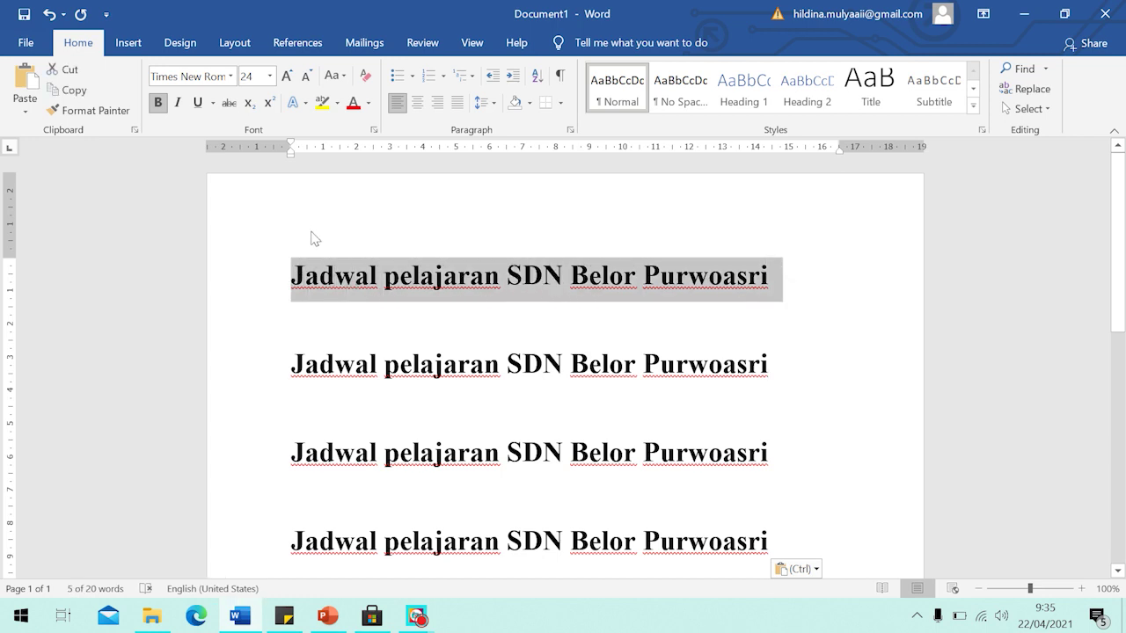
left_click(302, 274)
left_click_drag(292, 276, 375, 307)
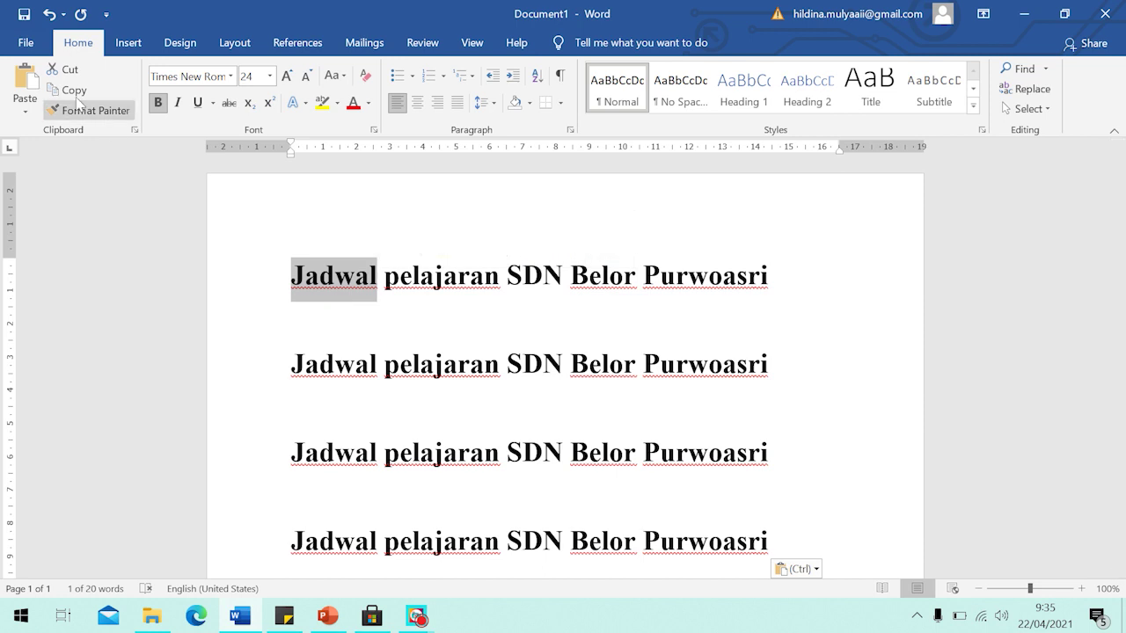
left_click(407, 314)
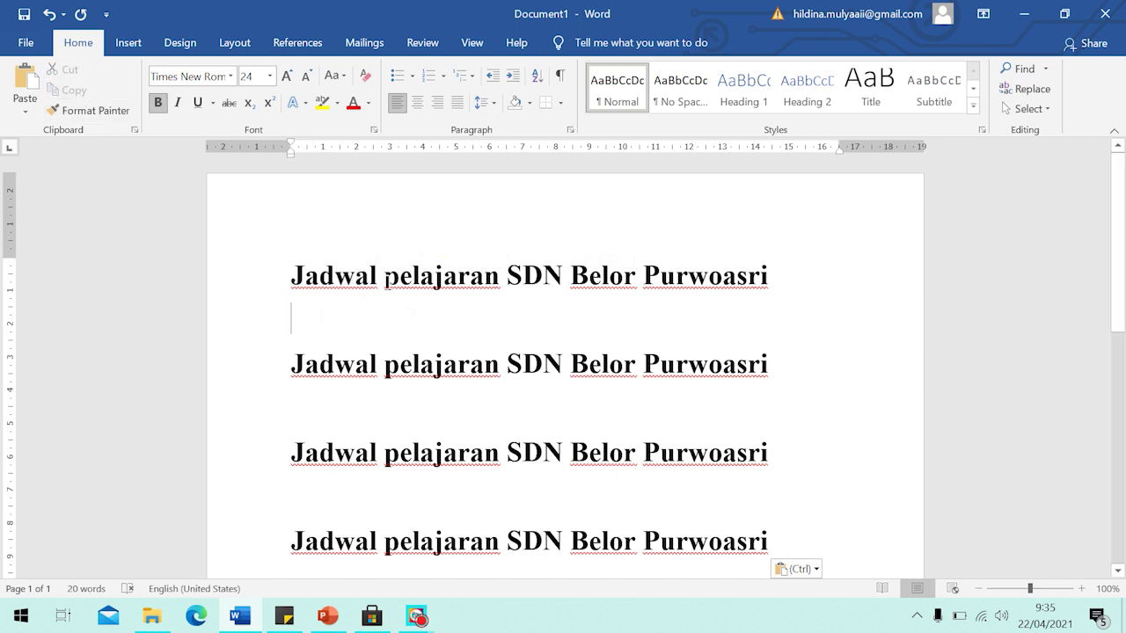
triple_click(360, 280)
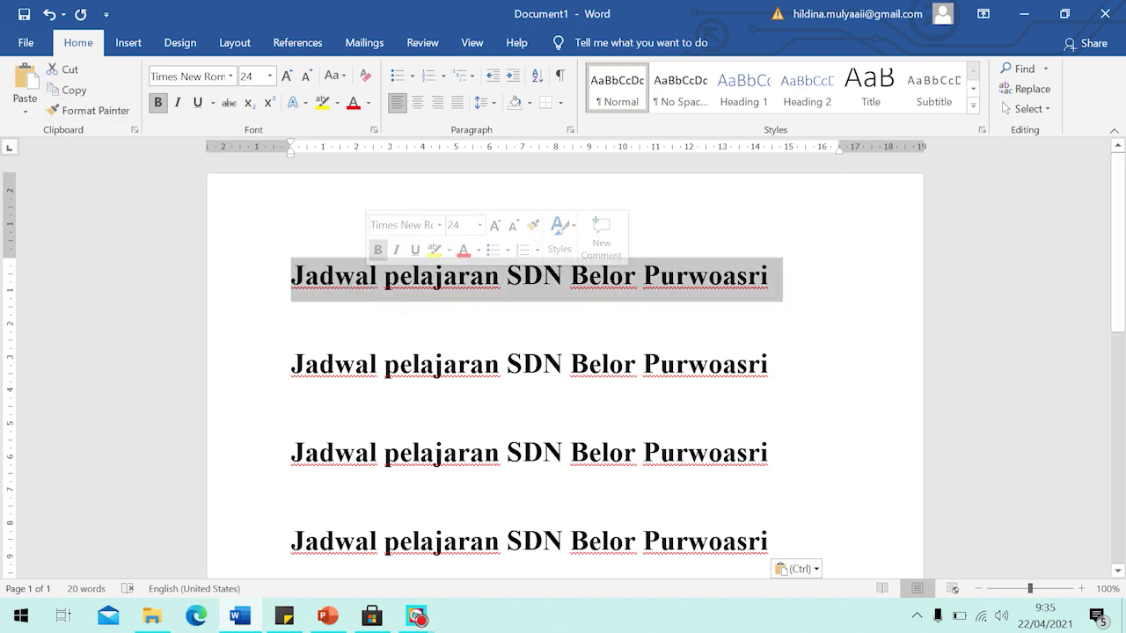
key("Right")
triple_click(360, 290)
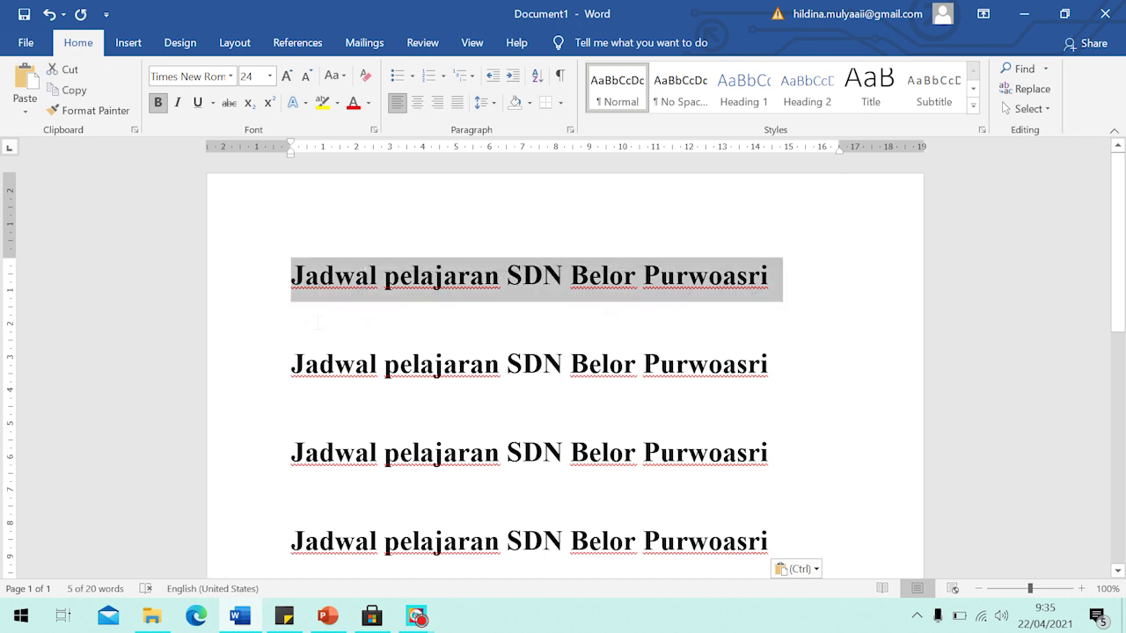
left_click(318, 315)
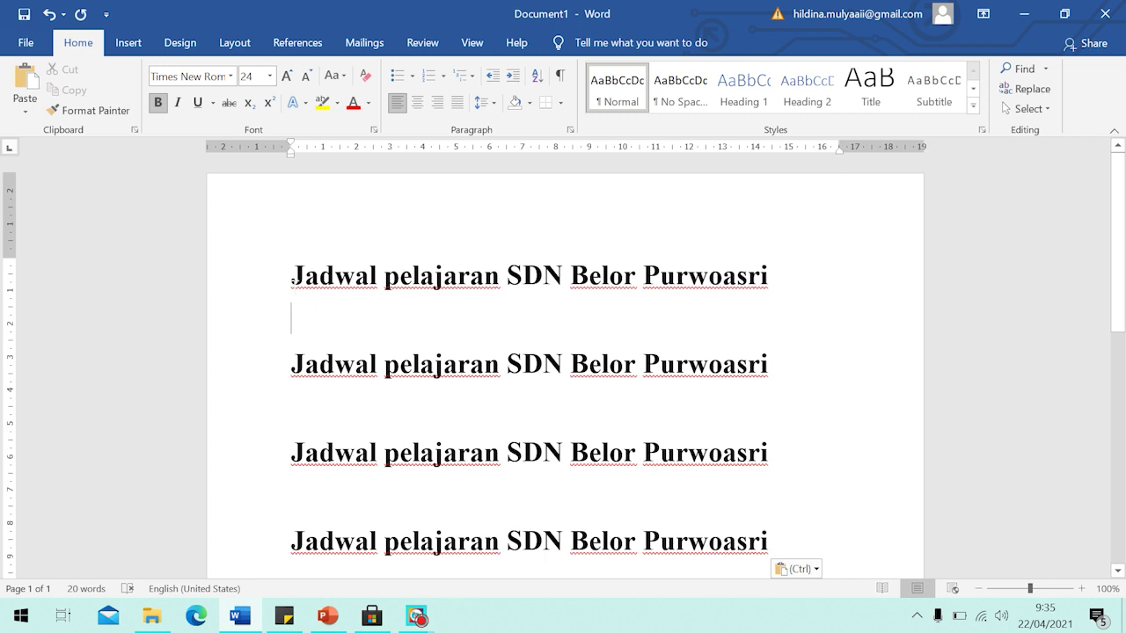
key("Up")
key("shift+Right")
key("shift+Right")
key("shift+Right")
key("shift+Right")
key("shift+Right")
key("shift+Right")
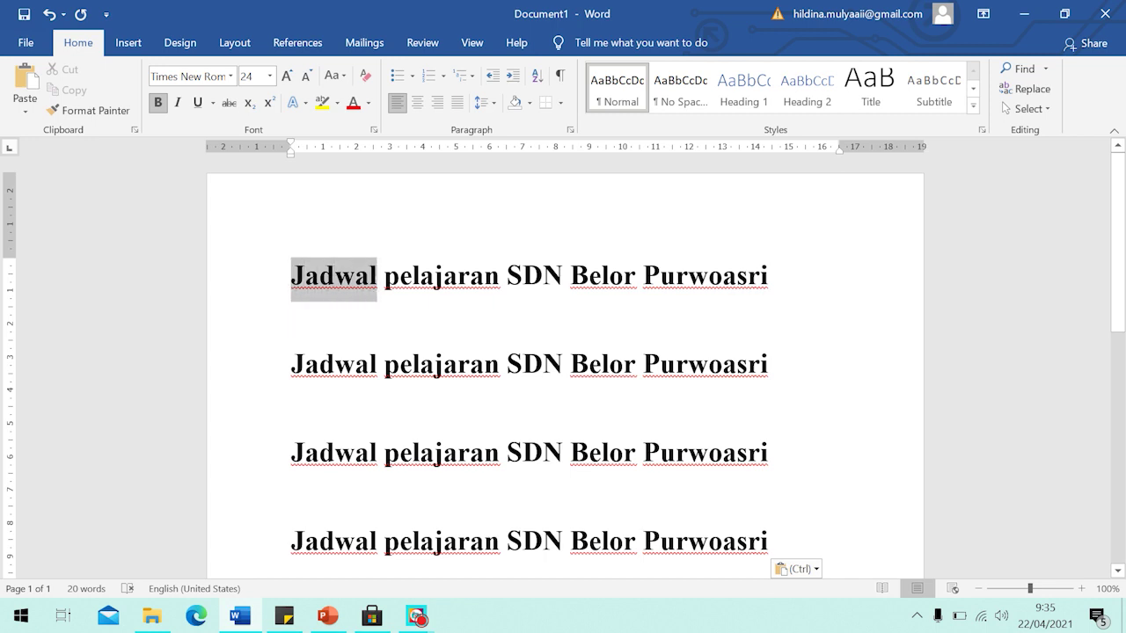
key("shift+Right")
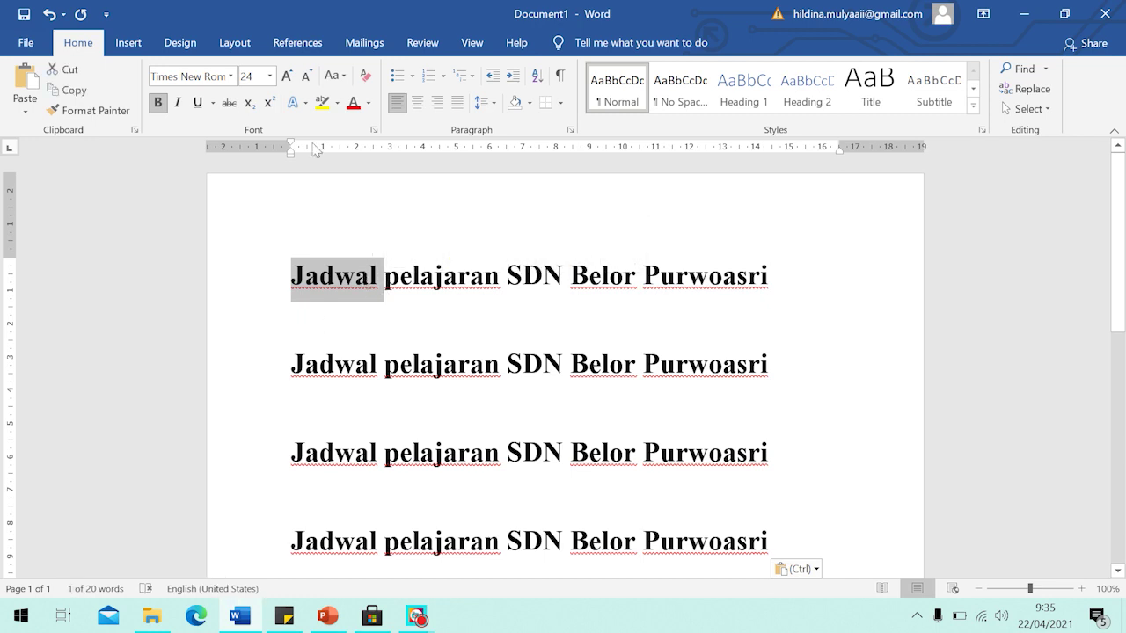
Cut 'Jadwal' from the first and second title lines.
left_click(70, 77)
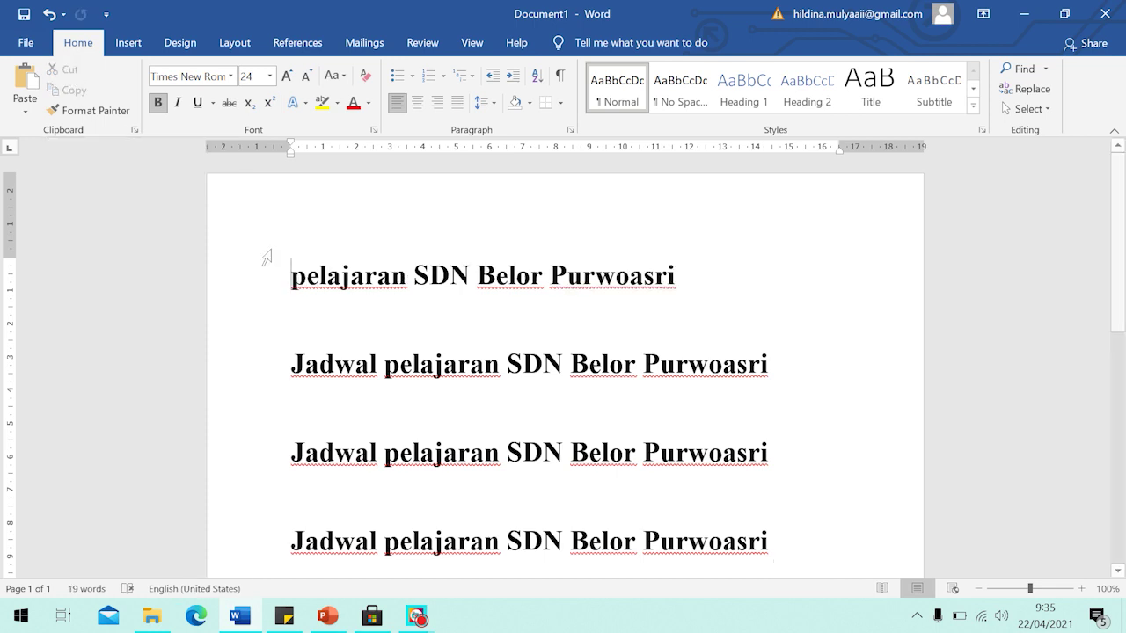
left_click_drag(291, 364, 387, 368)
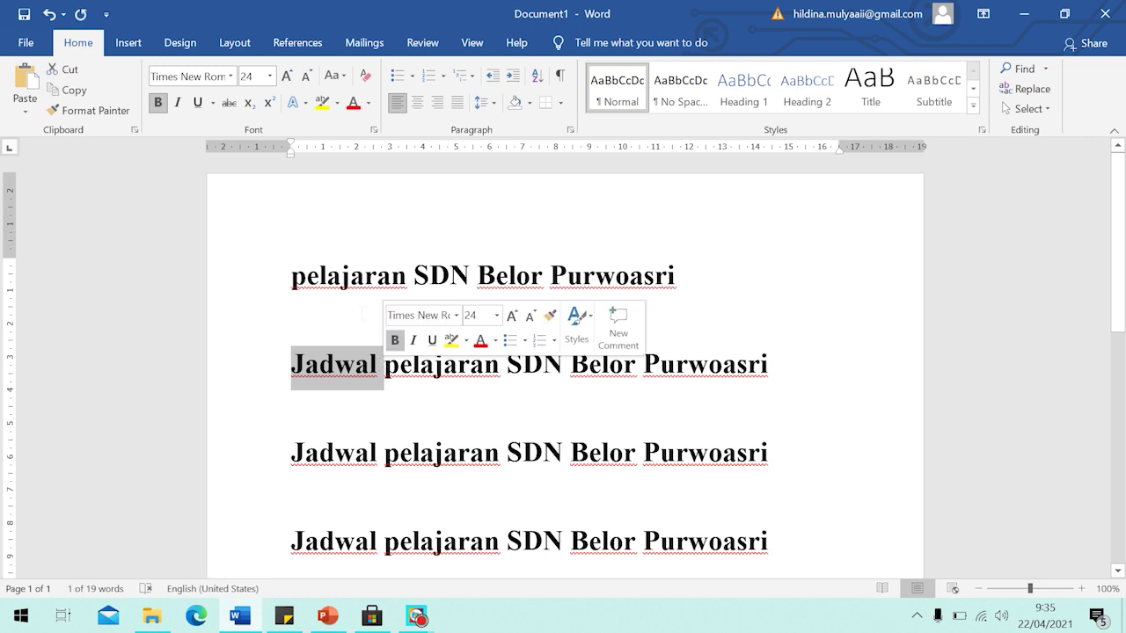
left_click(291, 369)
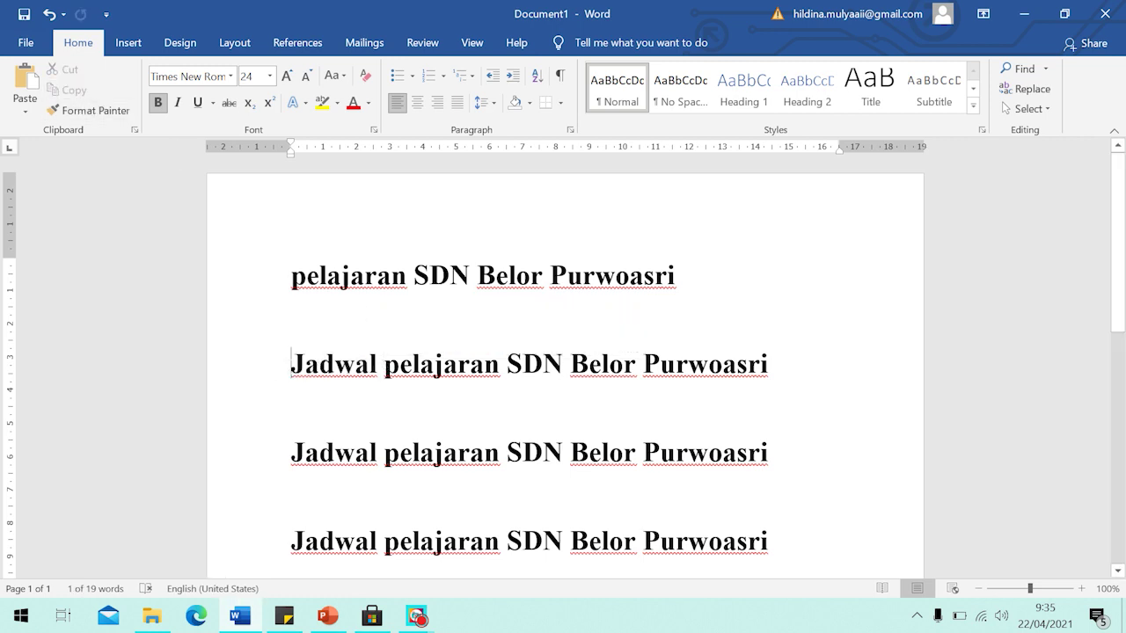
left_click_drag(291, 370, 384, 369)
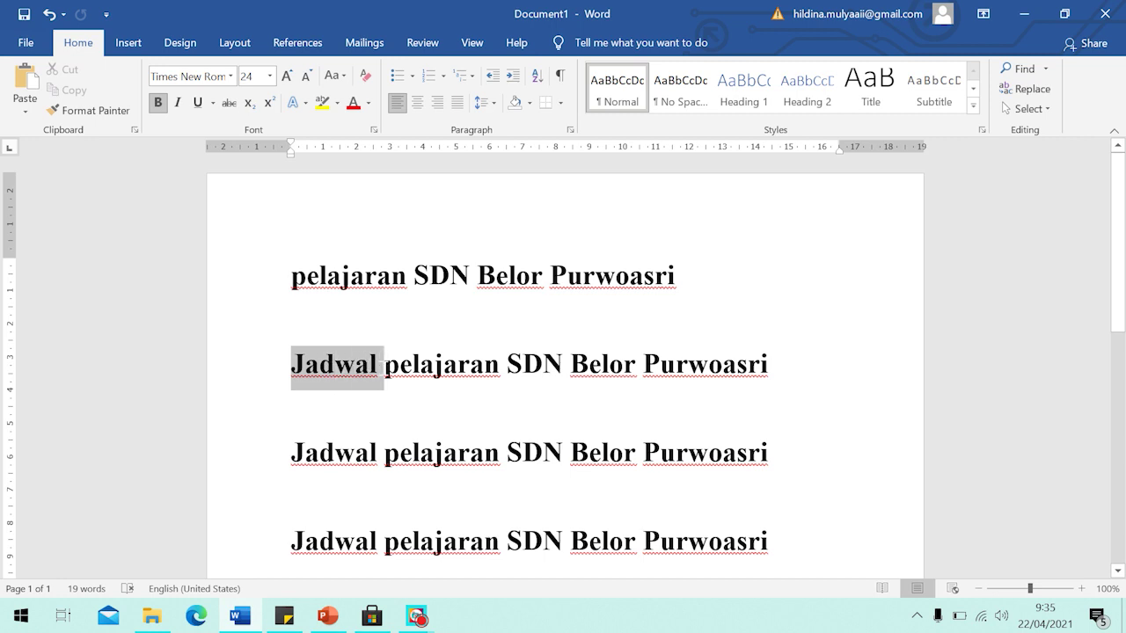
left_click_drag(385, 369, 385, 370)
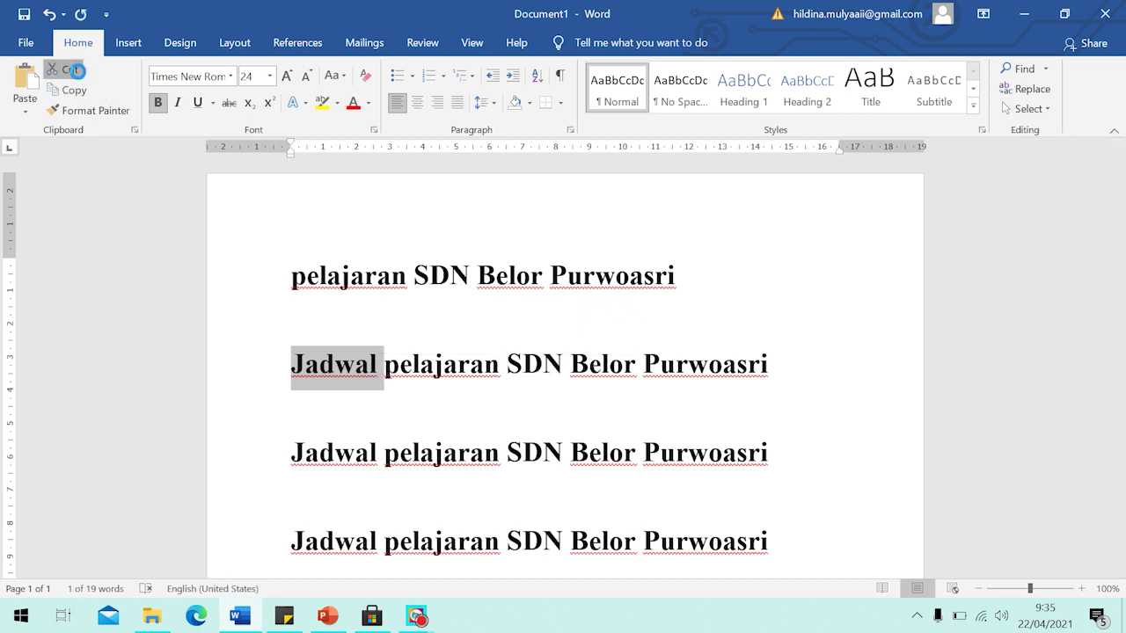
left_click(68, 70)
Cut 'Jadwal' from the third and fourth lines, leaving 'pelajaran SDN Belor Purwoasri'.
left_click_drag(291, 458, 385, 457)
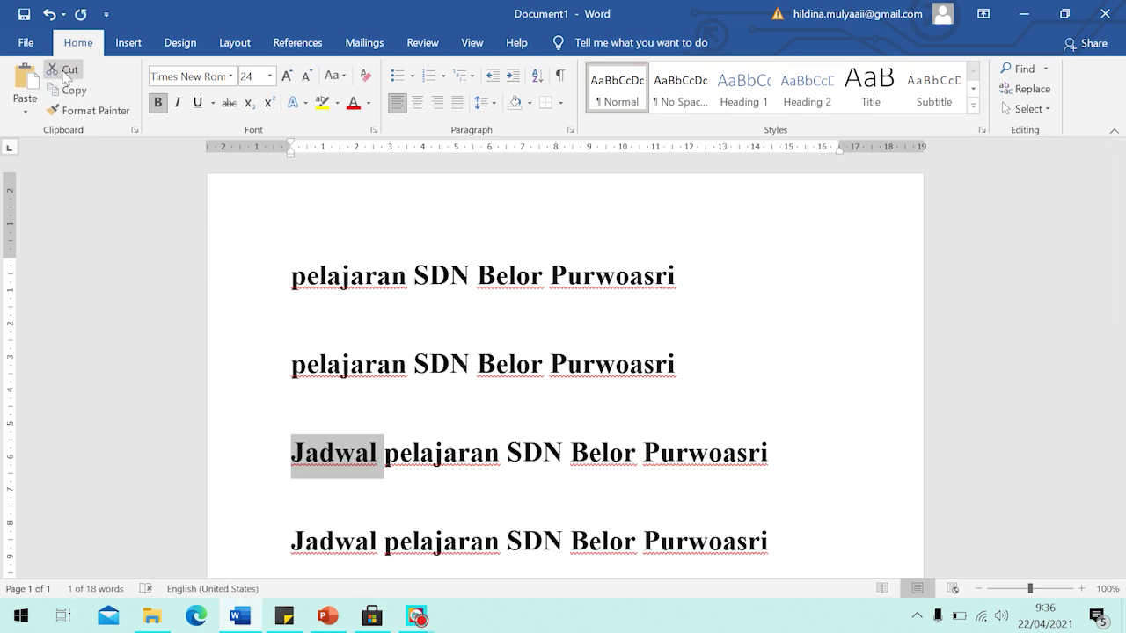
left_click(69, 70)
left_click_drag(291, 546, 384, 546)
left_click(79, 77)
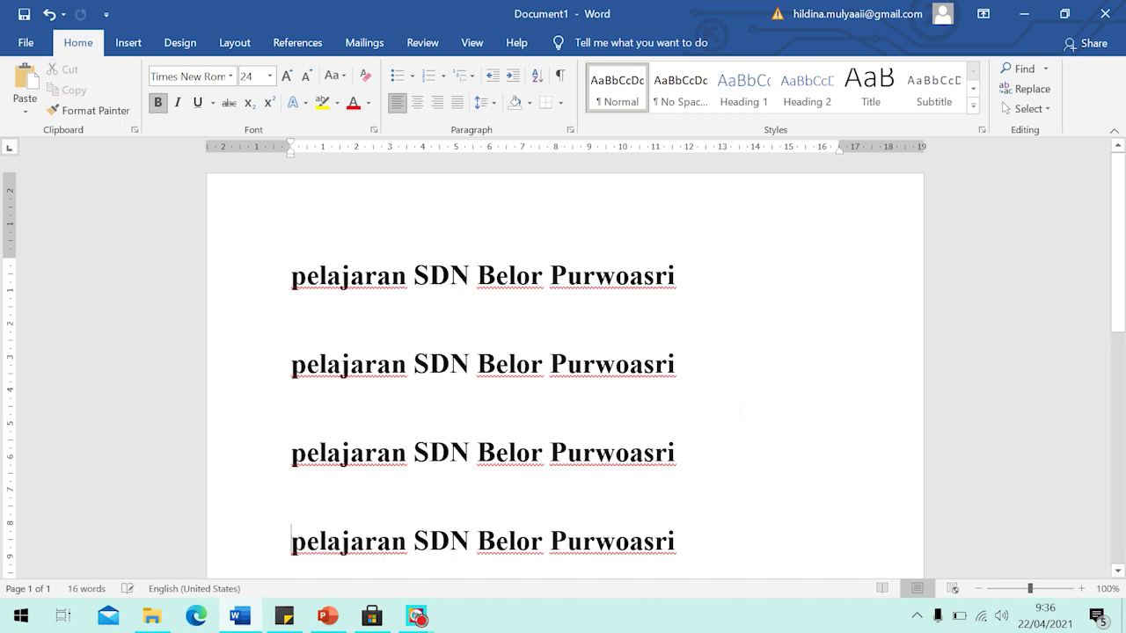
scroll(683, 335, "down", 1)
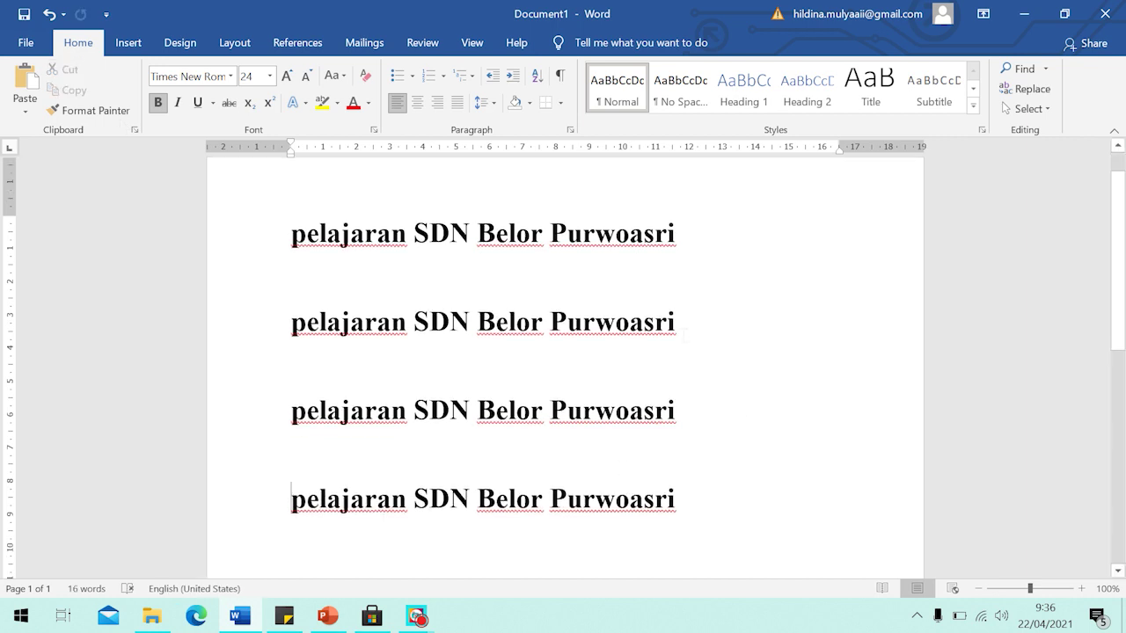
scroll(684, 334, "up", 1)
scroll(683, 334, "down", 2)
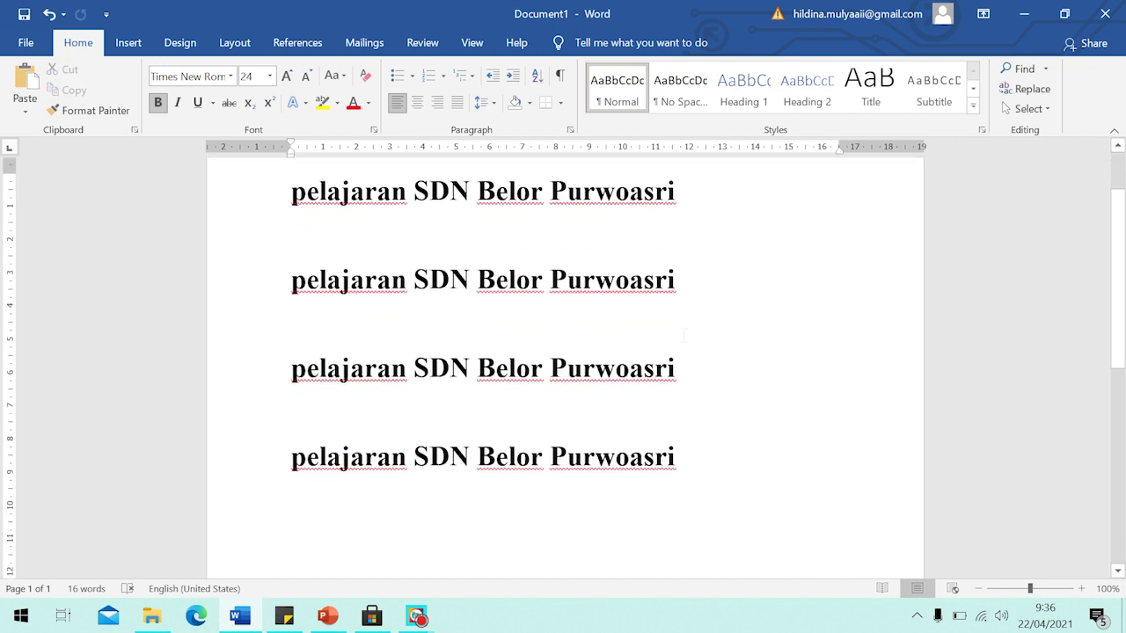
scroll(683, 334, "down", 1)
scroll(683, 334, "up", 2)
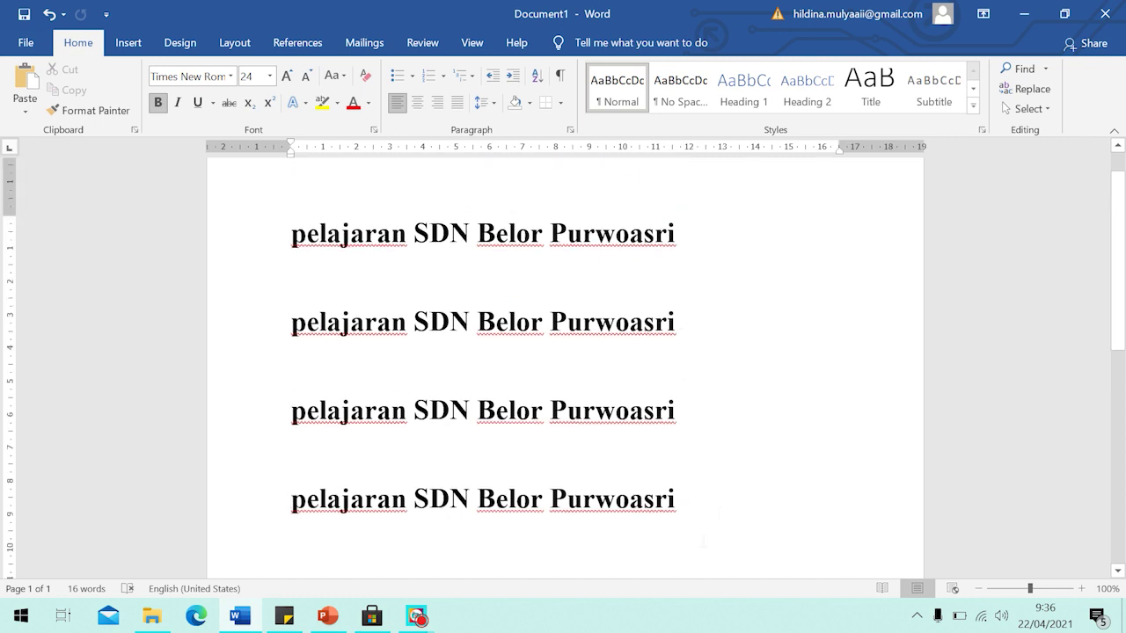
Insert a page break after the fourth line to begin a blank second page.
scroll(721, 508, "down", 2)
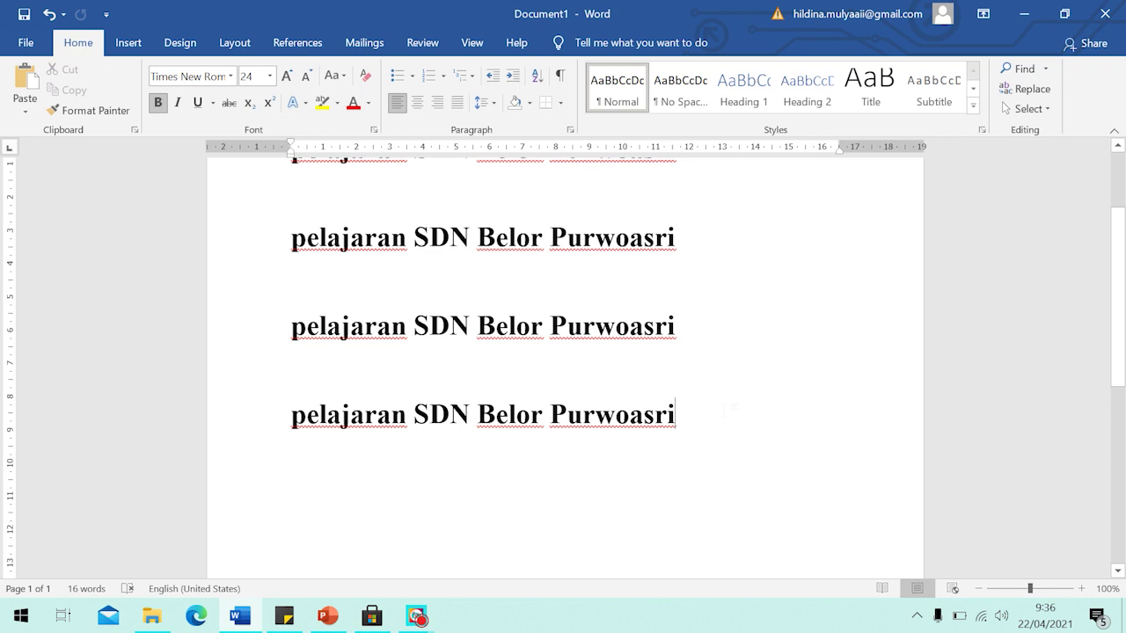
left_click(127, 43)
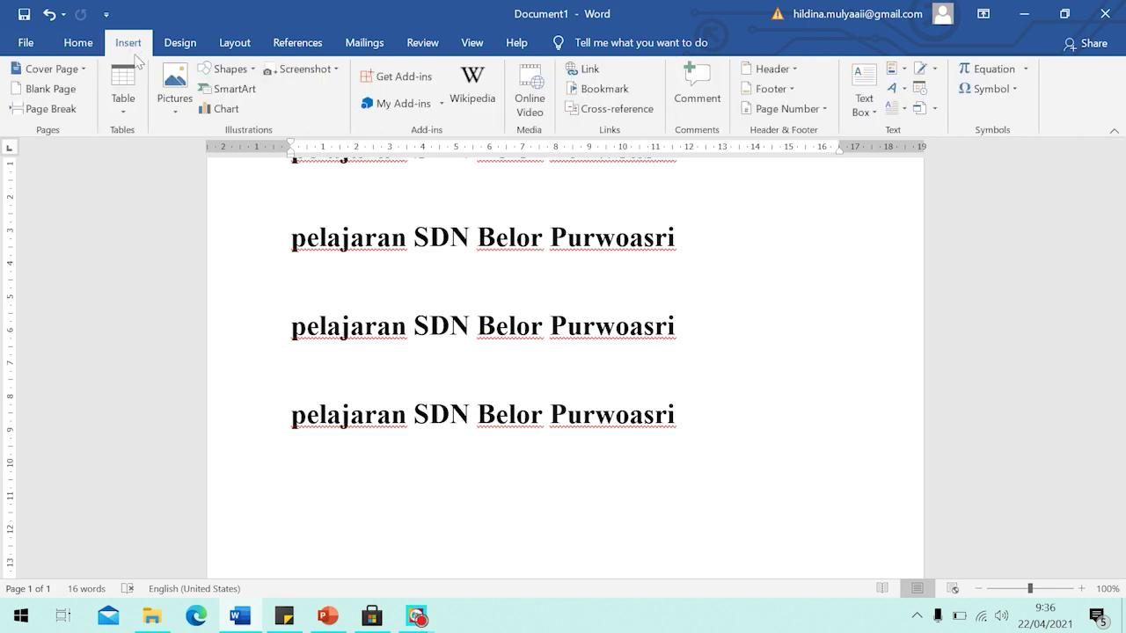
left_click(51, 109)
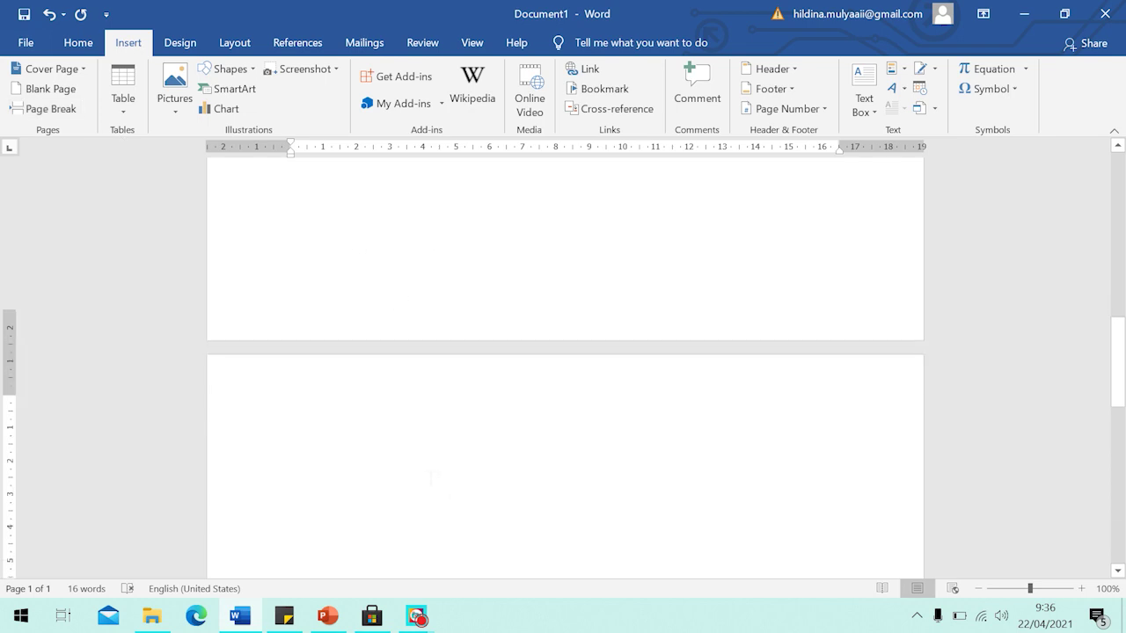
left_click(69, 46)
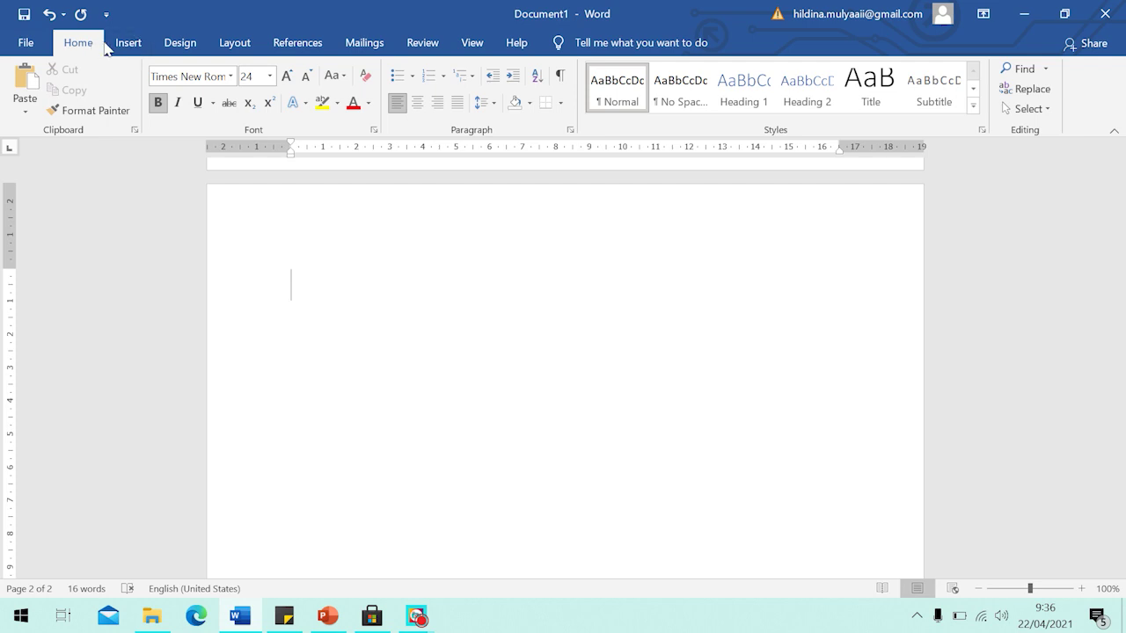
Insert the two-ducks photo from the Downloads folder onto page two.
left_click(136, 48)
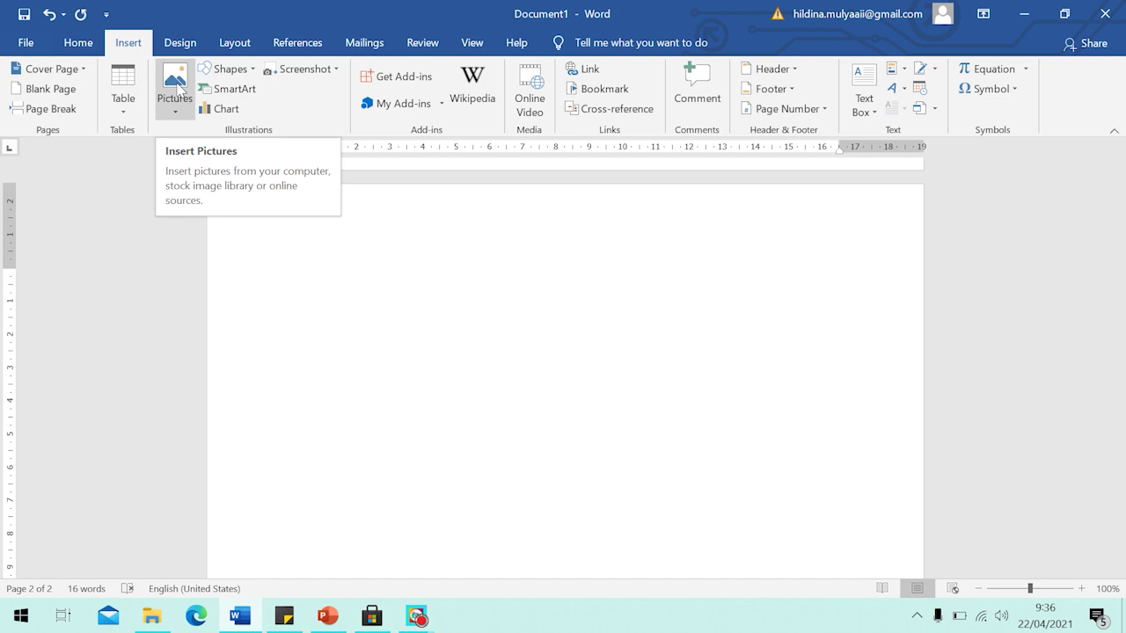
left_click(180, 88)
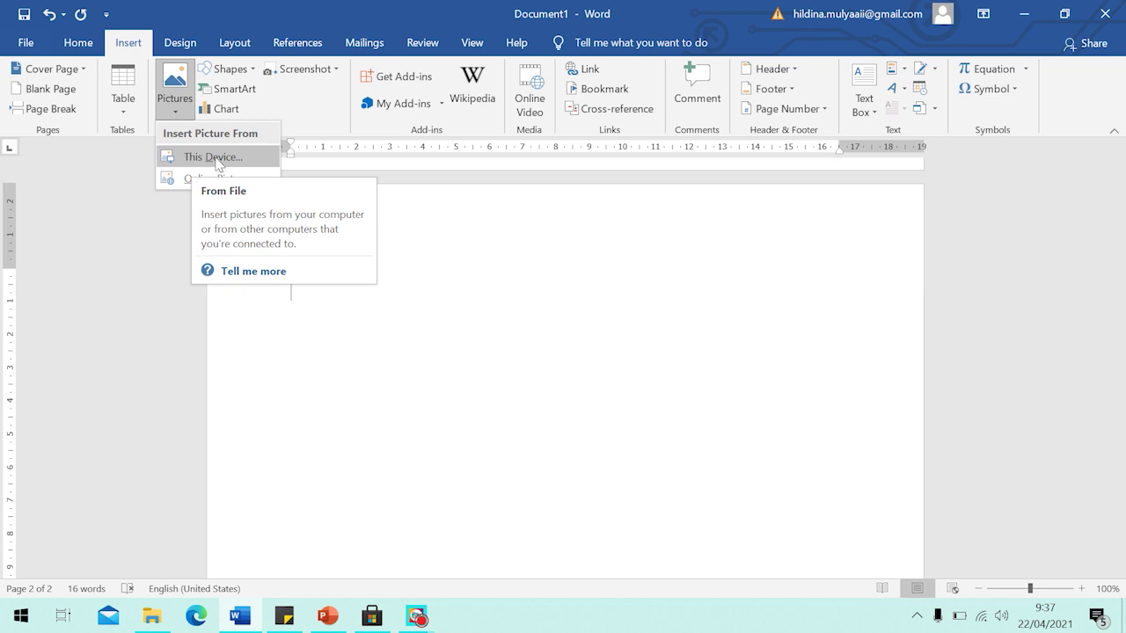
left_click(217, 160)
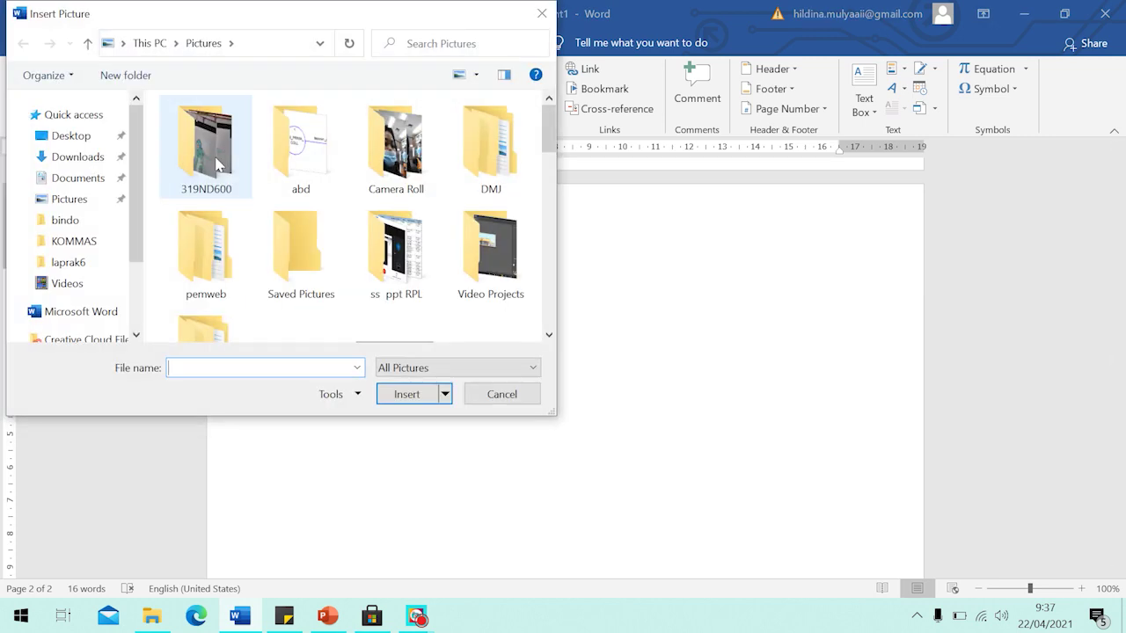
left_click(79, 160)
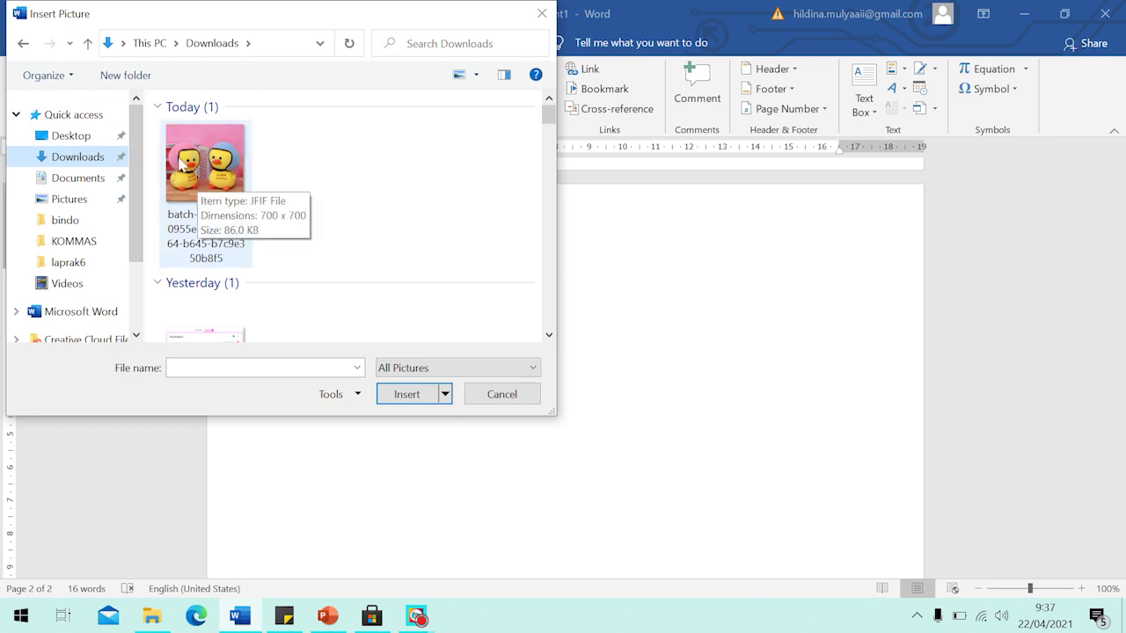
left_click(230, 167)
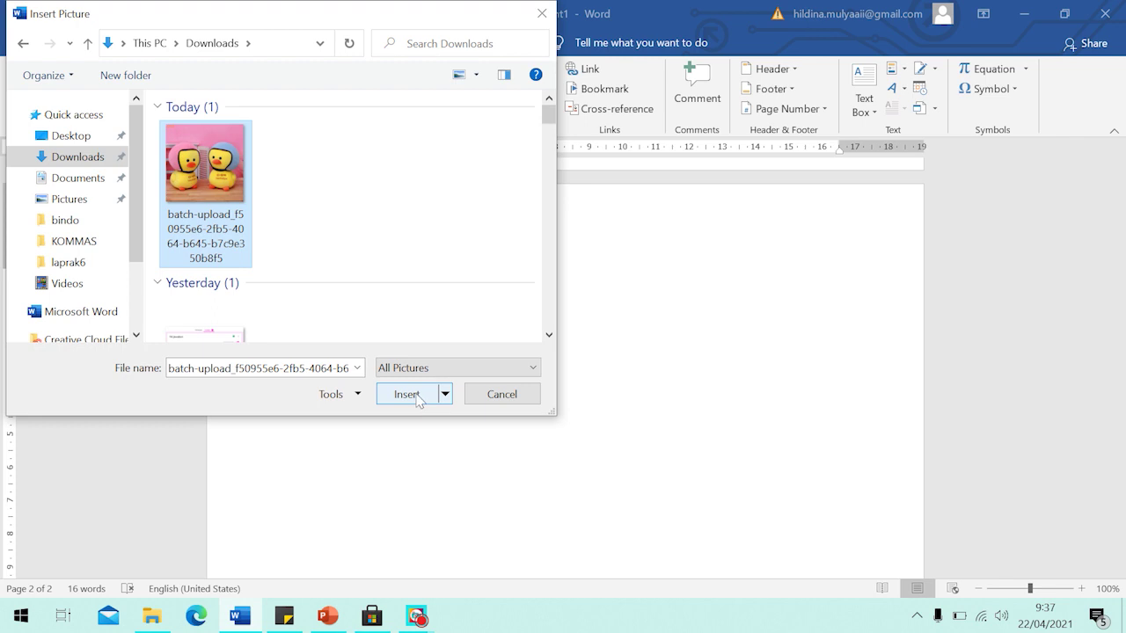
left_click(419, 396)
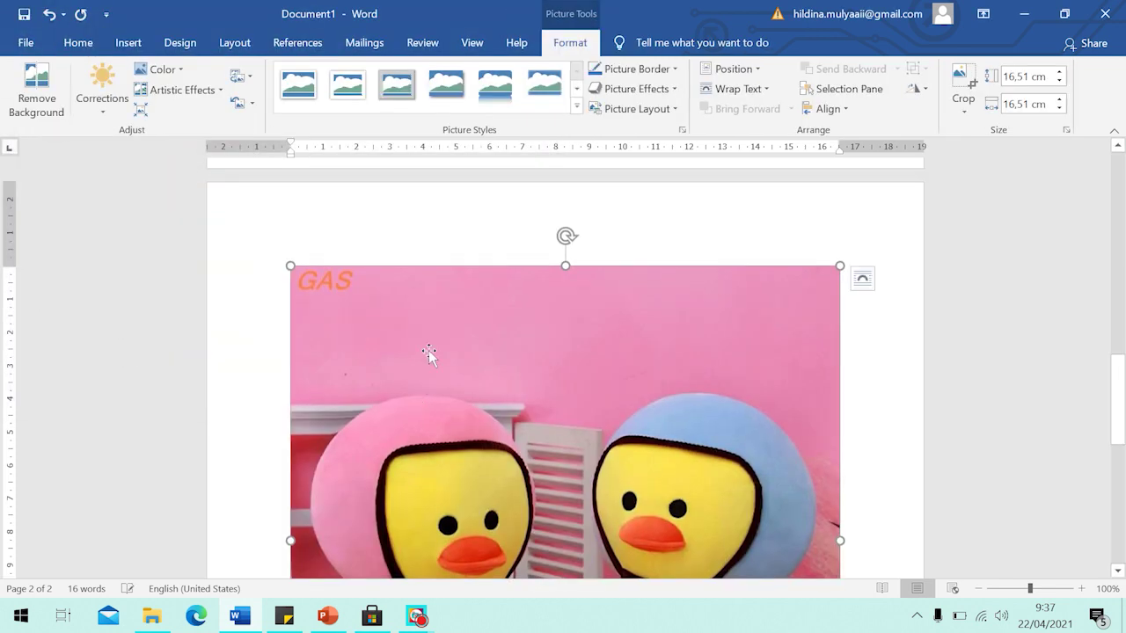
Resize the duck photo from 16.51 cm down to about 6.58 cm square.
scroll(485, 275, "down", 2)
scroll(484, 274, "down", 3)
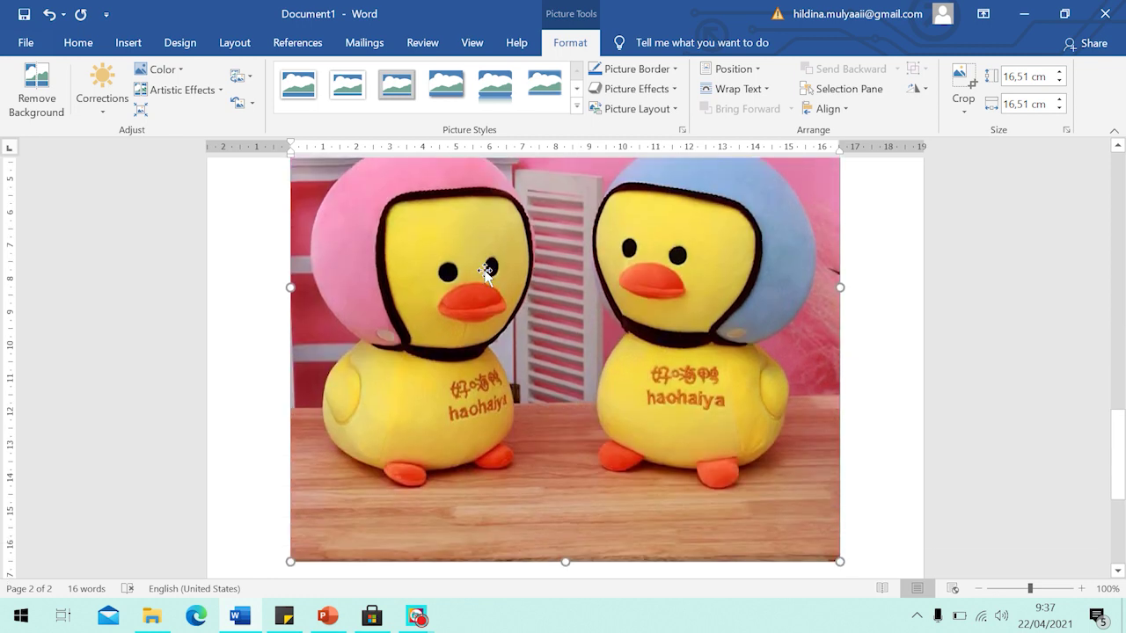
scroll(485, 274, "down", 4)
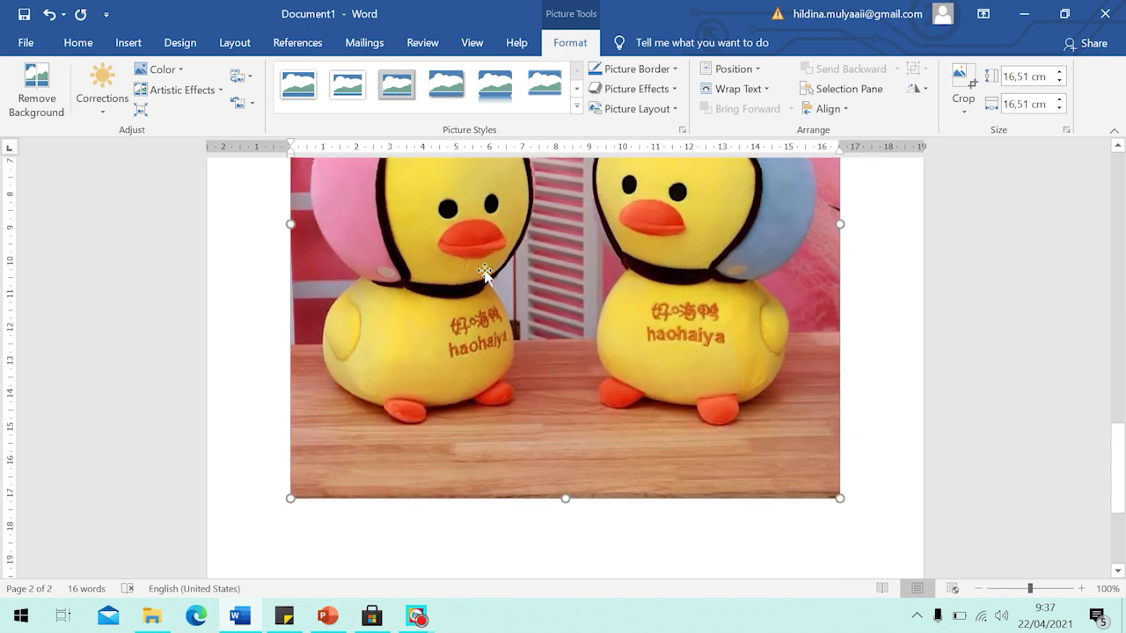
scroll(484, 275, "up", 10)
scroll(485, 274, "up", 1)
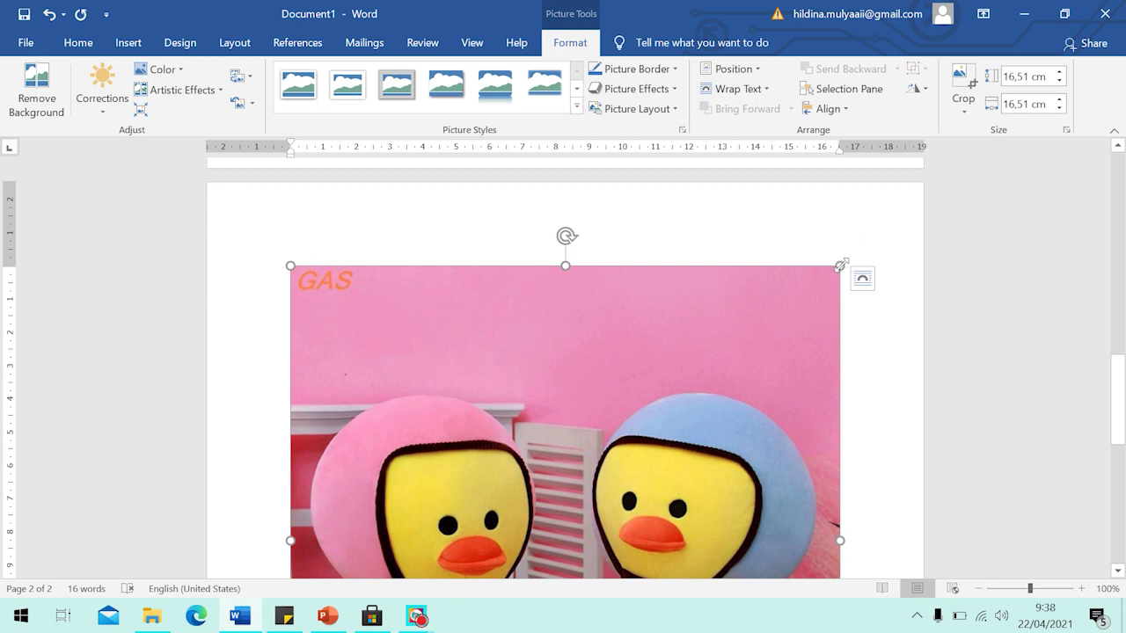
left_click_drag(842, 265, 569, 374)
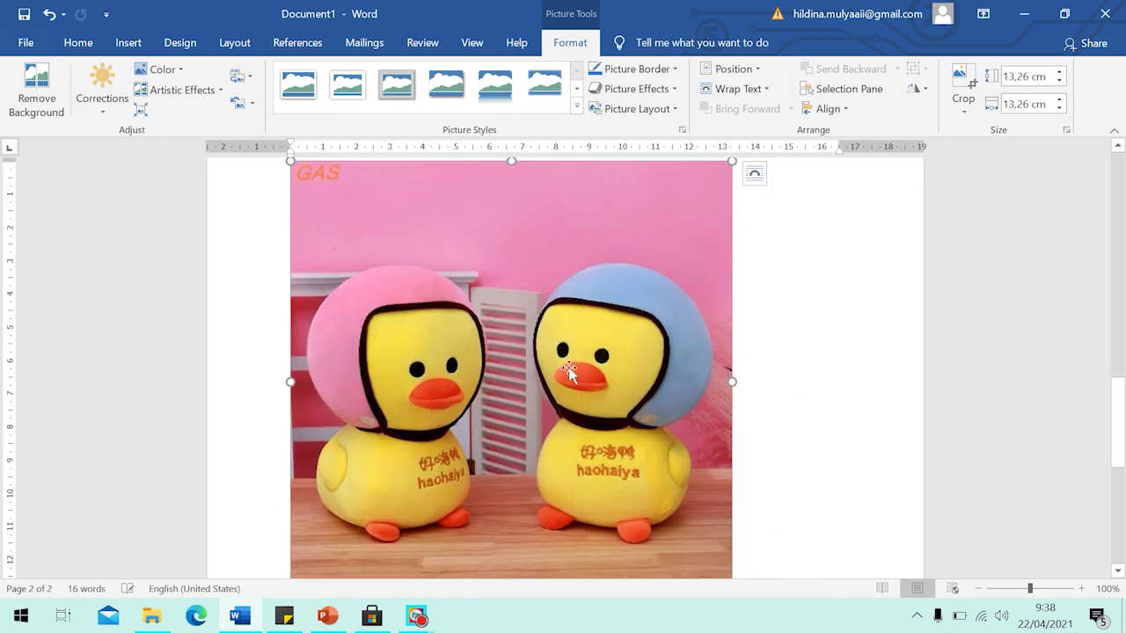
scroll(686, 411, "down", 3)
left_click_drag(732, 432, 484, 212)
scroll(489, 229, "up", 5)
left_click(547, 493)
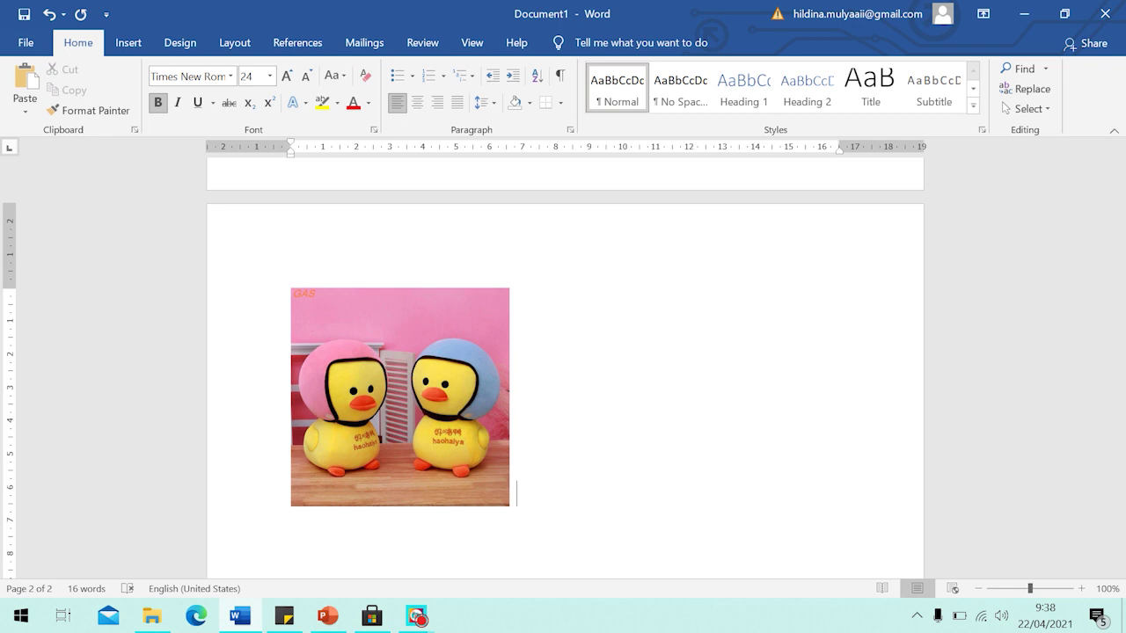
Insert another duck photo from Downloads onto page two.
left_click(128, 44)
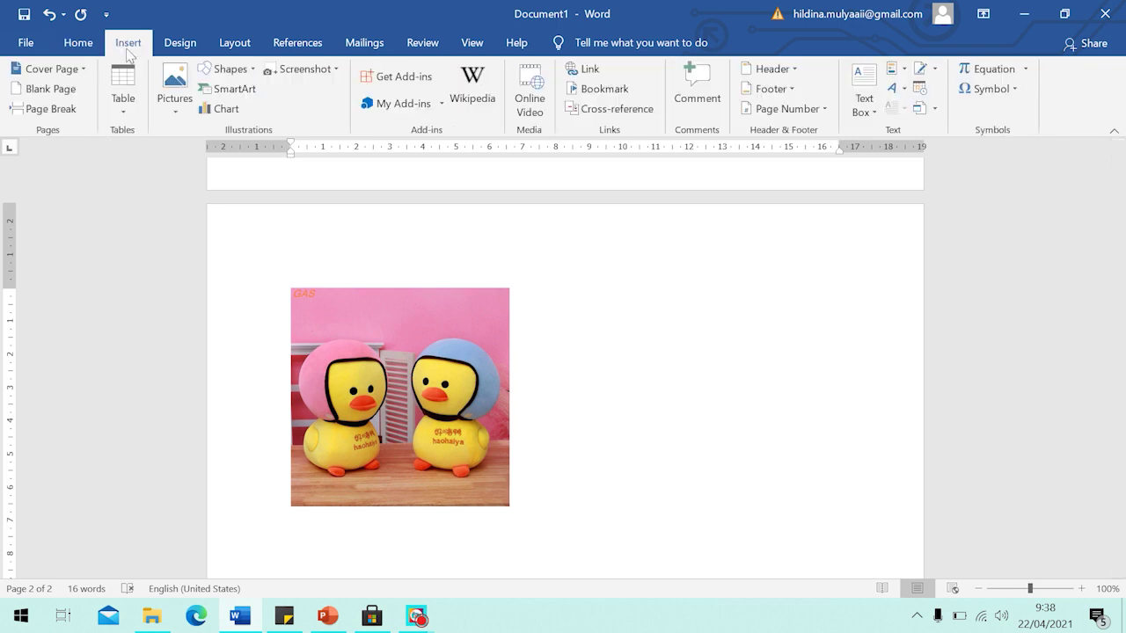
left_click(78, 51)
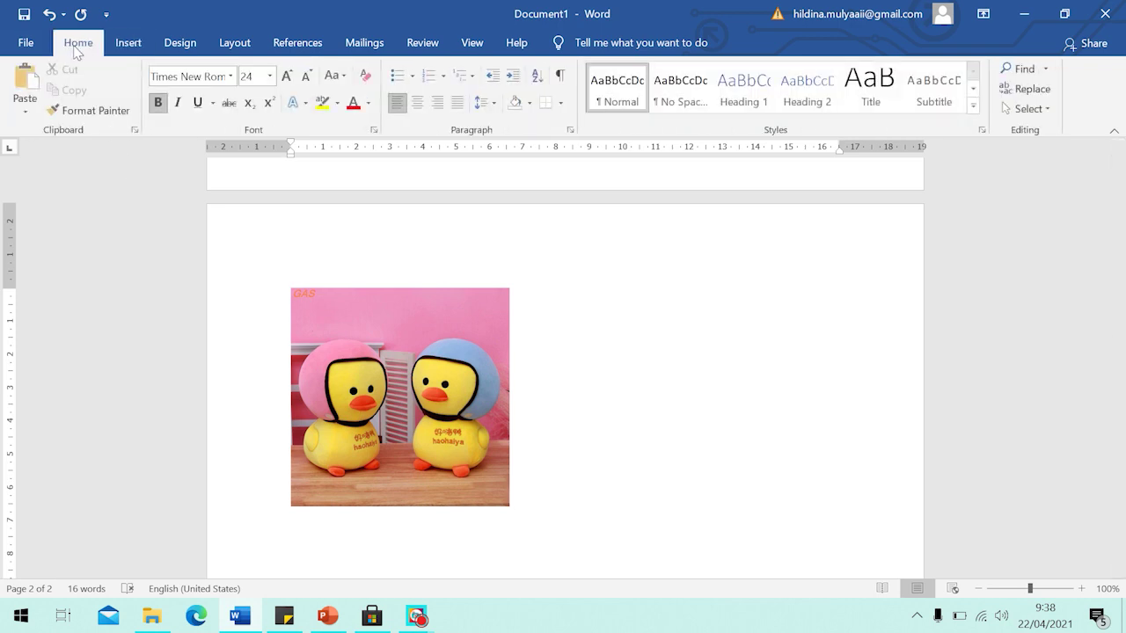
left_click(128, 46)
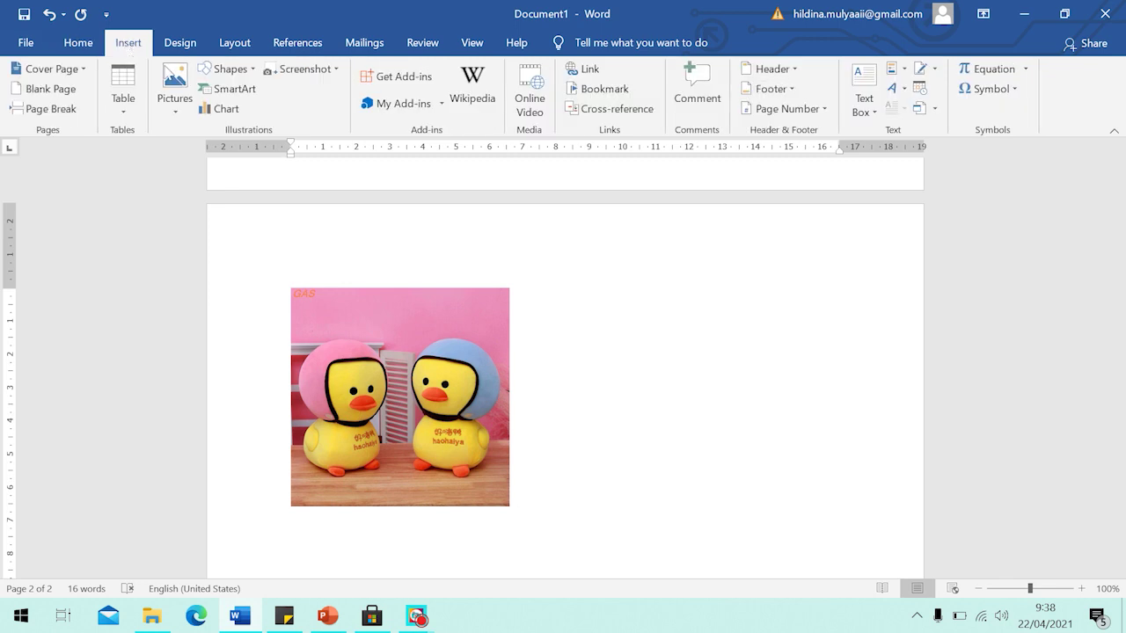
left_click(173, 105)
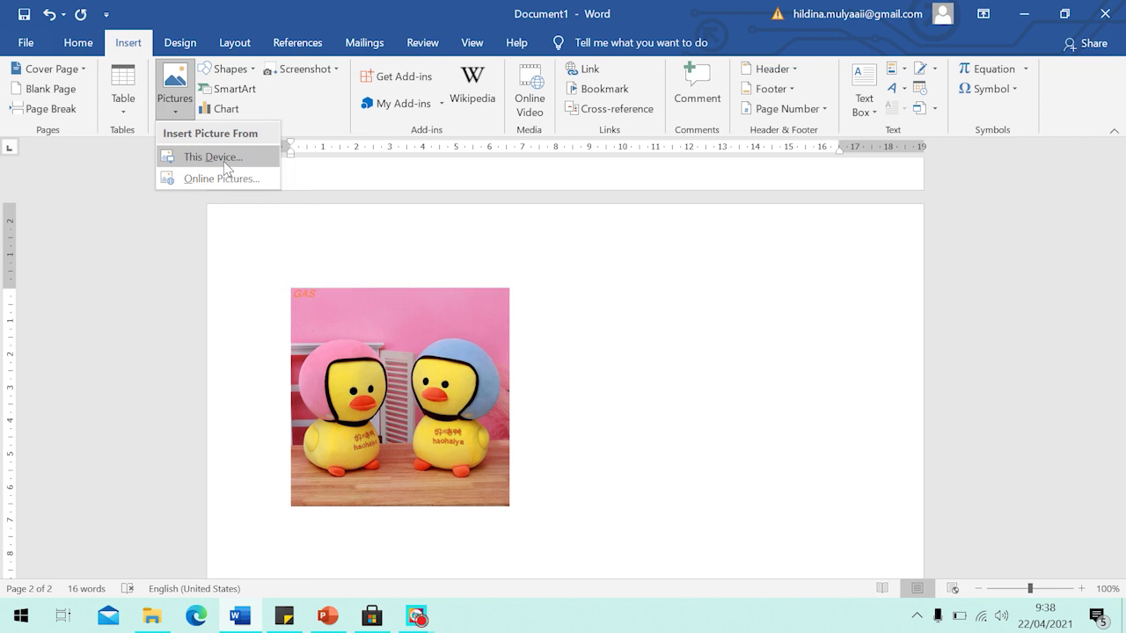
left_click(226, 168)
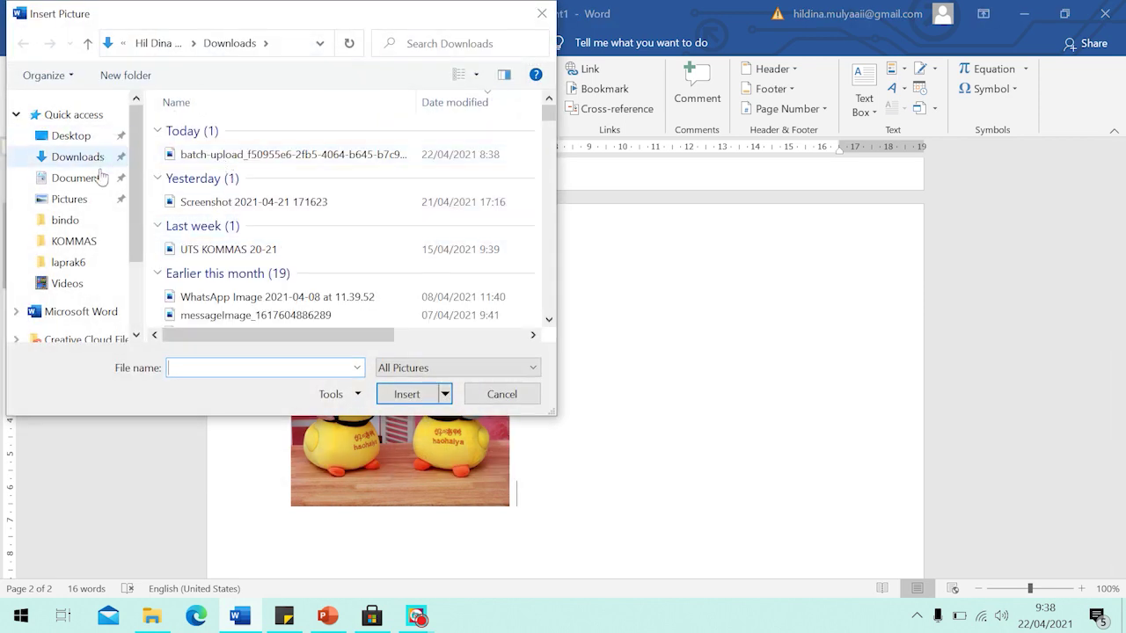
left_click(82, 157)
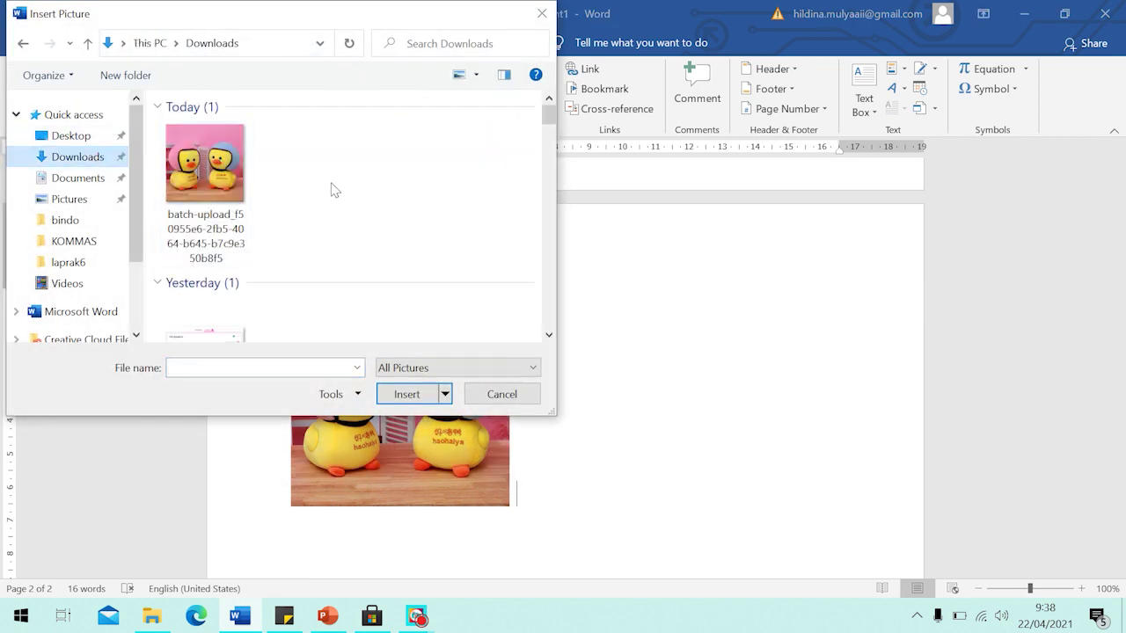
left_click(192, 201)
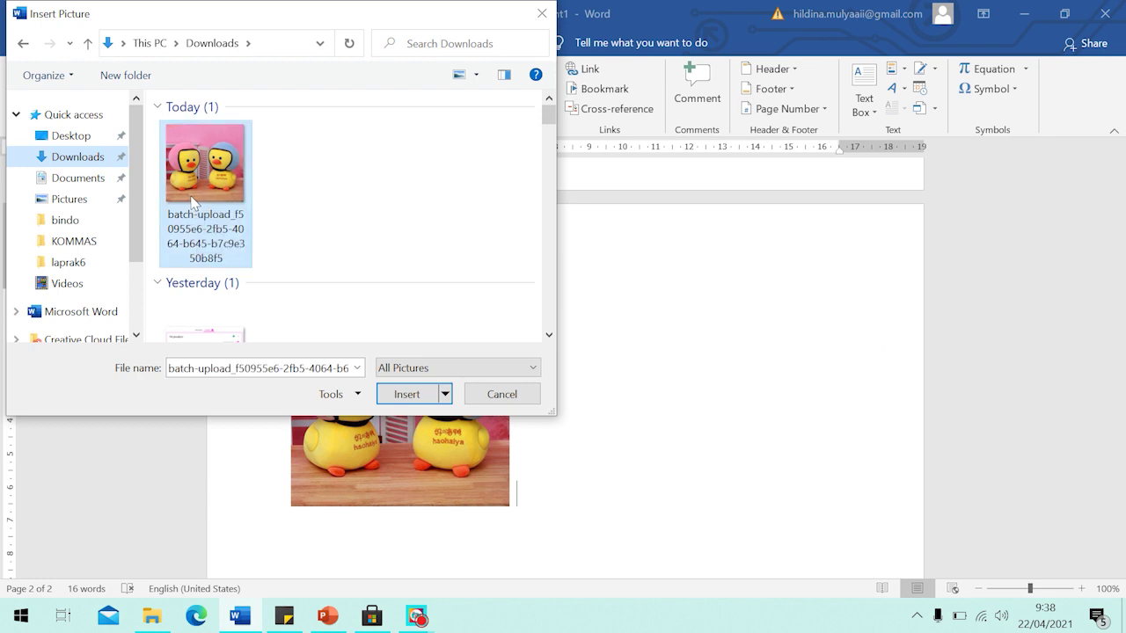
left_click(404, 396)
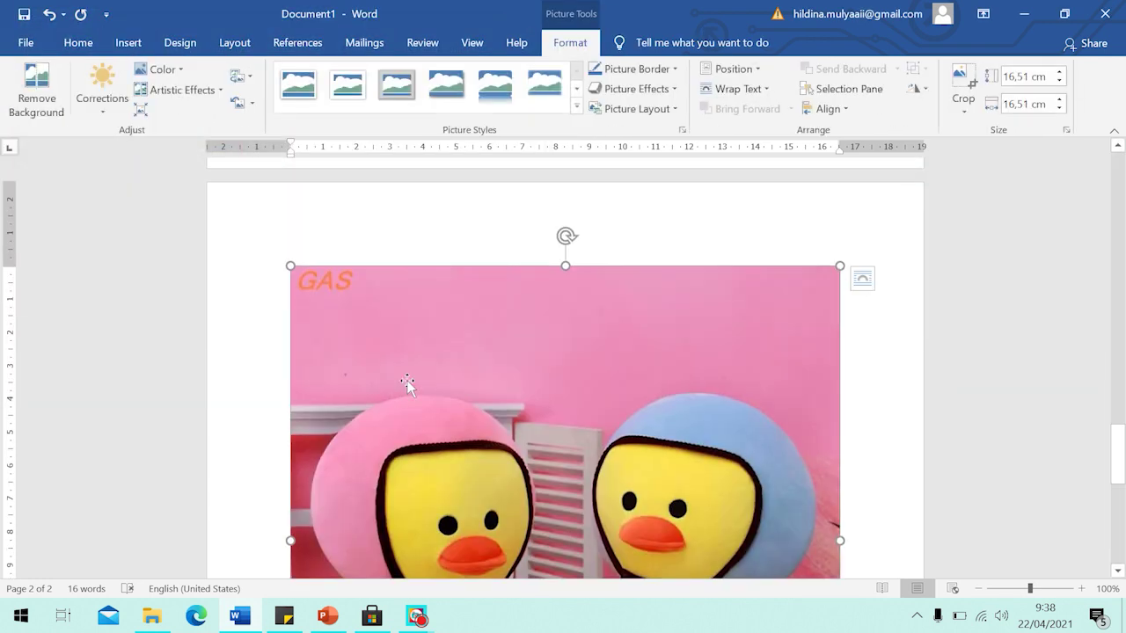
Shrink the new duck photo to 8.48 cm so it sits beside the smaller one.
scroll(405, 385, "down", 2)
scroll(407, 384, "down", 4)
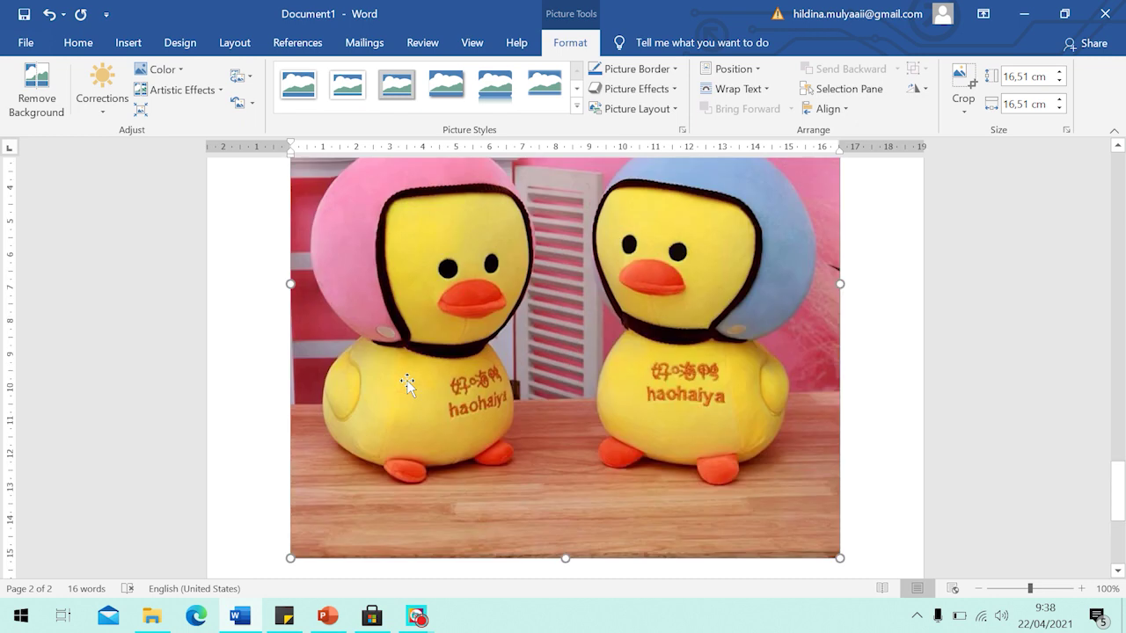
scroll(407, 384, "up", 4)
scroll(407, 384, "down", 5)
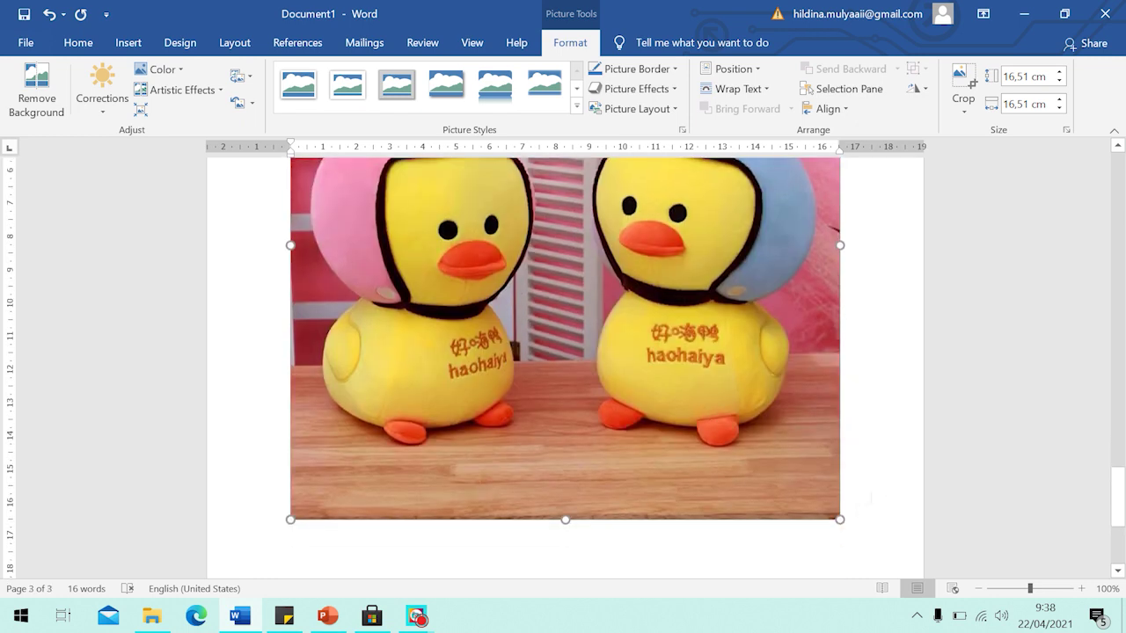
left_click_drag(841, 519, 577, 255)
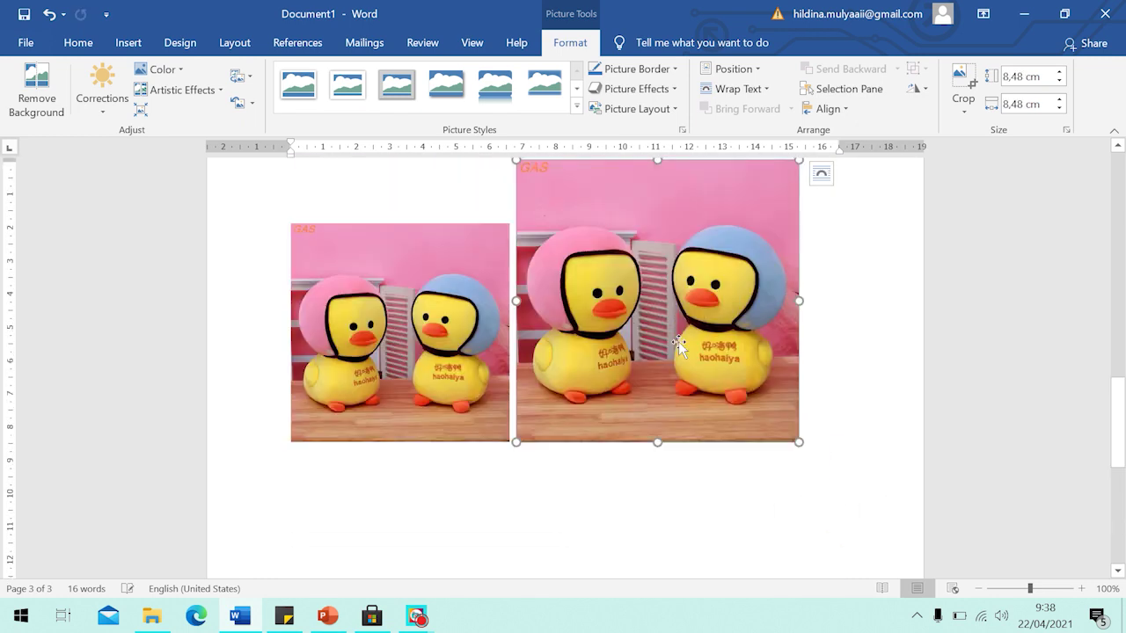
scroll(679, 341, "down", 2)
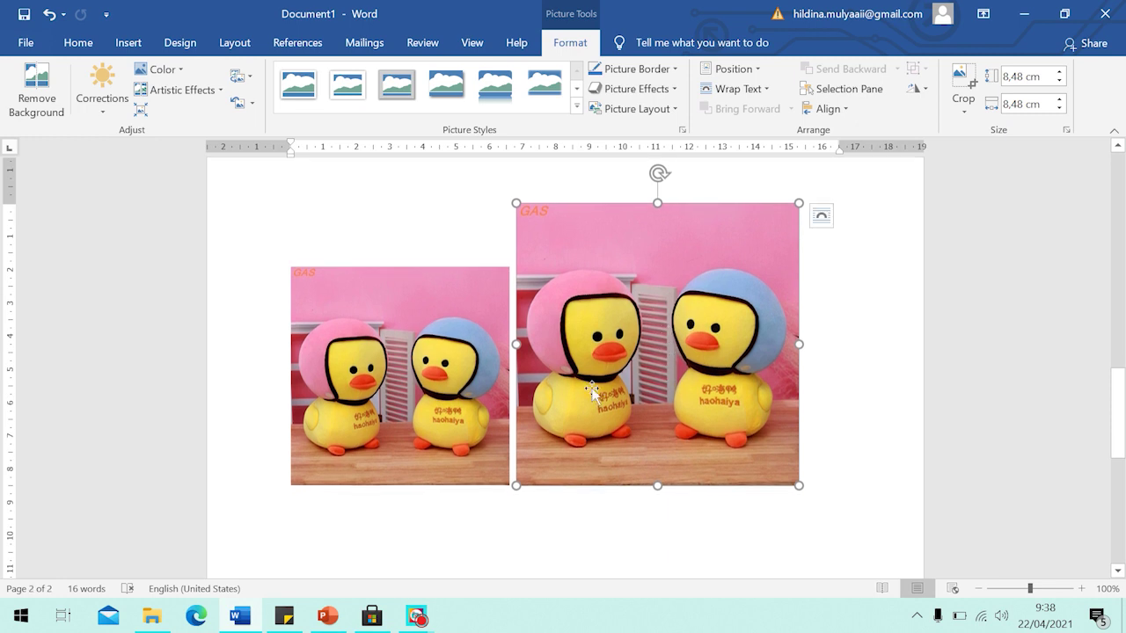
left_click(510, 482)
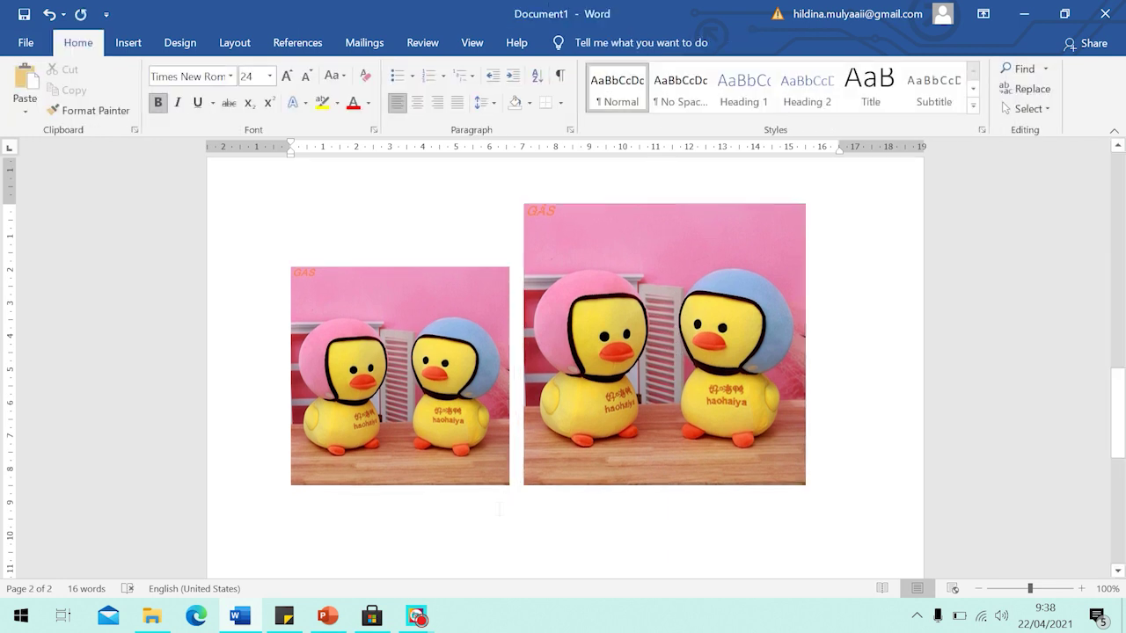
mouse_move(426, 621)
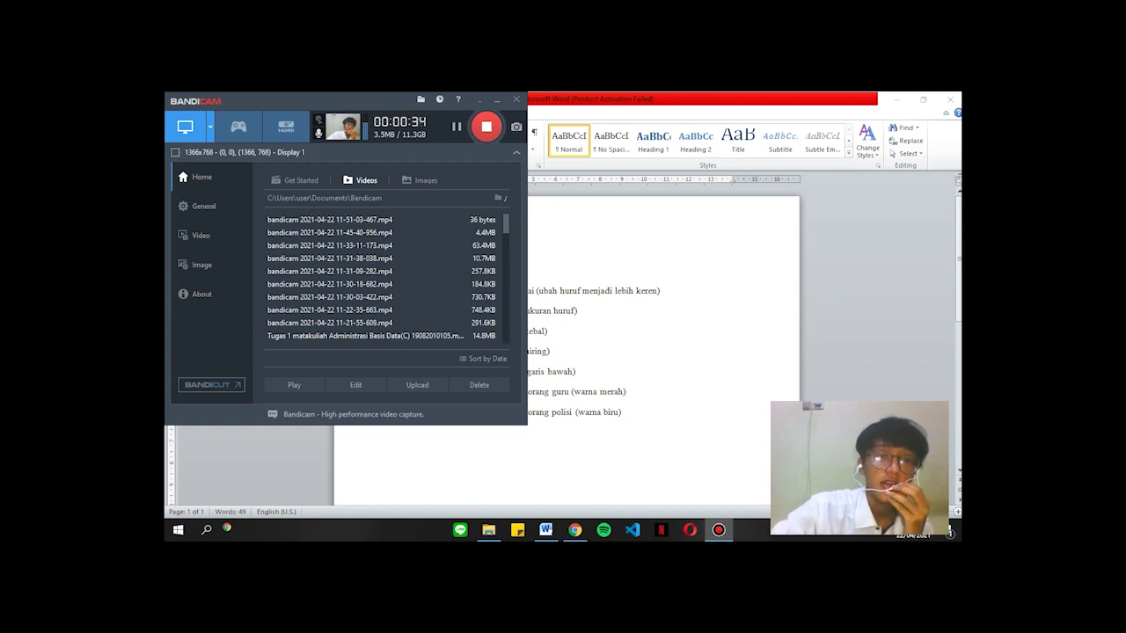
Minimise Bandicam and view Modul Pembelajaran.pdf at the 'Pengaturan font (huruf)' section.
left_click(497, 99)
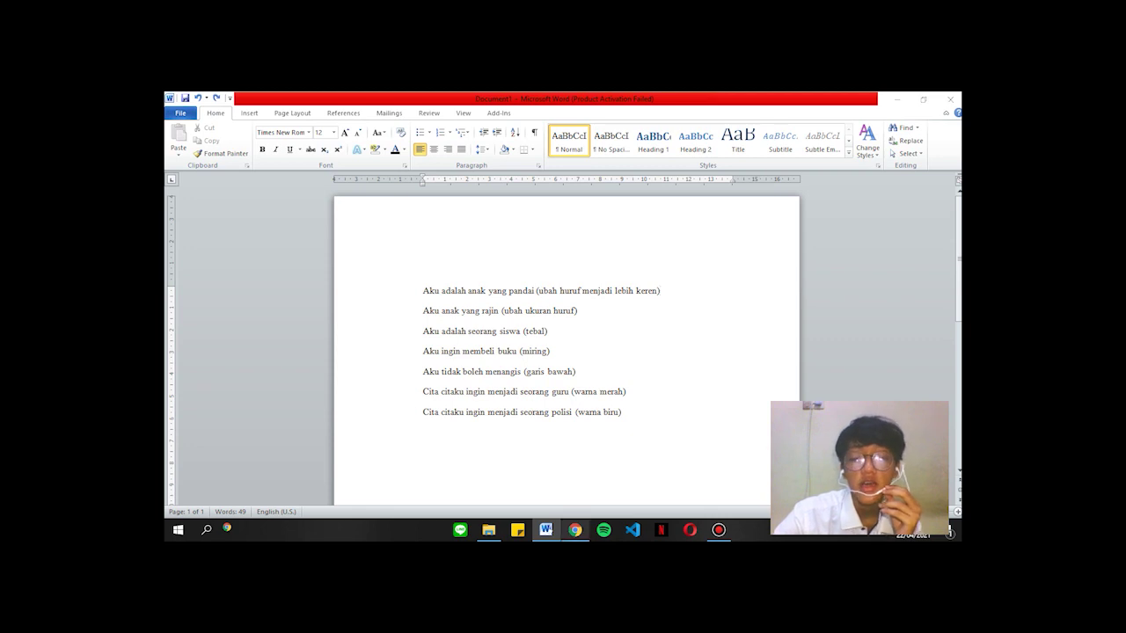
left_click(575, 531)
scroll(559, 343, "down", 1)
scroll(560, 343, "up", 10)
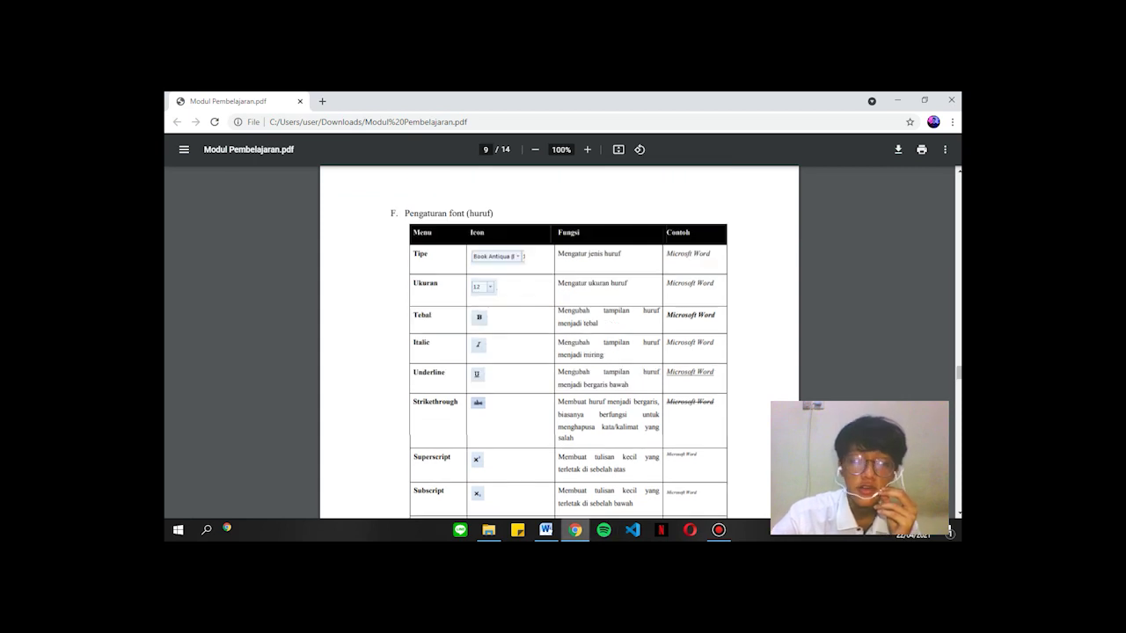
Switch from the module PDF in Chrome back to the Word practice document.
left_click(546, 531)
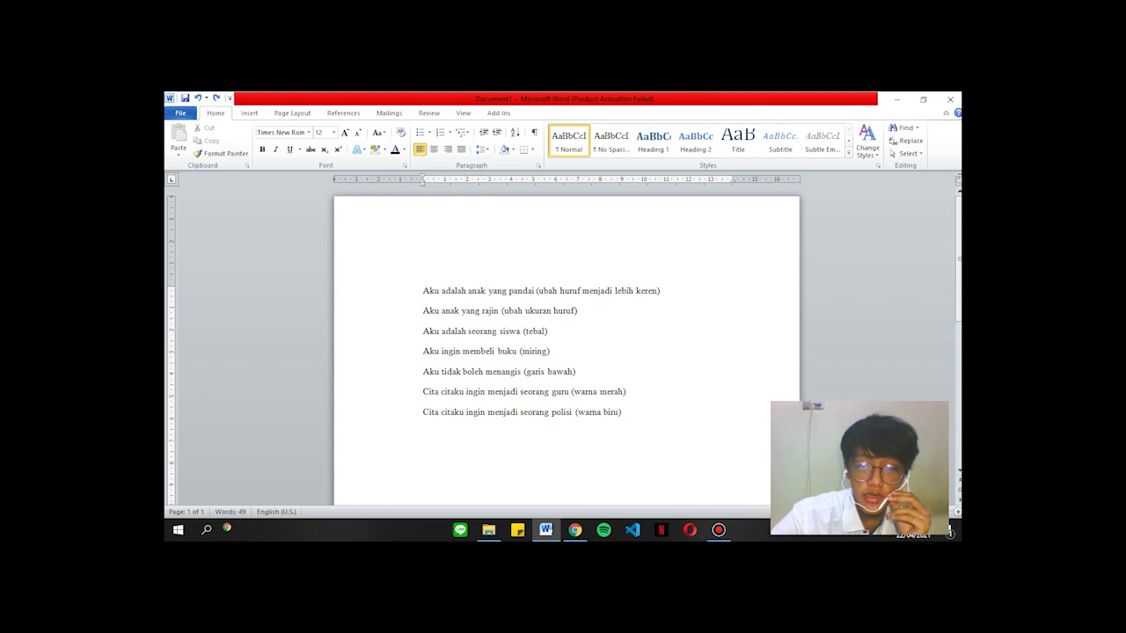
Select the first line and apply the Clarendon Blk BT font to it.
left_click_drag(582, 290, 635, 290)
left_click(661, 290)
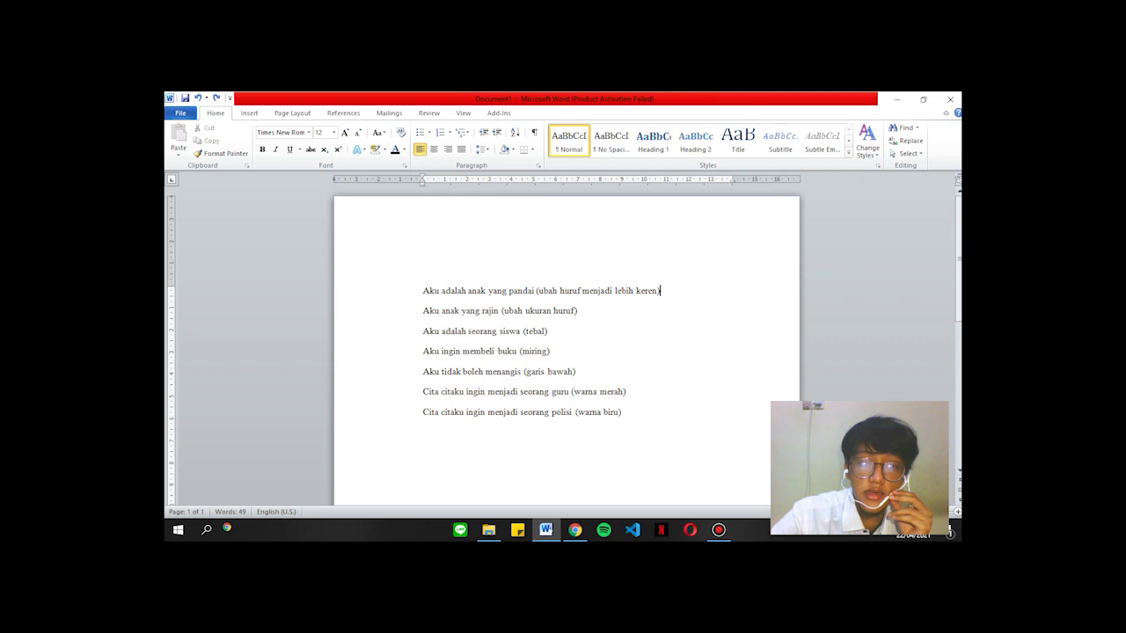
left_click_drag(661, 290, 422, 291)
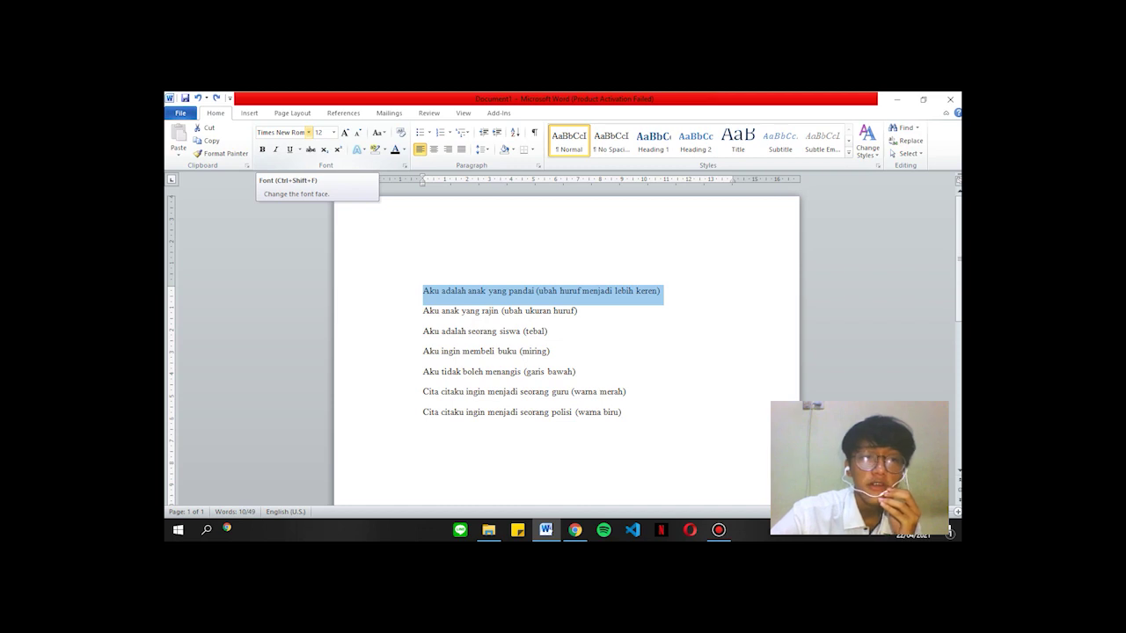
left_click(309, 132)
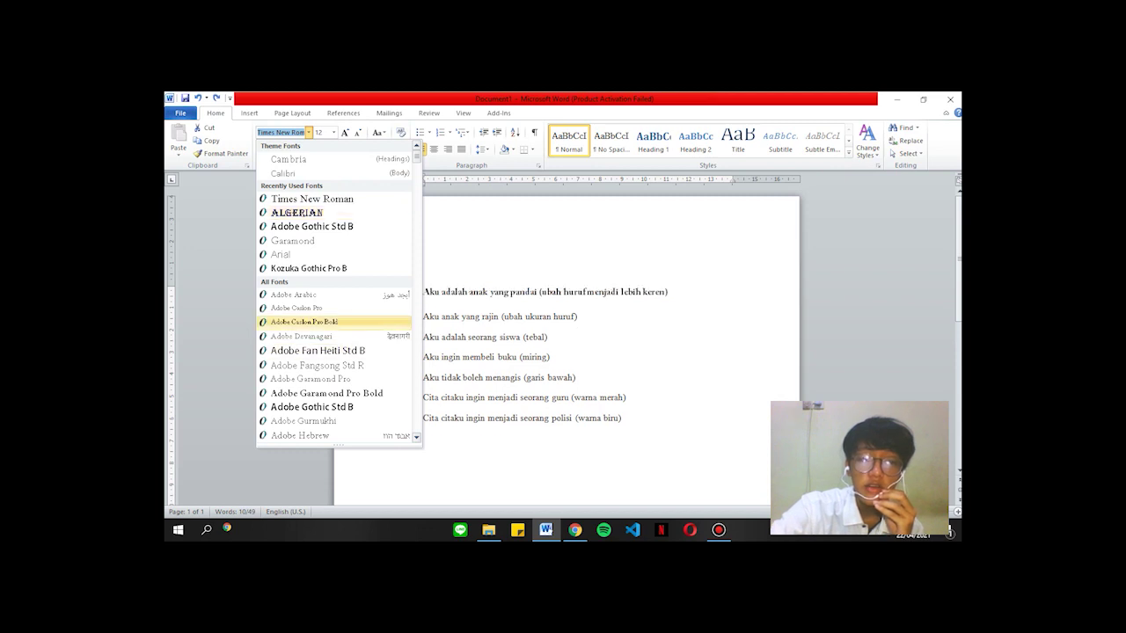
scroll(334, 322, "down", 4)
scroll(334, 322, "down", 7)
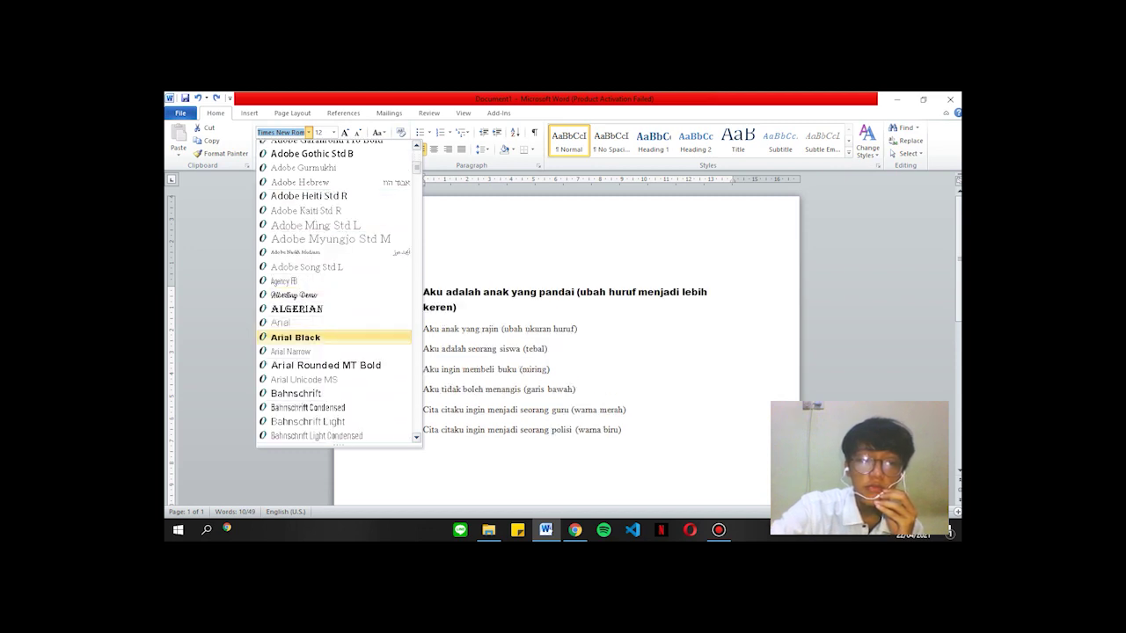
scroll(334, 343, "down", 4)
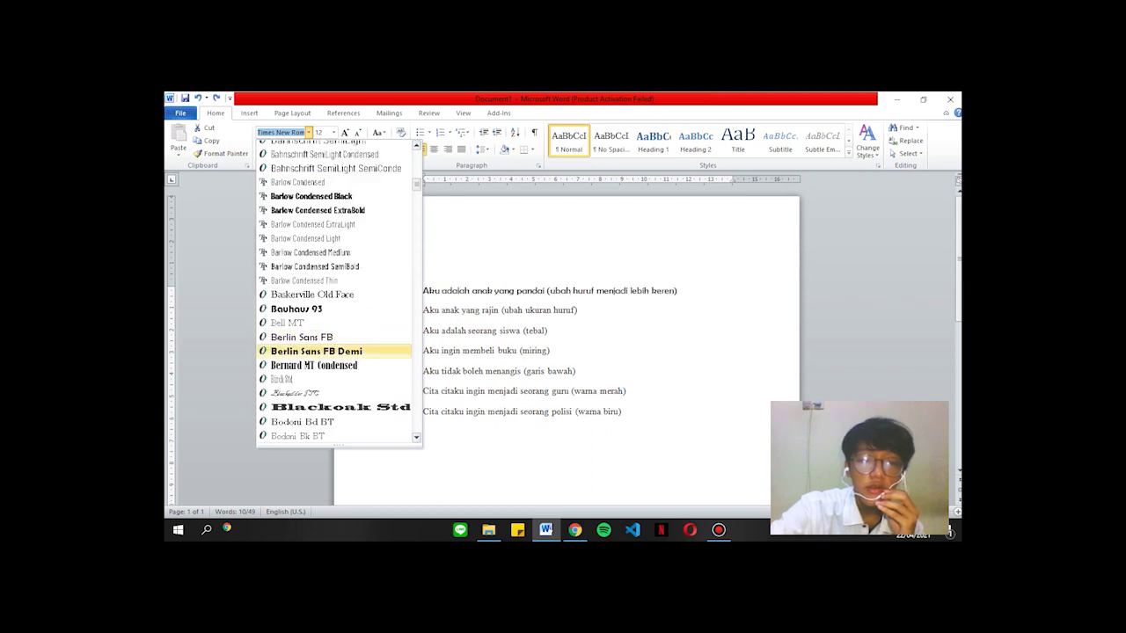
scroll(334, 387, "down", 2)
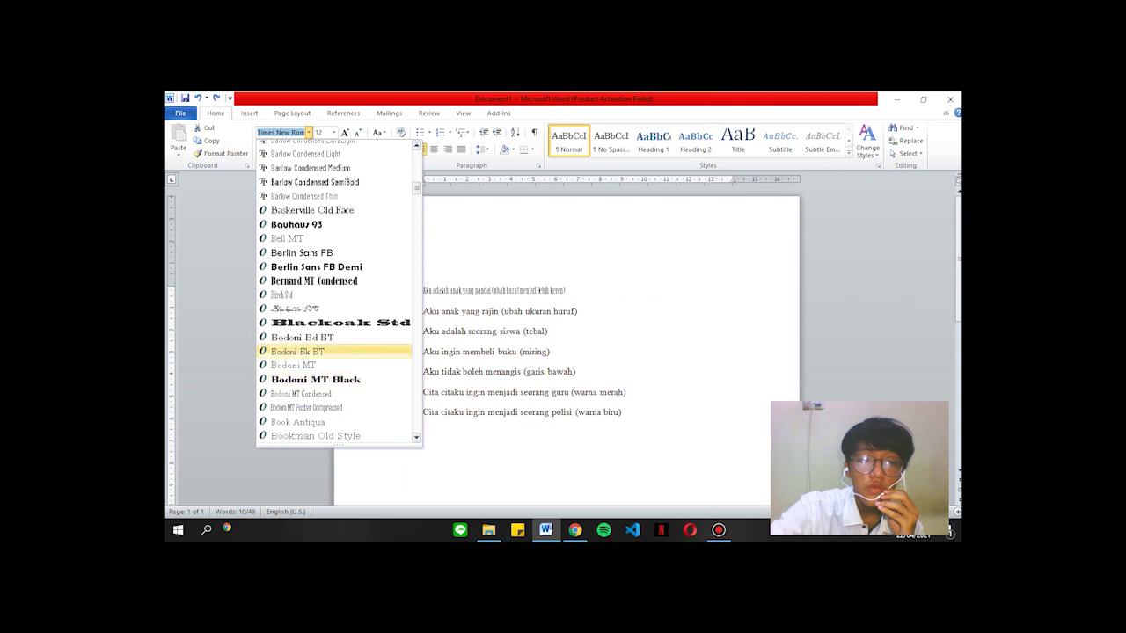
scroll(335, 308, "down", 4)
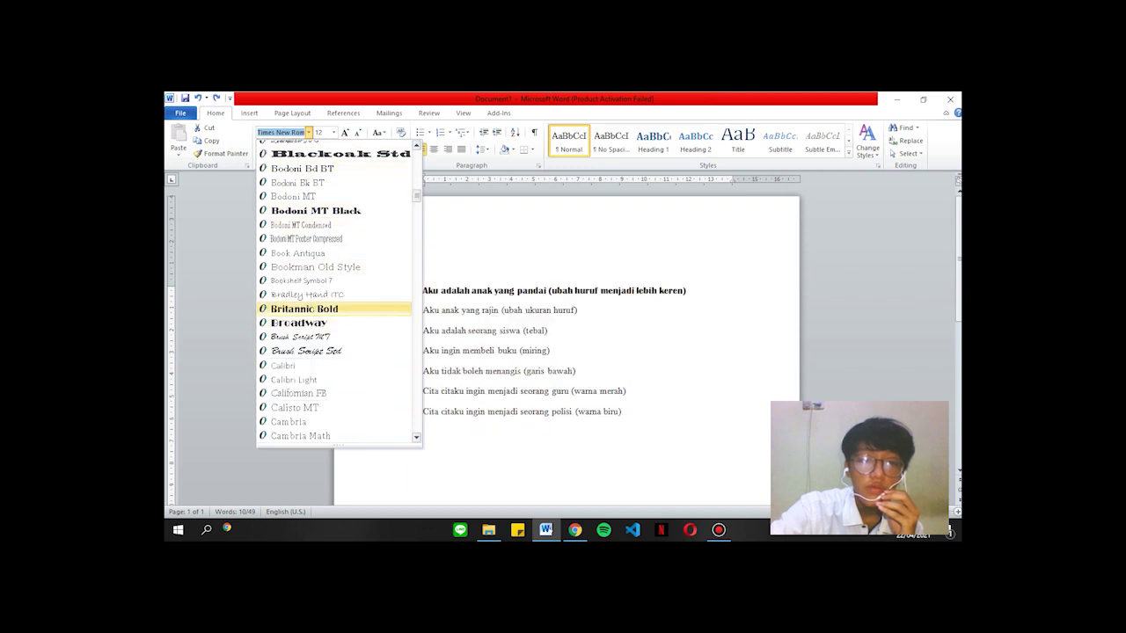
scroll(334, 323, "down", 2)
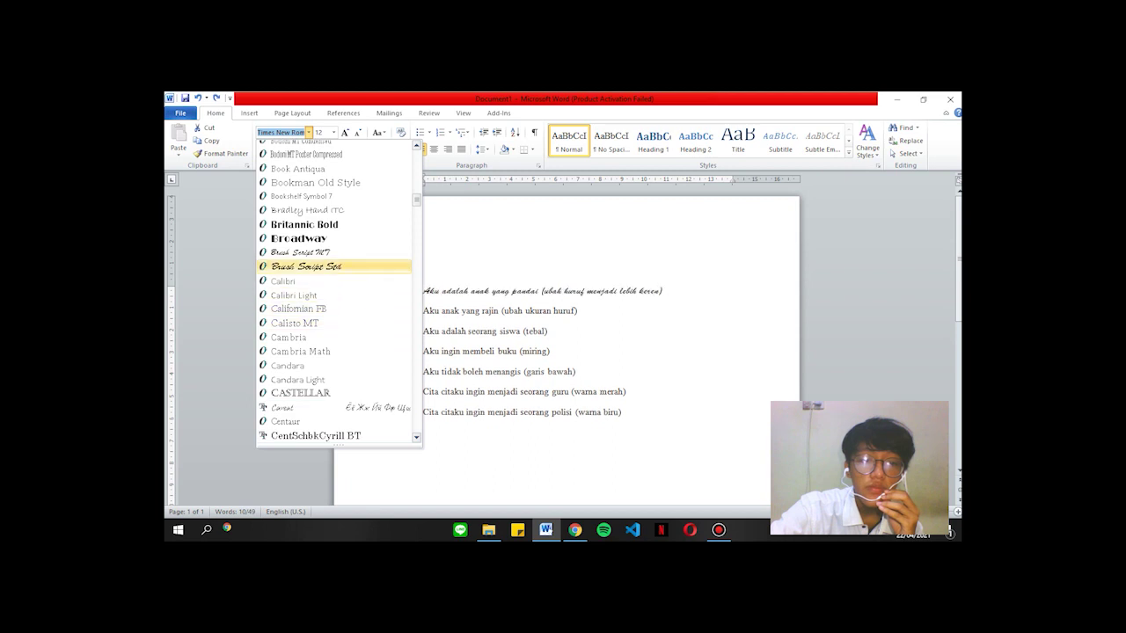
scroll(334, 282, "down", 5)
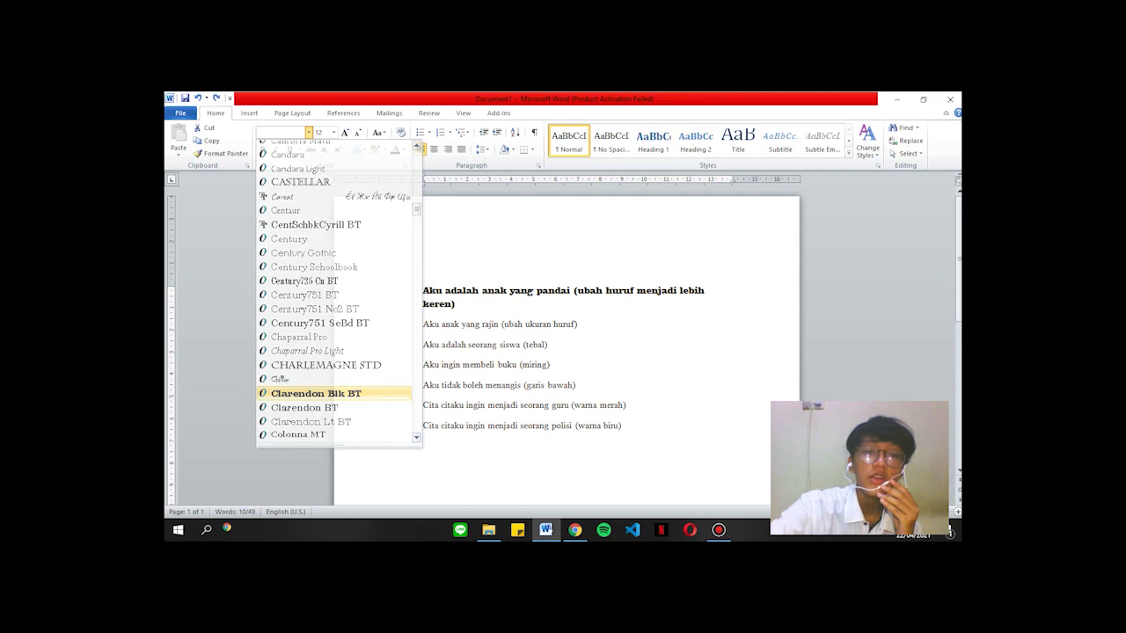
left_click(316, 394)
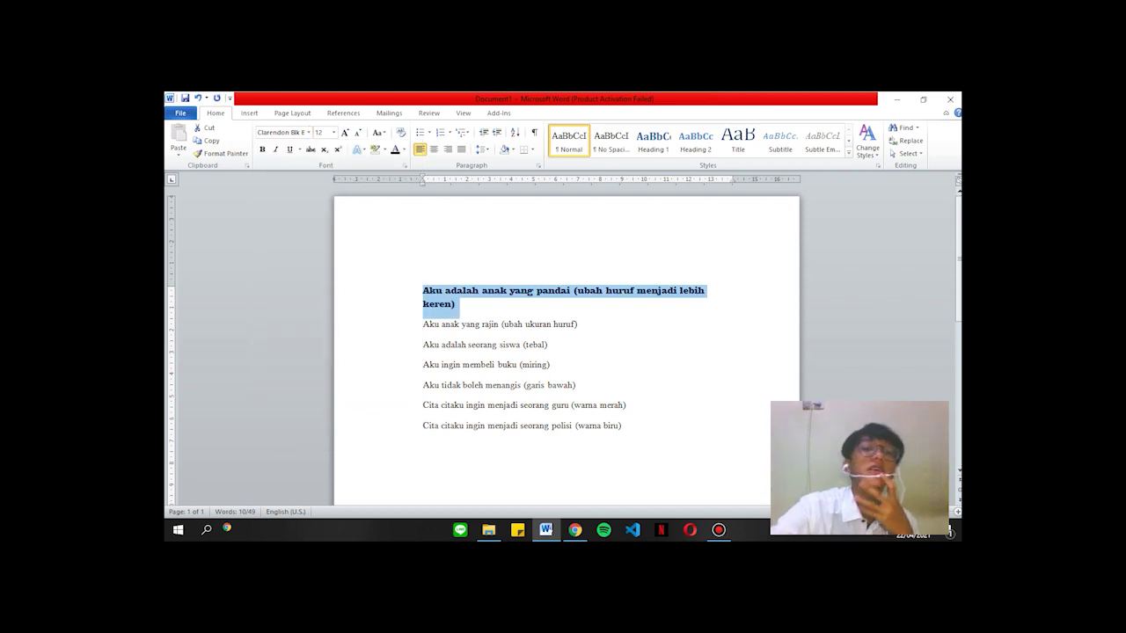
left_click(457, 304)
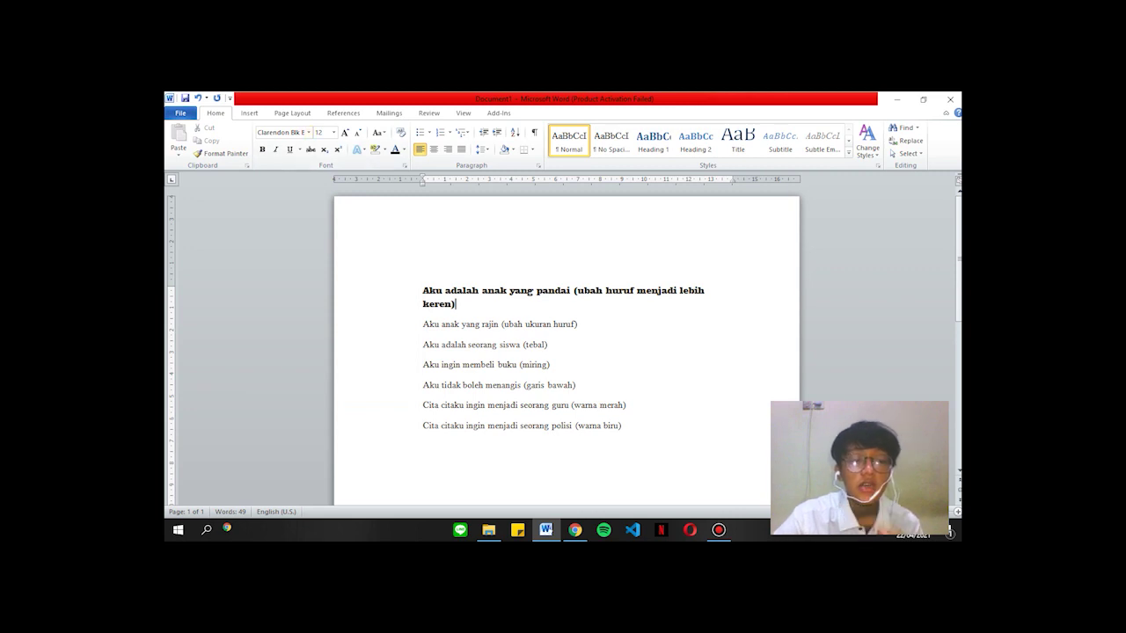
Reselect the first line and change its font to the decorative Albertiny Demo.
key("ctrl+shift+Left")
key("ctrl+shift+Left")
key("ctrl+shift+Left")
key("ctrl+shift+Left")
key("ctrl+shift+Left")
key("ctrl+shift+Left")
key("ctrl+shift+Left")
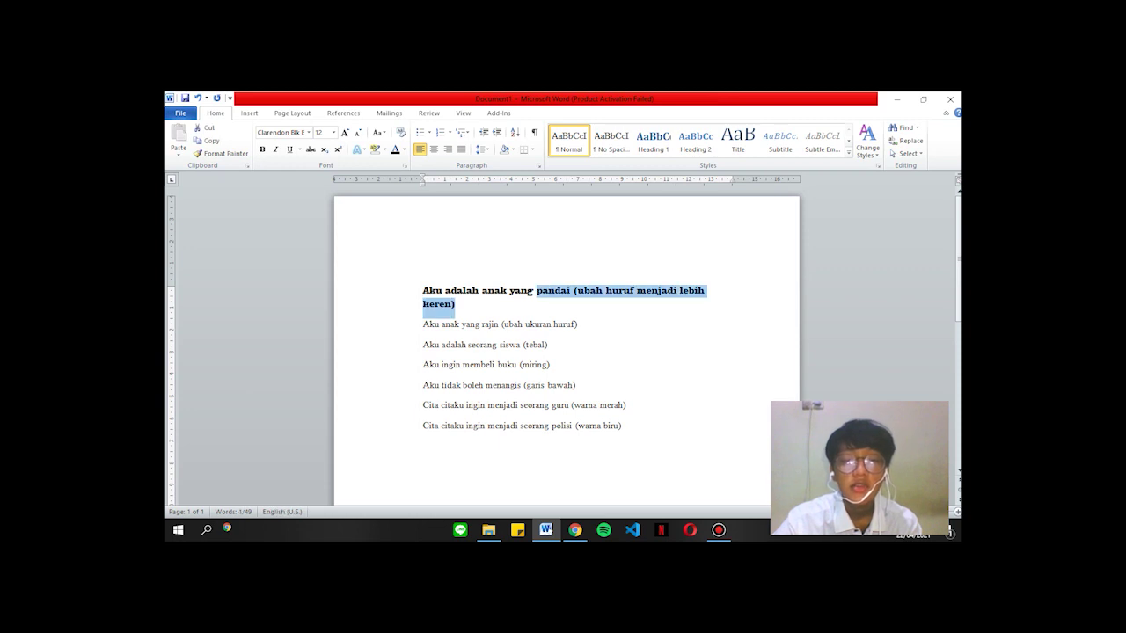
key("ctrl+shift+Left")
key("ctrl+shift+Left")
key("ctrl+shift+Left")
key("ctrl+shift+Left")
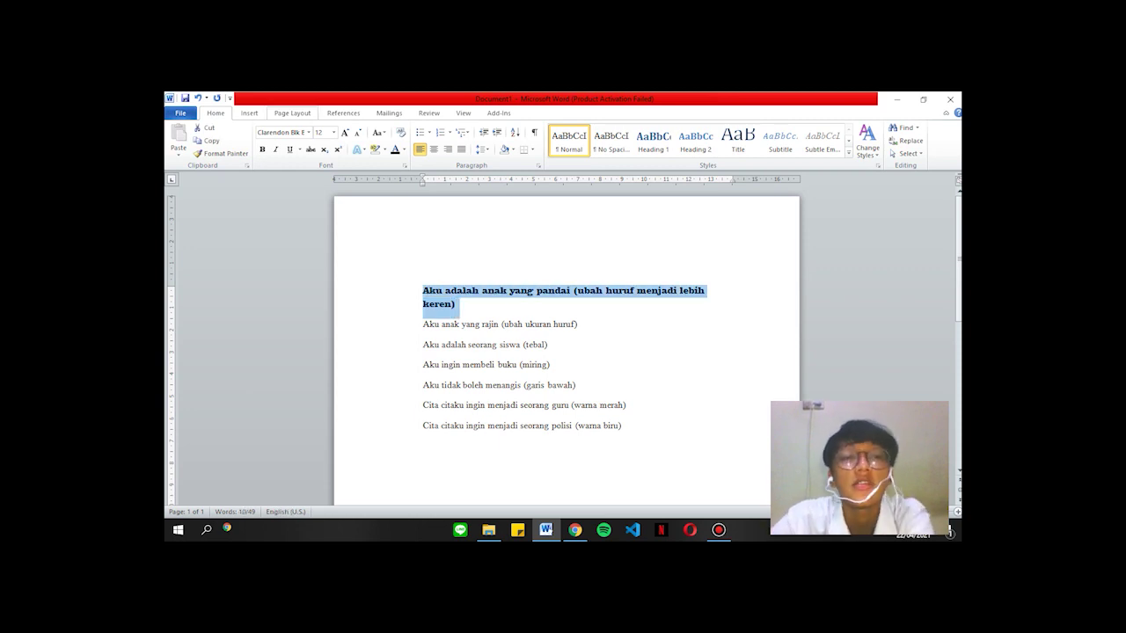
left_click(308, 131)
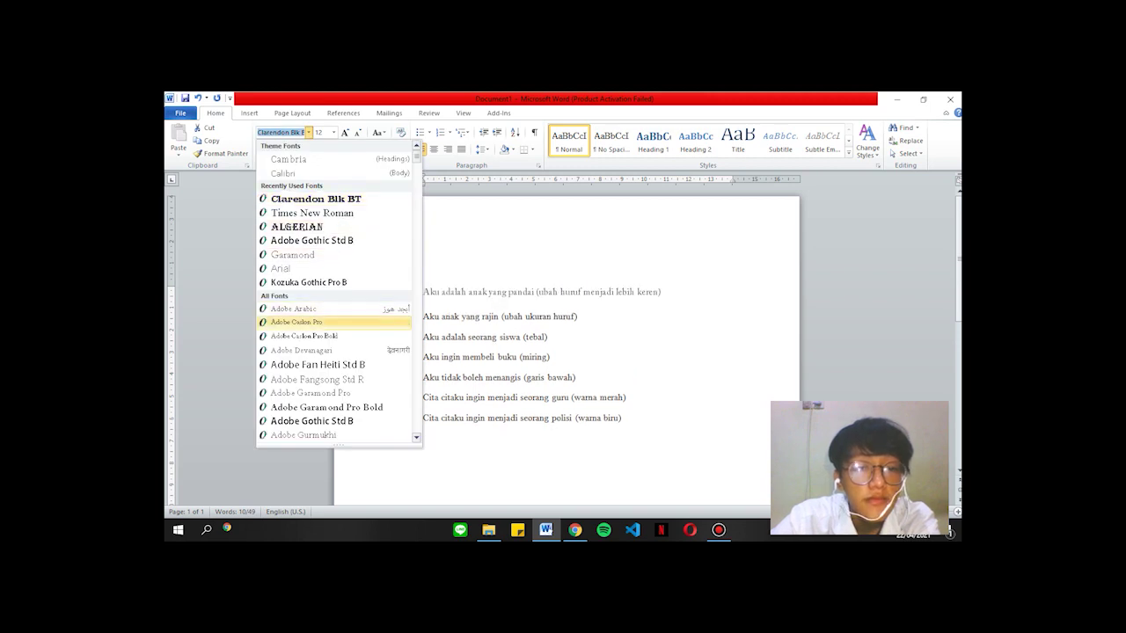
scroll(334, 351, "down", 5)
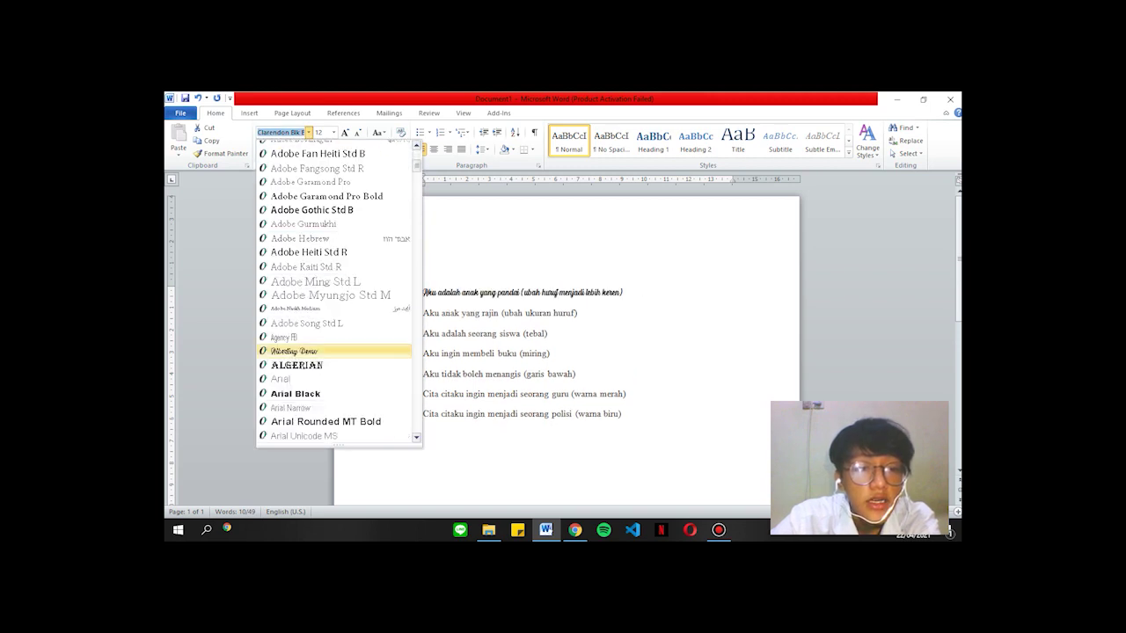
scroll(335, 337, "down", 1)
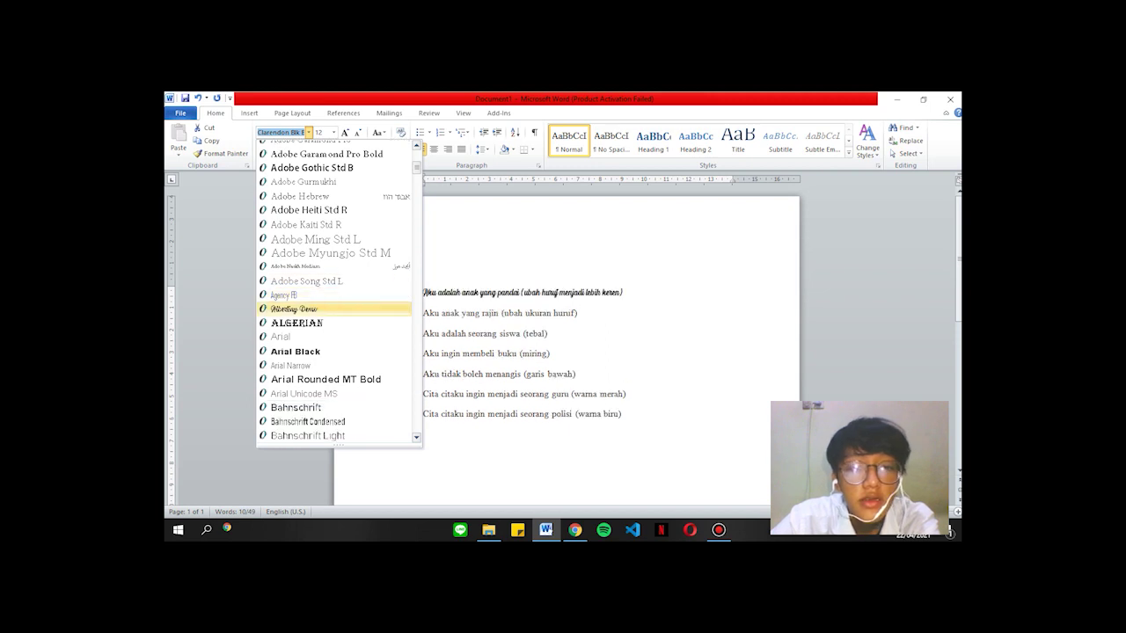
left_click(294, 309)
left_click(624, 292)
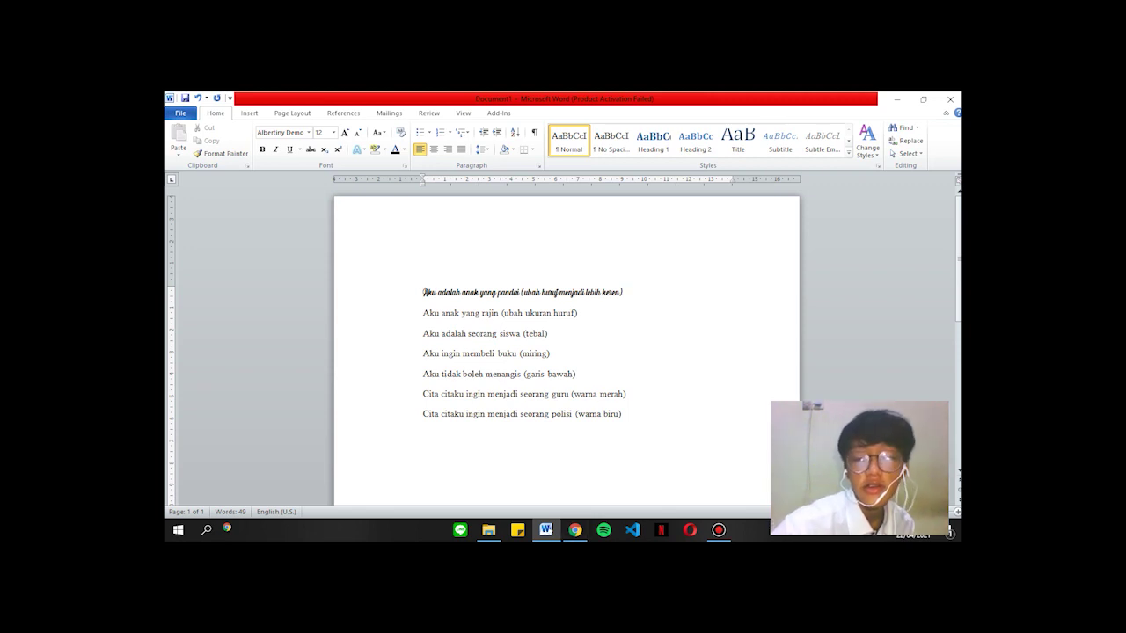
left_click(718, 530)
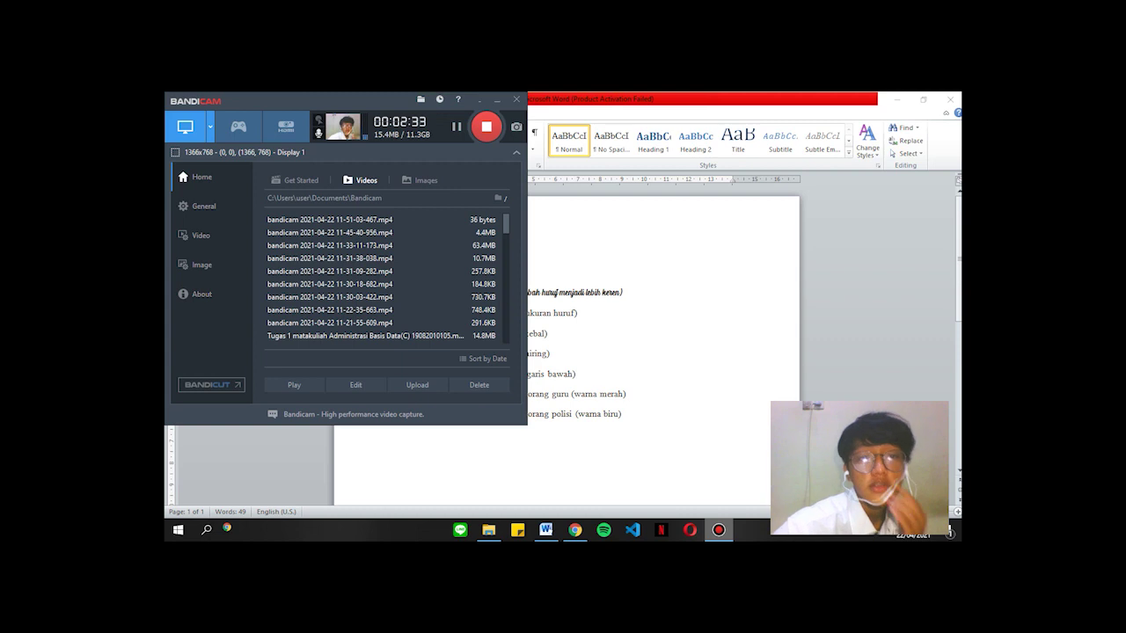
Hide the recorder, check the PDF's font settings table, then return to Word's second line.
left_click(719, 529)
left_click(574, 530)
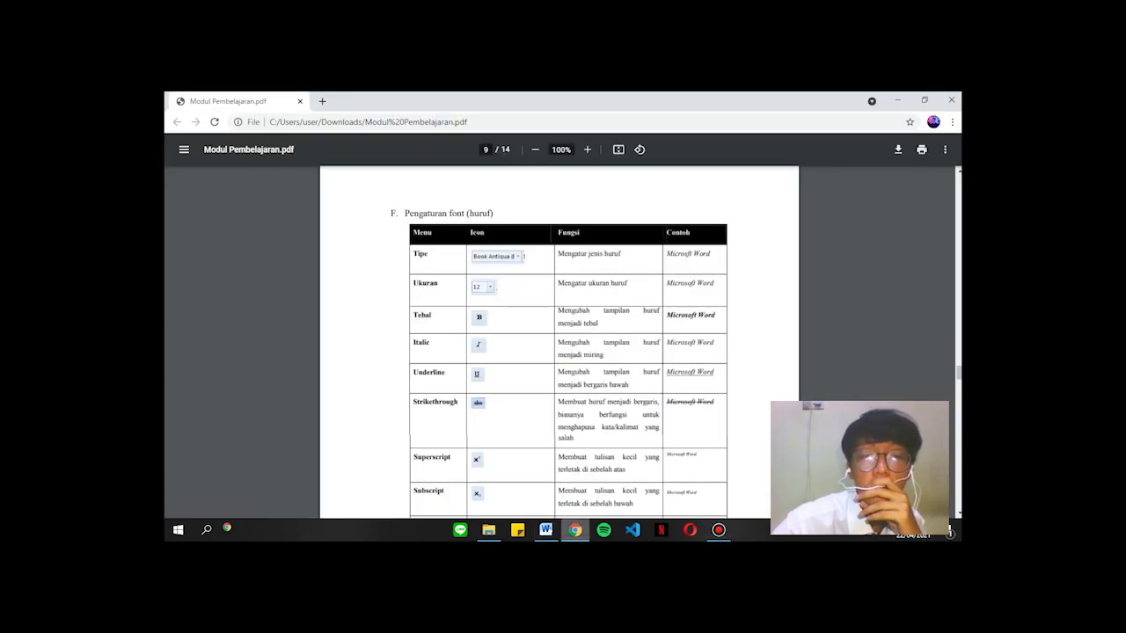
key("alt+Tab")
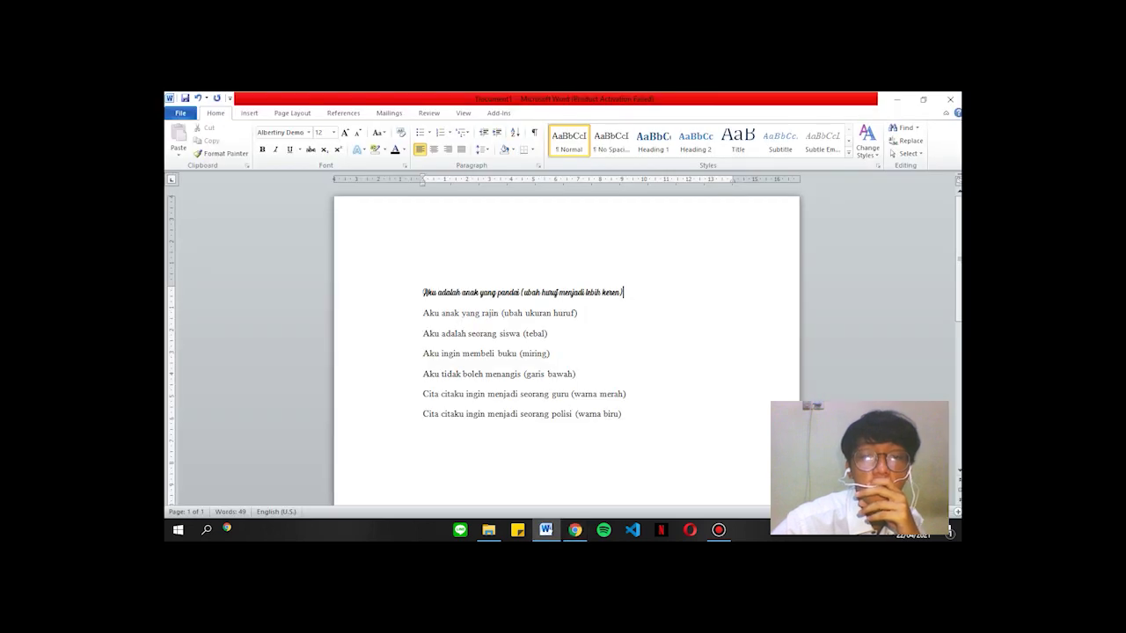
left_click(579, 313)
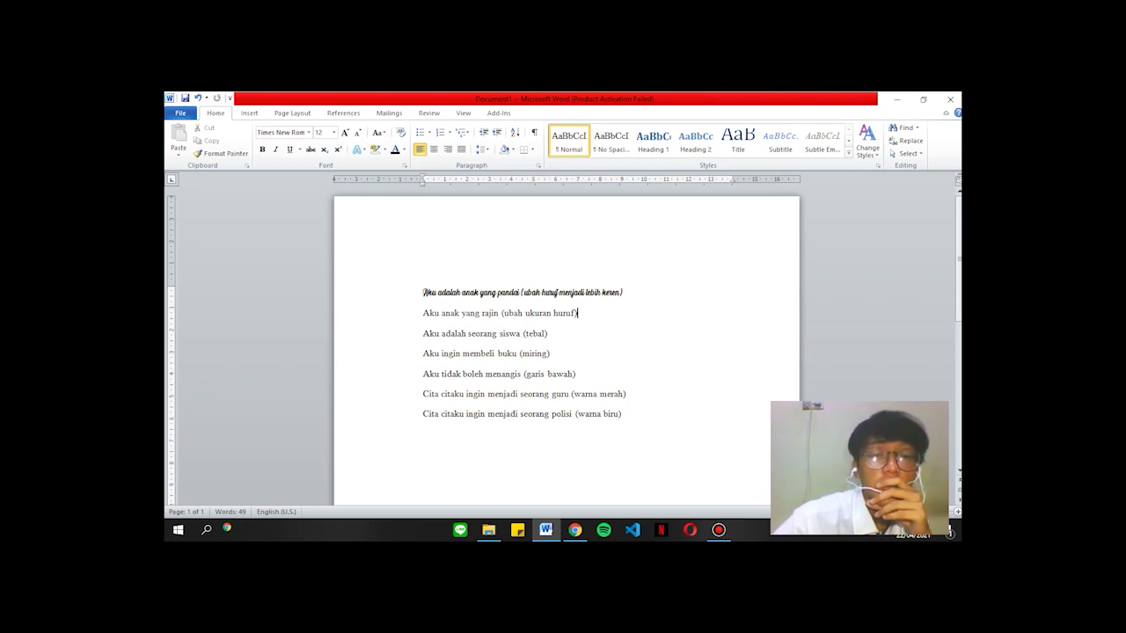
Undo the accidental move and enlarge 'Aku anak yang rajin (ubah ukuran huruf)' to 28 pt.
left_click_drag(559, 313, 525, 314)
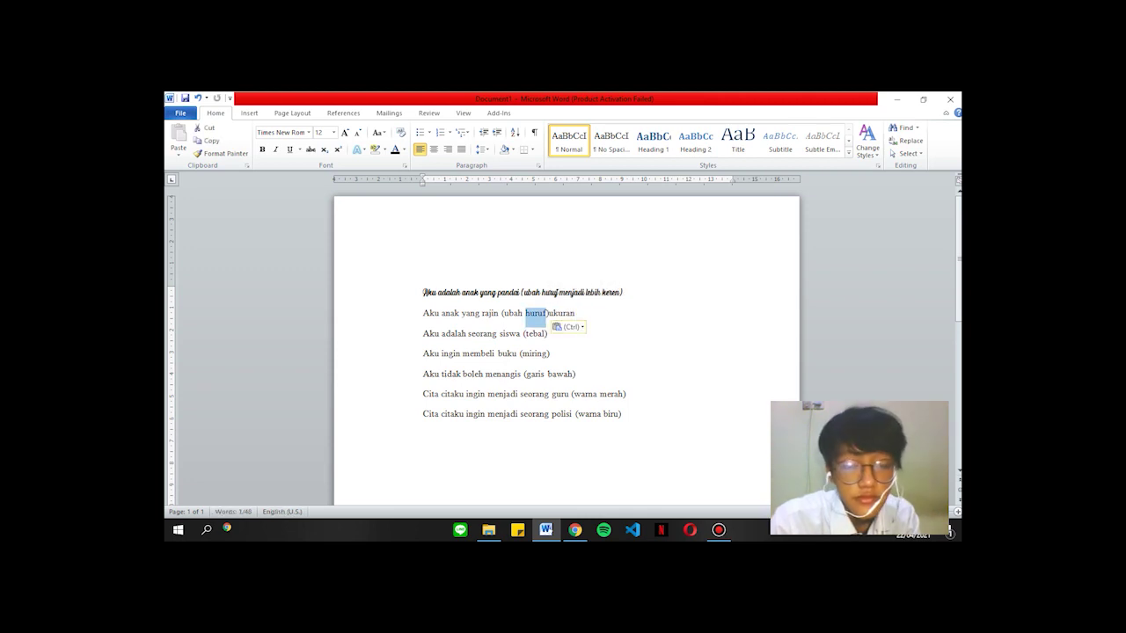
key("ctrl+z")
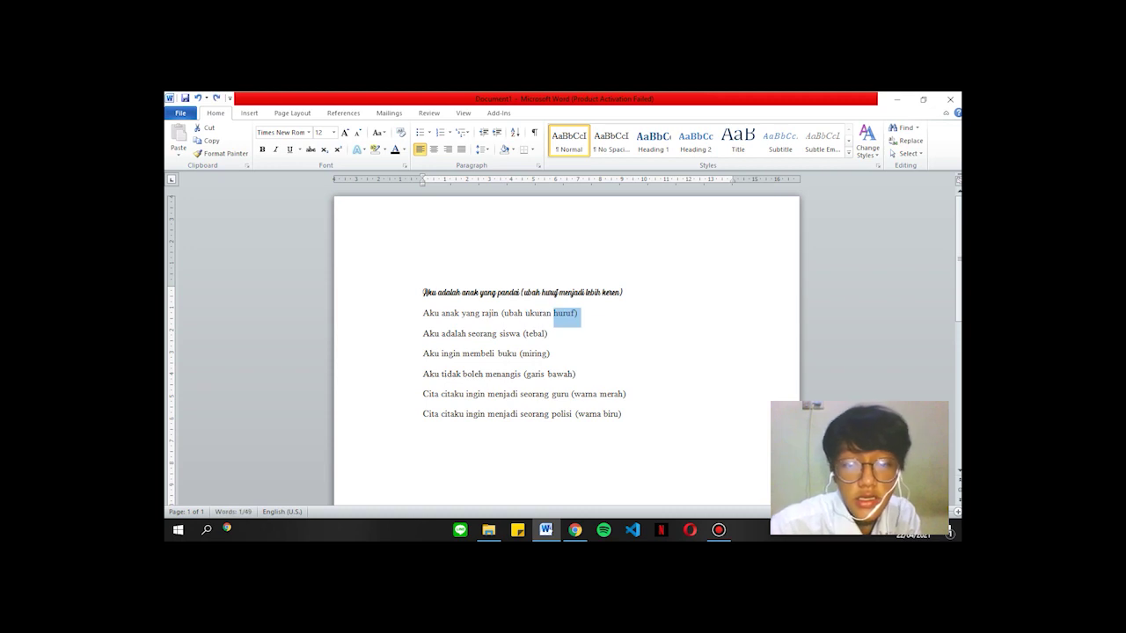
key("ctrl+shift+Left")
key("ctrl+shift+Left")
key("ctrl+shift+Left")
key("ctrl+shift+Left")
key("ctrl+shift+Left")
key("ctrl+shift+Left")
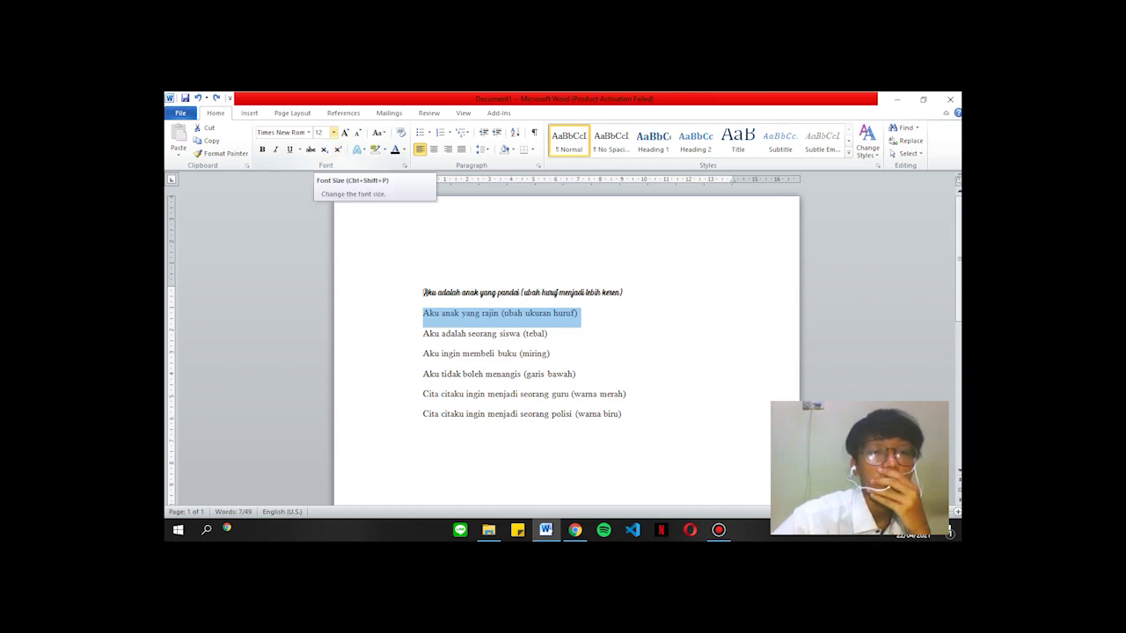
left_click(334, 132)
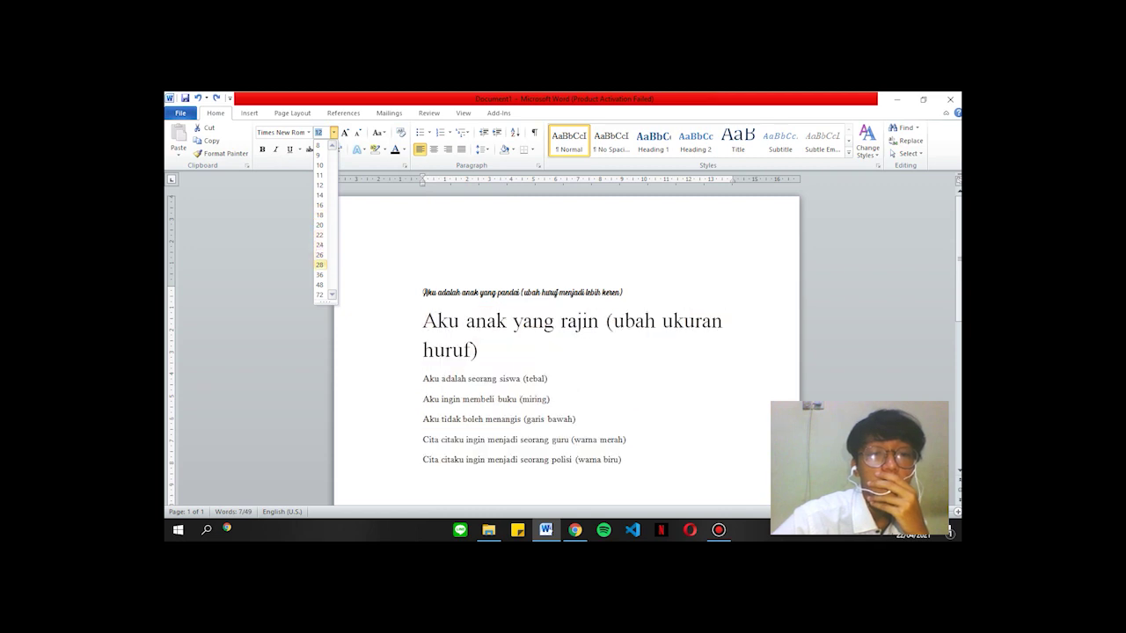
left_click(319, 264)
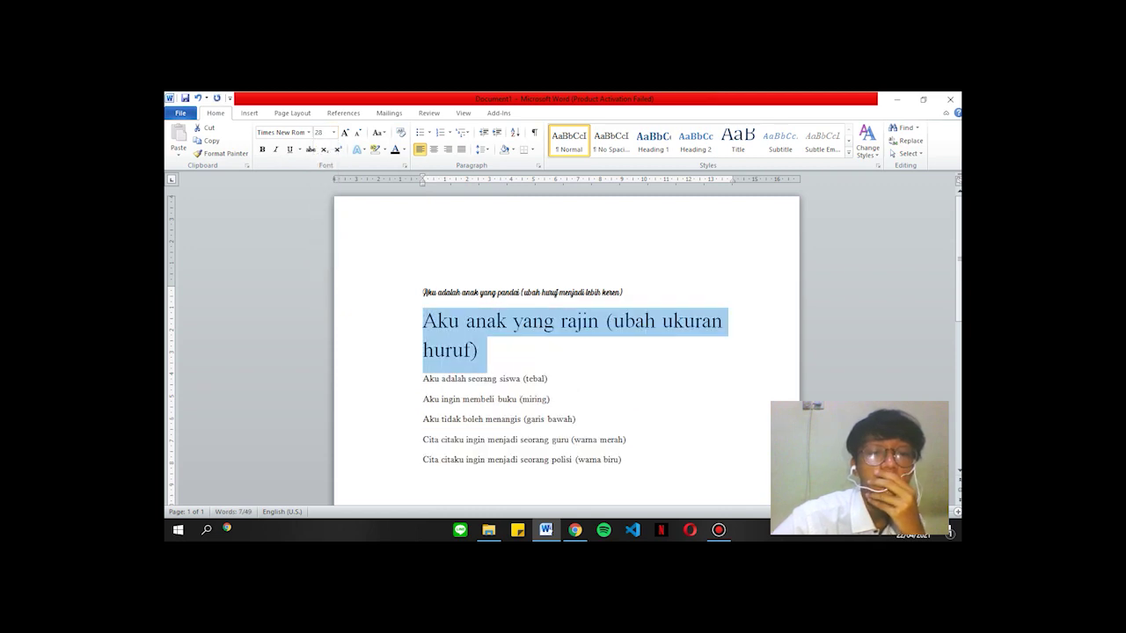
scroll(563, 334, "down", 1)
left_click(478, 293)
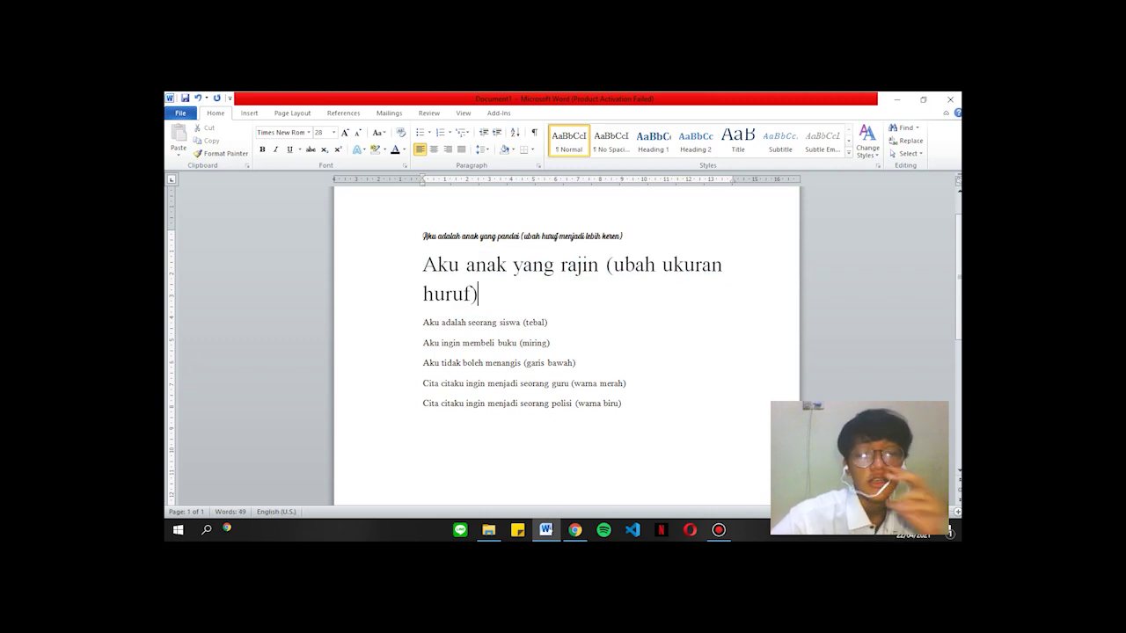
Shrink that line to 10 pt, dismiss the restart prompt, and view the module PDF.
key("ctrl+shift+Left")
key("ctrl+shift+Left")
key("ctrl+shift+Left")
key("ctrl+shift+Left")
key("ctrl+shift+Left")
key("ctrl+shift+Left")
key("ctrl+shift+Left")
key("ctrl+shift+Left")
key("ctrl+shift+Left")
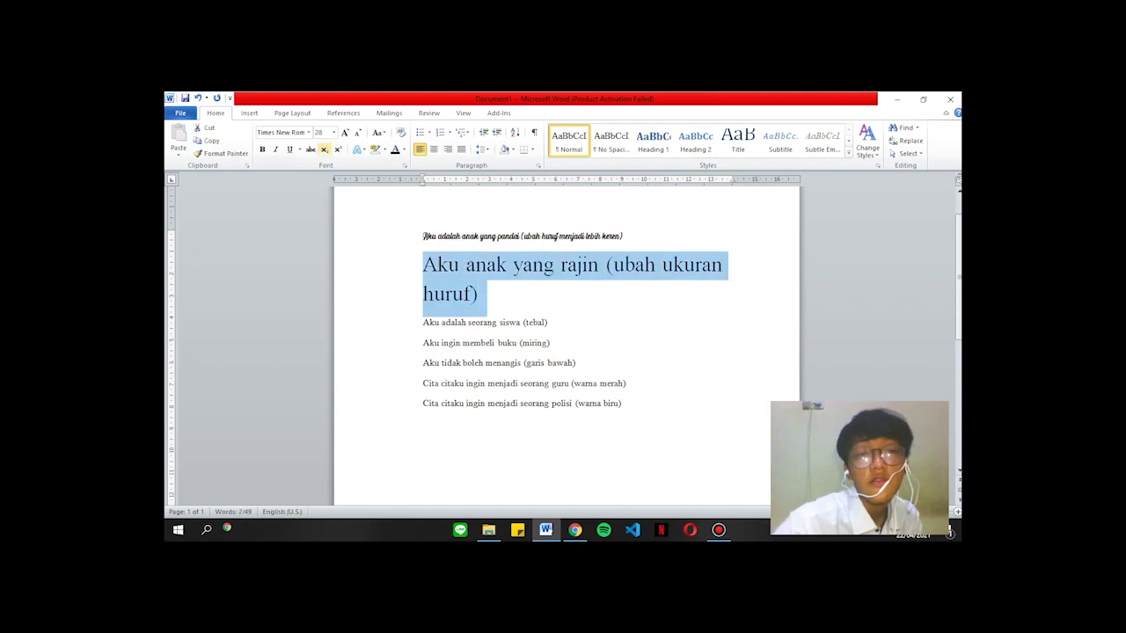
left_click(333, 132)
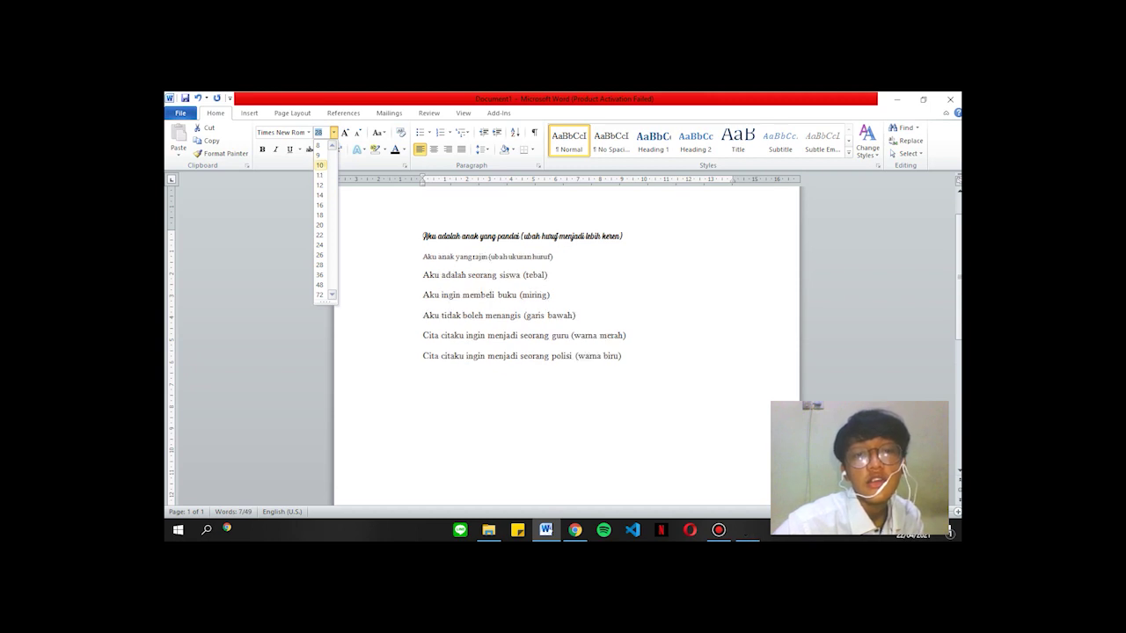
left_click(321, 164)
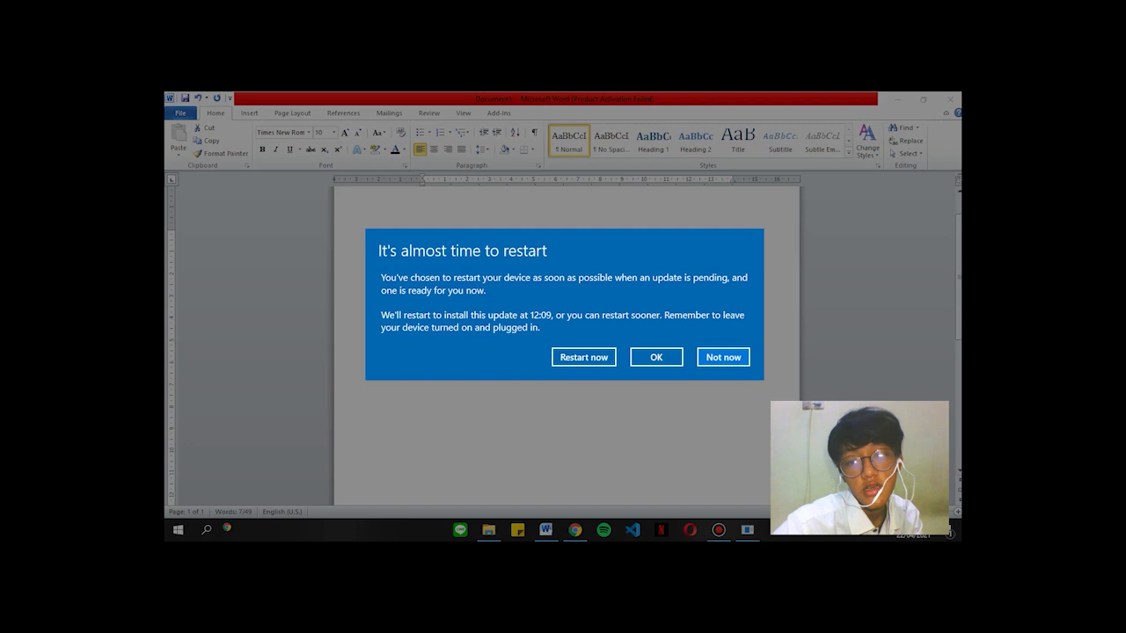
left_click(723, 357)
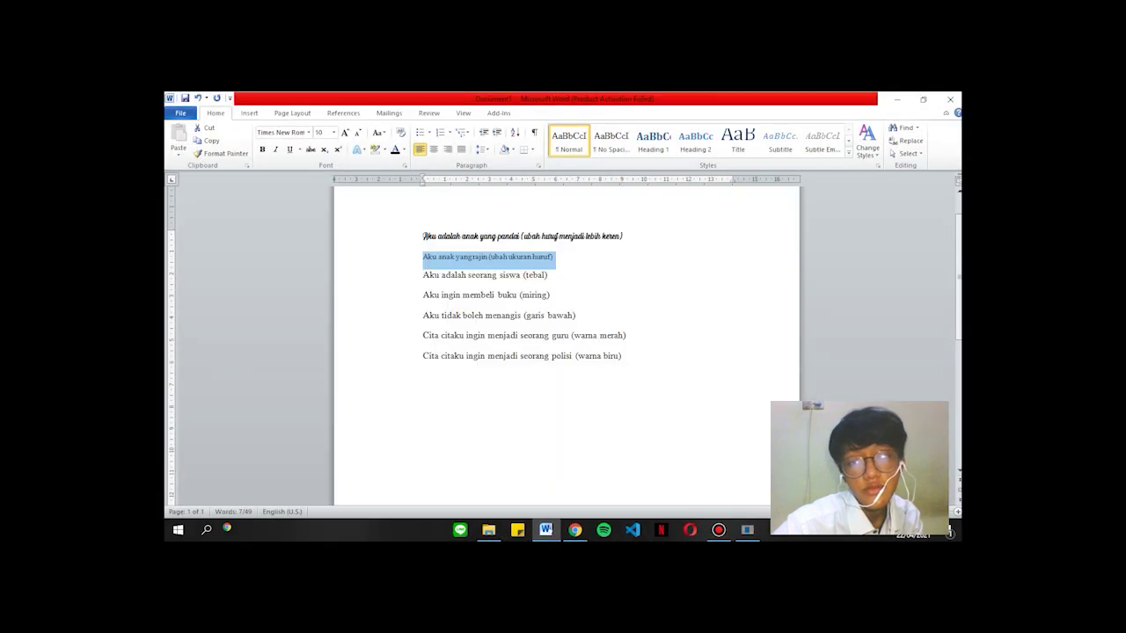
left_click(548, 275)
scroll(567, 343, "down", 1)
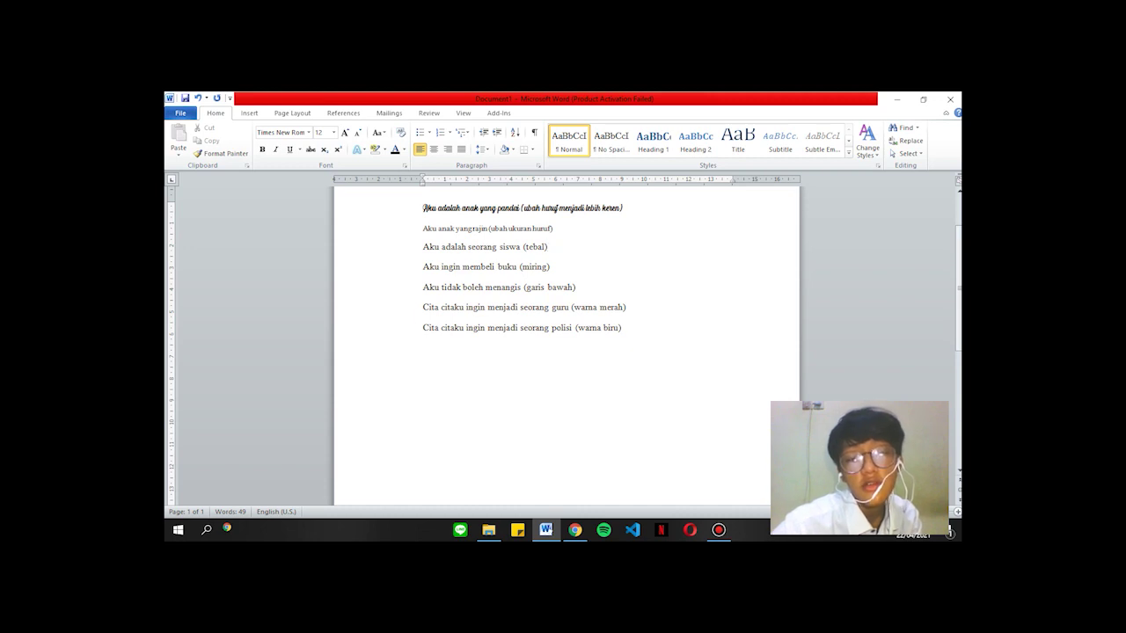
left_click(575, 529)
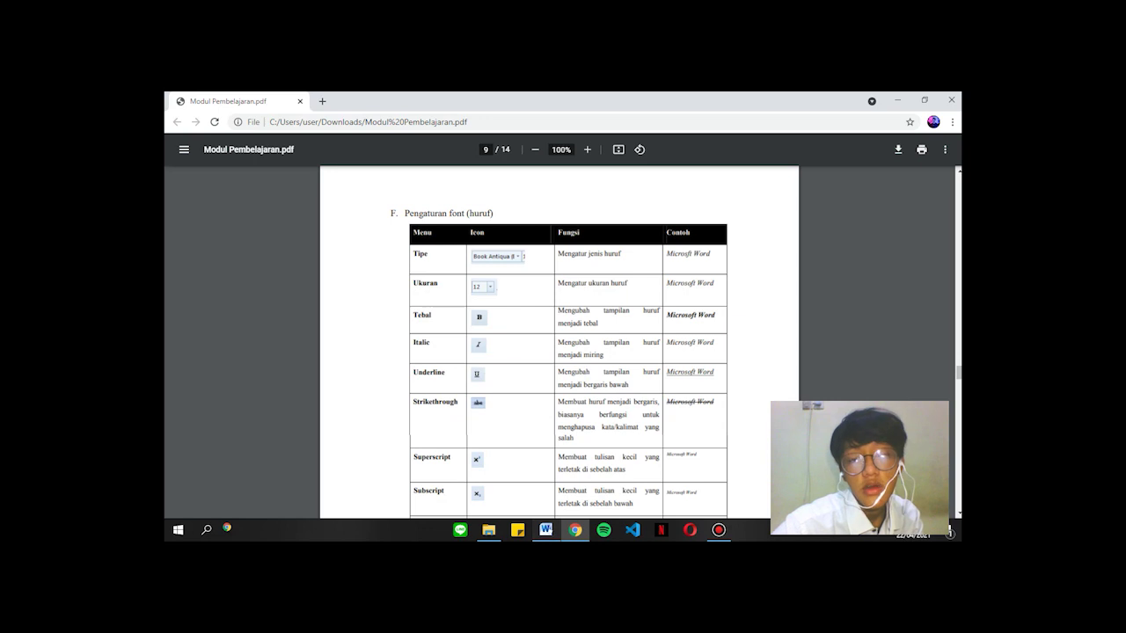
Back in Word, make the line 'Aku adalah seorang siswa (tebal)' bold.
left_click(546, 529)
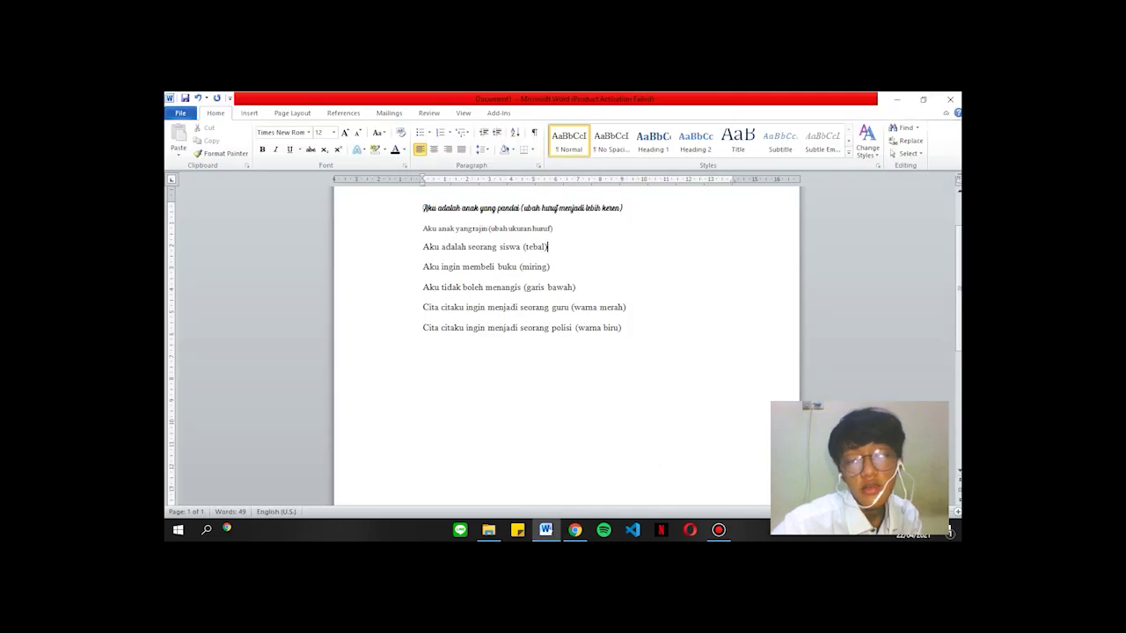
left_click_drag(548, 247, 421, 247)
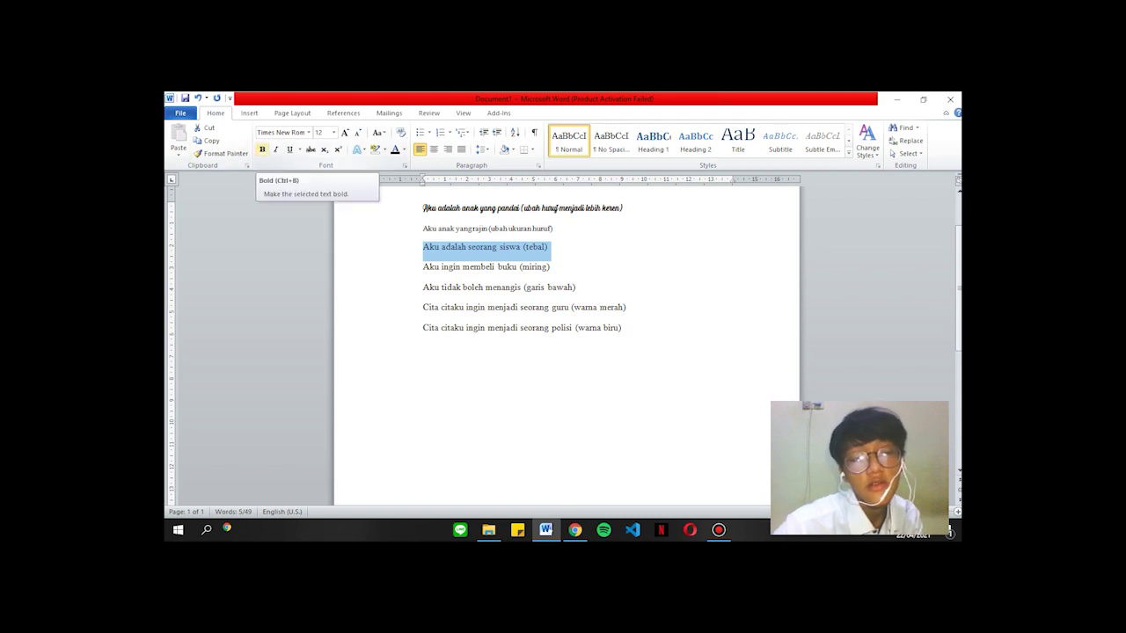
left_click(262, 150)
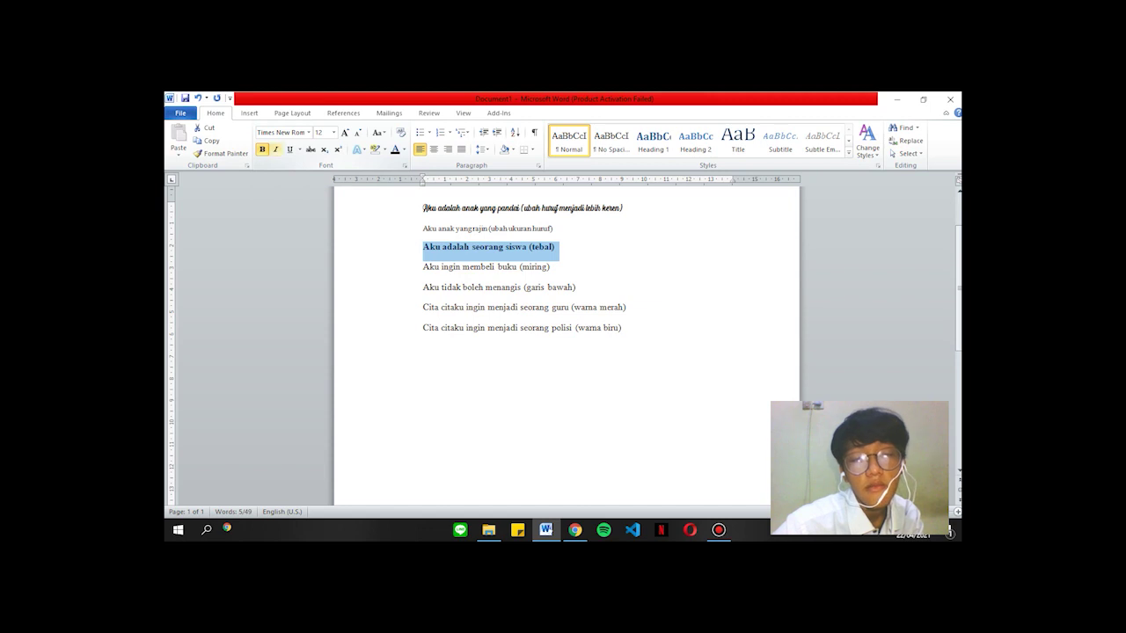
left_click(545, 248)
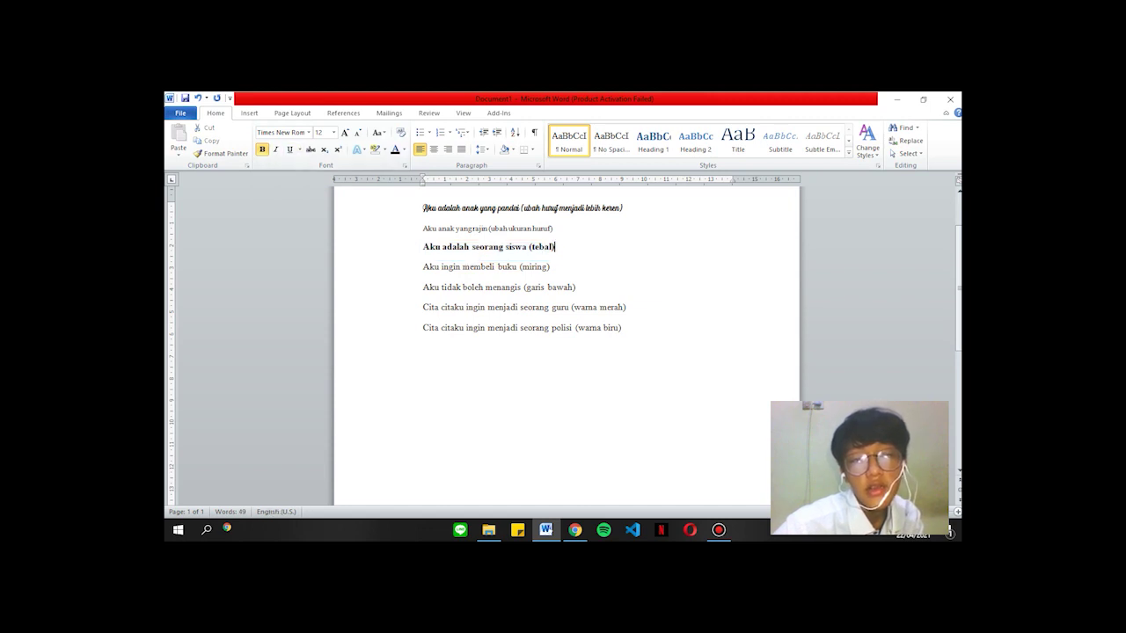
Select the line 'Aku ingin membeli buku (miring)'.
left_click(550, 267)
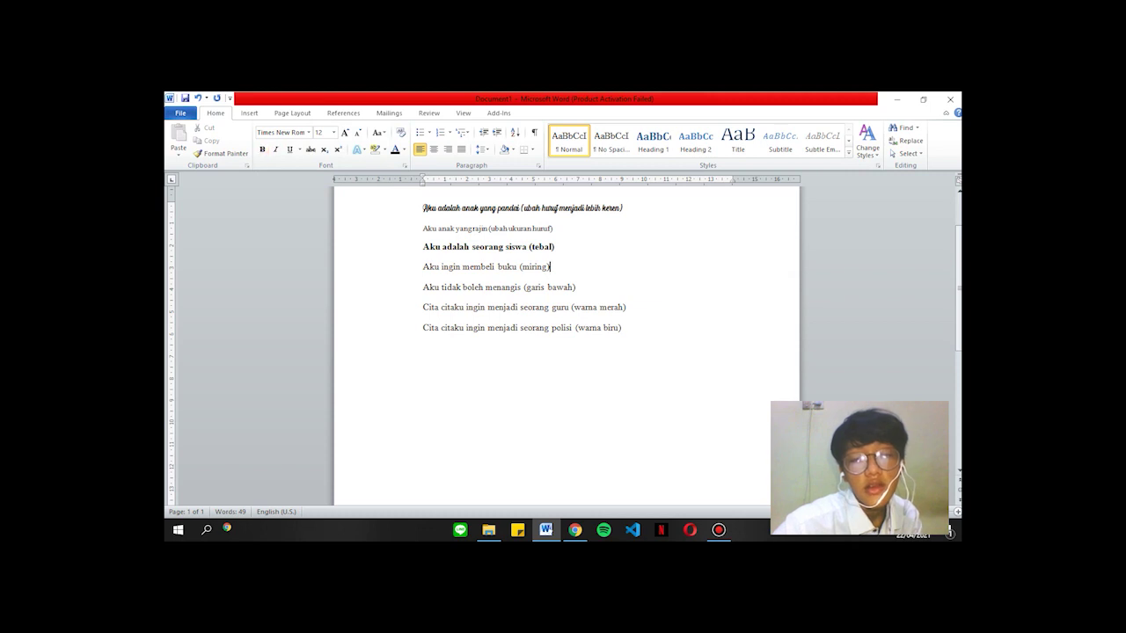
left_click(719, 530)
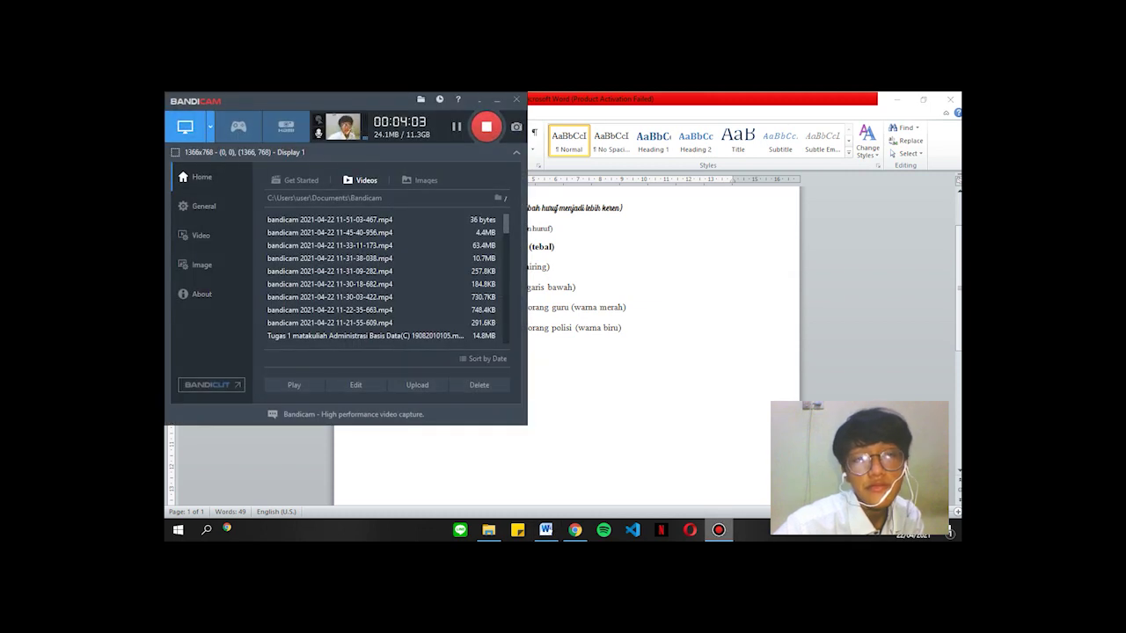
left_click(719, 529)
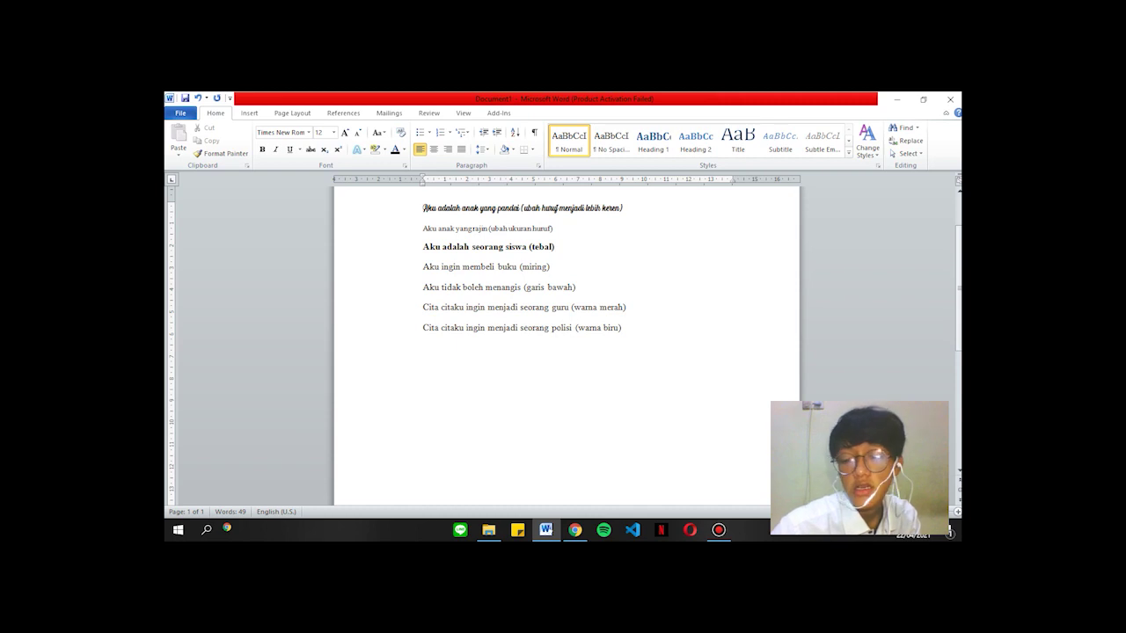
key("ctrl+shift+Left")
key("ctrl+shift+Left")
key("ctrl+shift+Left")
key("ctrl+shift+Left")
key("ctrl+shift+Left")
key("ctrl+shift+Left")
key("ctrl+shift+Left")
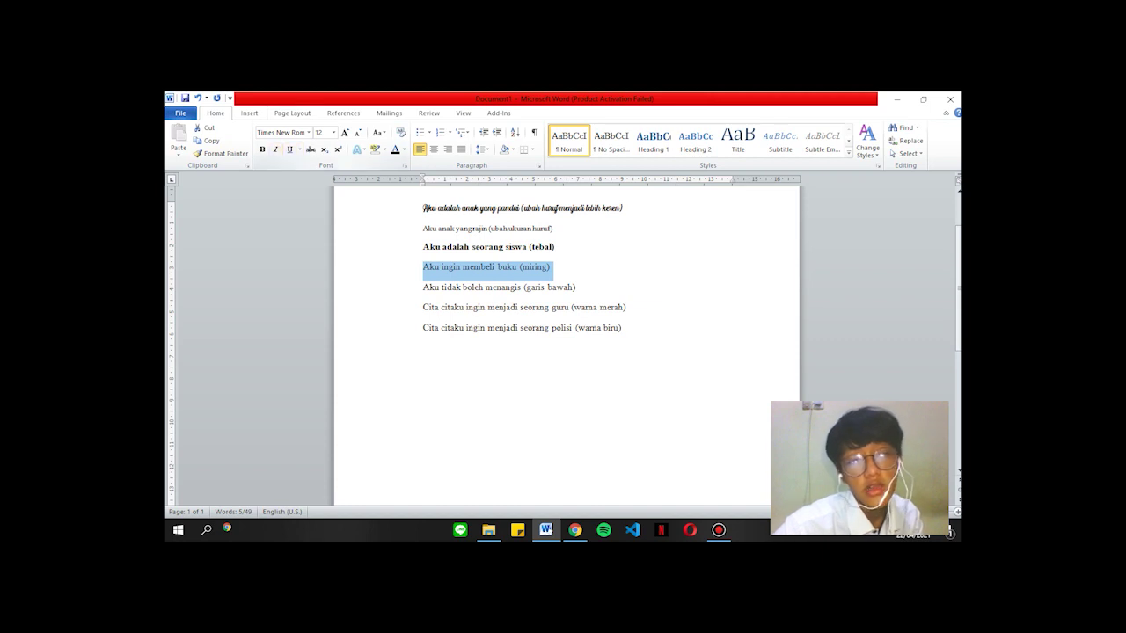
Italicise the '(miring)' line and zoom the page to 110%.
left_click(275, 150)
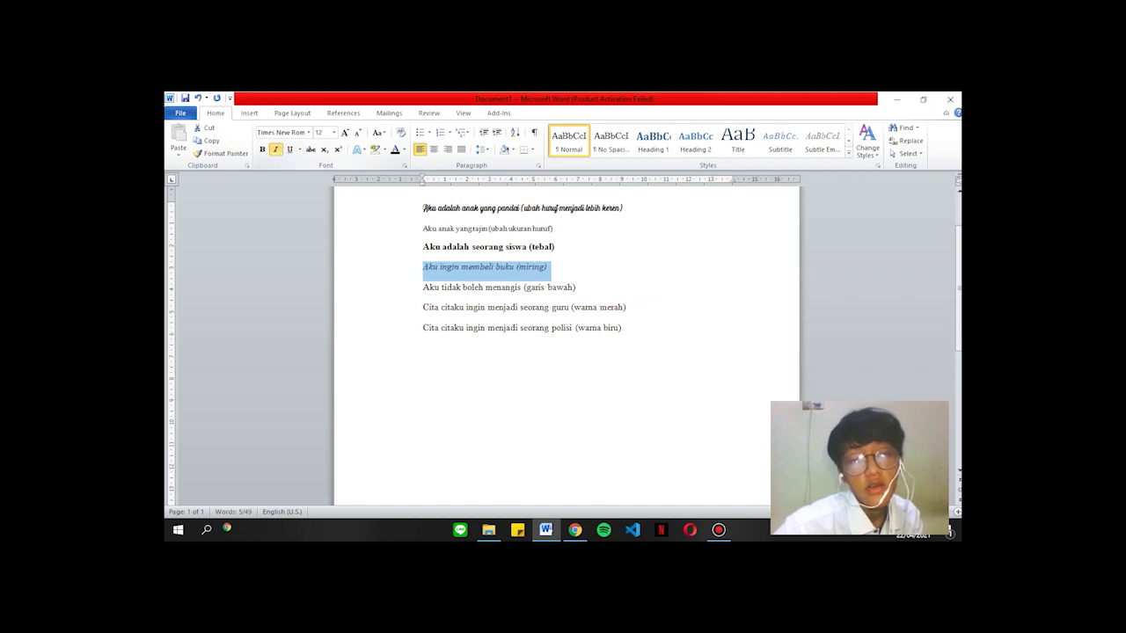
left_click(552, 267)
left_click(958, 512)
scroll(958, 512, "down", 3)
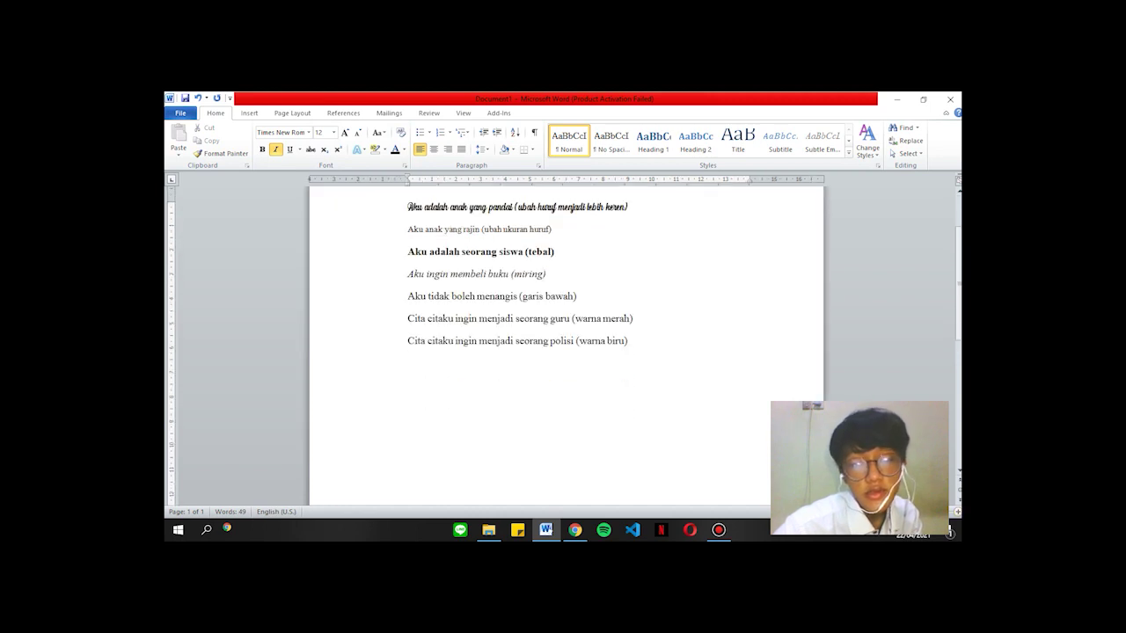
scroll(563, 352, "up", 2)
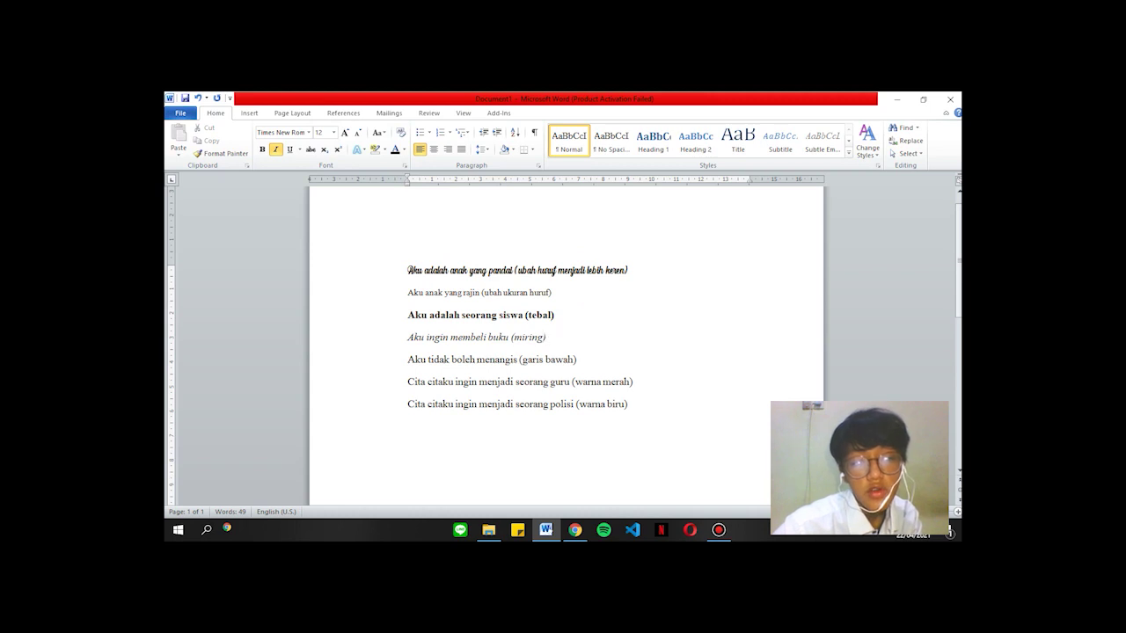
Underline the '(garis bawah)' line, then return to the module PDF.
left_click(408, 360)
left_click(578, 359)
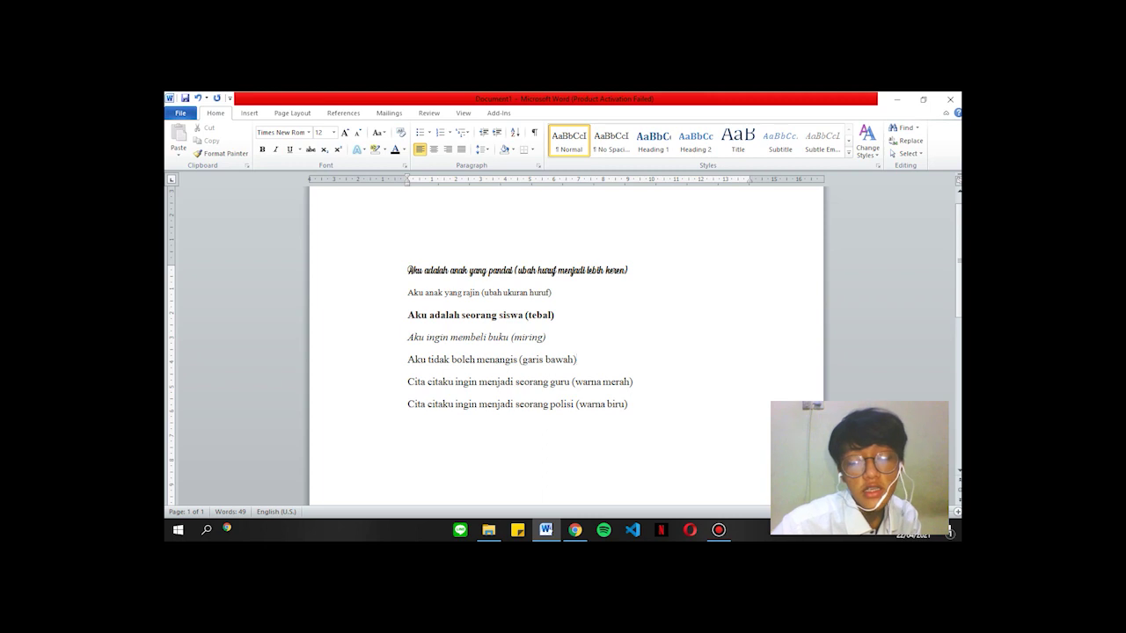
key("shift+Left")
key("shift+Left")
key("shift+Left")
key("shift+Left")
key("shift+Left")
key("shift+Left")
key("shift+Left")
key("shift+Left")
key("shift+Left")
key("shift+Left")
key("shift+Left")
key("shift+Left")
key("shift+Left")
key("shift+Left")
key("shift+Left")
key("shift+Left")
key("shift+Left")
key("shift+Left")
key("shift+Left")
key("shift+Left")
key("shift+Left")
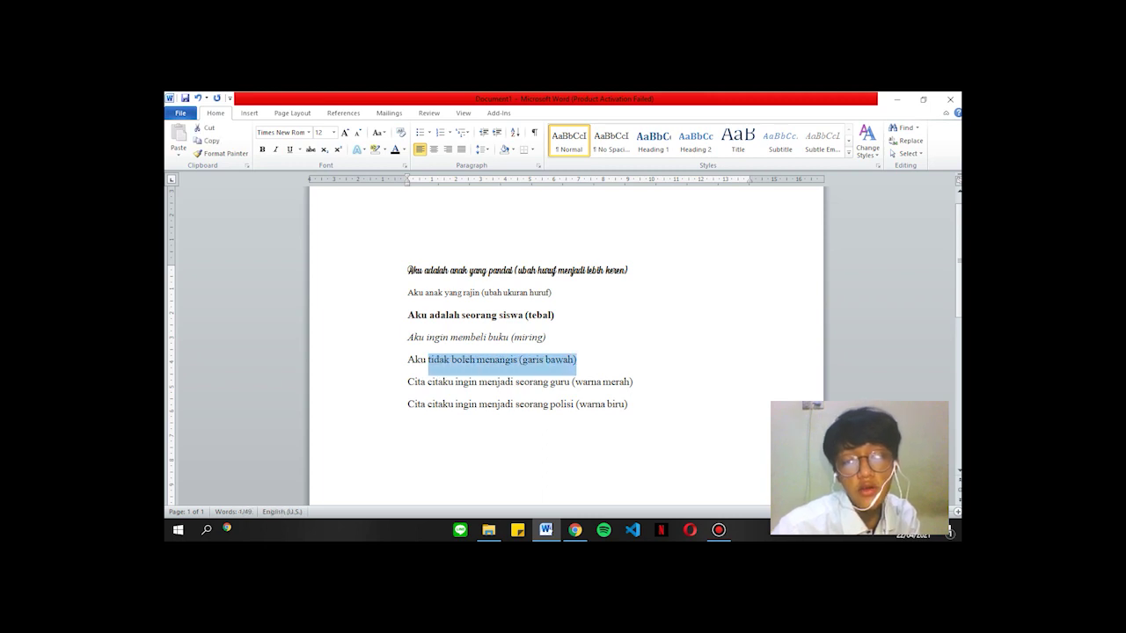
key("shift+Right")
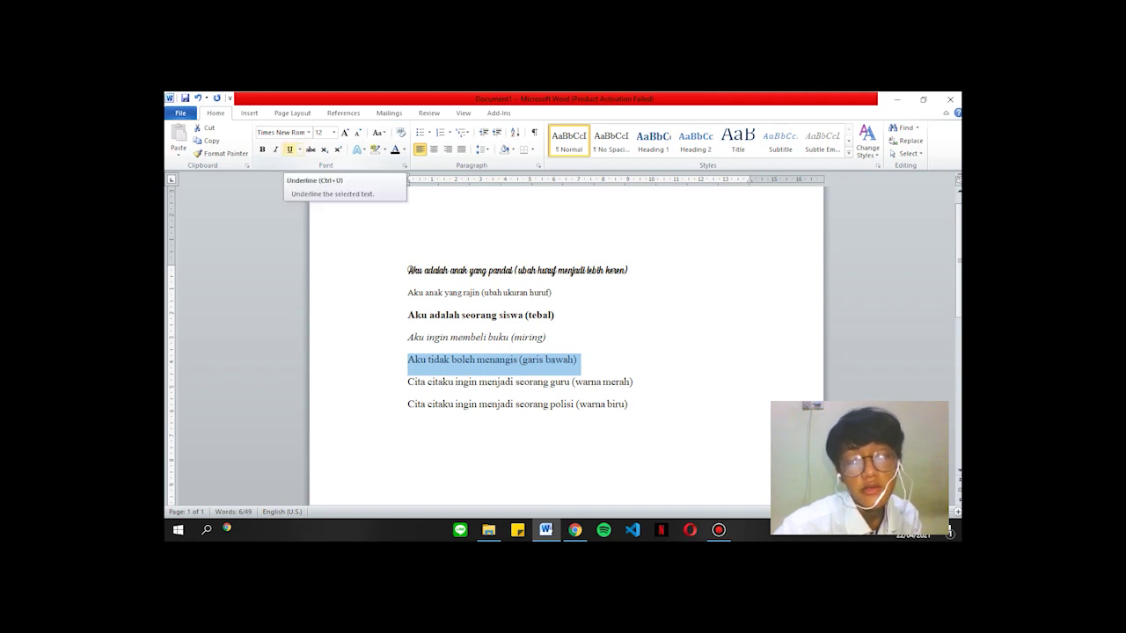
left_click(290, 150)
left_click(457, 360)
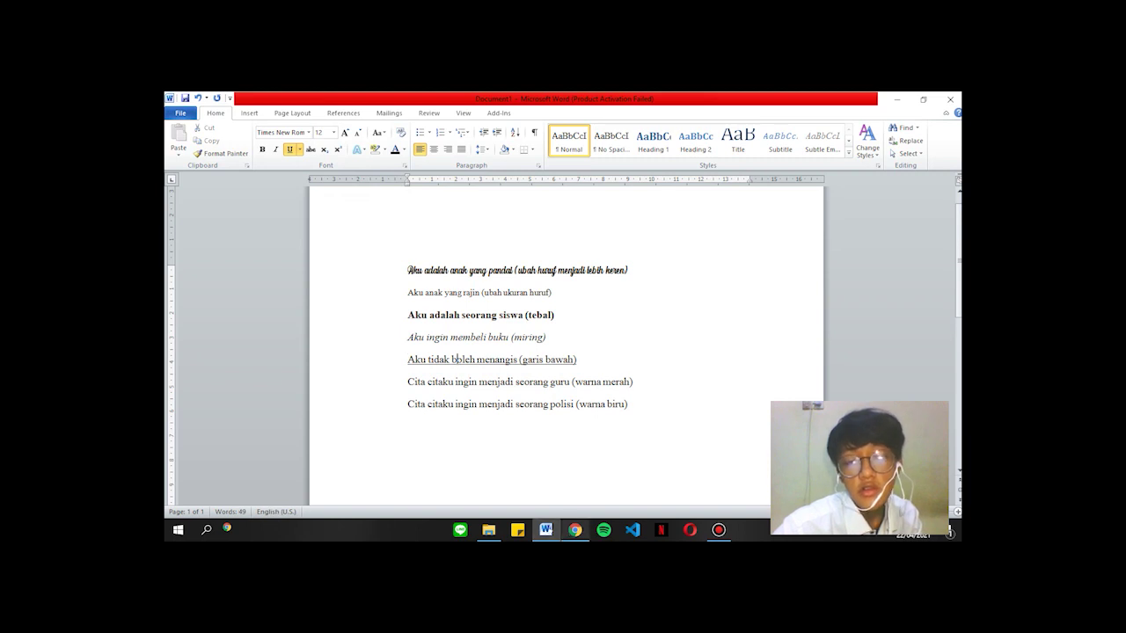
left_click(574, 529)
scroll(559, 343, "down", 4)
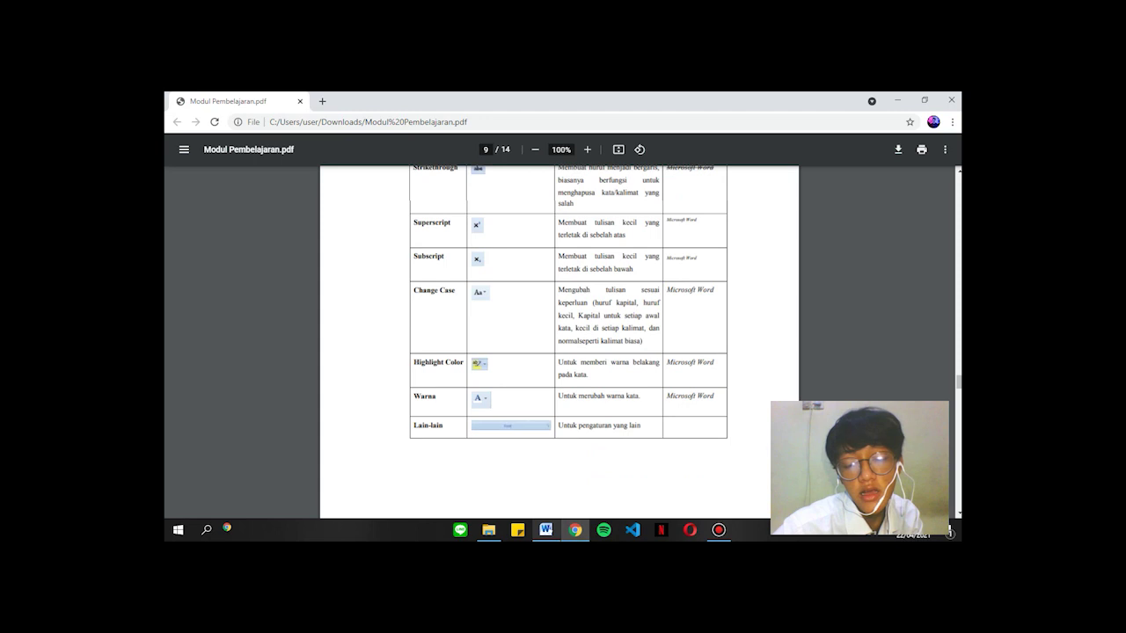
Return to Word and place the caret on the '(warna merah)' line.
key("alt+Tab")
left_click(633, 382)
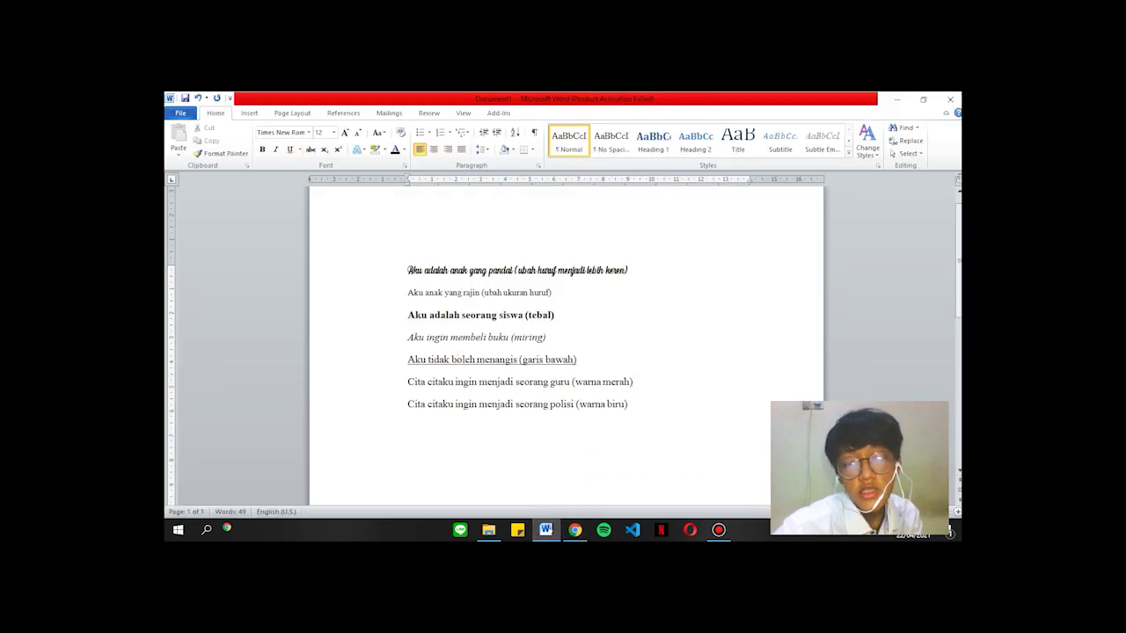
left_click(408, 381)
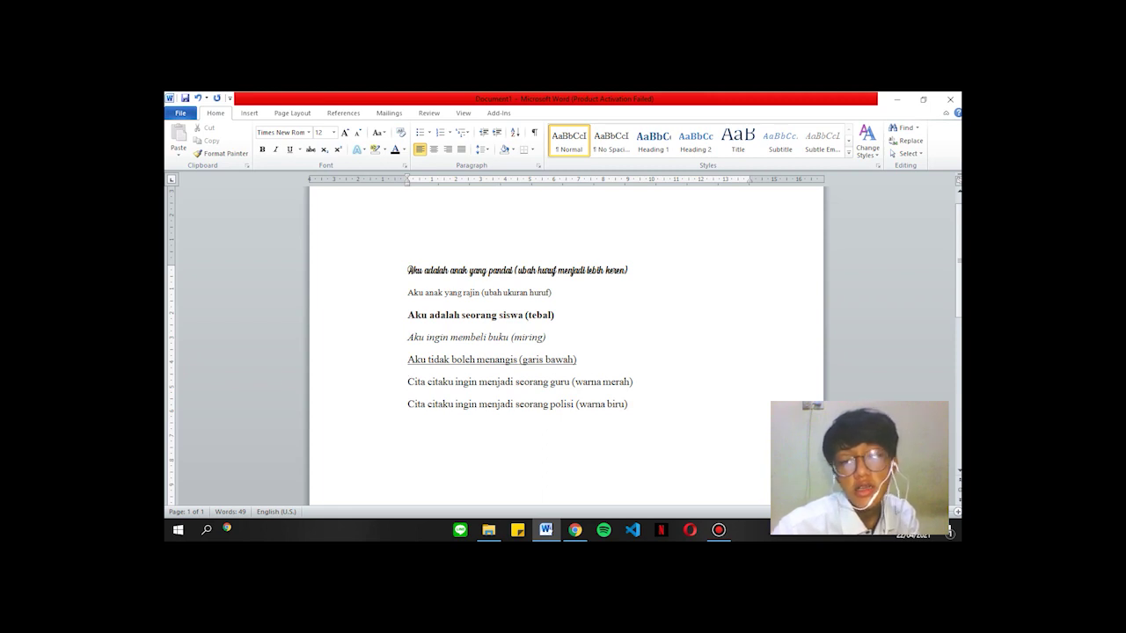
Colour the line 'Cita citaku ingin menjadi seorang guru (warna merah)' red.
left_click(634, 381)
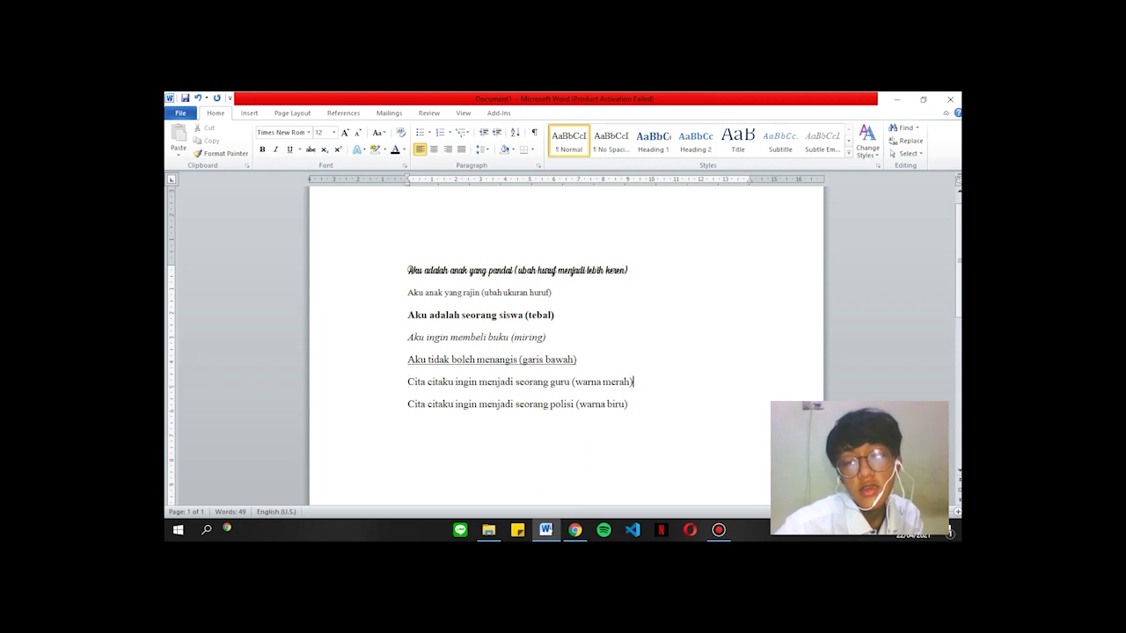
key("ctrl+shift+Left")
key("ctrl+shift+Left")
key("ctrl+shift+Left")
key("ctrl+shift+Left")
key("ctrl+shift+Left")
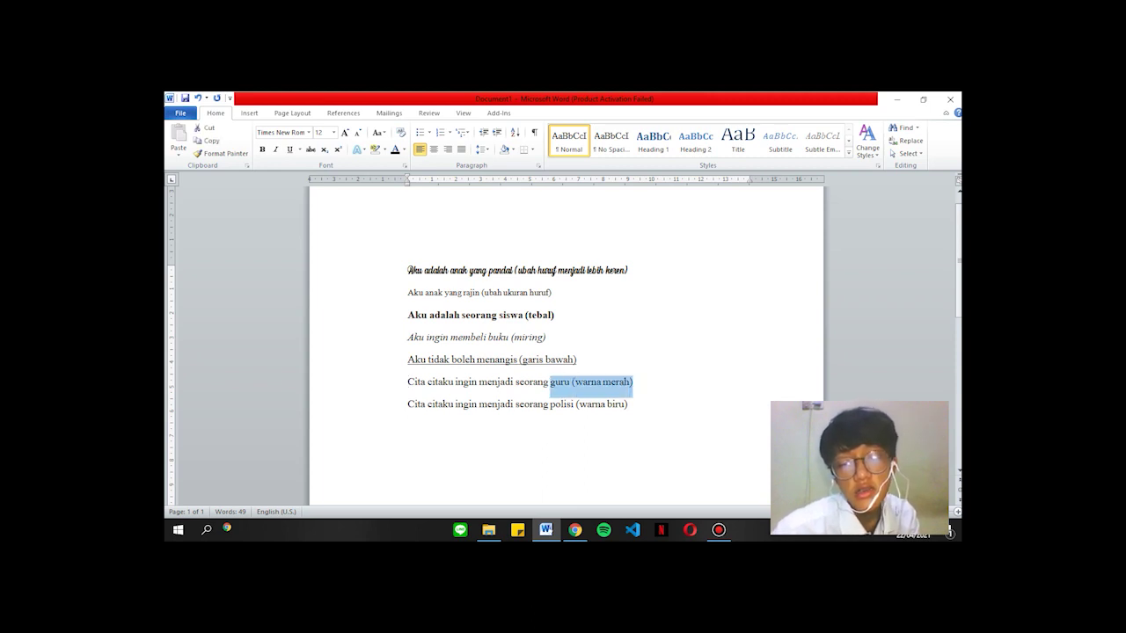
key("ctrl+shift+Left")
key("ctrl+shift+Left")
key("ctrl+shift+Left")
key("ctrl+shift+Left")
key("ctrl+shift+Left")
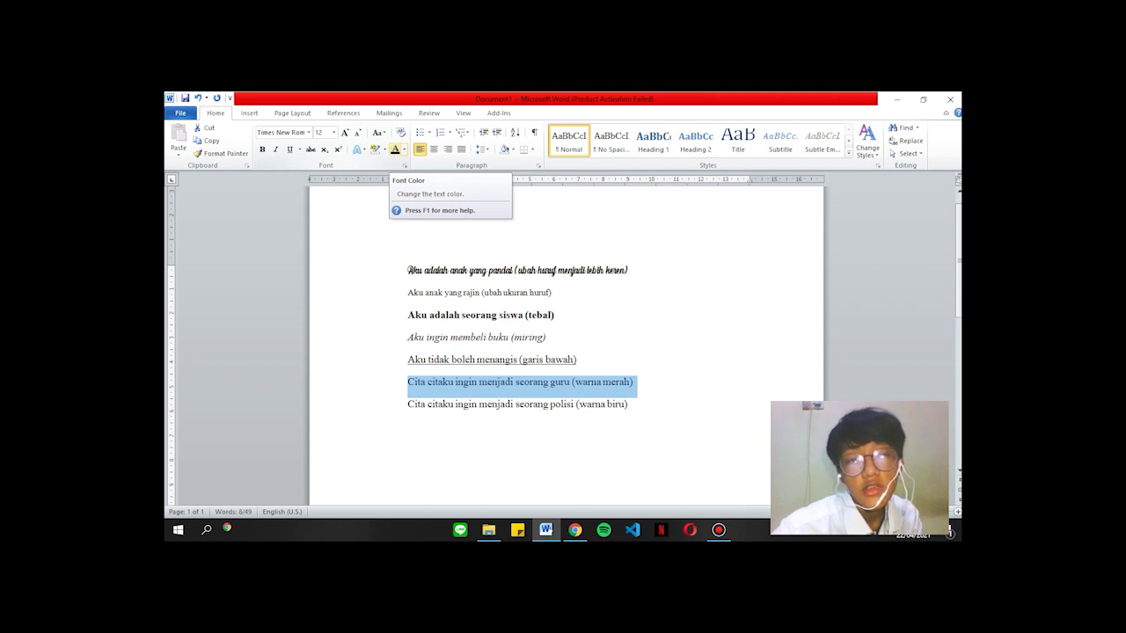
left_click(404, 149)
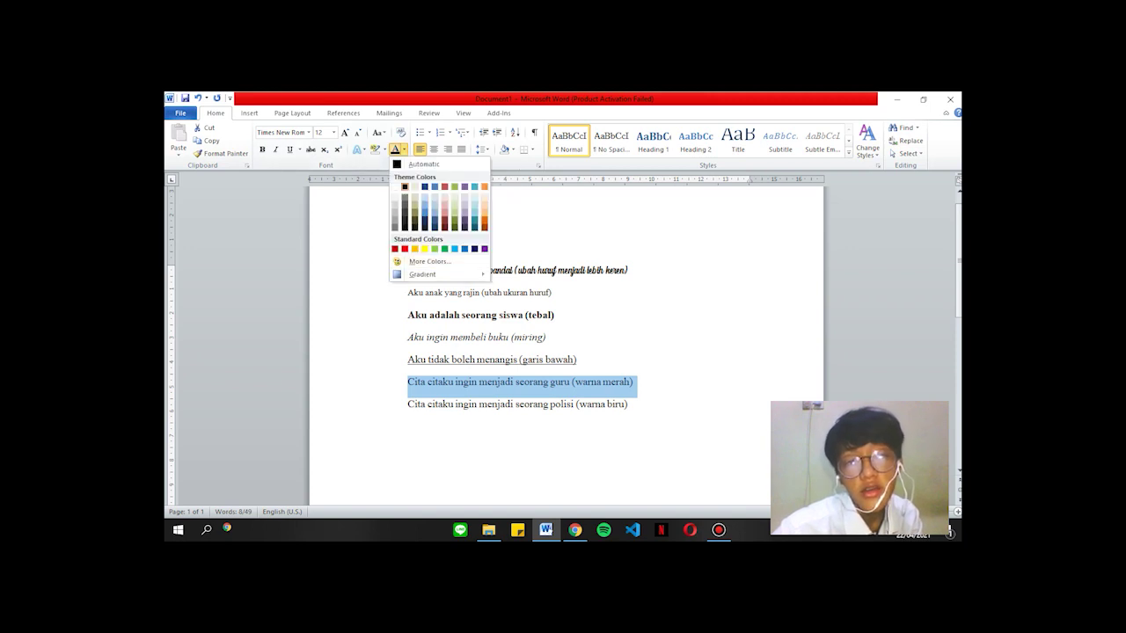
left_click(404, 249)
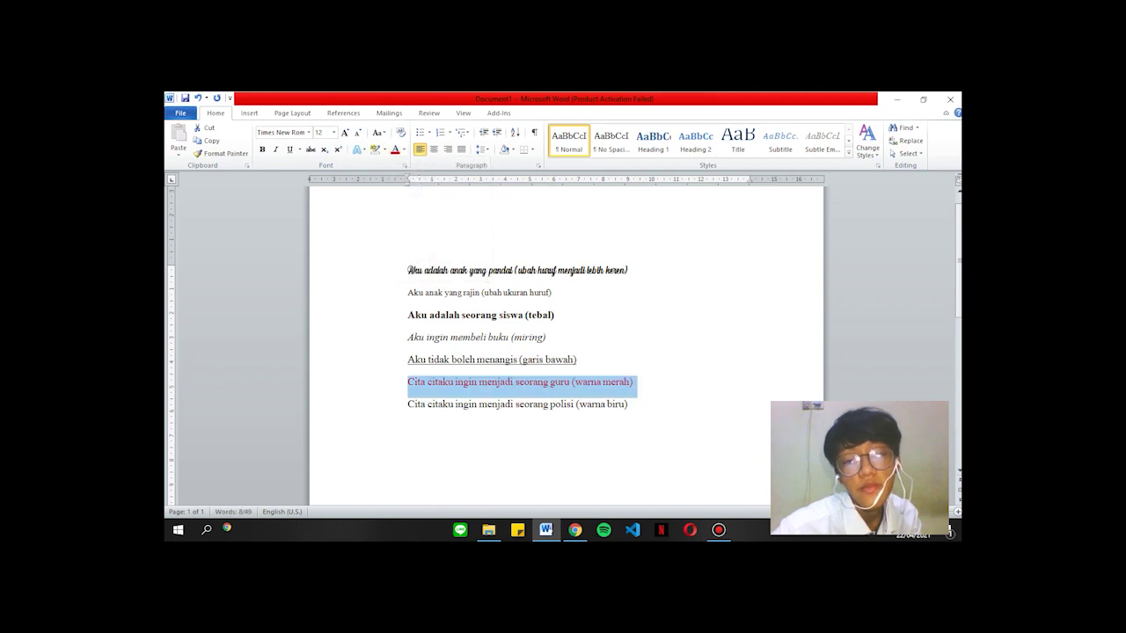
left_click(629, 404)
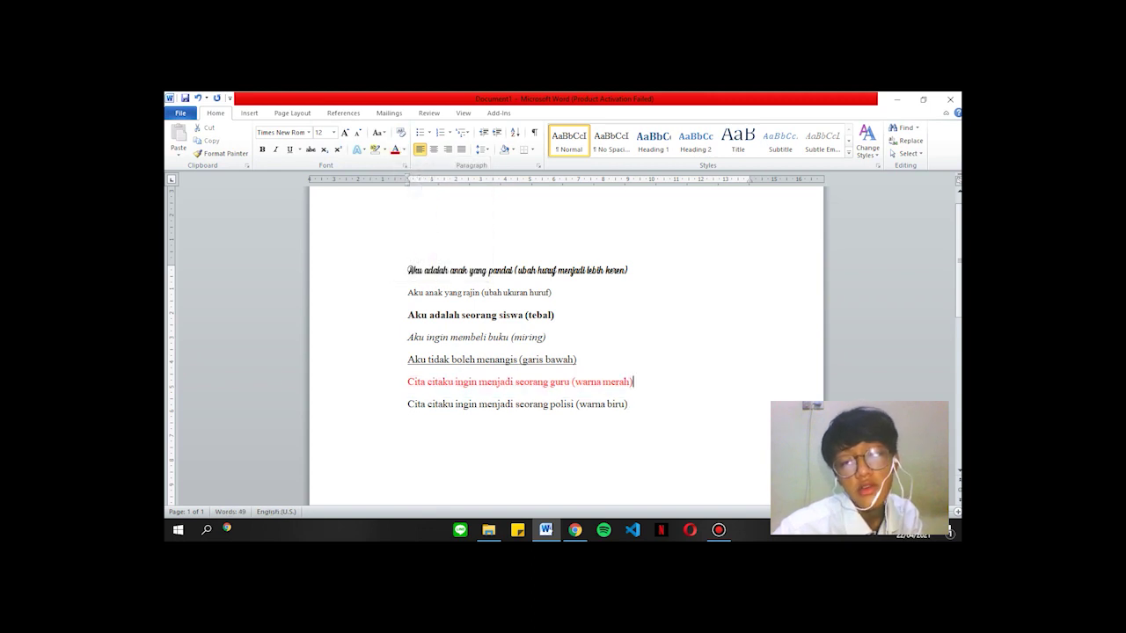
left_click(628, 405)
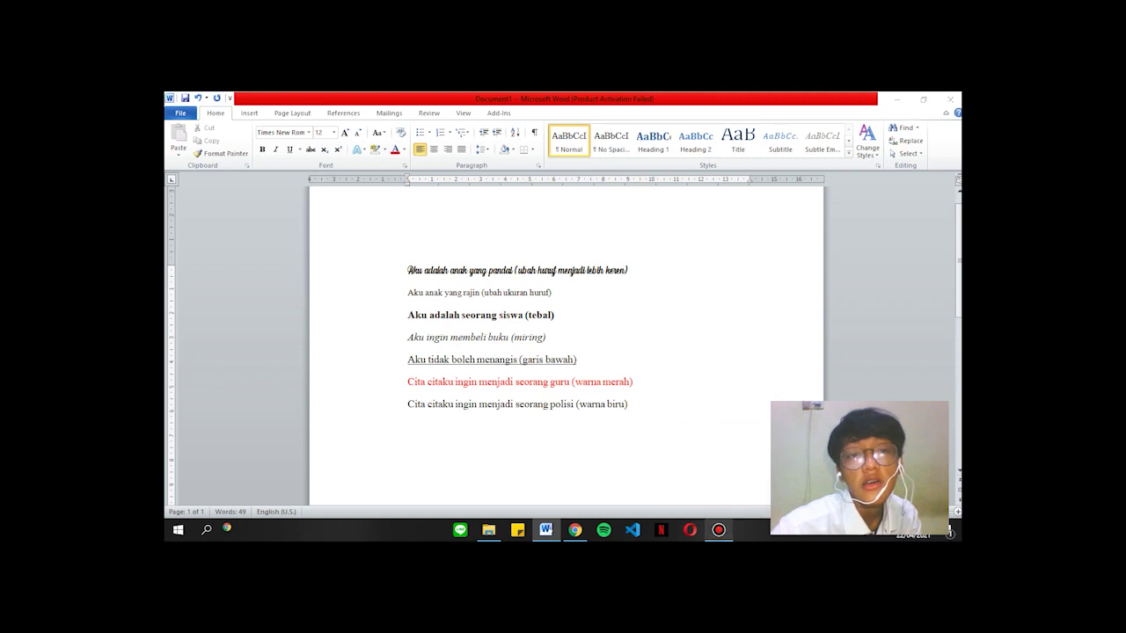
left_click(719, 530)
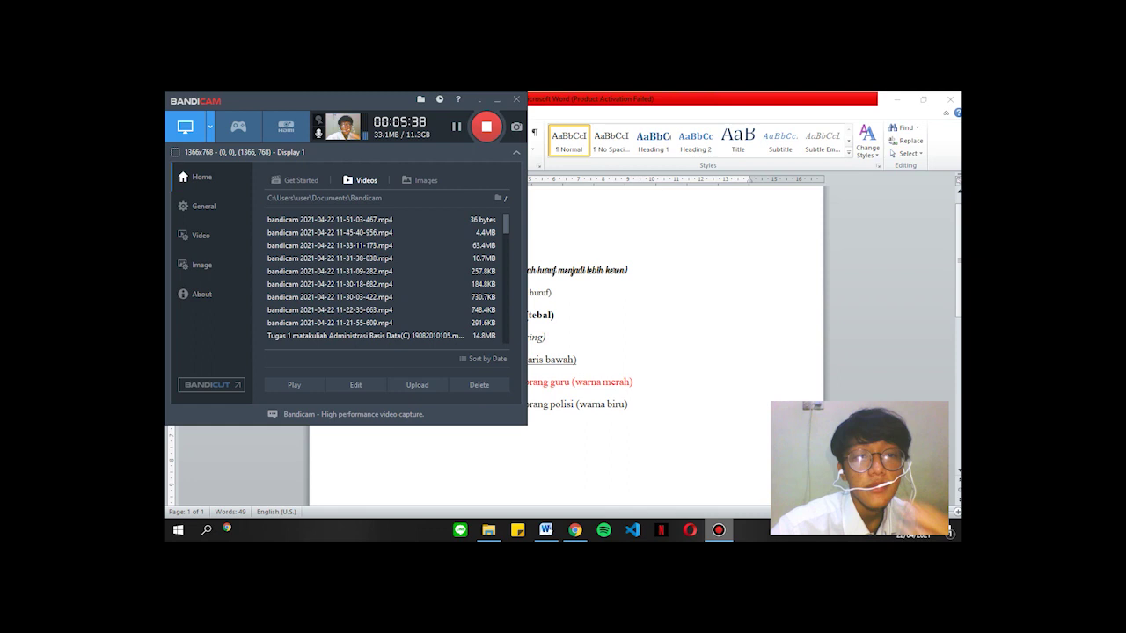
left_click(719, 529)
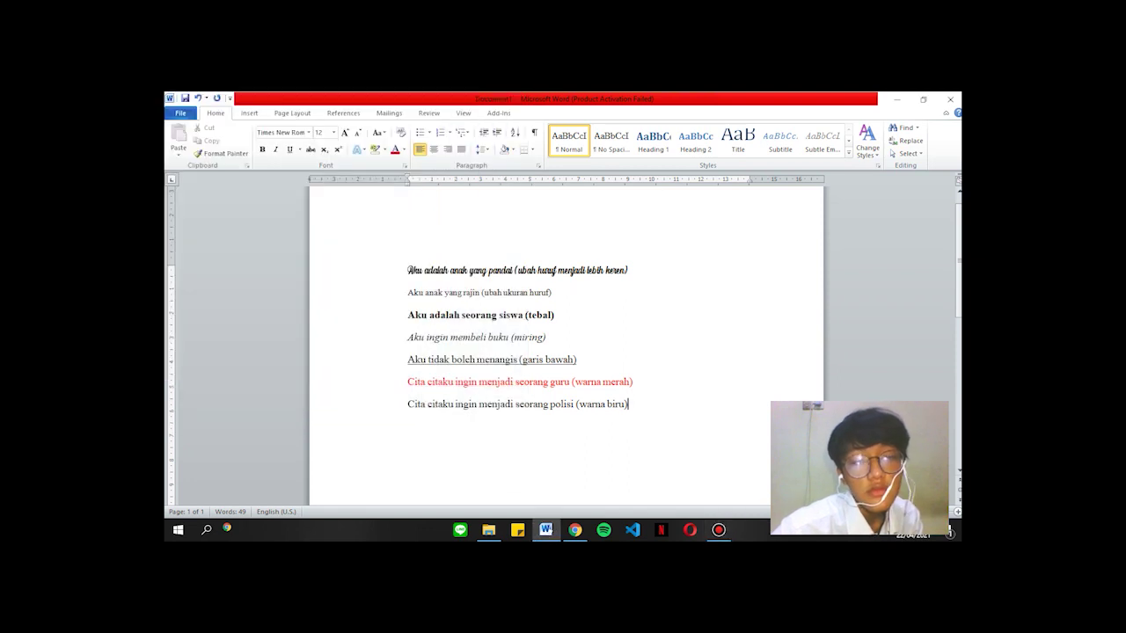
Make the polisi '(warna biru)' line blue.
left_click_drag(627, 404, 408, 404)
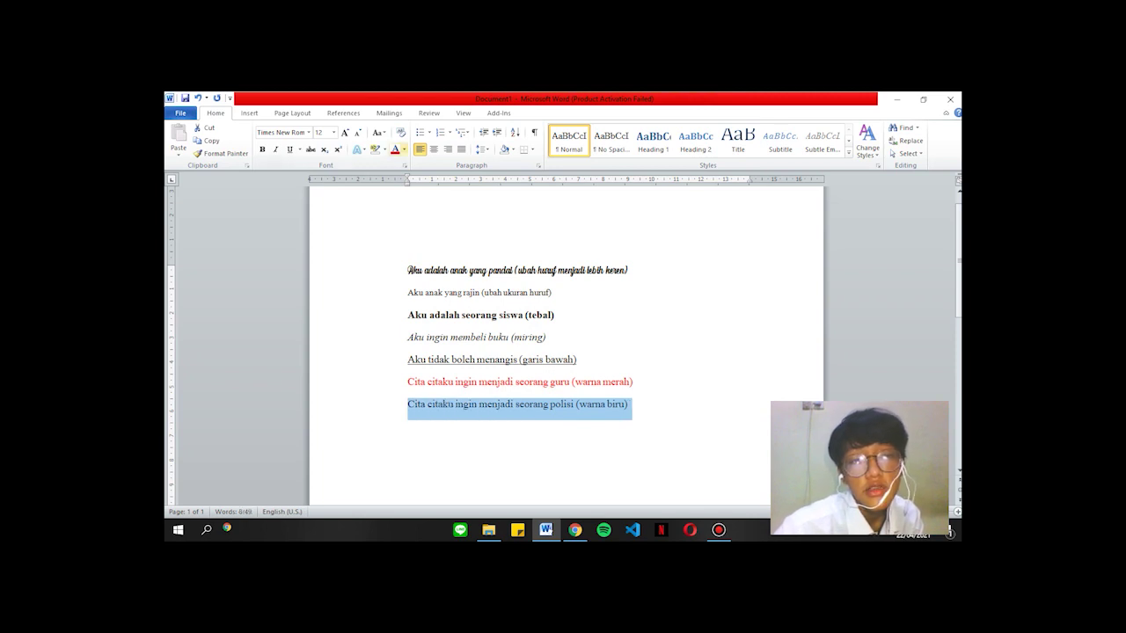
left_click(404, 150)
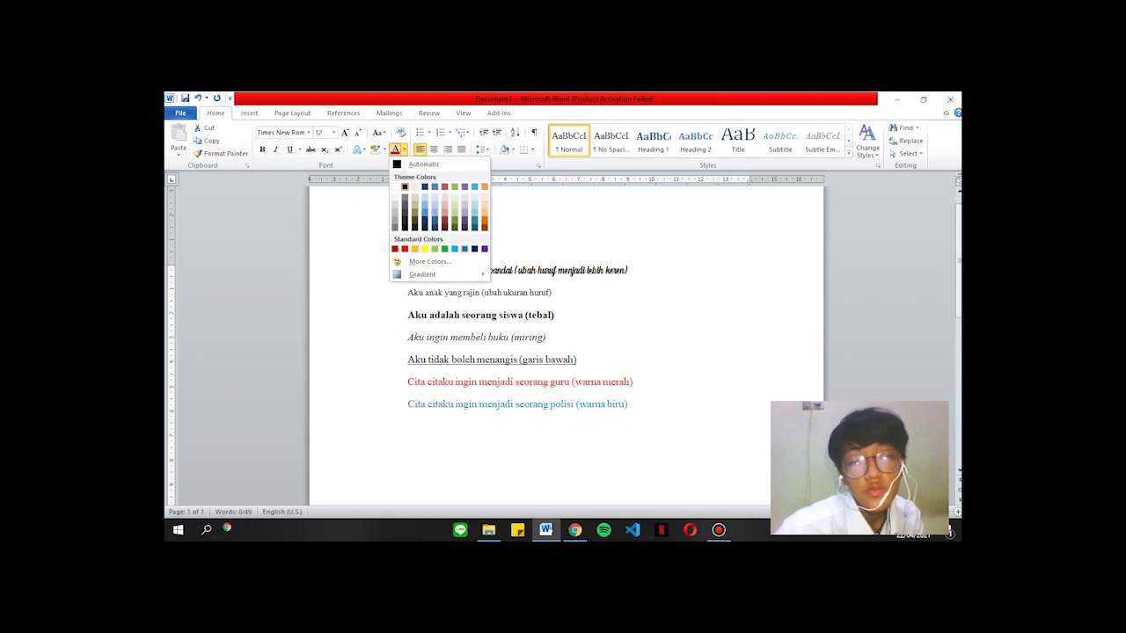
left_click(465, 249)
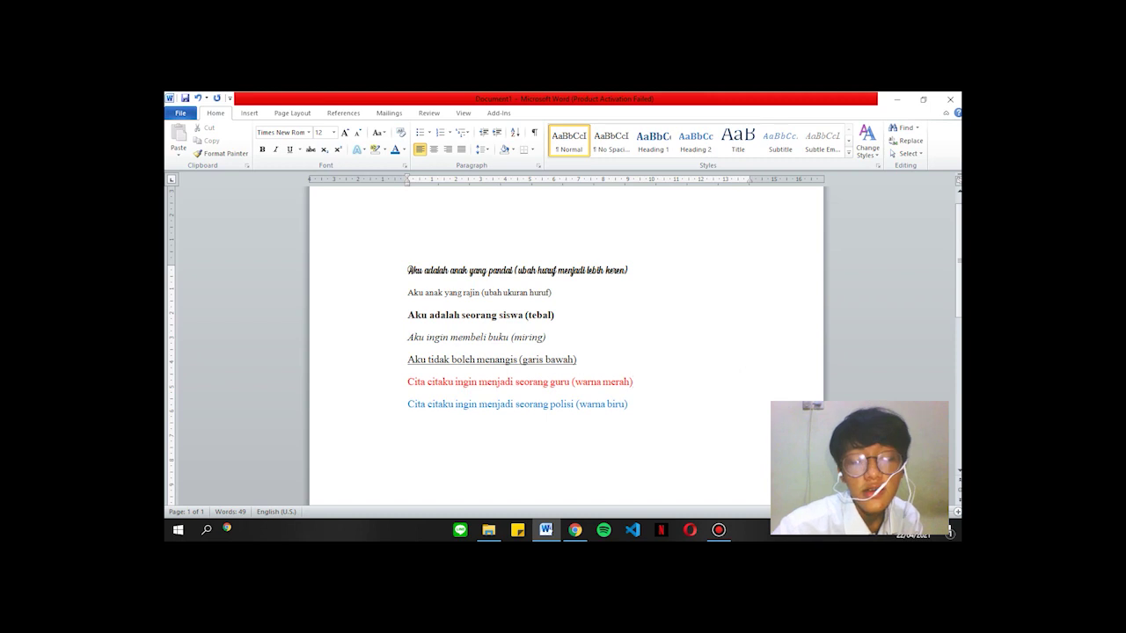
Recolour the guru '(warna merah)' line from red to green.
key("shift+Left")
key("shift+Left")
key("shift+Left")
key("shift+Left")
key("shift+Left")
key("shift+Left")
key("shift+Left")
key("shift+Left")
key("shift+Left")
key("shift+Left")
key("shift+Left")
key("shift+Left")
key("shift+Left")
key("shift+Left")
key("shift+Left")
key("shift+Left")
key("shift+Left")
key("shift+Left")
key("shift+Left")
key("shift+Left")
key("shift+Left")
key("shift+Left")
key("shift+Left")
key("shift+Left")
key("shift+Left")
key("shift+Left")
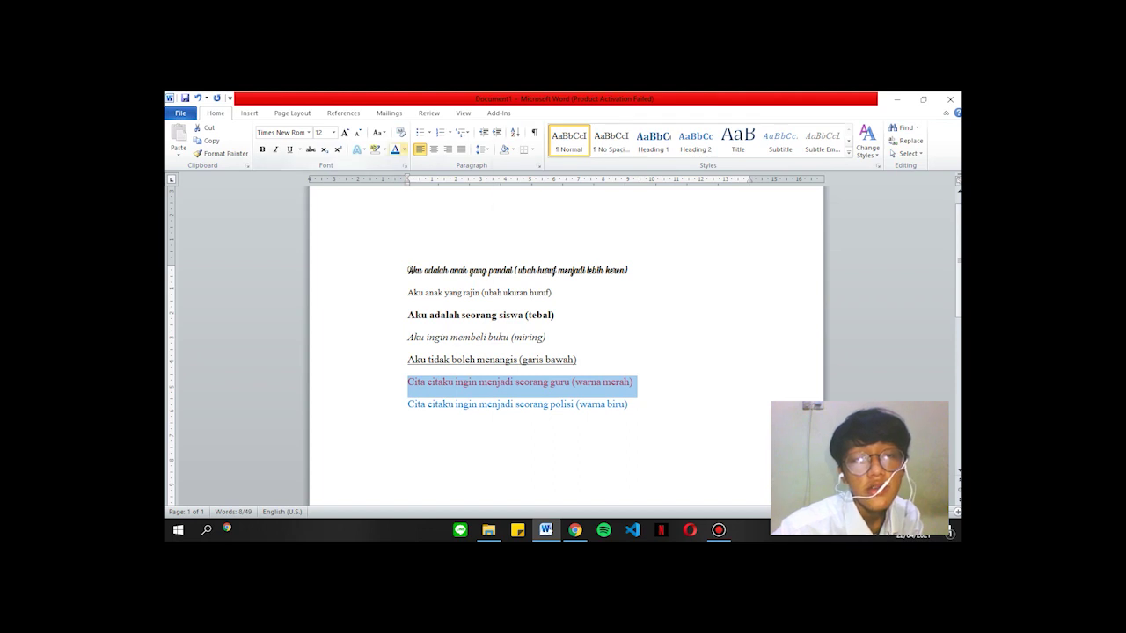
left_click(404, 149)
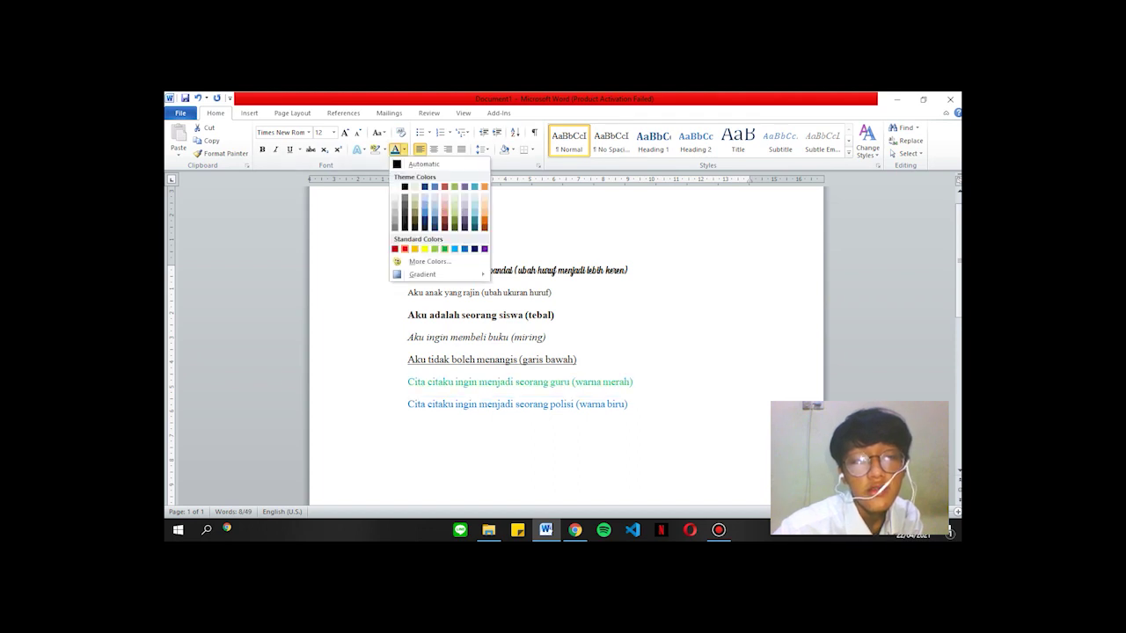
left_click(445, 249)
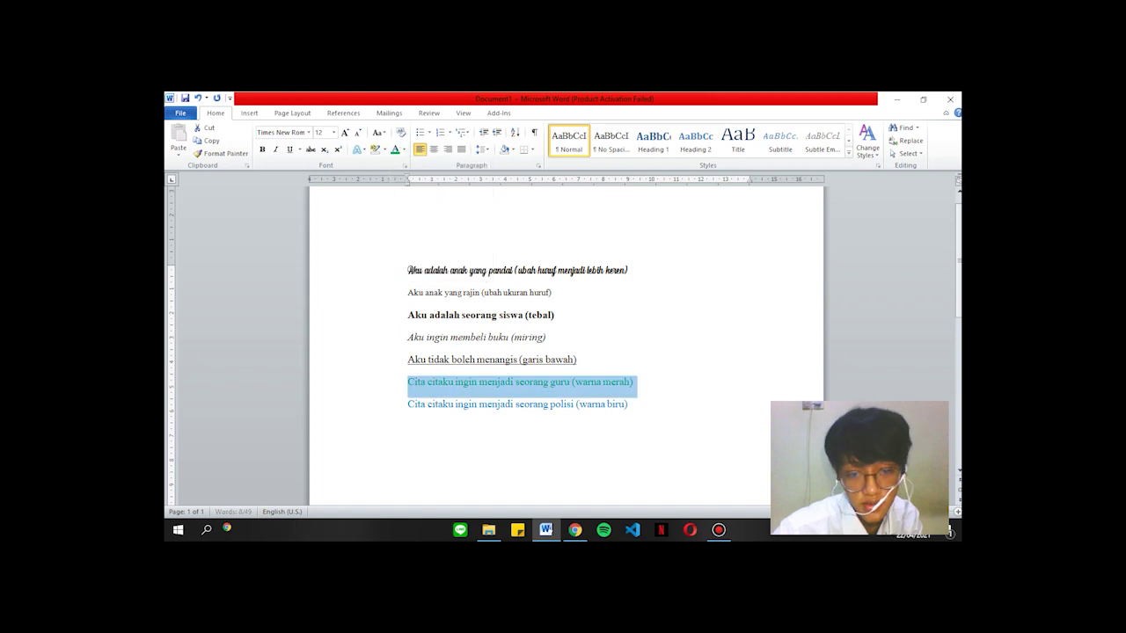
left_click(628, 403)
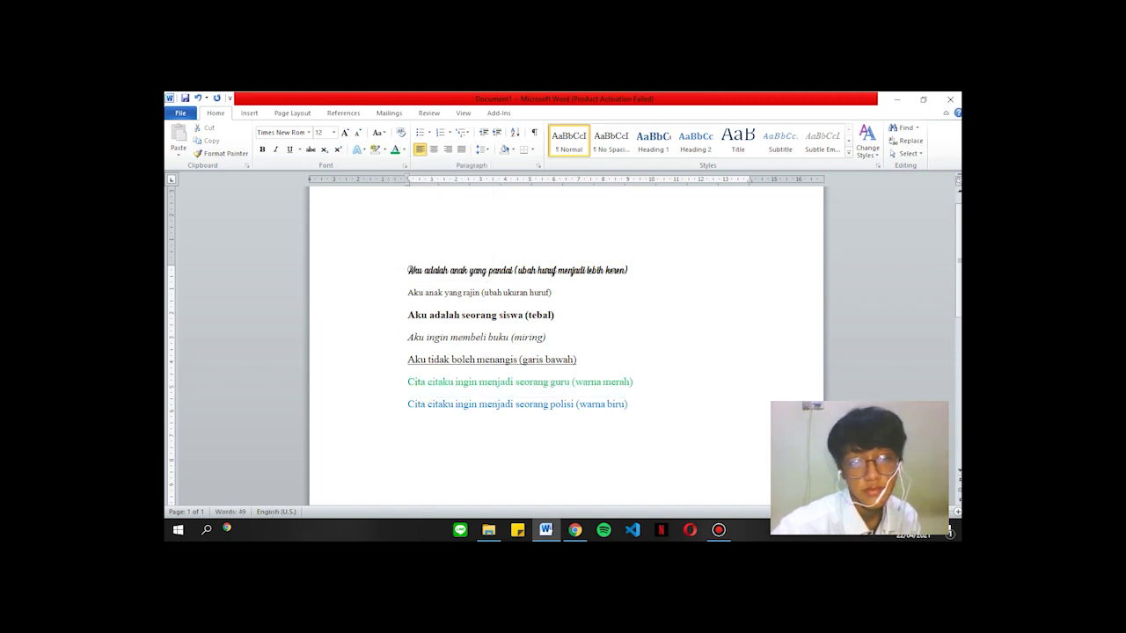
left_click_drag(629, 404, 573, 383)
left_click(468, 275)
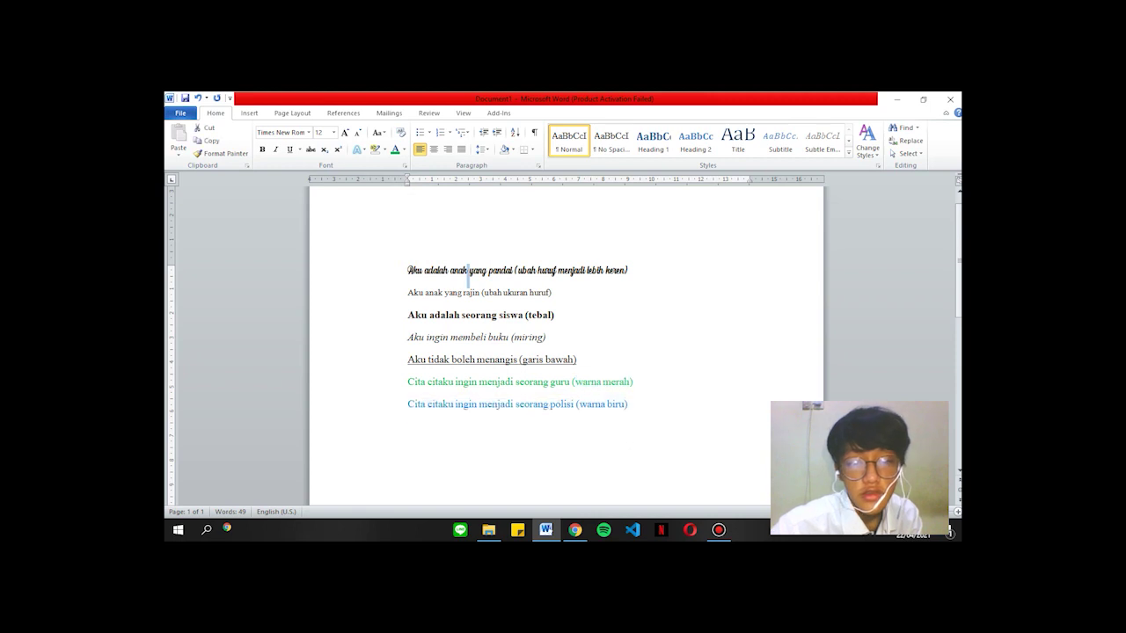
double_click(475, 242)
Leave header editing, select the PDF's red example sentence, and switch to a blank Word document.
left_click(724, 139)
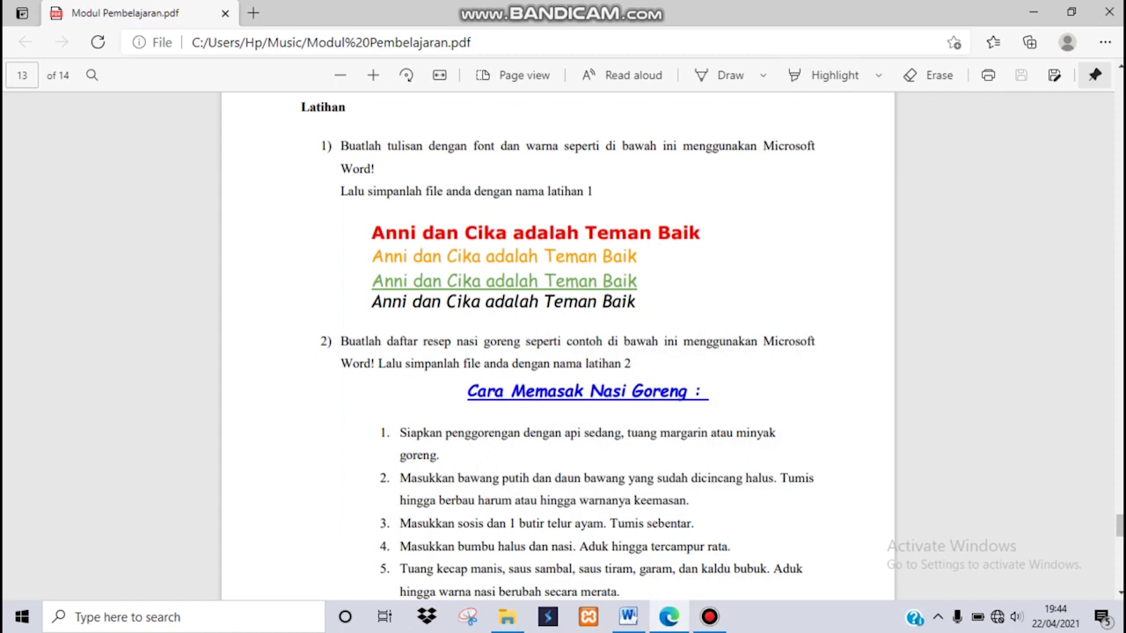
left_click_drag(370, 233, 701, 233)
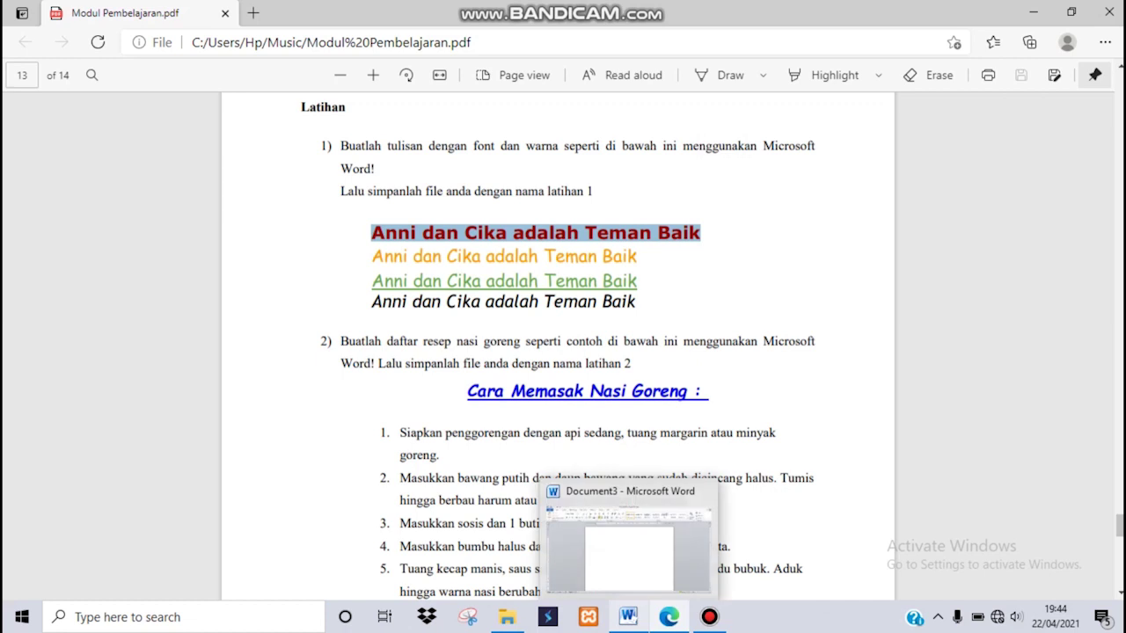
left_click(628, 616)
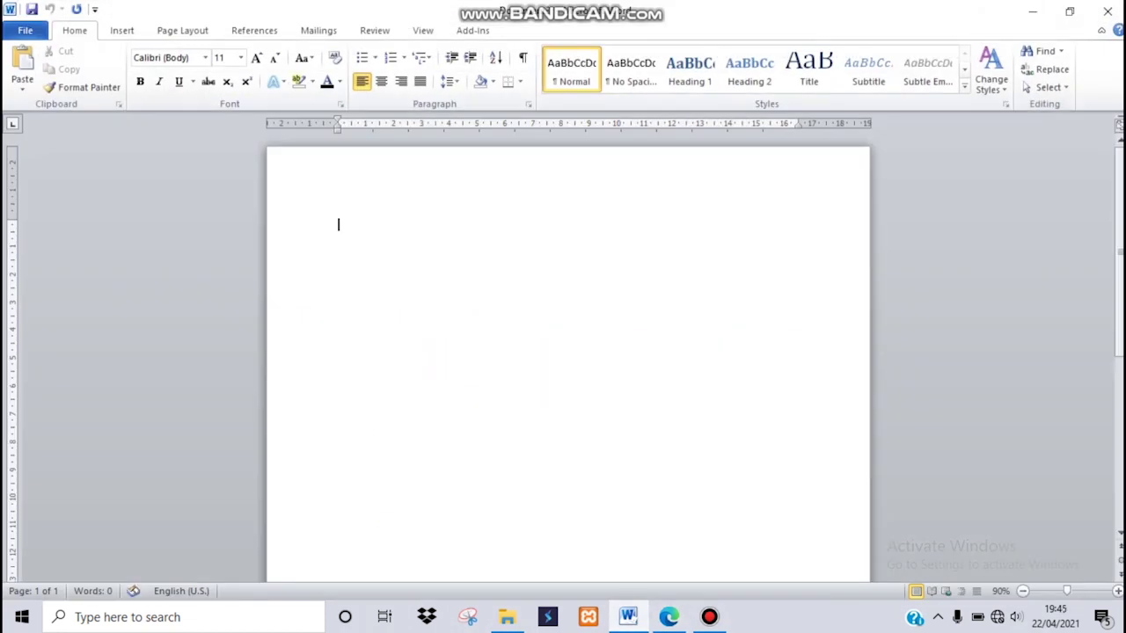
Type 'Anni dan cika adalah teman baik', select it and apply Capitalize Each Word.
type("Anni dan cika adalah")
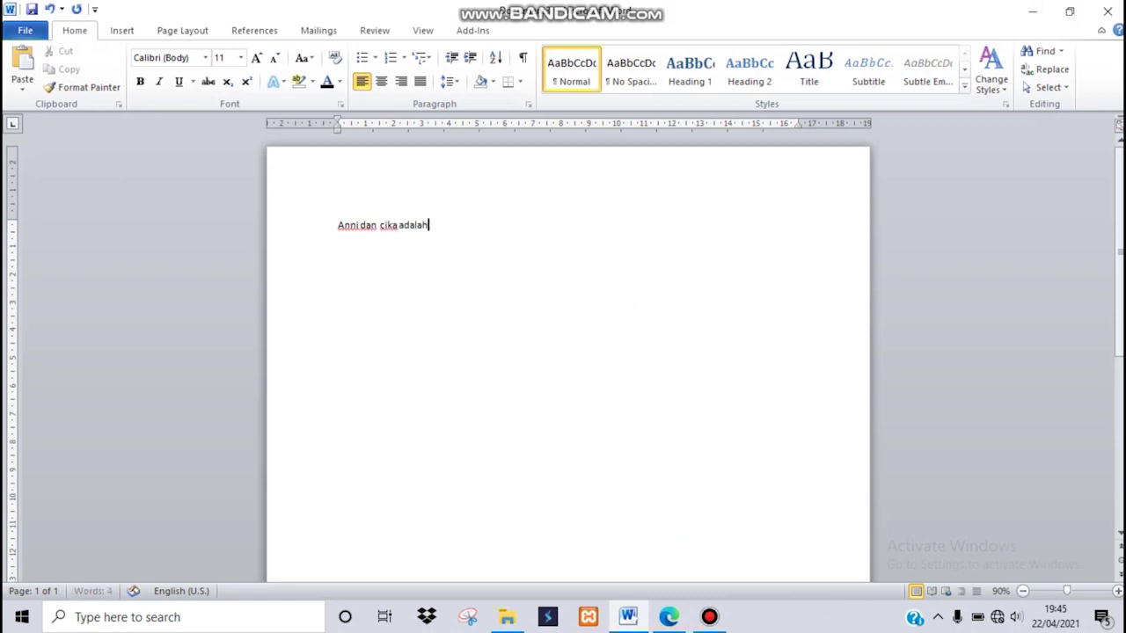
type(" teman baik")
double_click(341, 226)
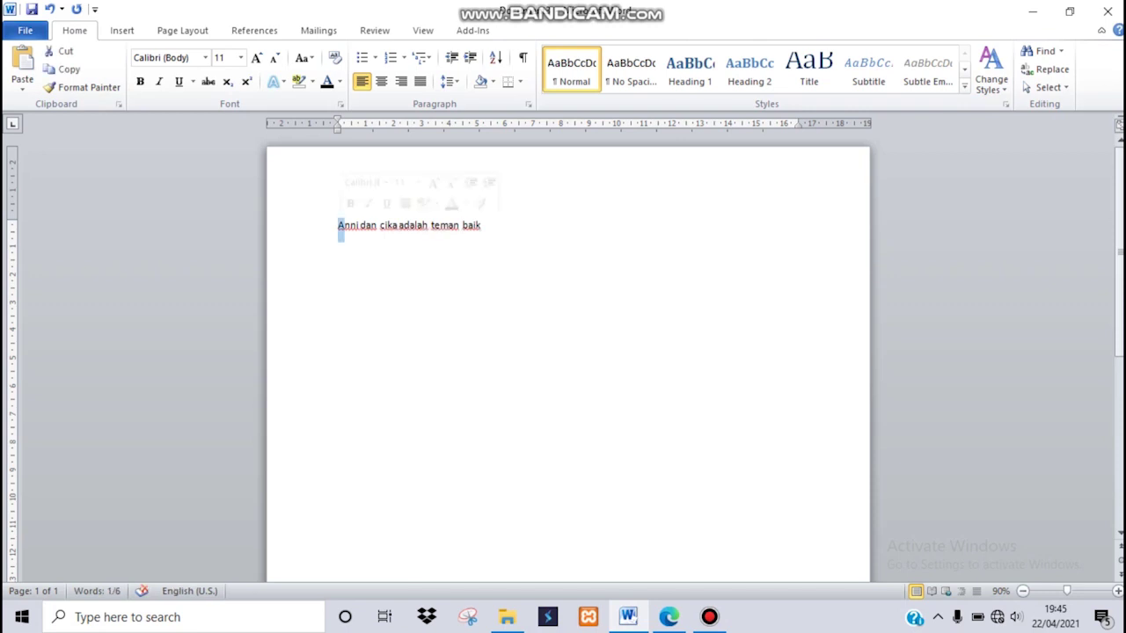
key("ctrl+shift+Left")
key("End")
key("ctrl+shift+Left")
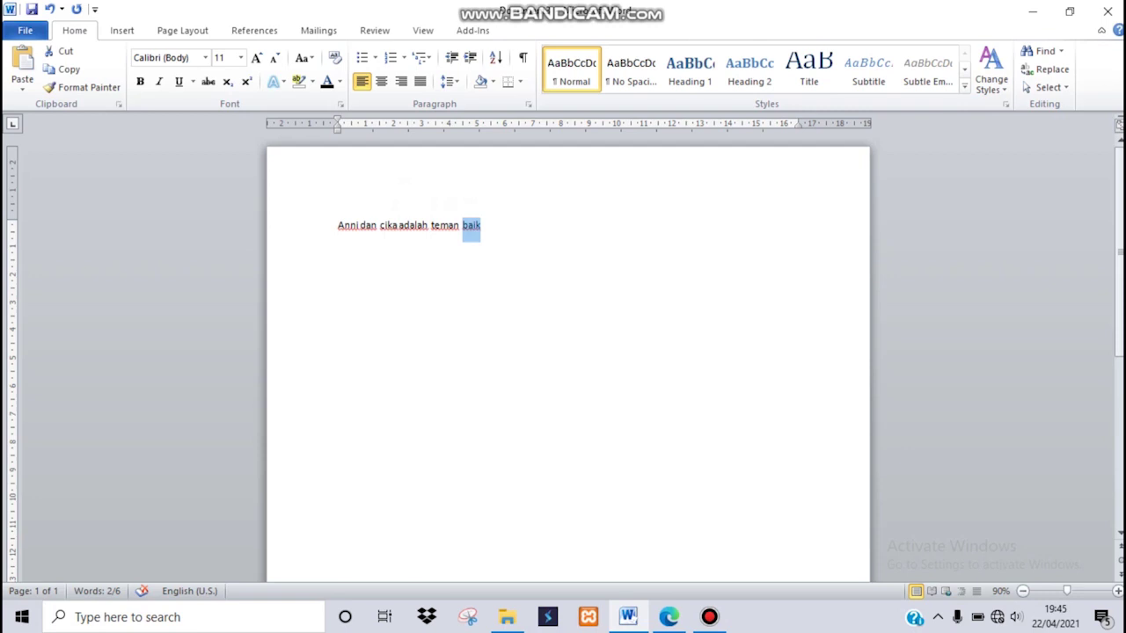
key("shift+Home")
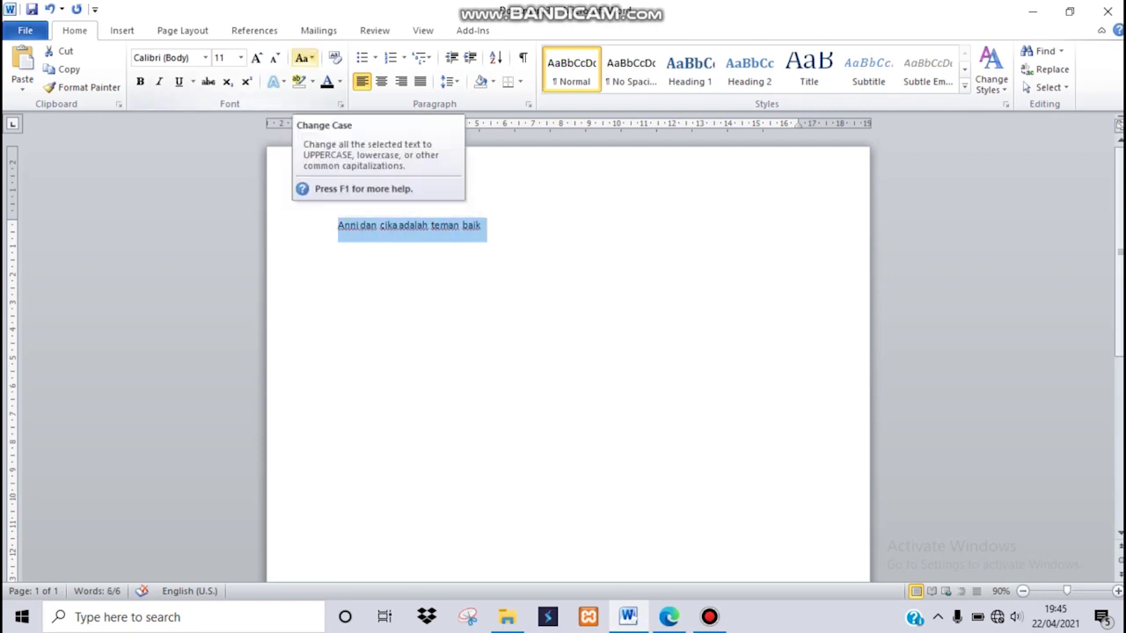
left_click(304, 57)
key("Down")
key("Down")
key("Down")
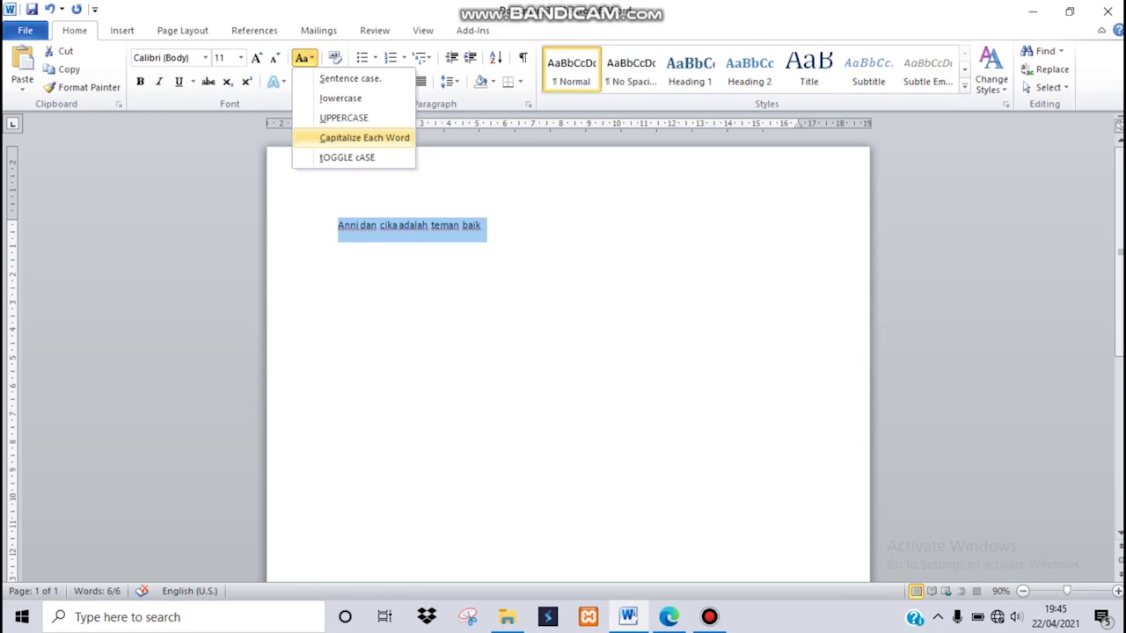
key("Return")
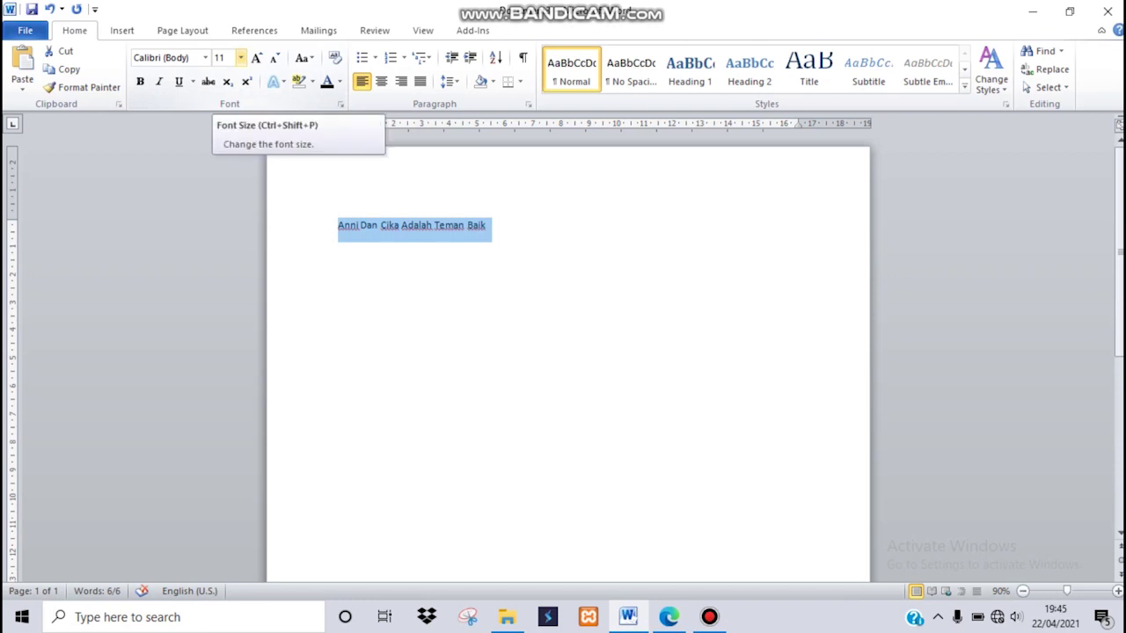
Make the sentence 20-point bold red Times New Roman, then switch to the exercise PDF.
left_click(240, 57)
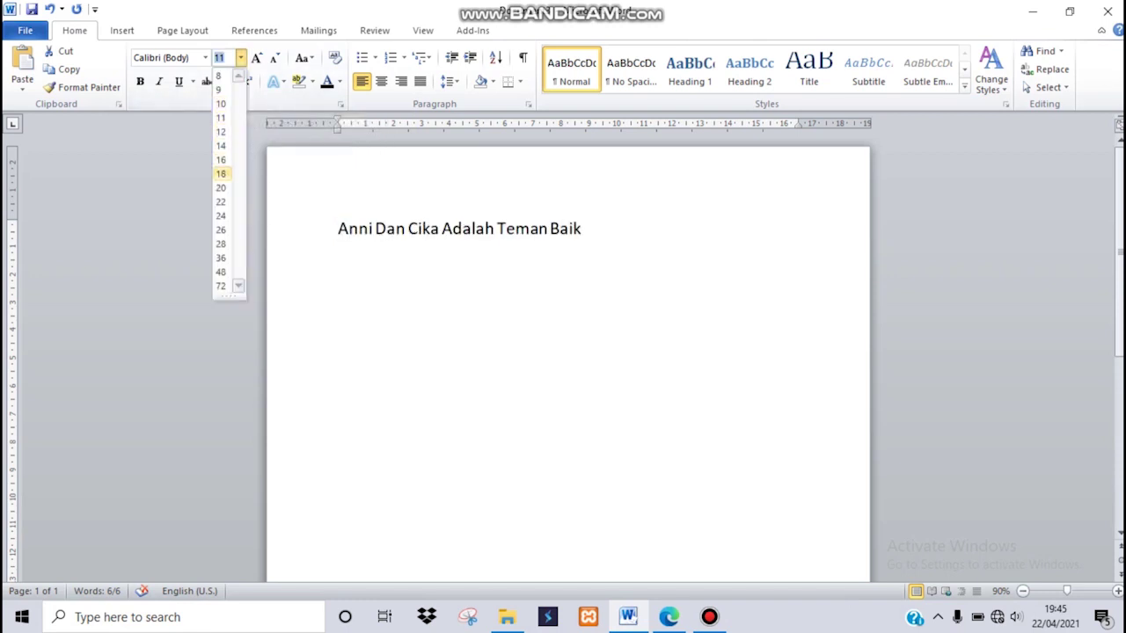
left_click(220, 187)
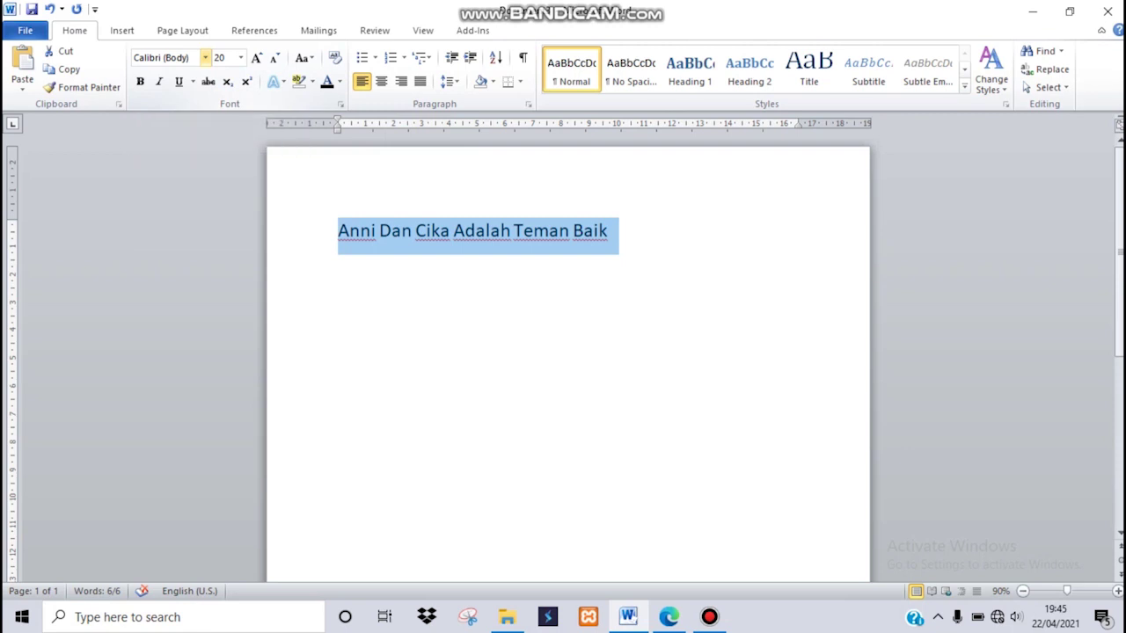
left_click(205, 58)
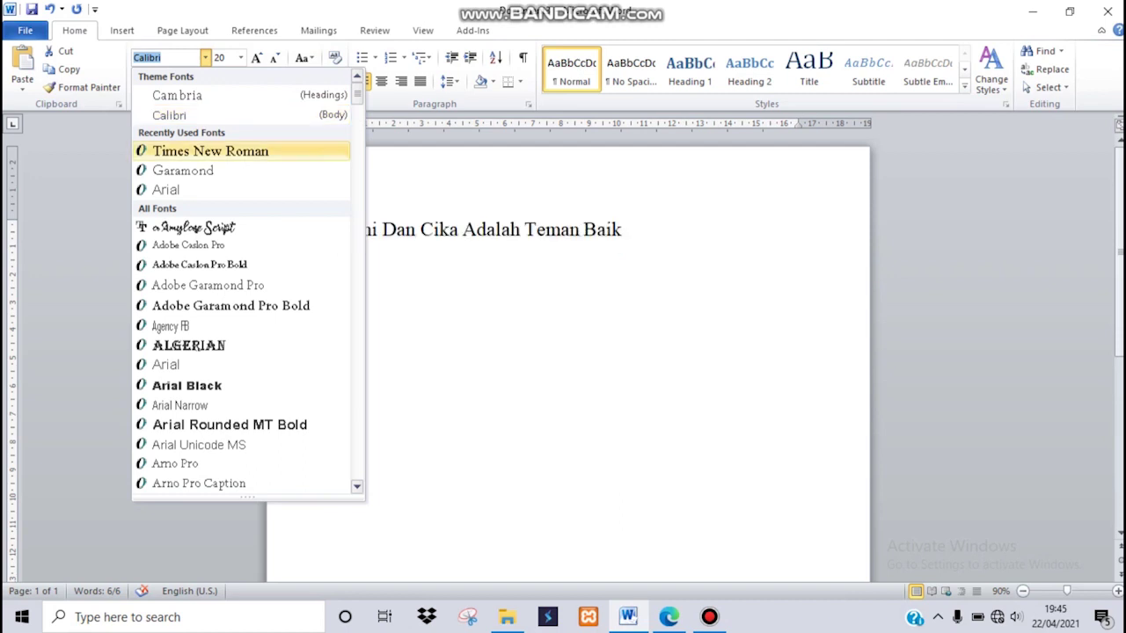
left_click(210, 152)
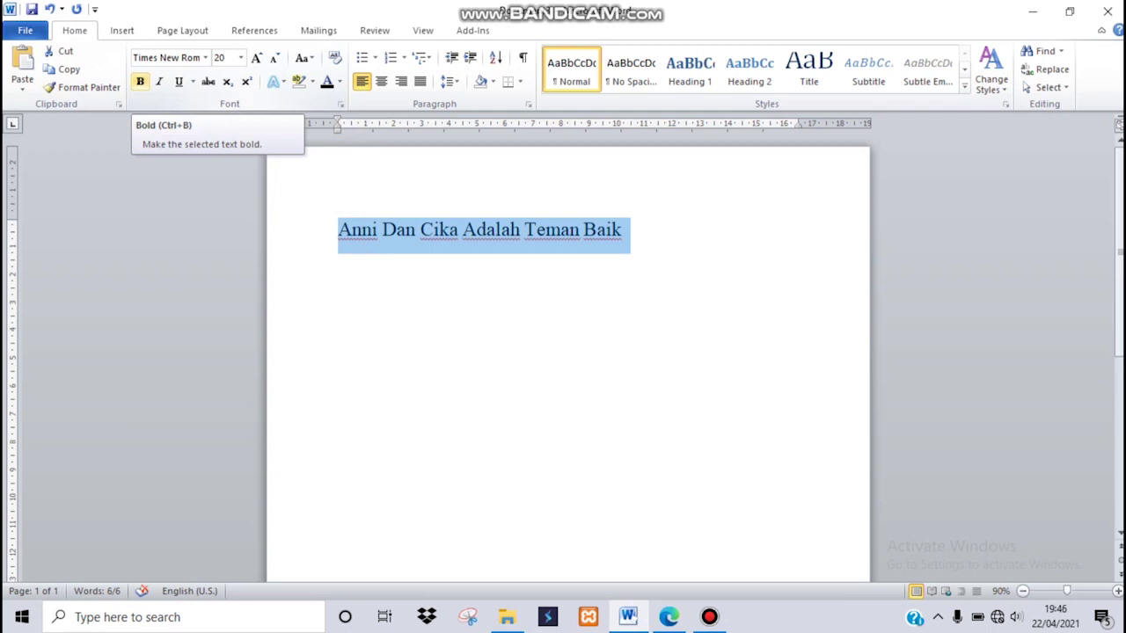
left_click(140, 81)
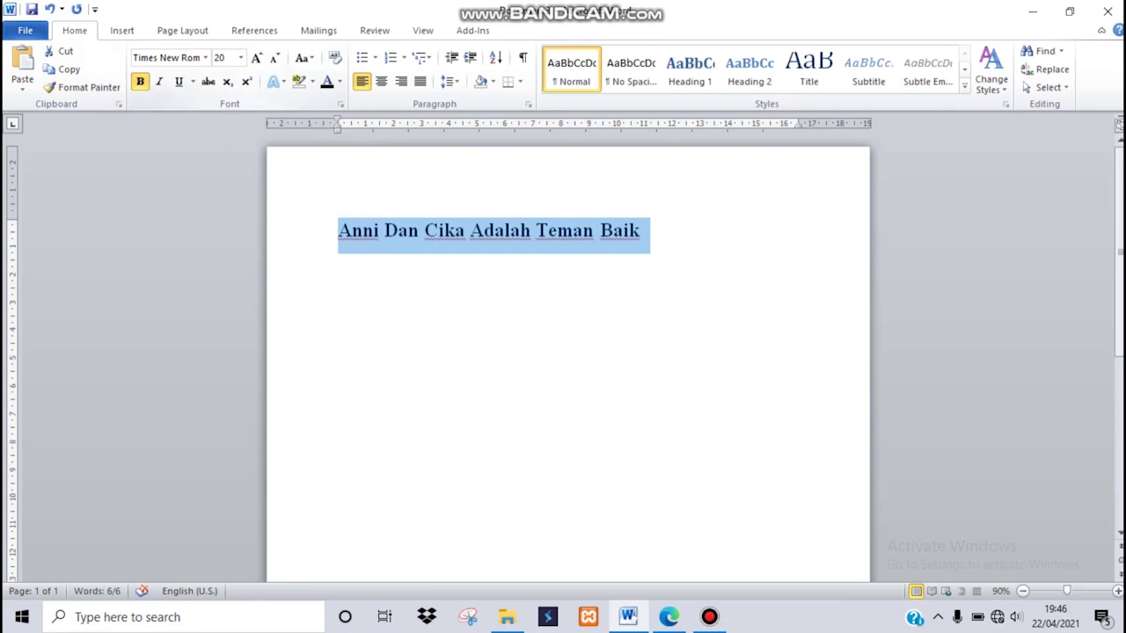
left_click(340, 81)
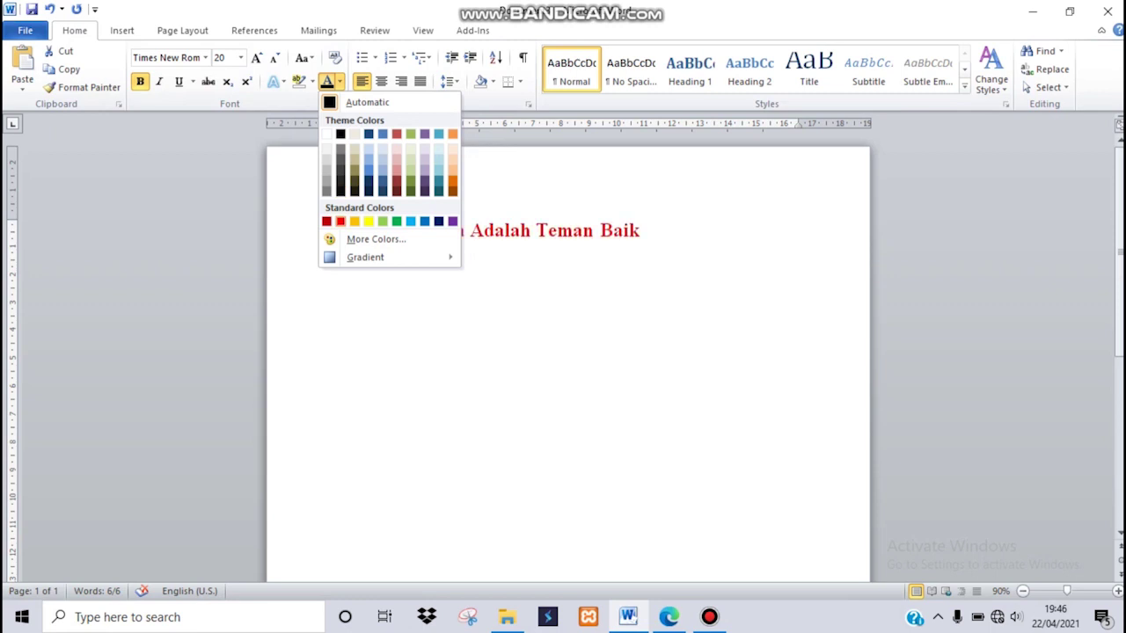
left_click(340, 220)
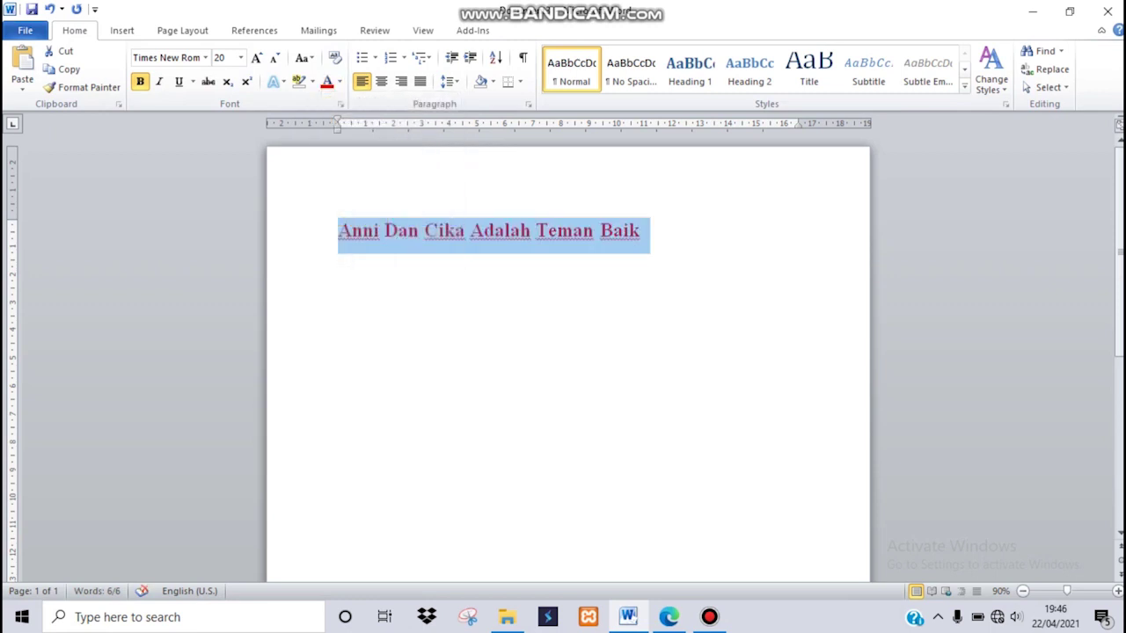
left_click(641, 231)
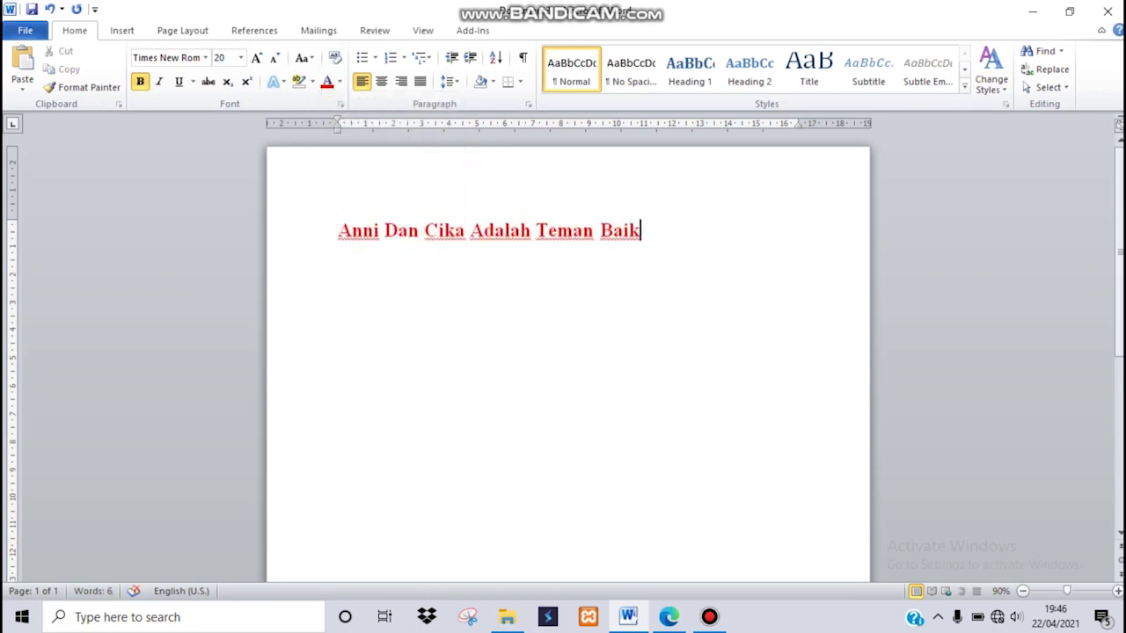
left_click(668, 617)
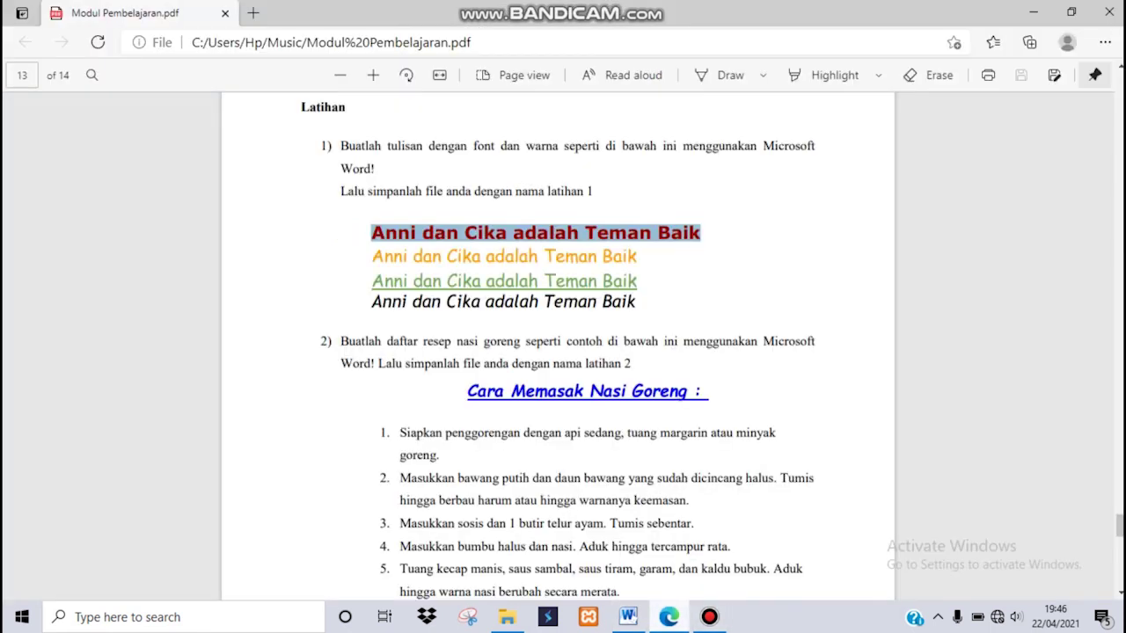
Select the orange example line in the PDF to check it, then return to Word.
left_click_drag(371, 257, 637, 257)
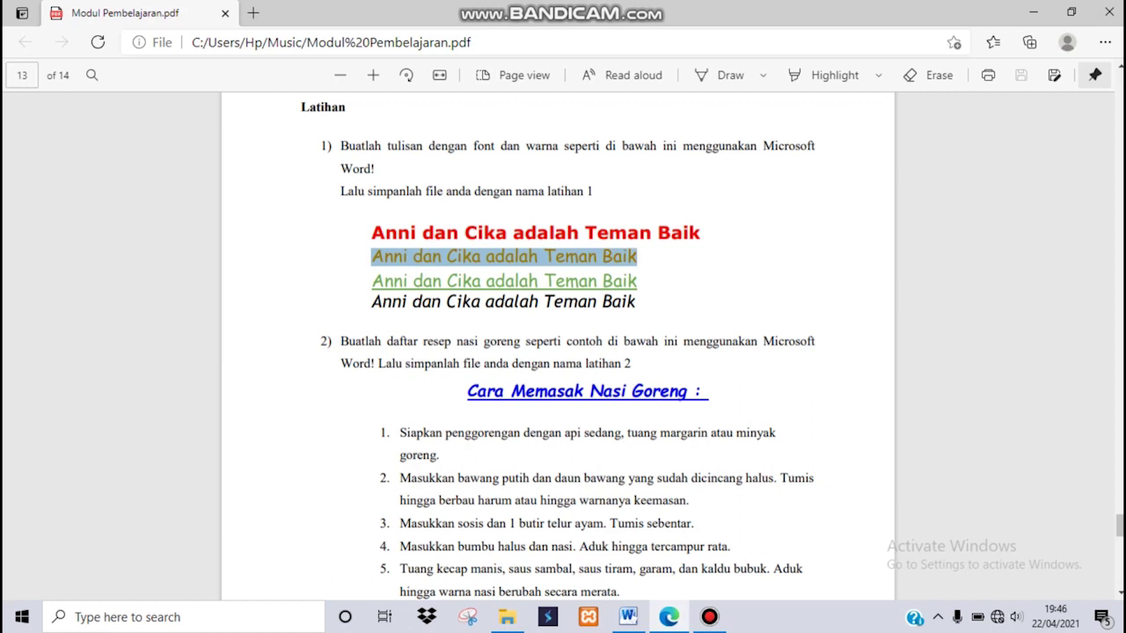
left_click(371, 281)
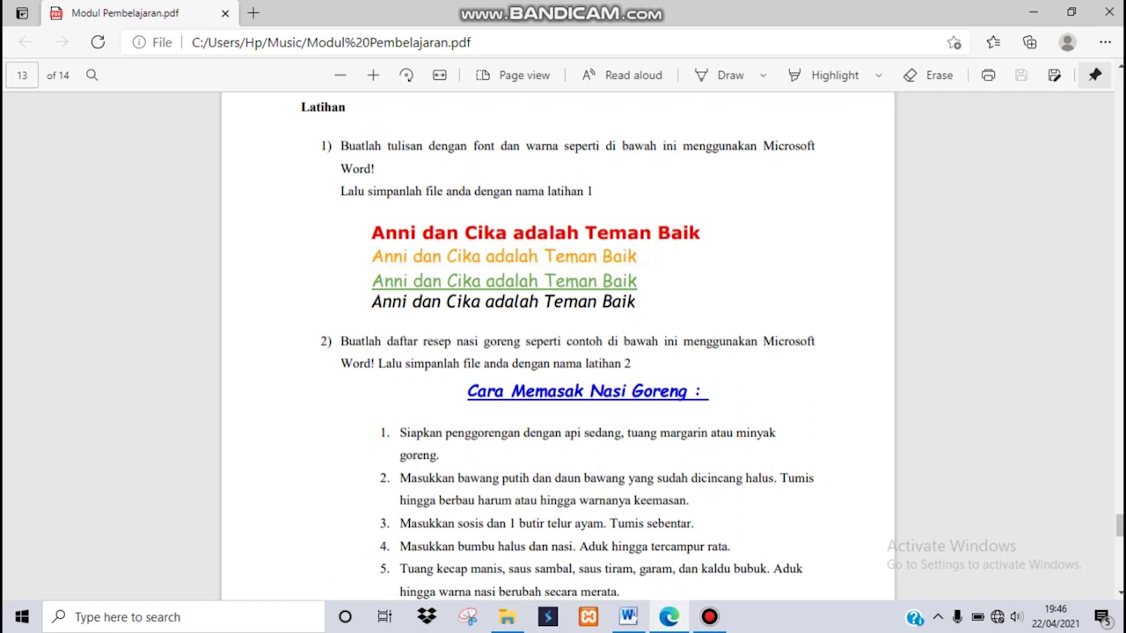
left_click_drag(628, 256, 637, 256)
left_click(637, 257)
left_click(628, 616)
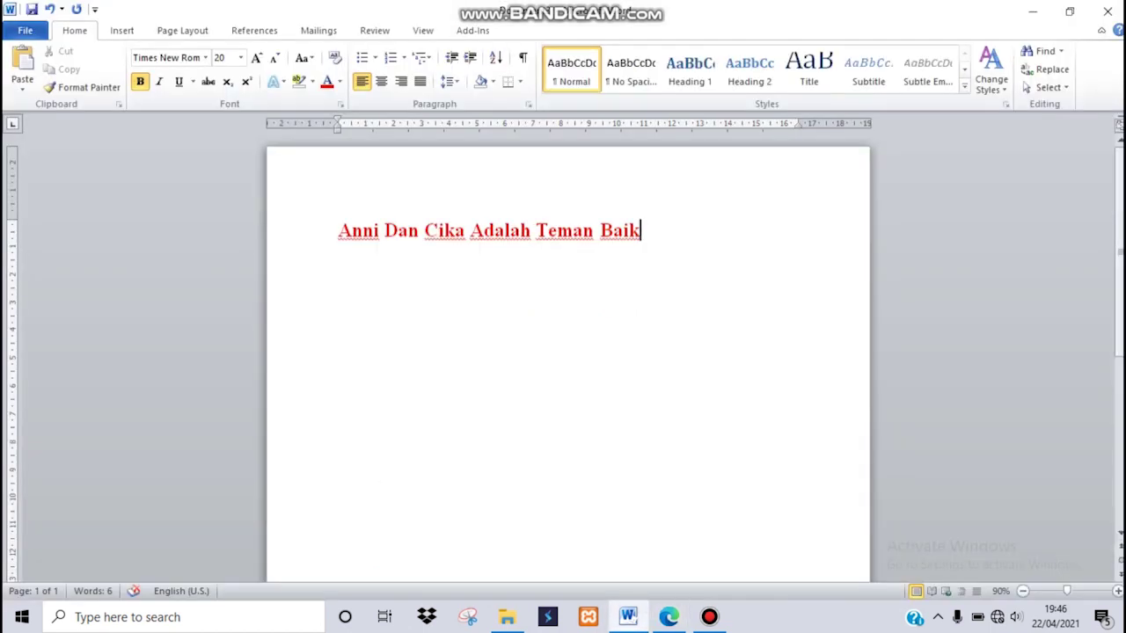
Copy the red sentence and paste it onto the second line, keeping source formatting.
left_click_drag(646, 230, 339, 231)
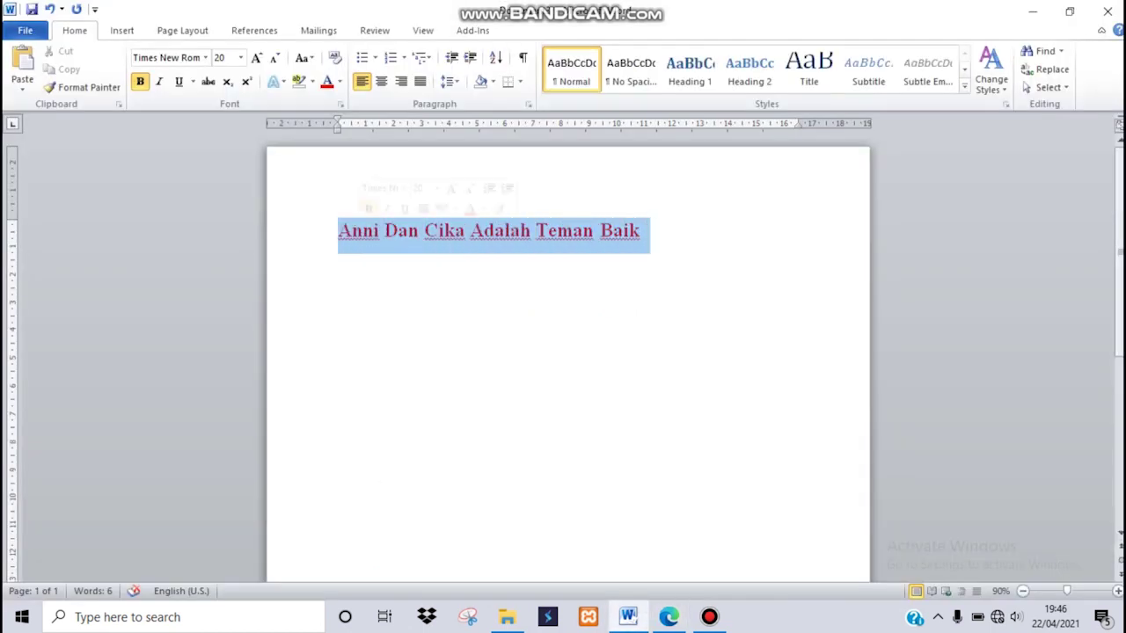
right_click(360, 234)
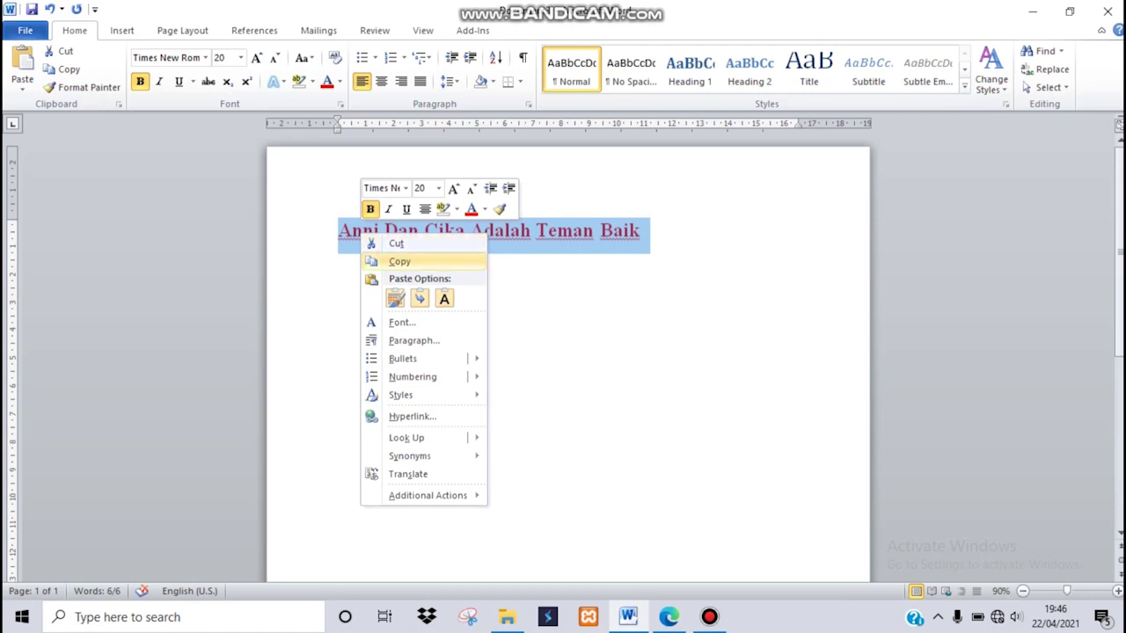
left_click(400, 261)
left_click(354, 231)
left_click(352, 265)
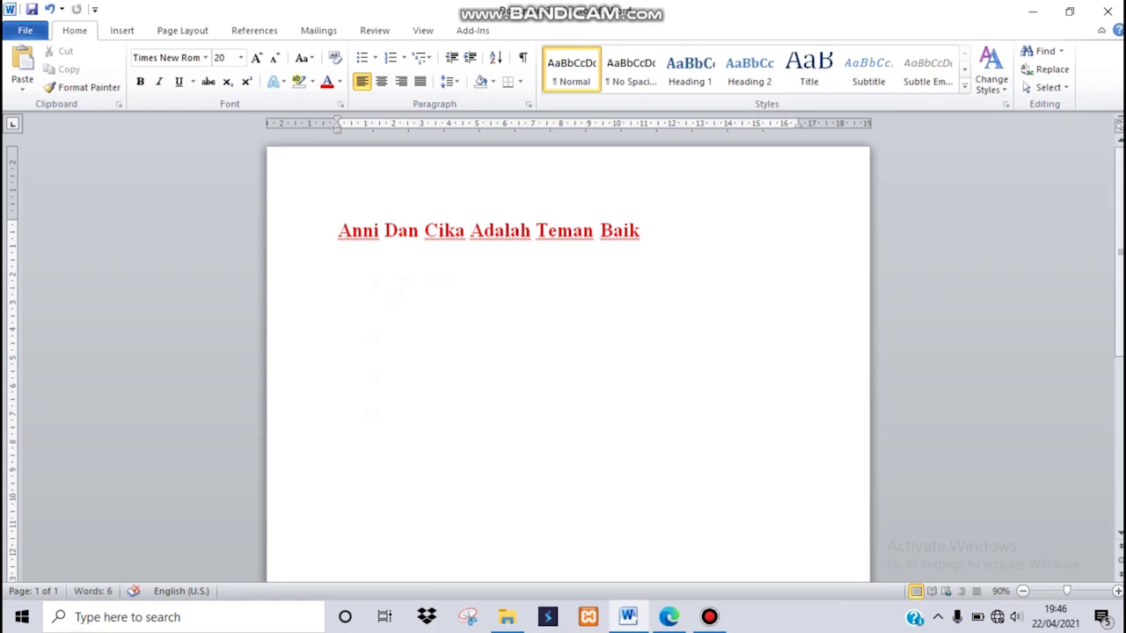
right_click(339, 266)
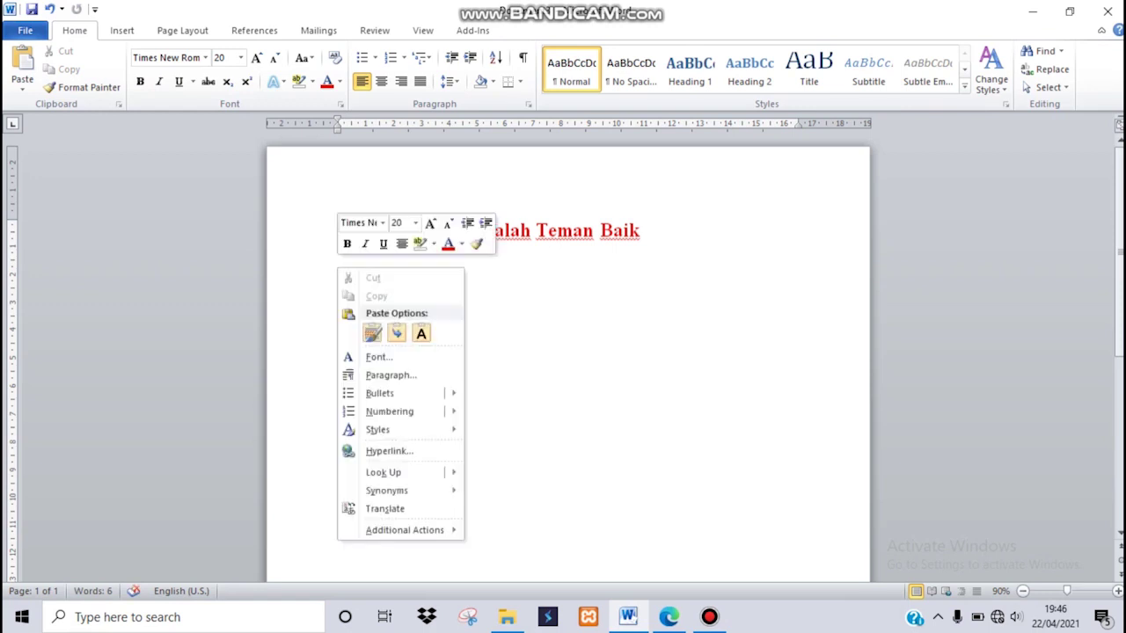
left_click(372, 332)
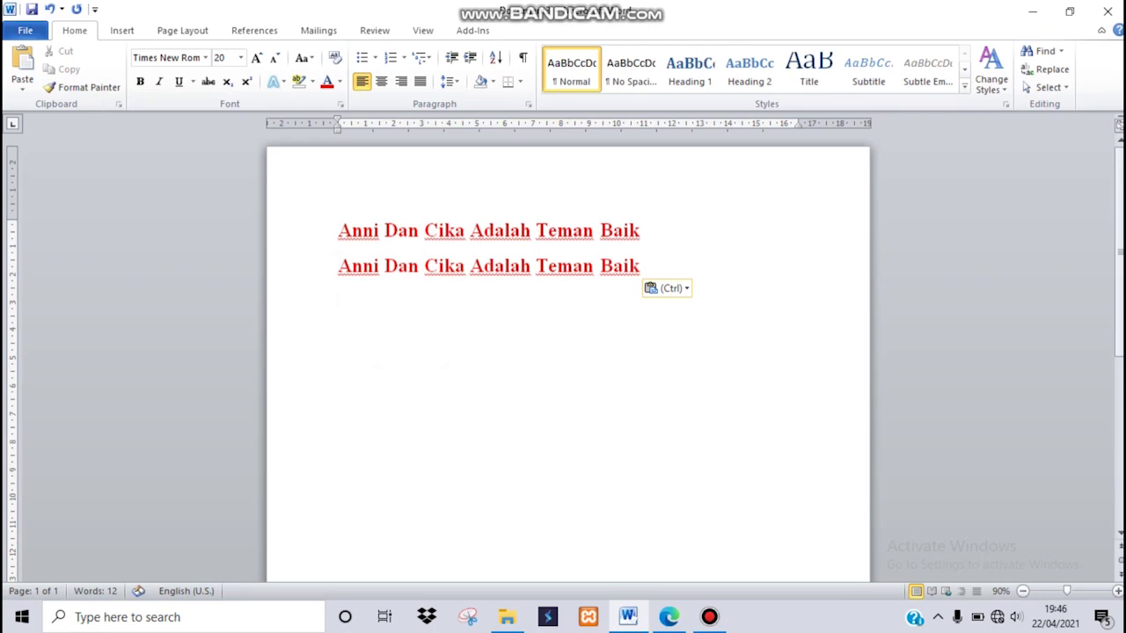
Select the pasted second line and change its colour to Orange.
key("Left")
key("ctrl+shift+Left")
key("ctrl+shift+Left")
key("ctrl+shift+Left")
key("ctrl+shift+Left")
key("ctrl+shift+Left")
key("ctrl+shift+Left")
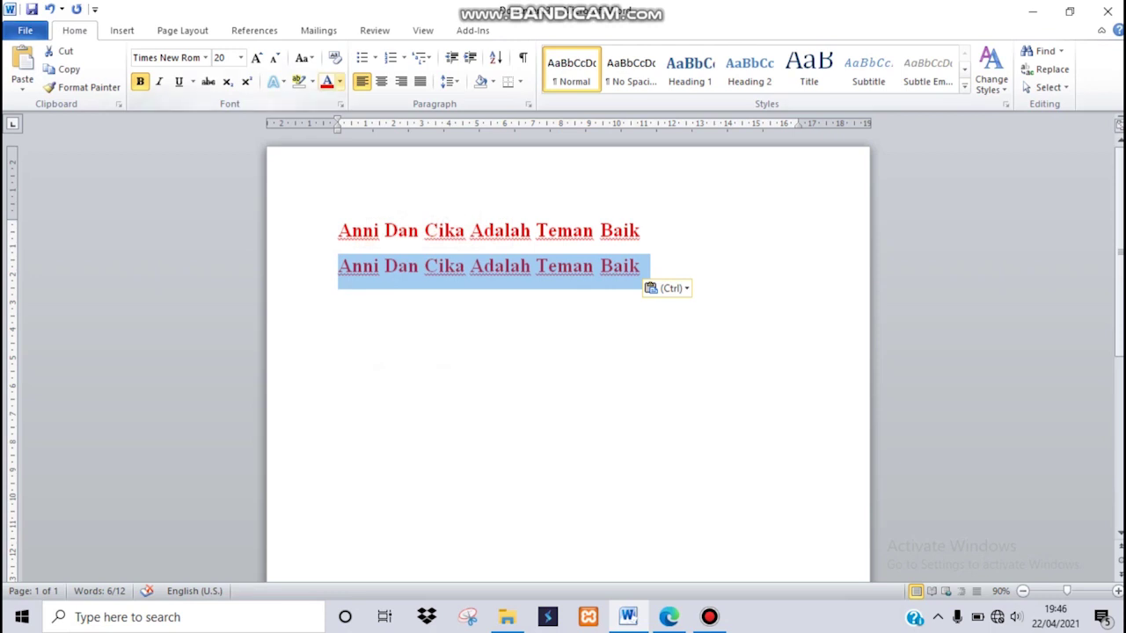
left_click(339, 81)
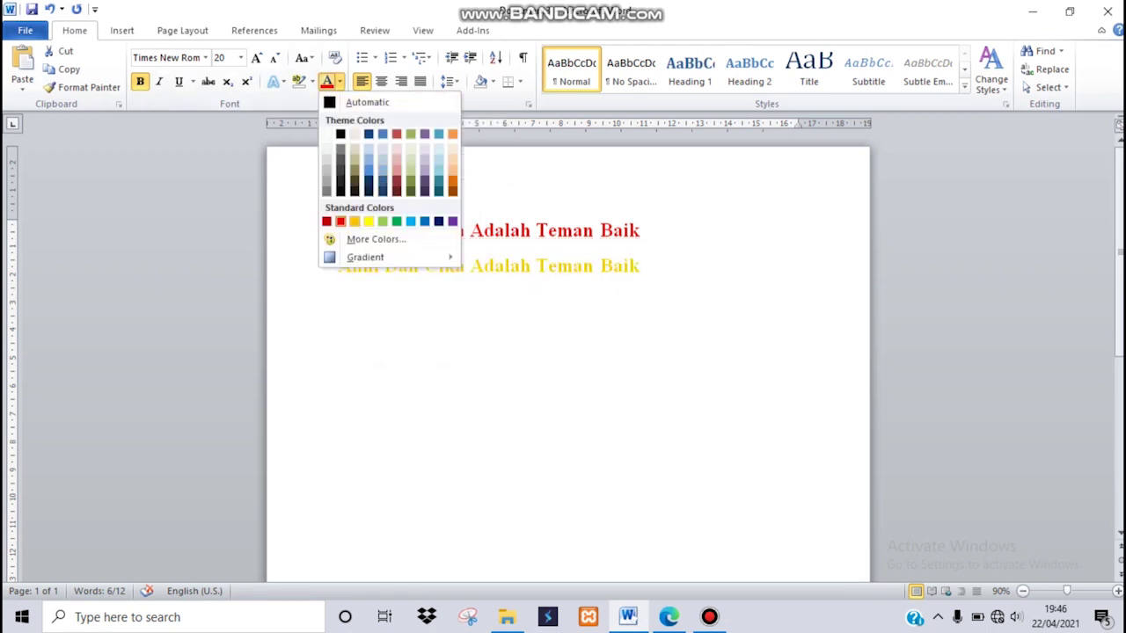
left_click(354, 221)
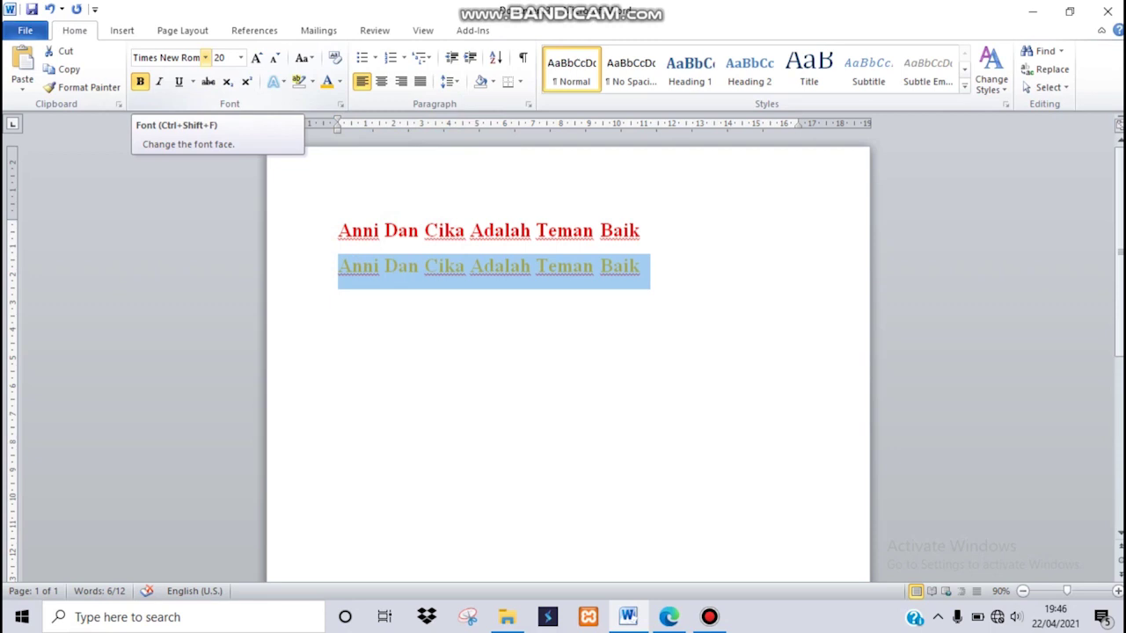
Change the second line's font to Bradley Hand ITC.
left_click(205, 57)
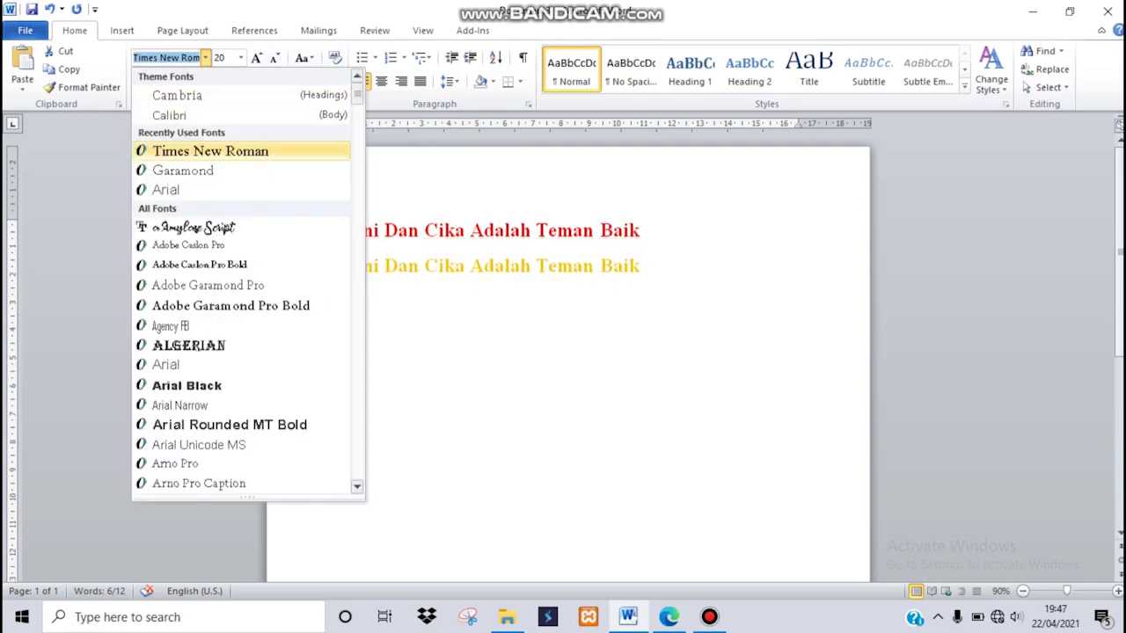
scroll(248, 280, "down", 1)
scroll(248, 227, "down", 7)
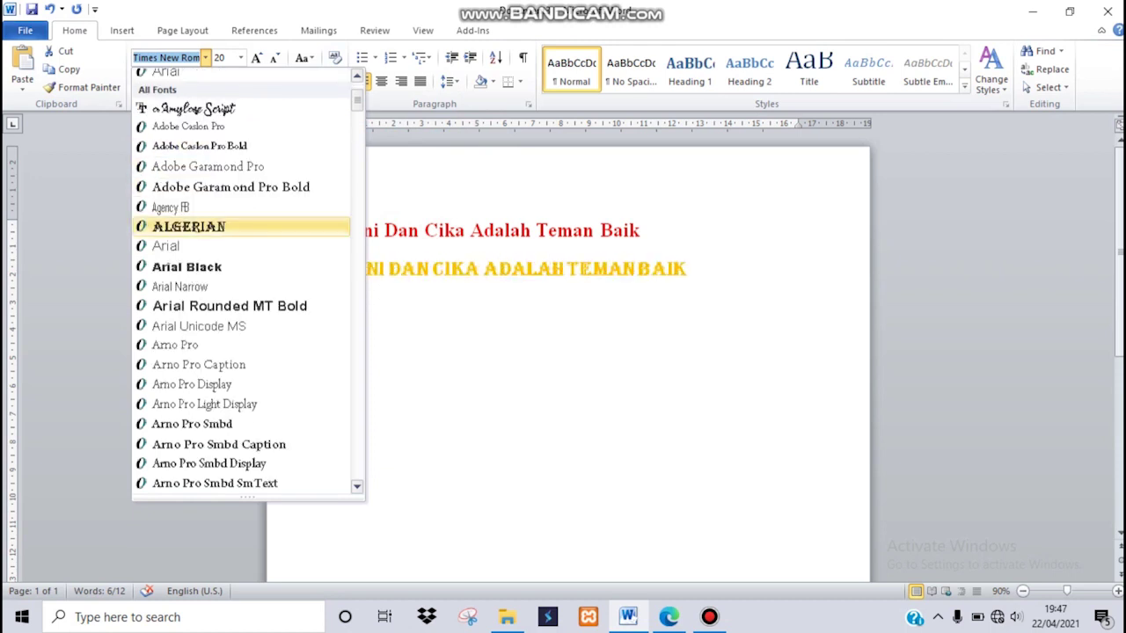
scroll(248, 280, "down", 6)
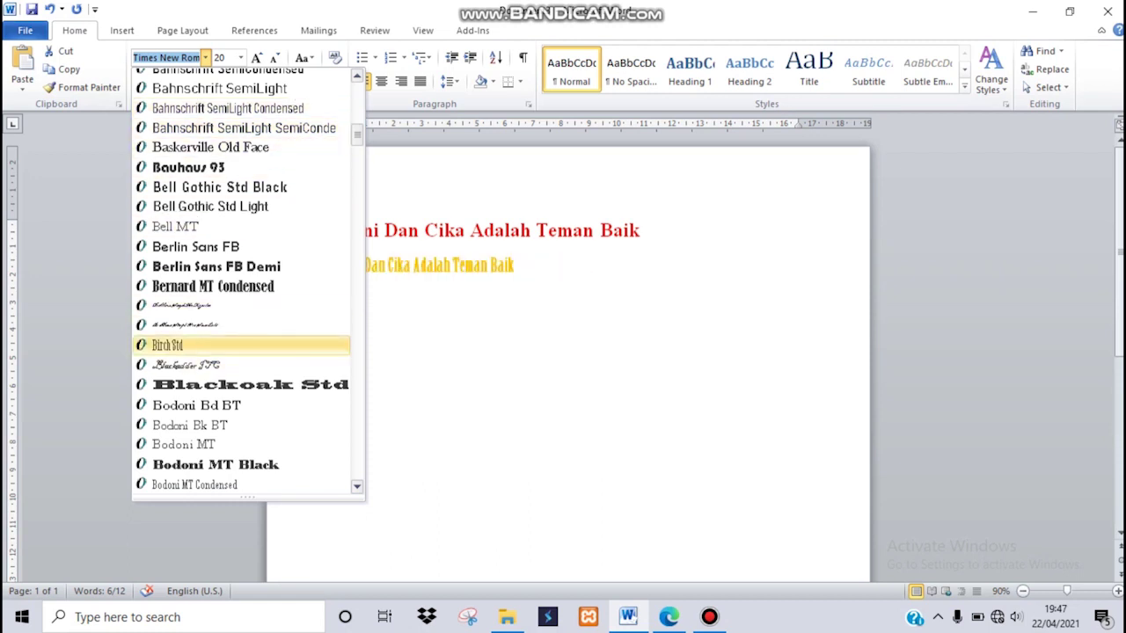
scroll(242, 364, "down", 1)
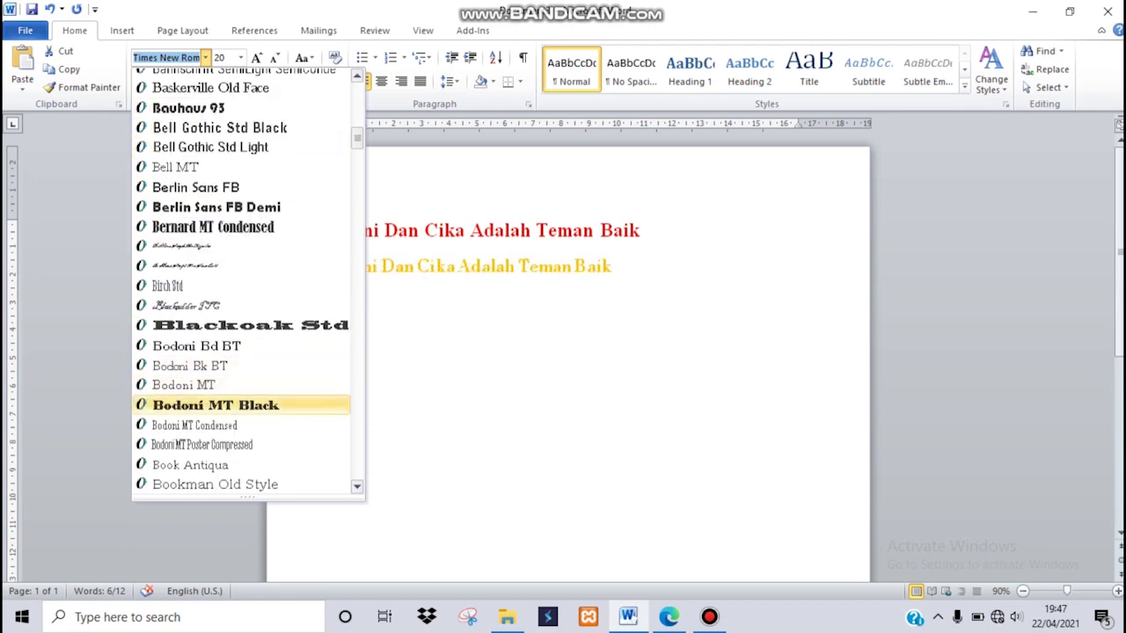
scroll(242, 425, "down", 3)
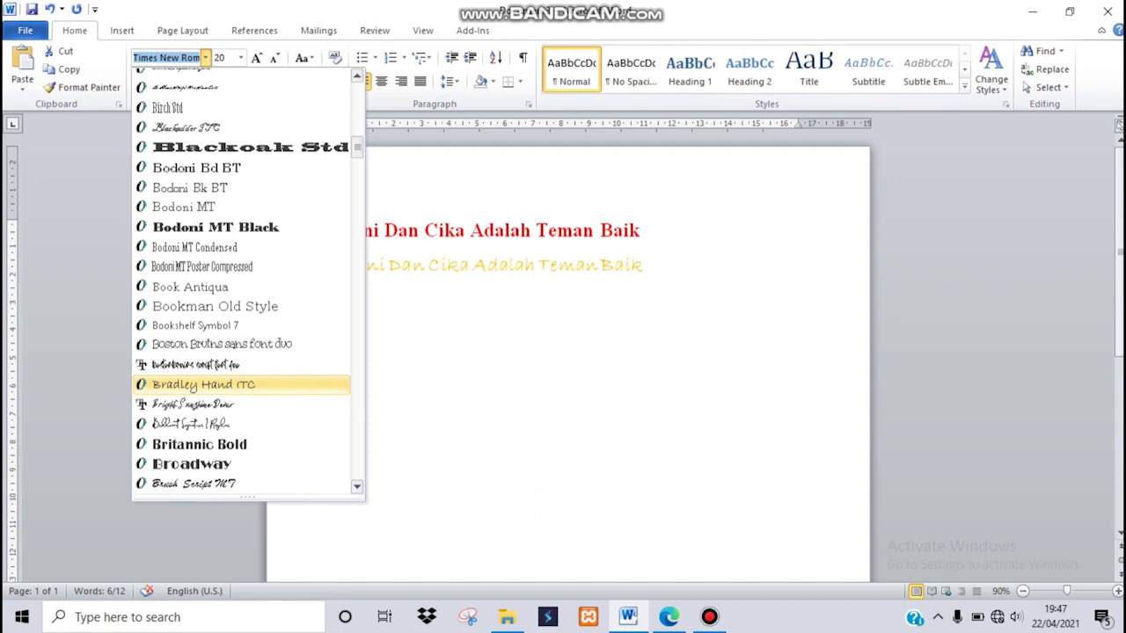
left_click(203, 385)
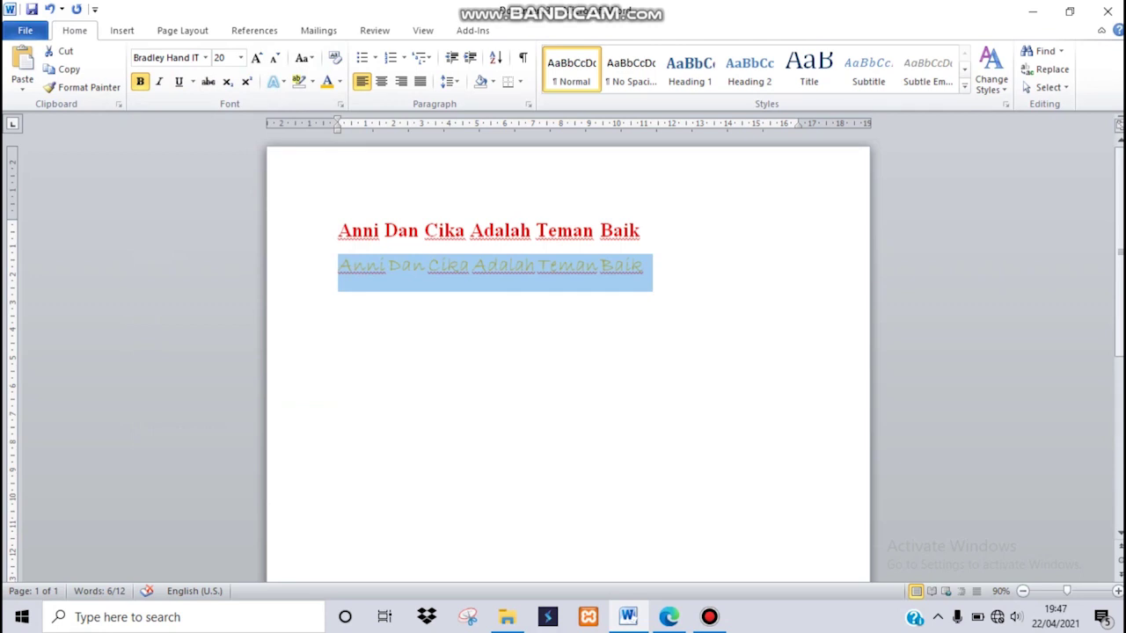
Make the orange second line italic, underlined and 28 point.
key("ctrl+i")
key("ctrl+u")
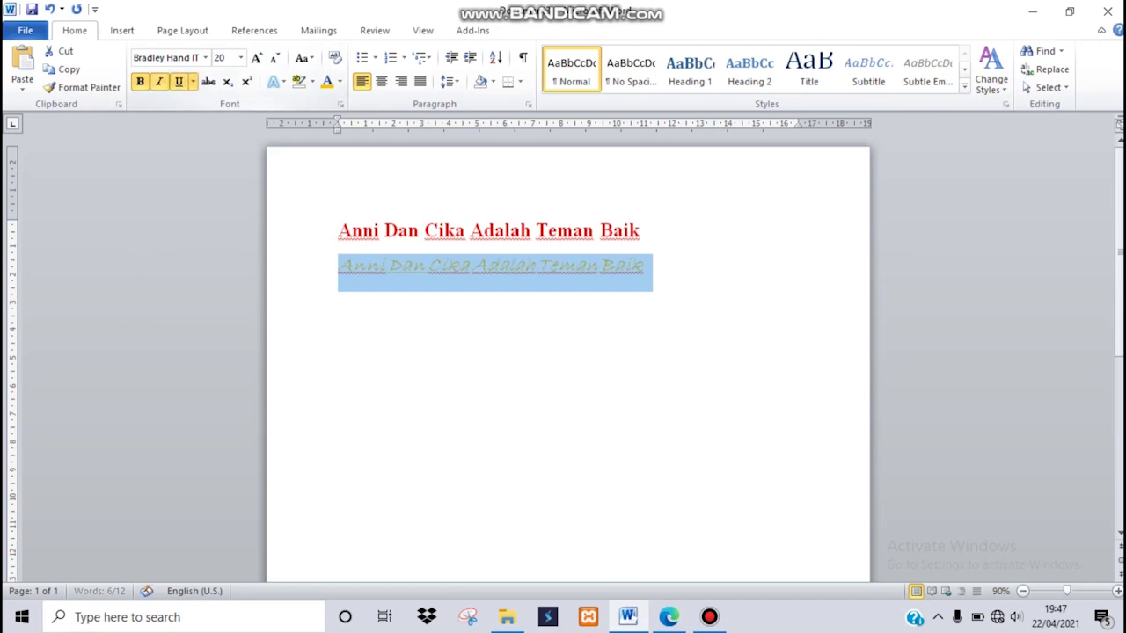
left_click(647, 266)
left_click_drag(647, 266, 338, 268)
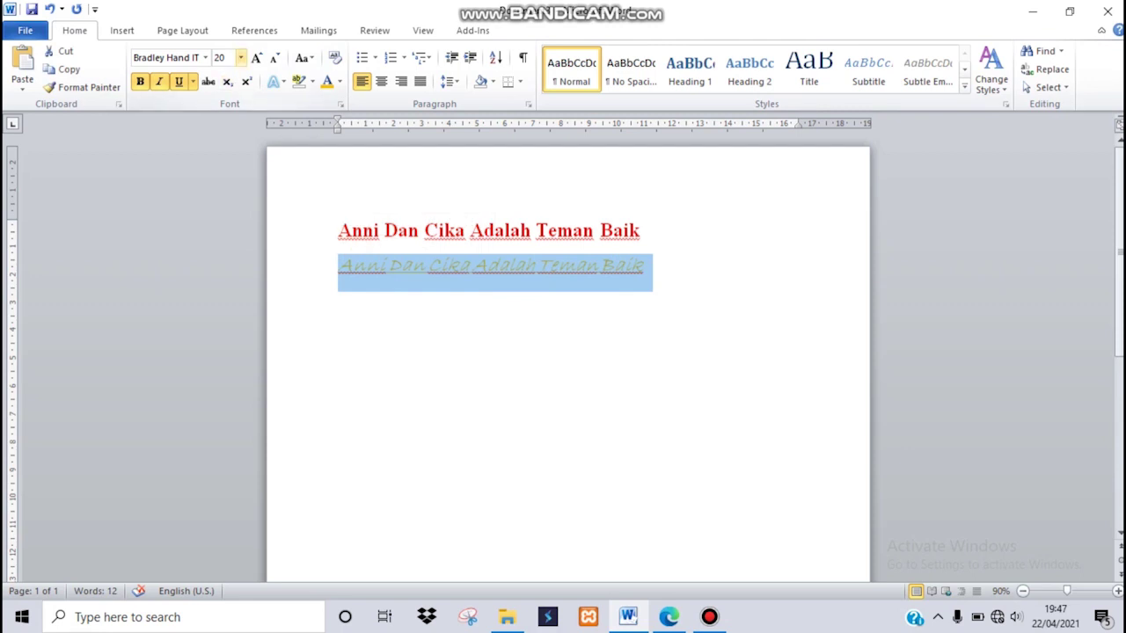
left_click(240, 57)
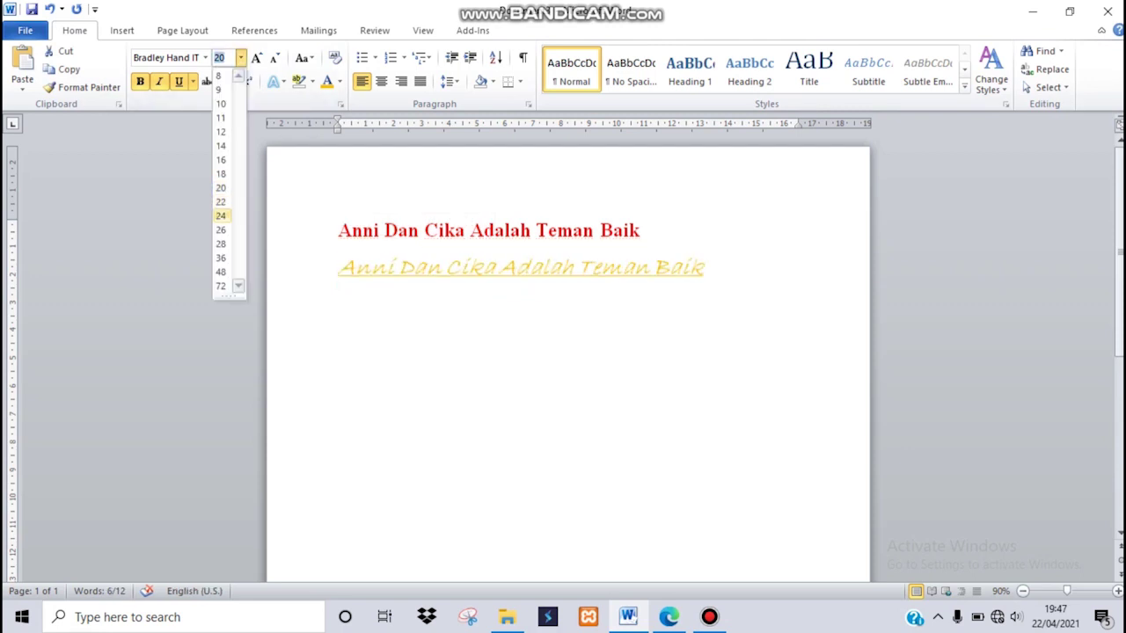
left_click(220, 243)
left_click(340, 315)
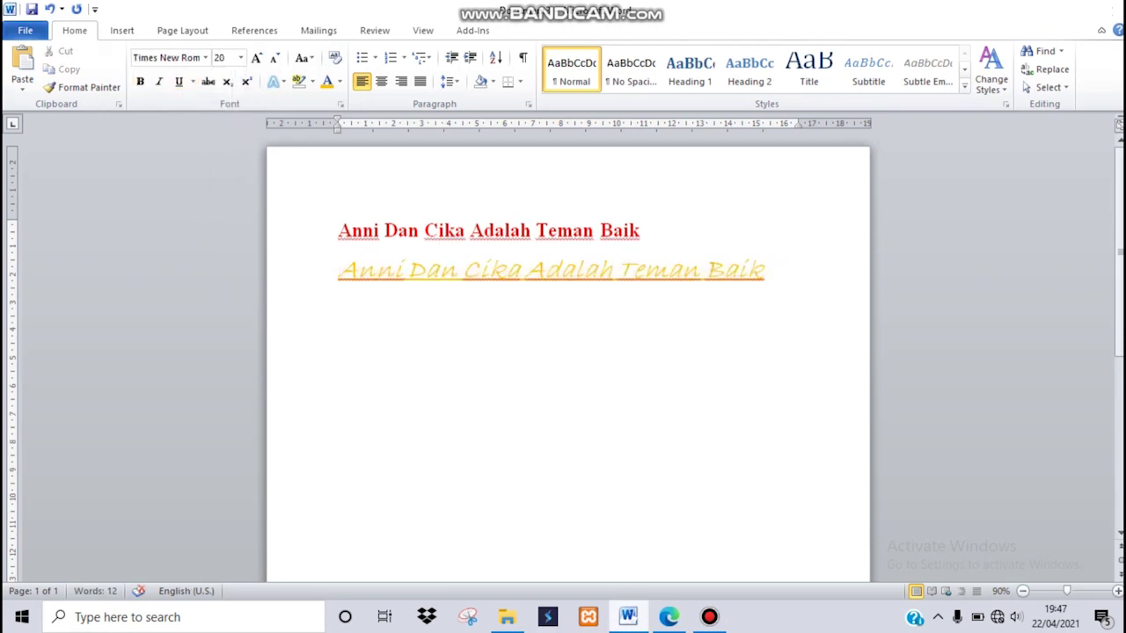
In the exercise PDF, select and copy the save instruction for exercise 1.
key("alt+Tab")
left_click_drag(367, 191, 594, 192)
key("ctrl+c")
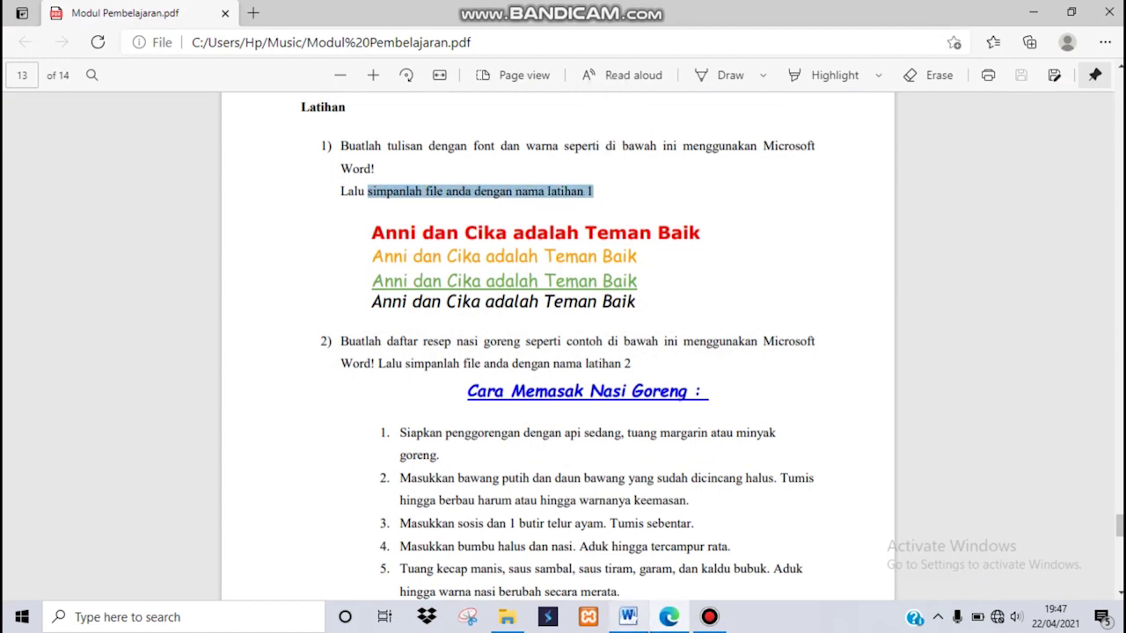
Save the document with Save As under the name 'latihan 1' in the LATIHAN folder.
key("alt+Tab")
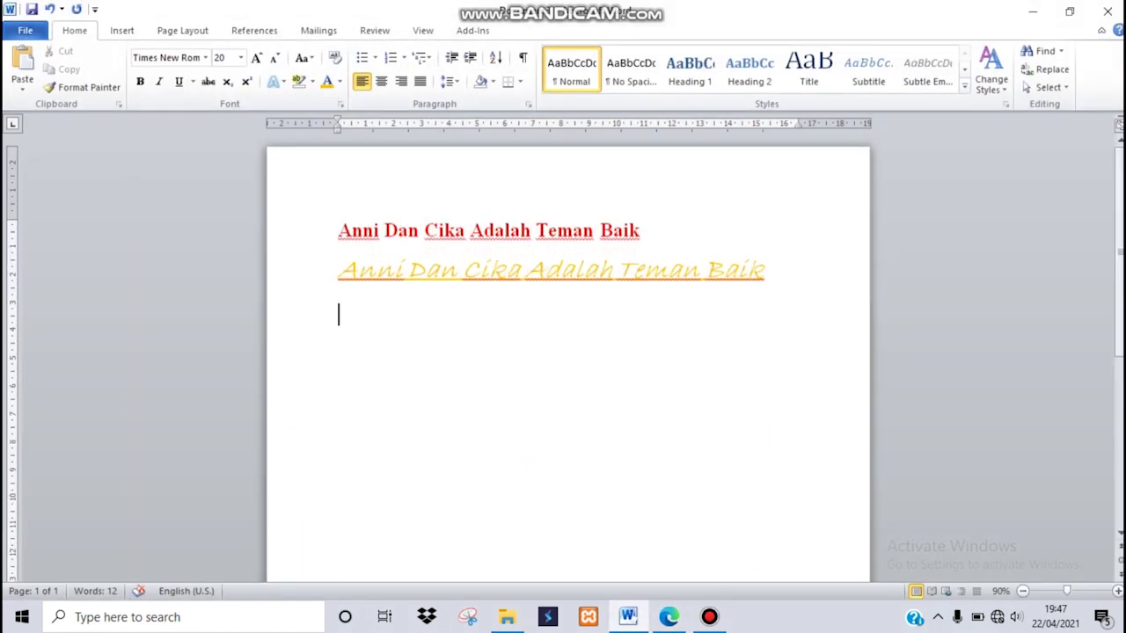
key("alt+f")
key("Down")
key("Down")
key("Return")
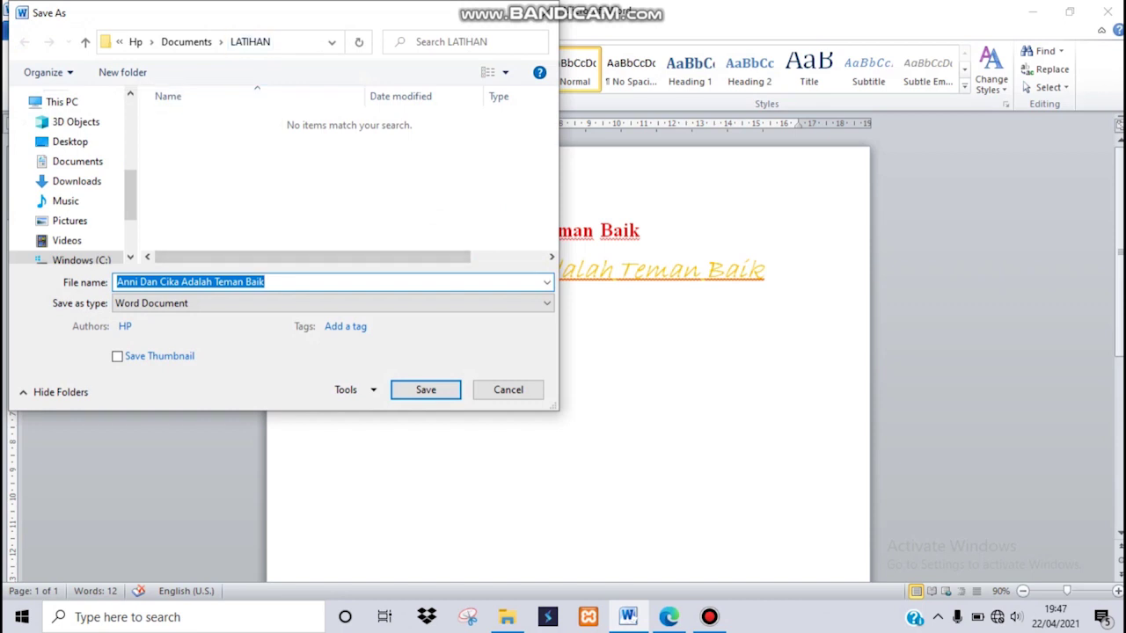
key("BackSpace")
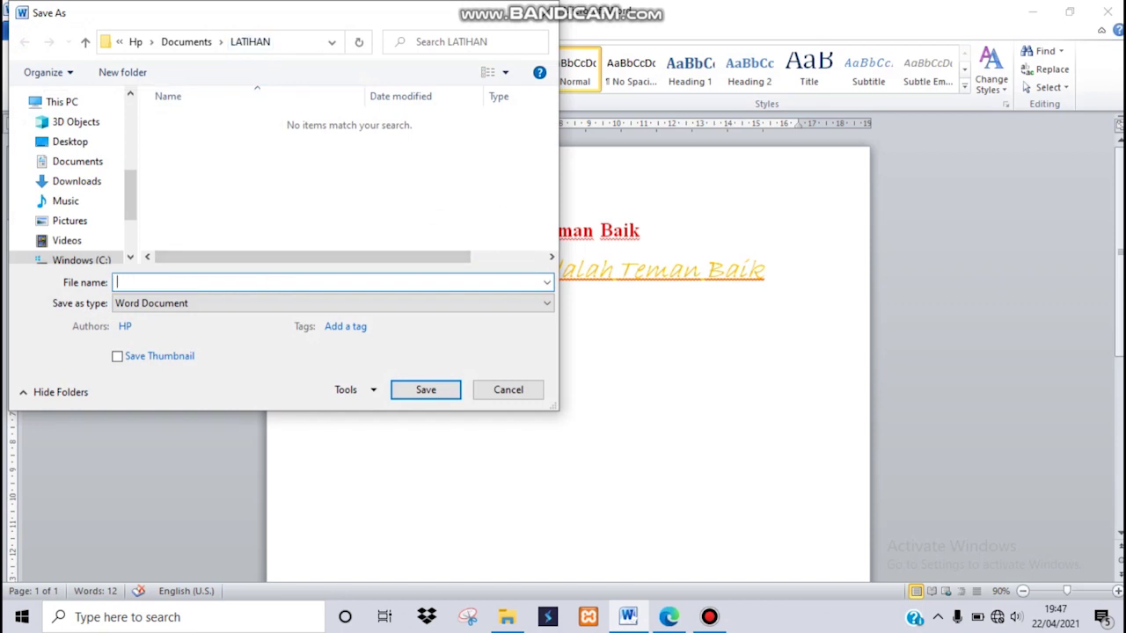
type("latihan 1")
key("Return")
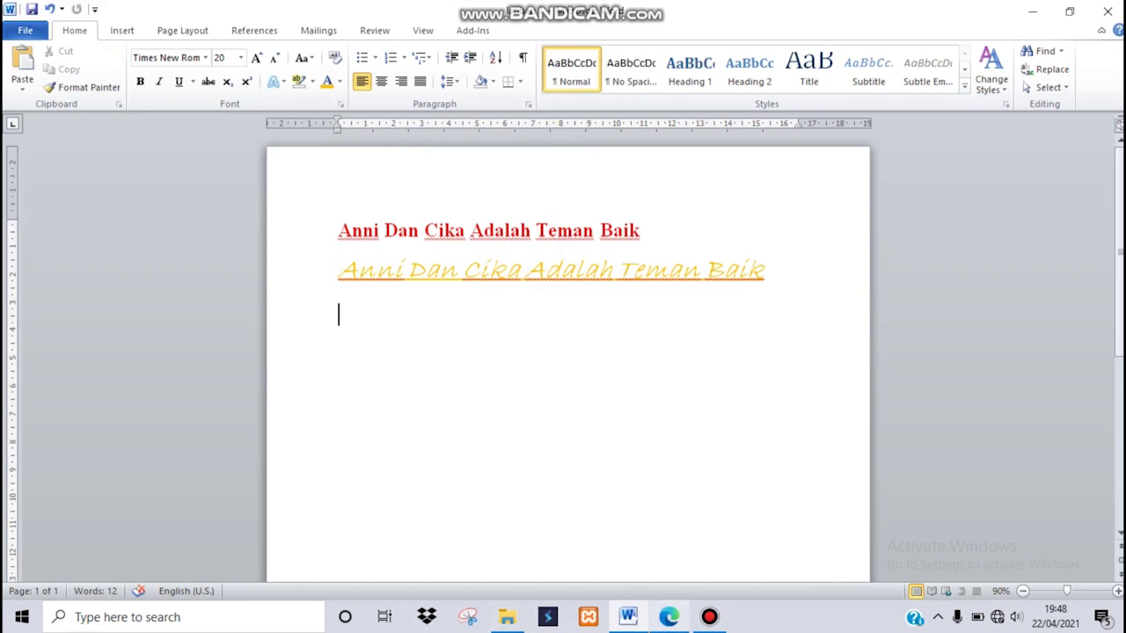
Scroll through the nasi goreng recipe exercise in the PDF.
left_click(669, 616)
scroll(563, 334, "down", 5)
scroll(563, 343, "up", 2)
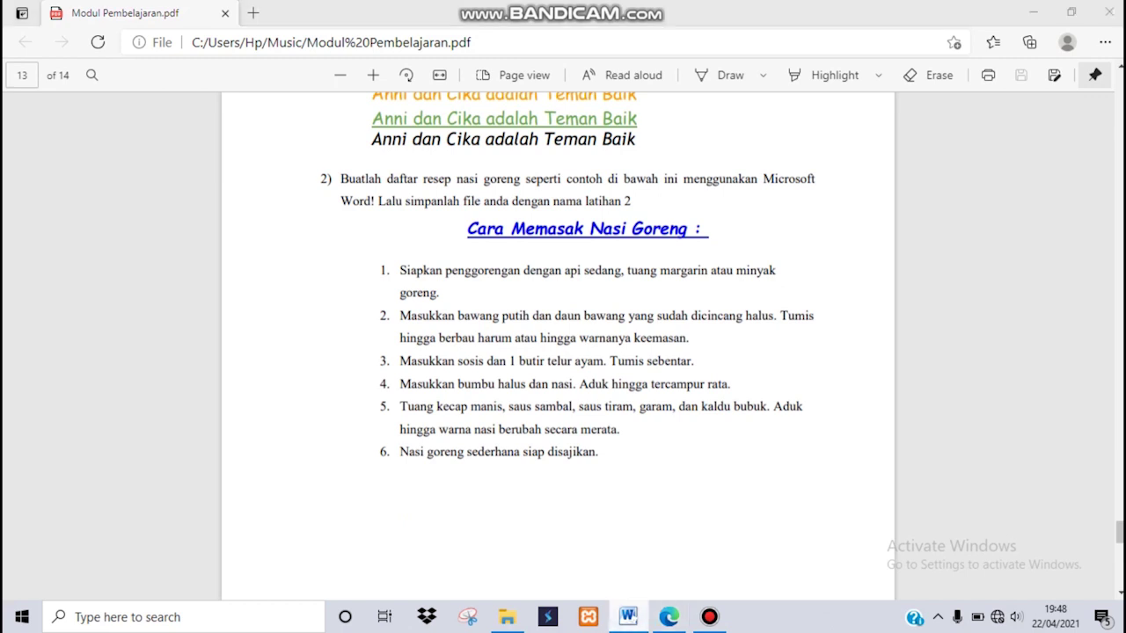
Start a new blank Word document from the Word taskbar jump list.
right_click(627, 616)
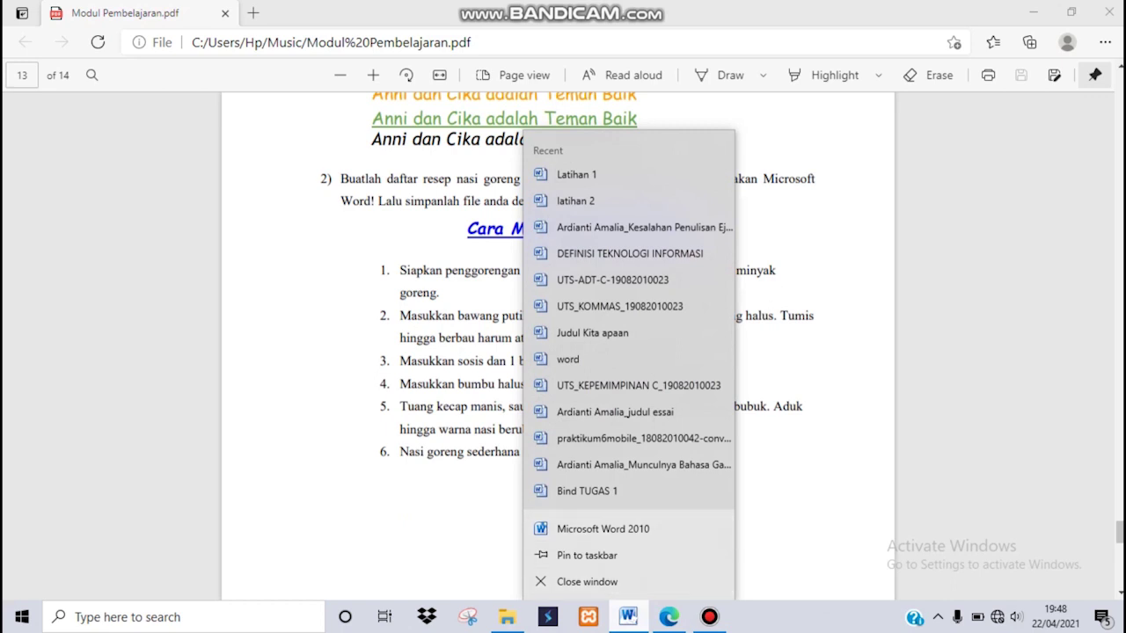
left_click(628, 617)
right_click(628, 617)
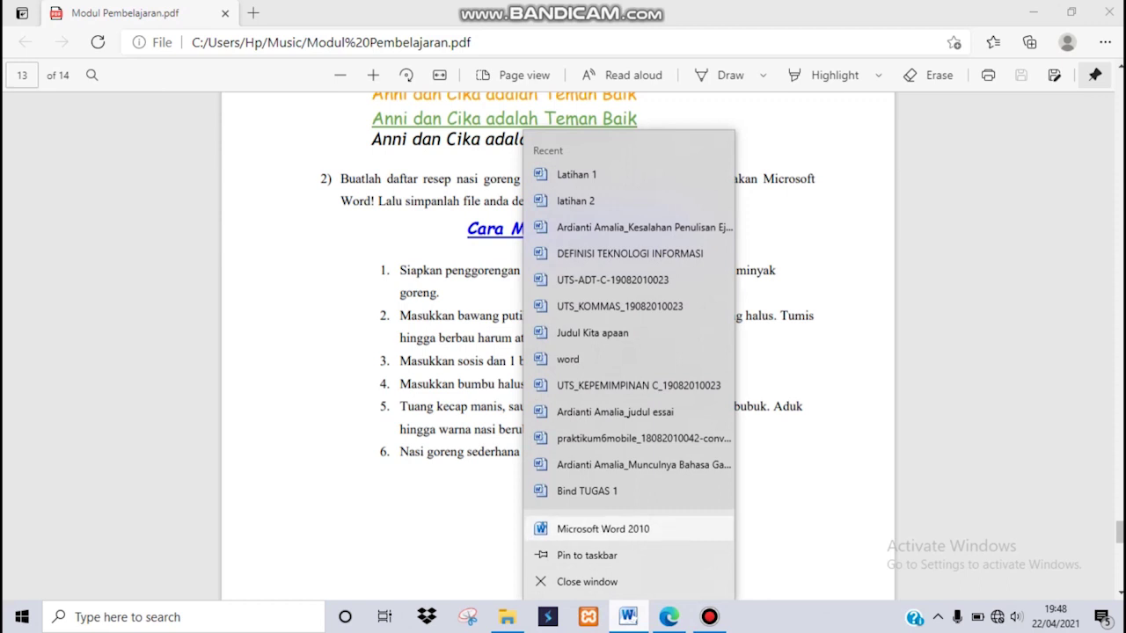
left_click(603, 528)
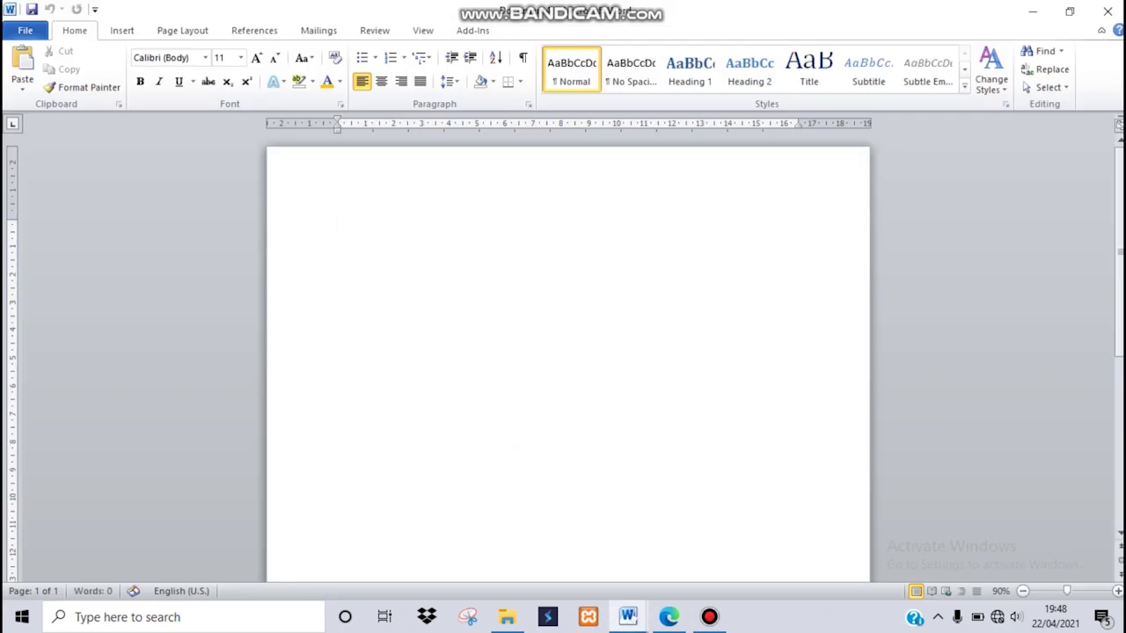
Copy the recipe title 'Cara Memasak Nasi Goreng' from the PDF and bring up the blank document.
left_click(670, 617)
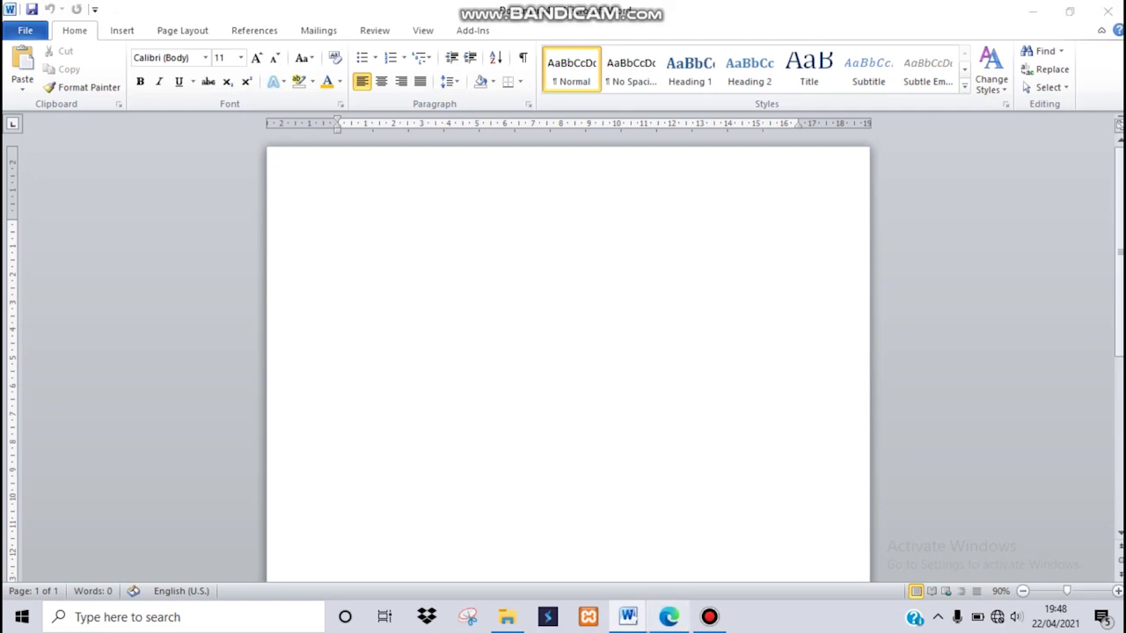
left_click_drag(467, 229, 695, 229)
key("ctrl+c")
left_click(629, 616)
left_click(723, 553)
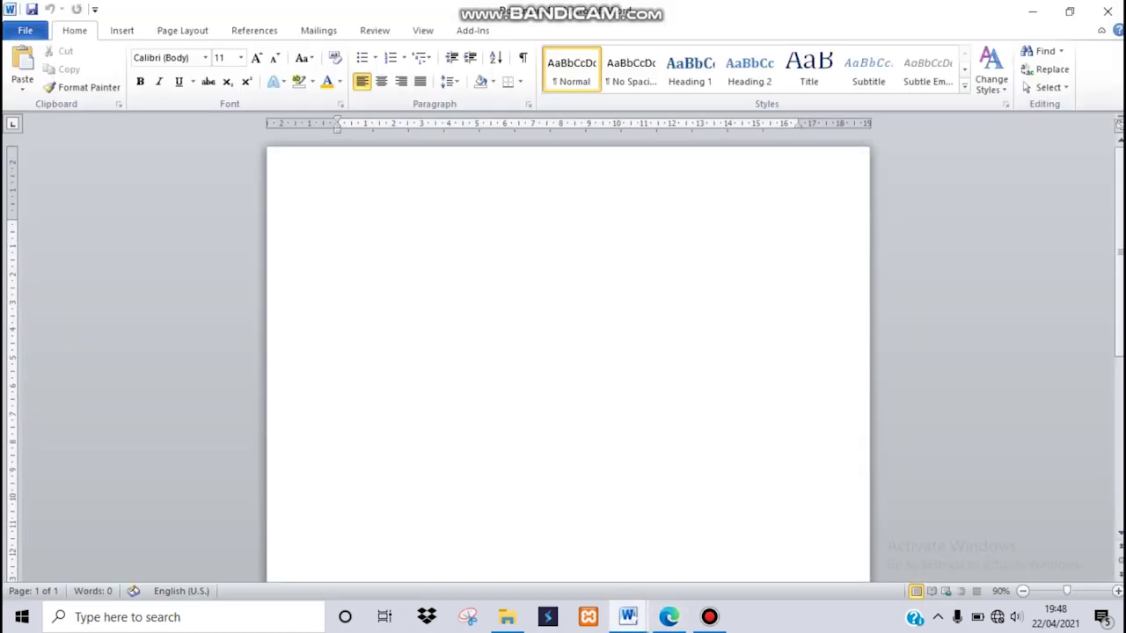
Type 'cara memasak nasi goreng' in the new document and select the line.
type("cara memasaka")
key("BackSpace")
key("BackSpace")
type("nasi goreng")
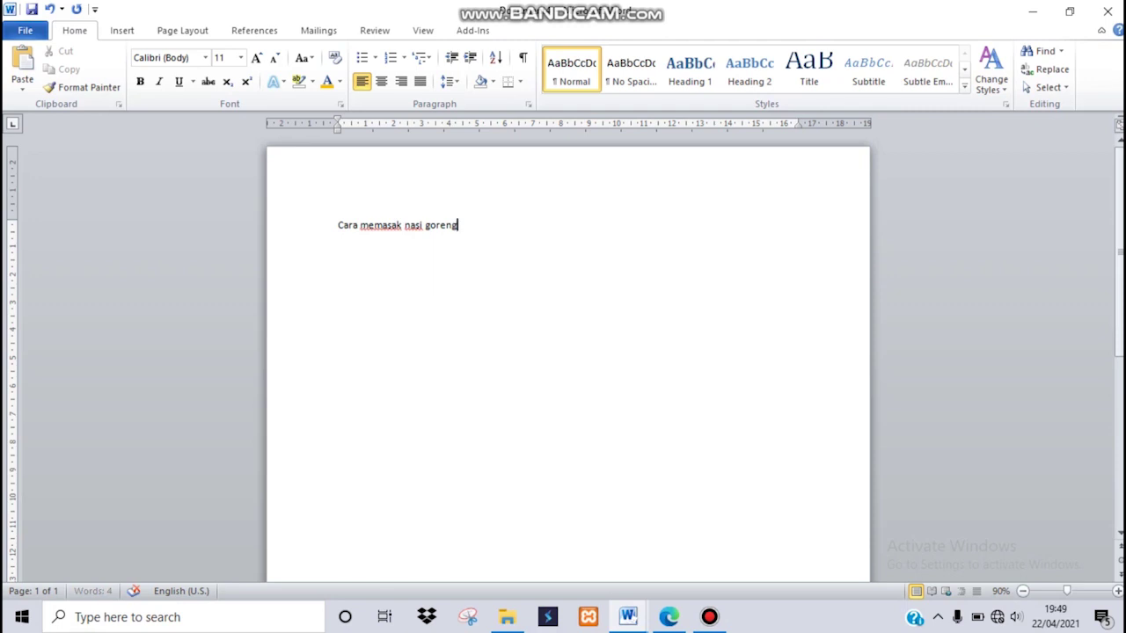
key("ctrl+shift+Left")
key("ctrl+shift+Left")
key("ctrl+shift+Left")
key("ctrl+shift+Left")
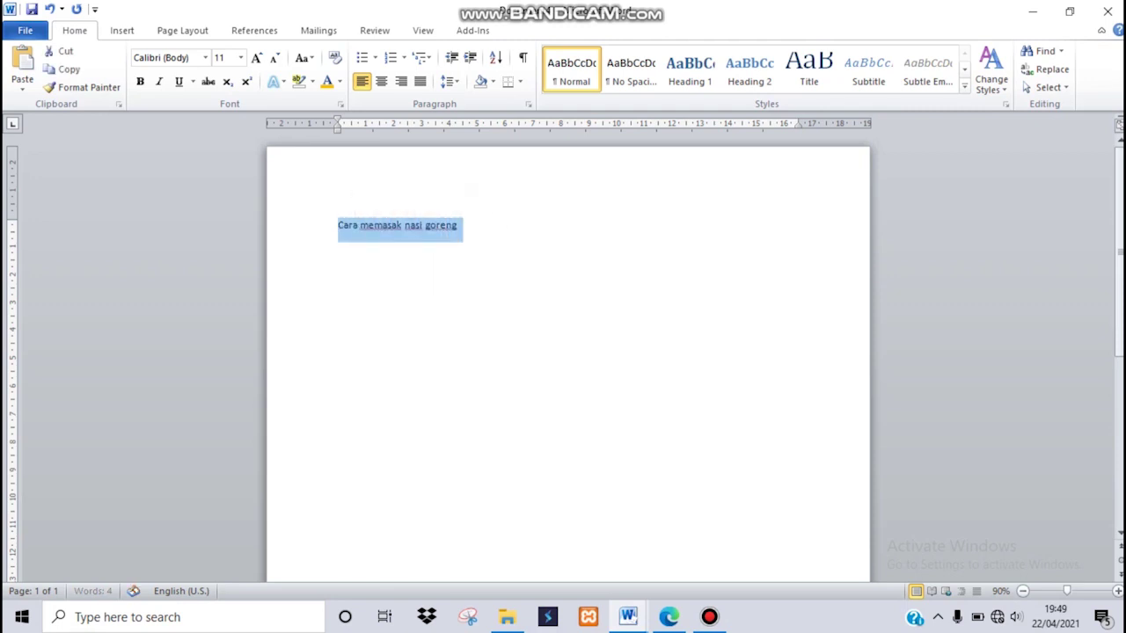
left_click(340, 81)
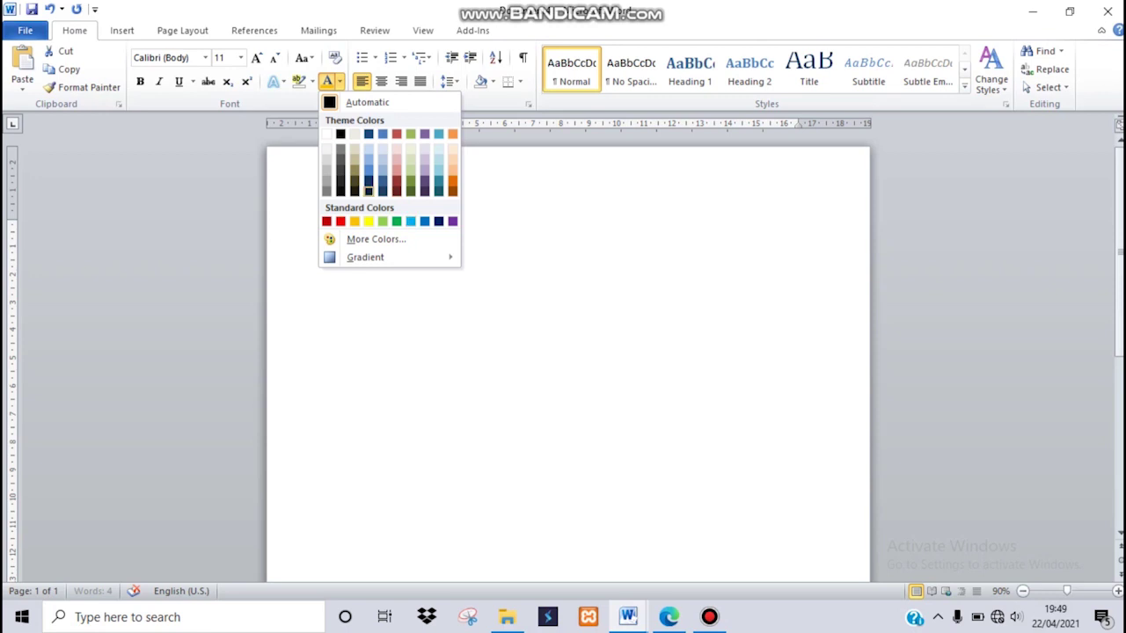
left_click(368, 191)
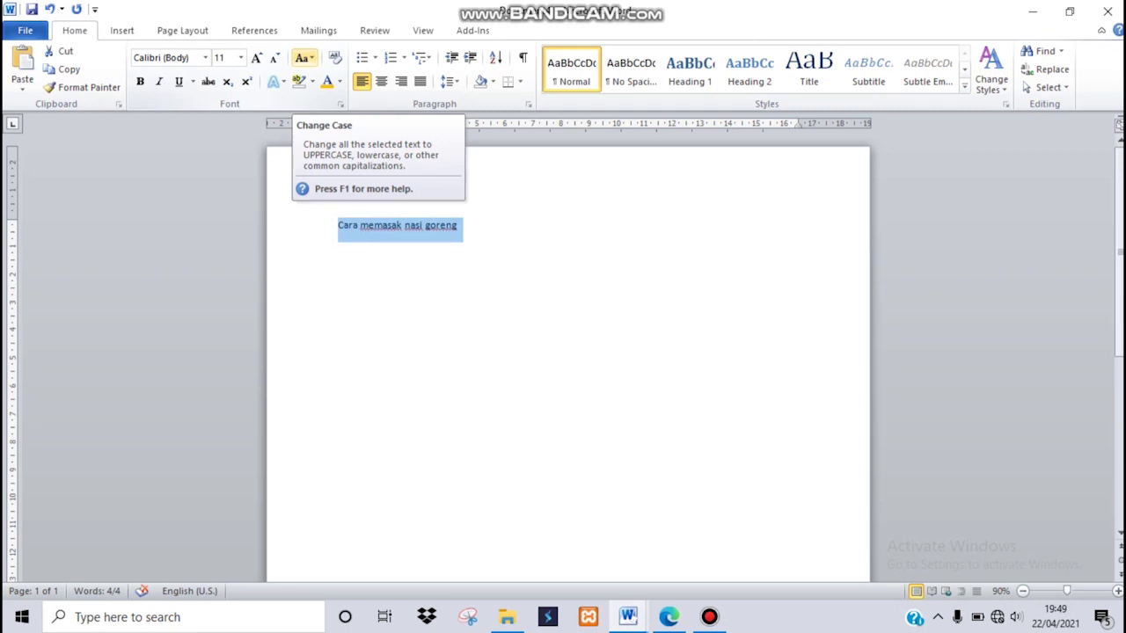
Make the heading Capitalize Each Word, 20 pt and light blue.
left_click(303, 57)
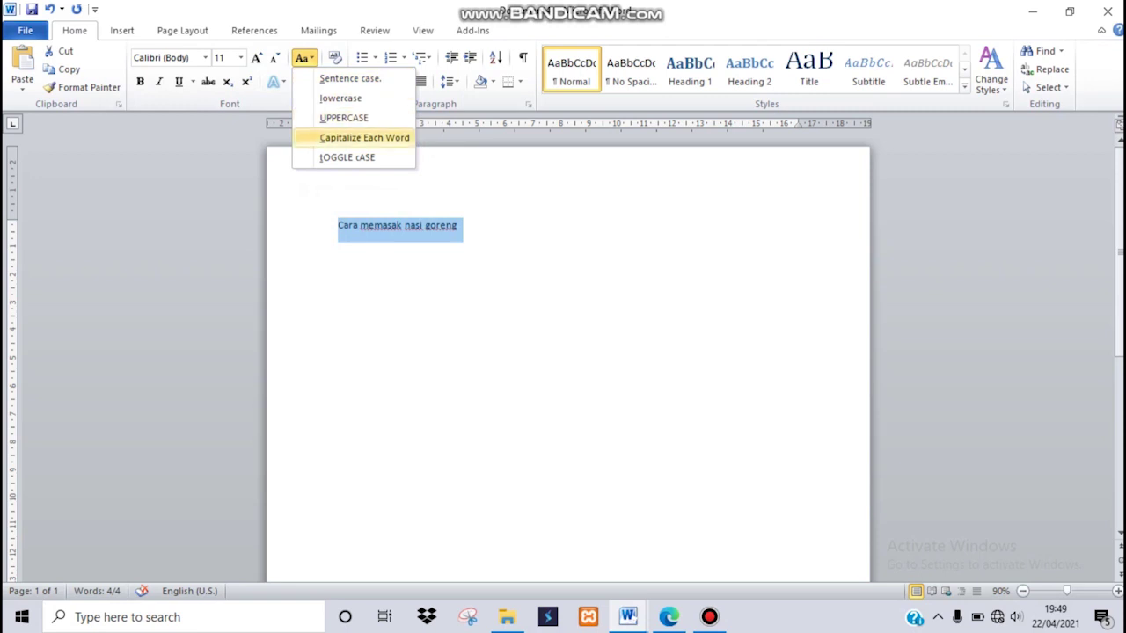
left_click(365, 138)
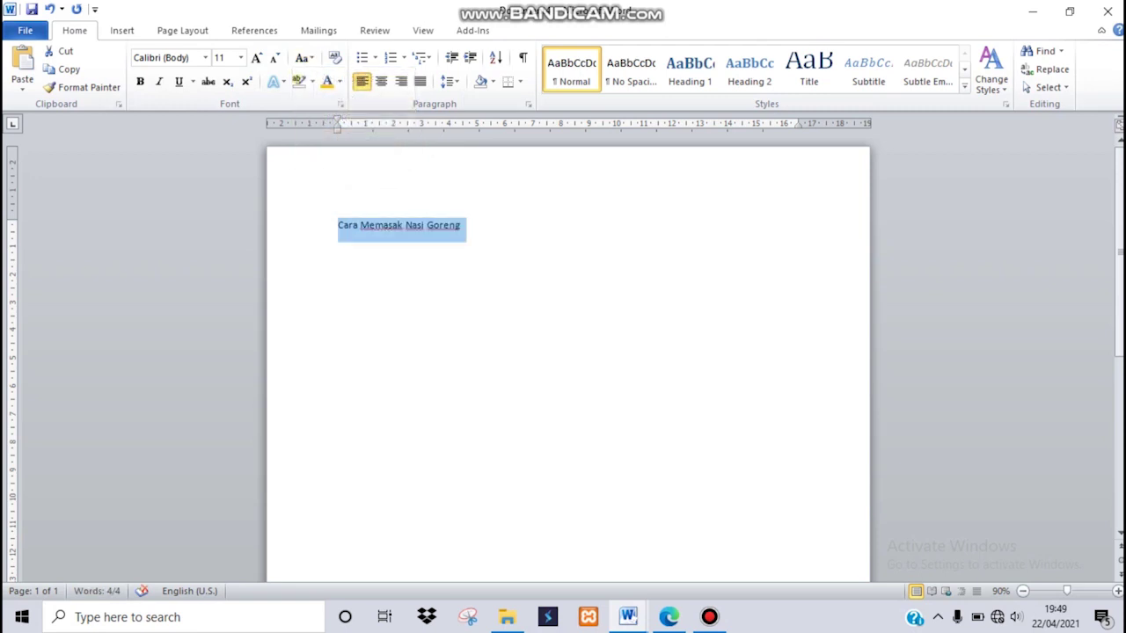
left_click(241, 57)
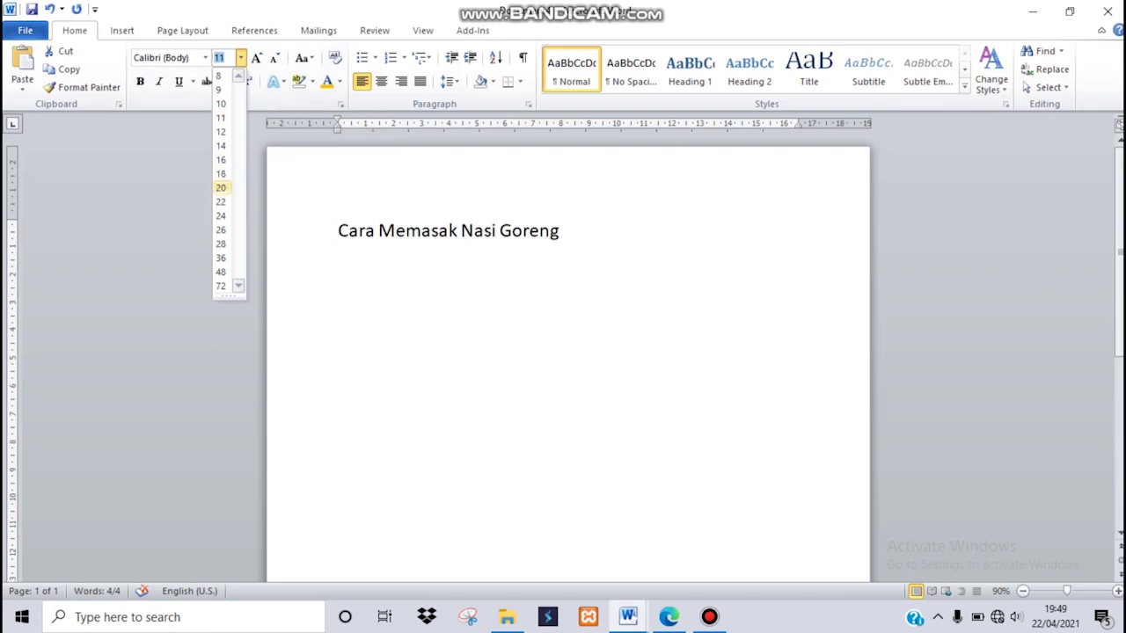
left_click(221, 188)
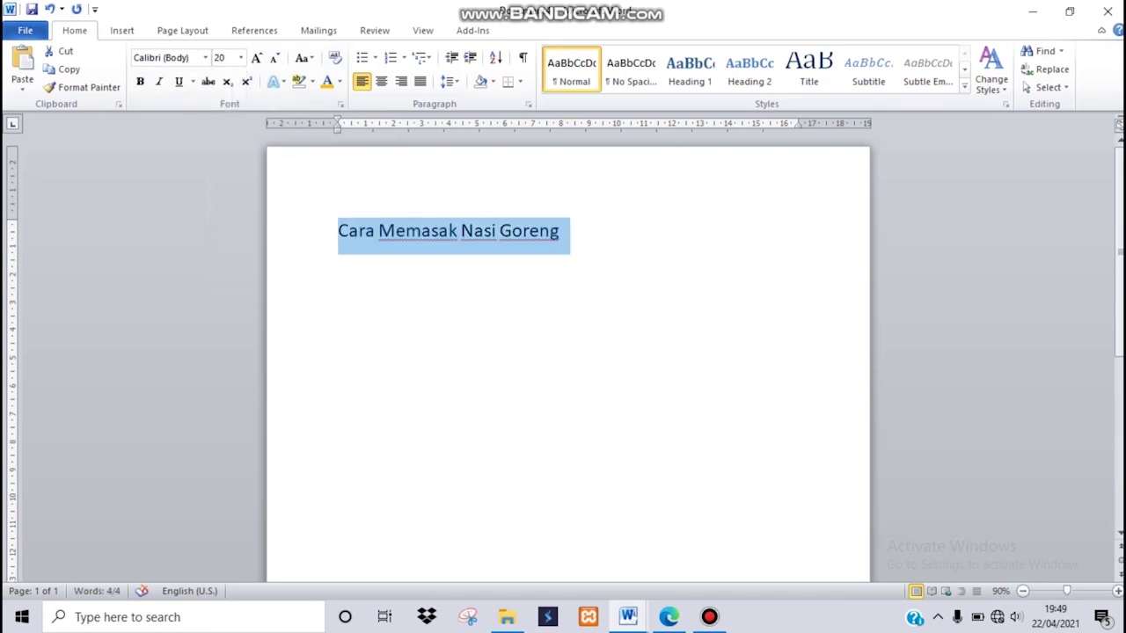
left_click(339, 81)
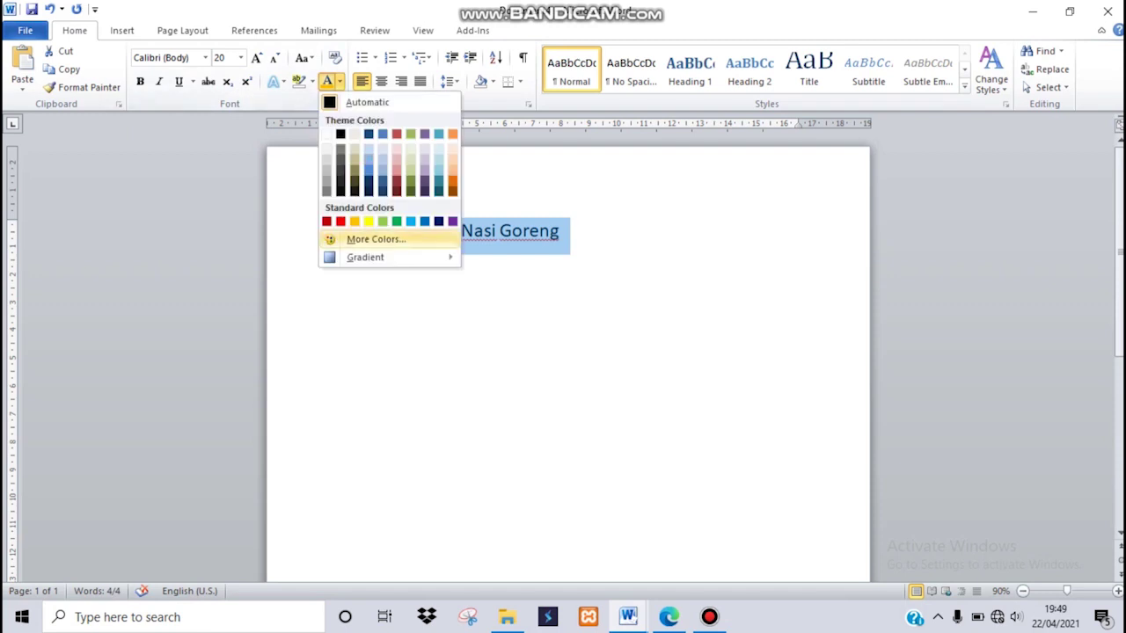
left_click(424, 221)
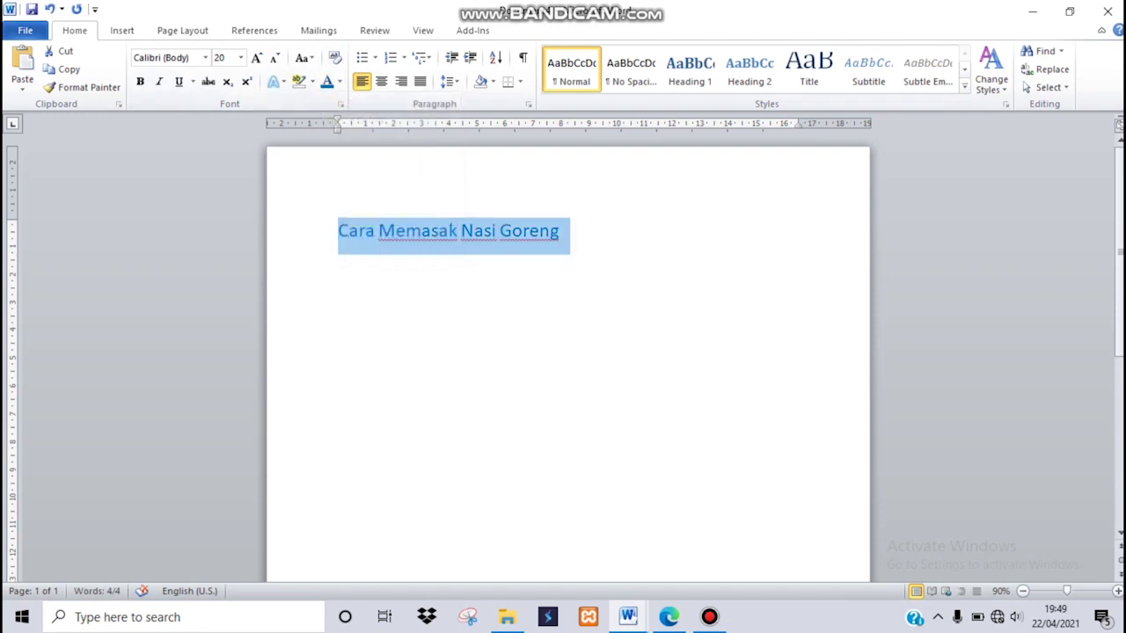
Compare the heading with the recipe PDF, then go back to the Word document.
left_click(669, 617)
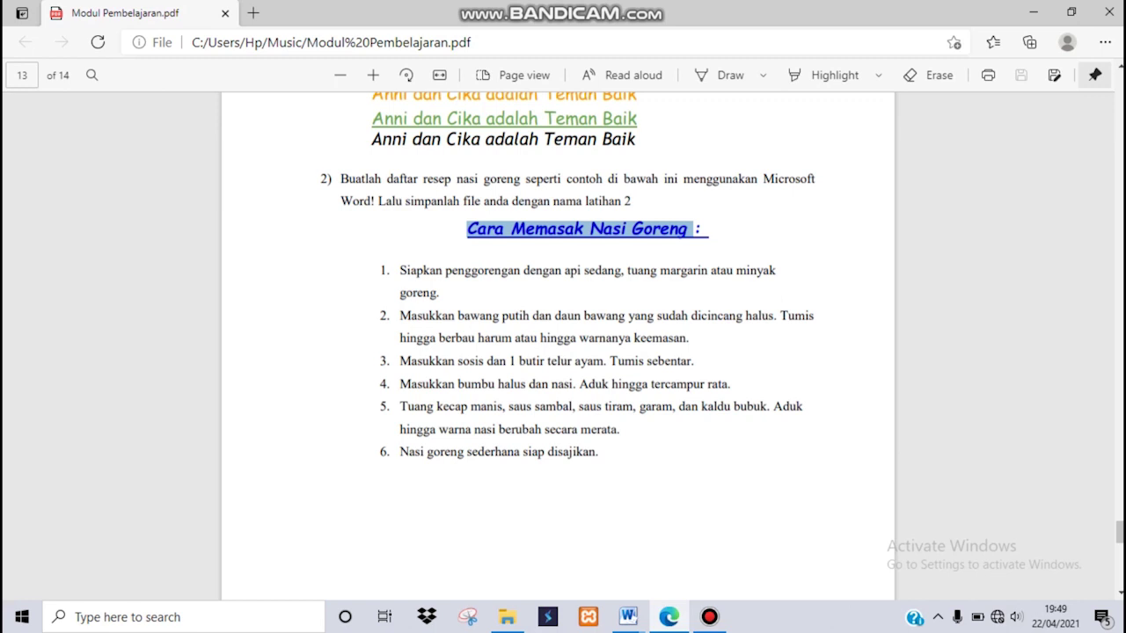
left_click(628, 616)
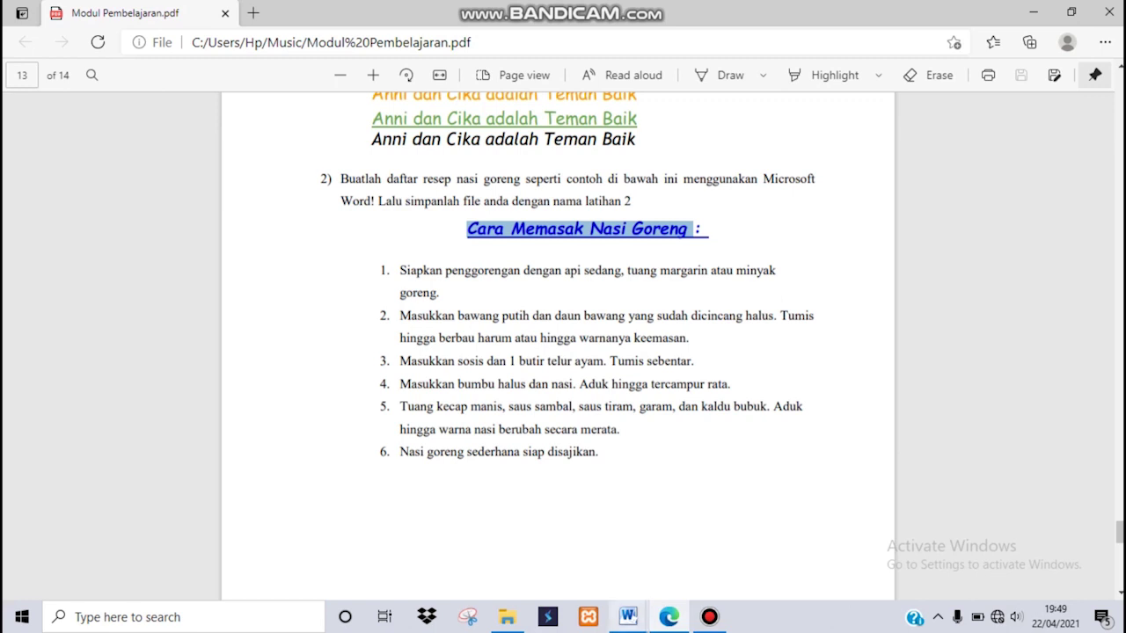
left_click(730, 541)
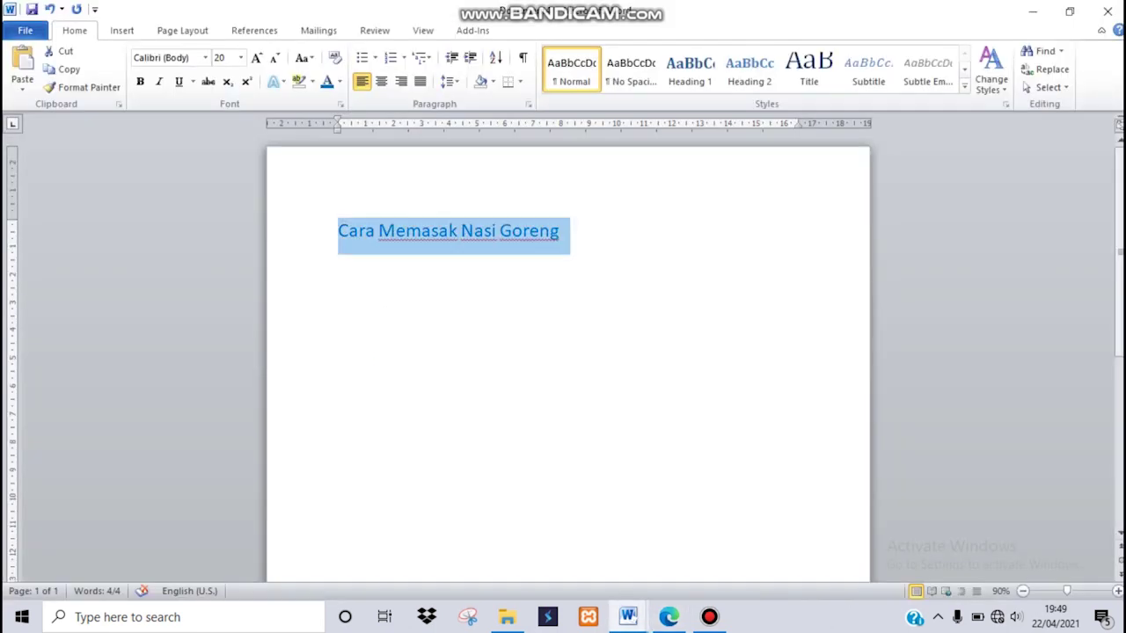
Change the blue 20-pt heading's font from Calibri to Broadway.
left_click(205, 58)
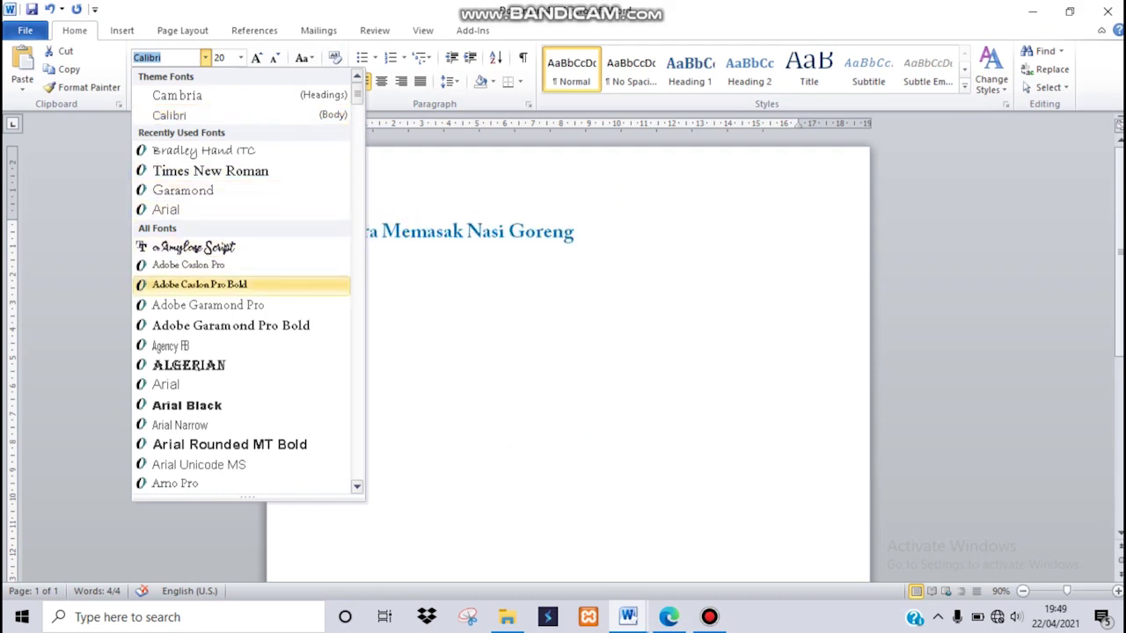
scroll(211, 325, "down", 5)
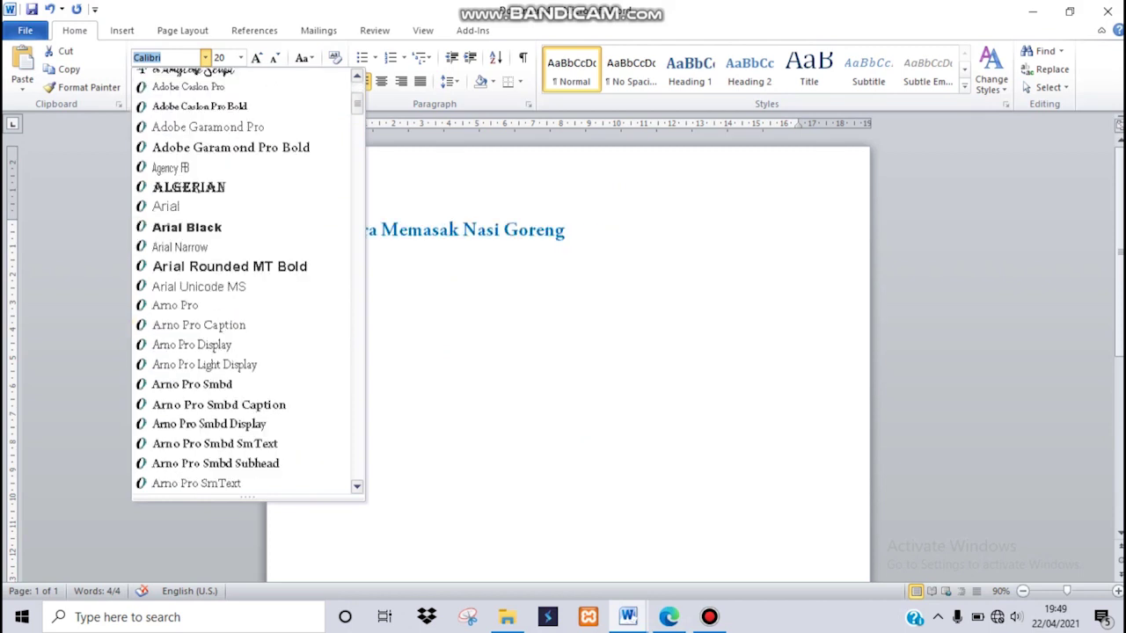
scroll(211, 325, "down", 9)
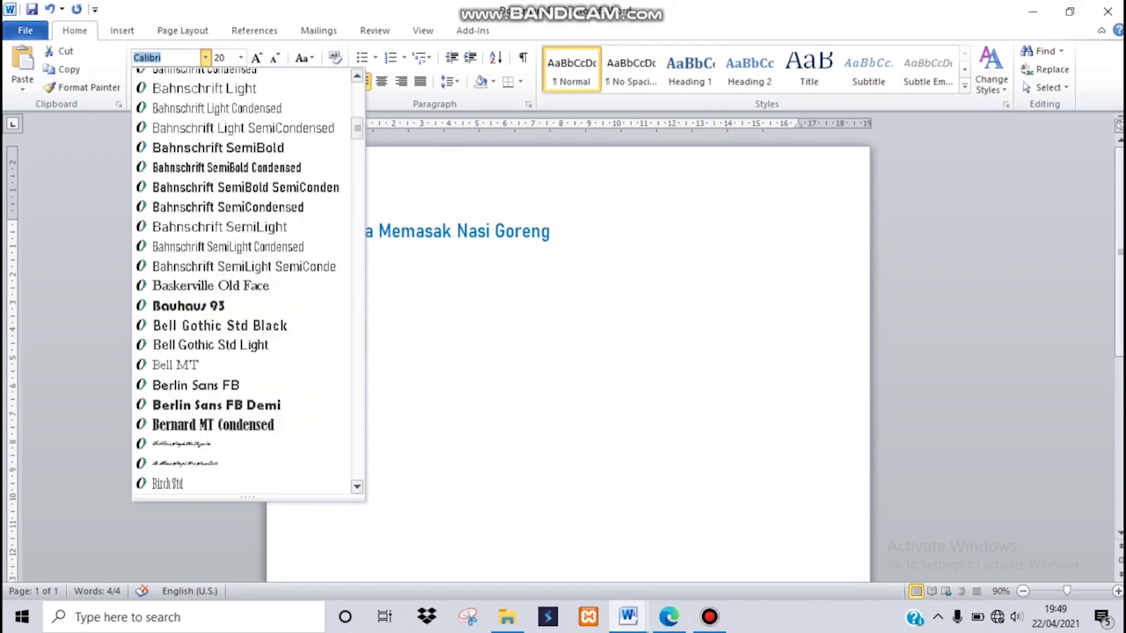
scroll(246, 282, "down", 4)
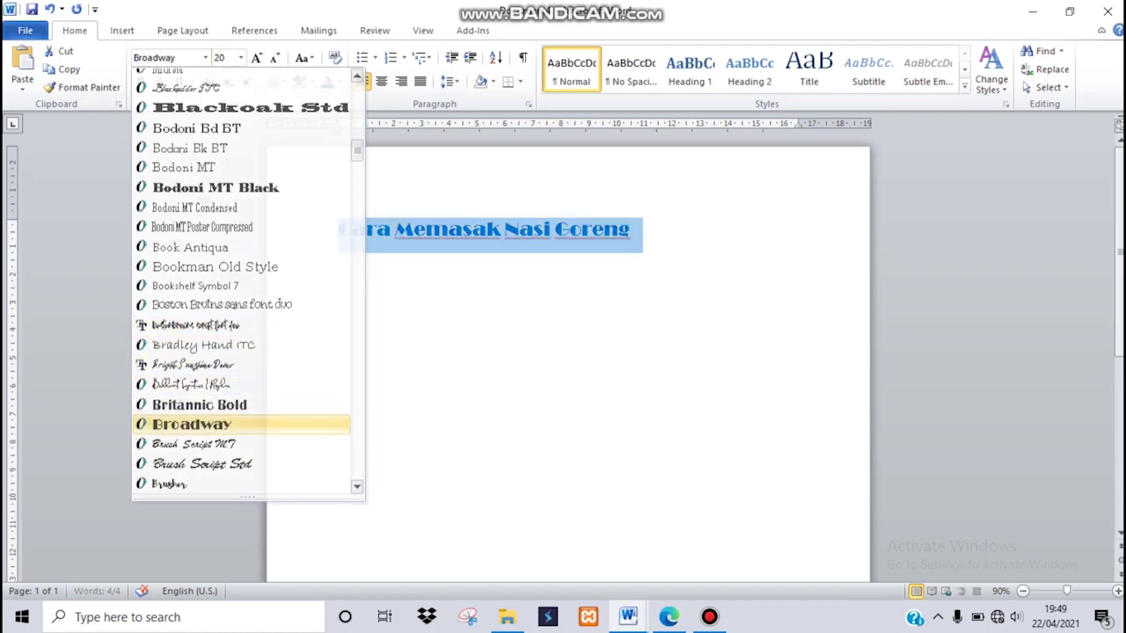
left_click(191, 424)
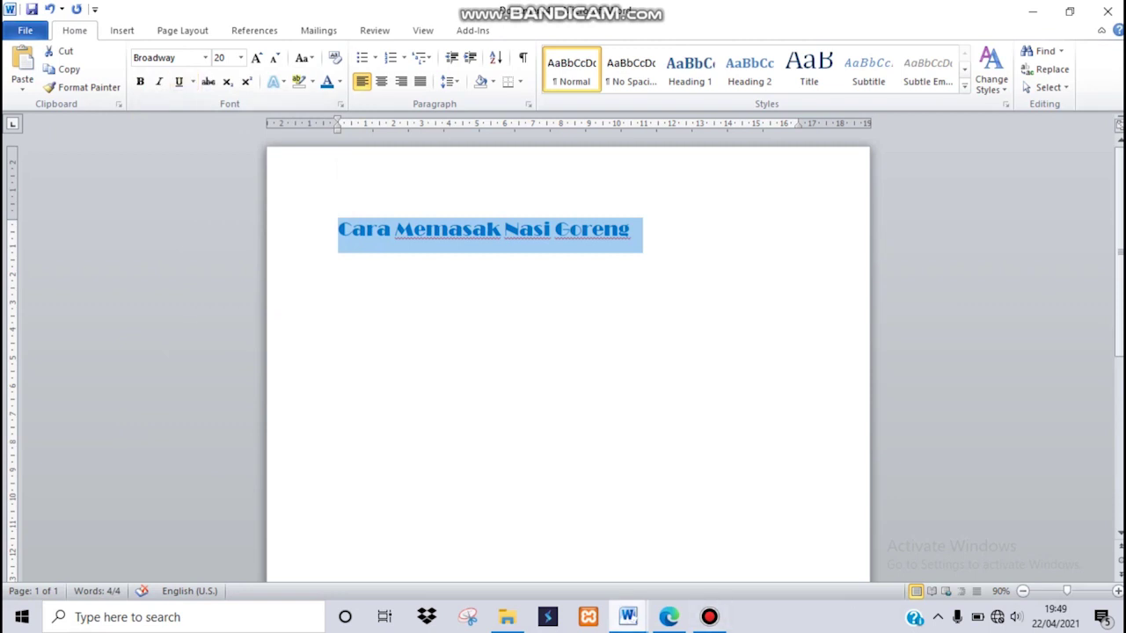
Check the PDF example, then select the whole title and underline it.
left_click(669, 617)
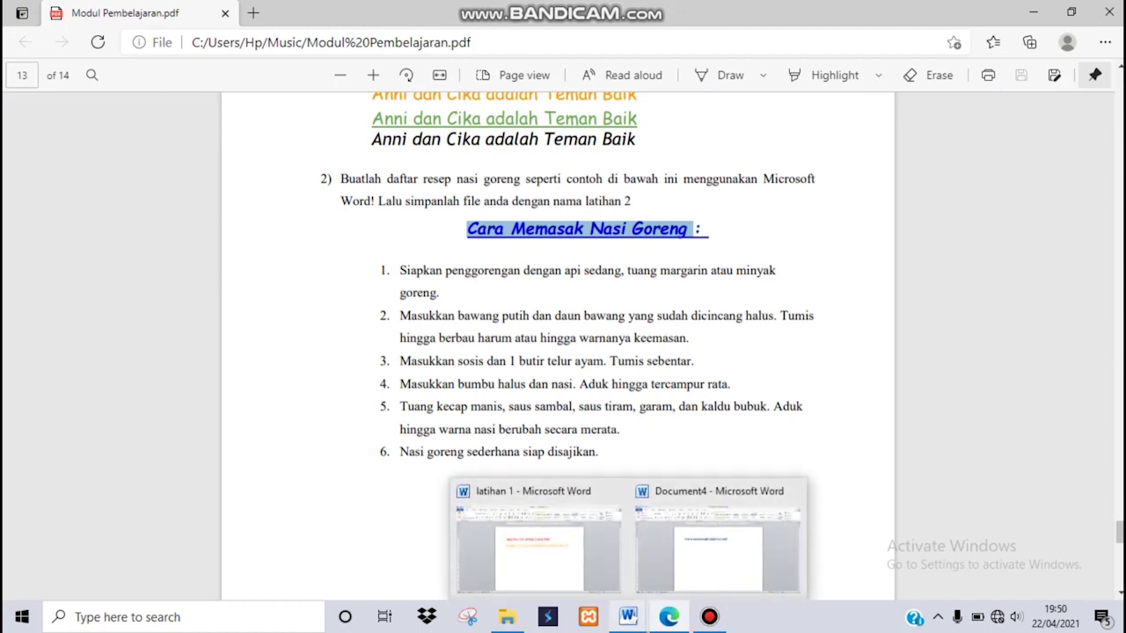
left_click(717, 541)
key("ctrl+a")
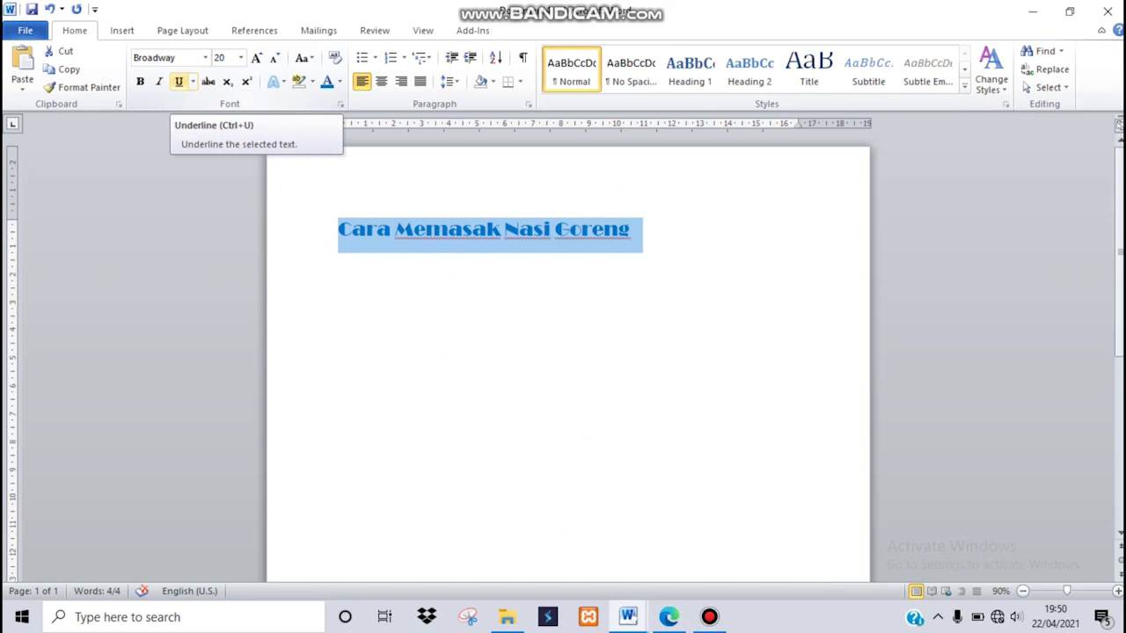
left_click(178, 81)
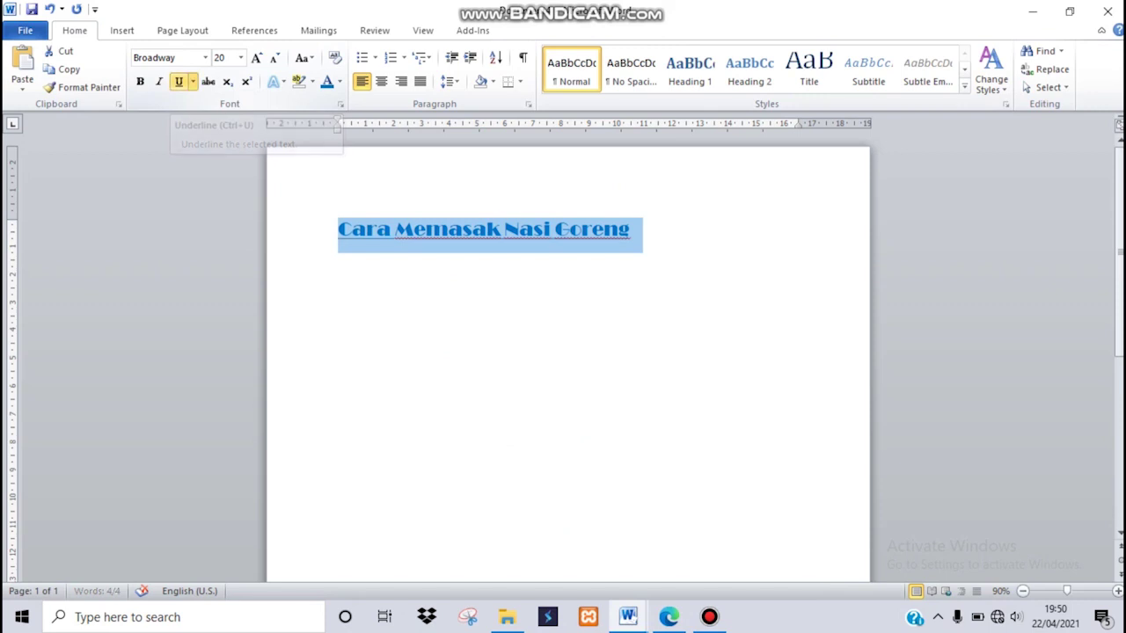
Centre the title and add ' :' at its end.
left_click(631, 228)
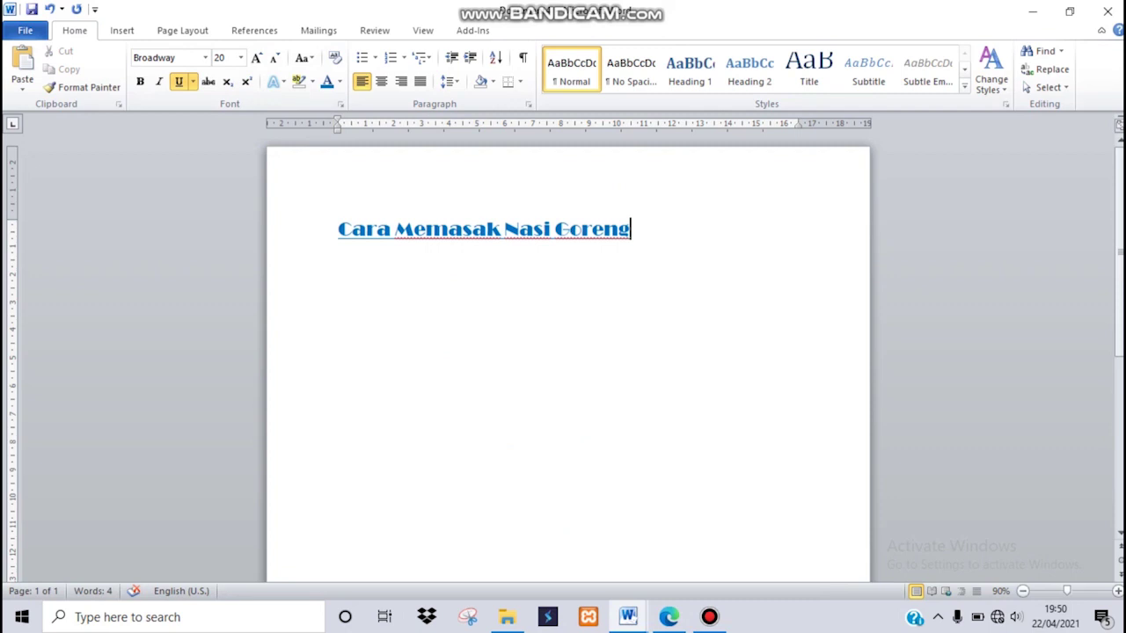
left_click_drag(631, 229, 338, 231)
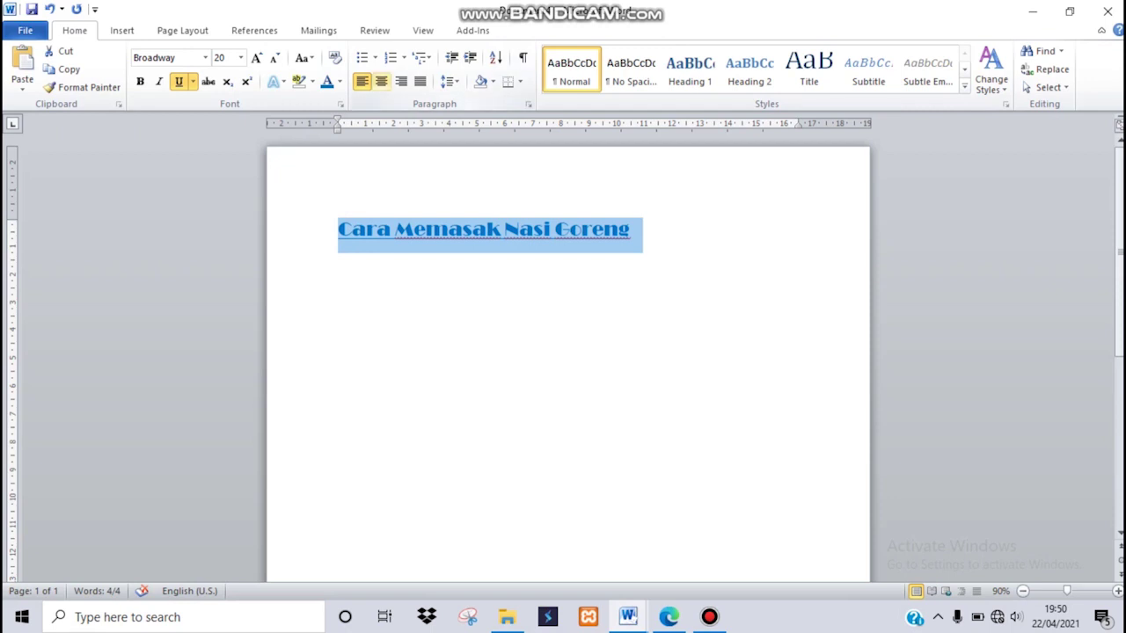
left_click(381, 81)
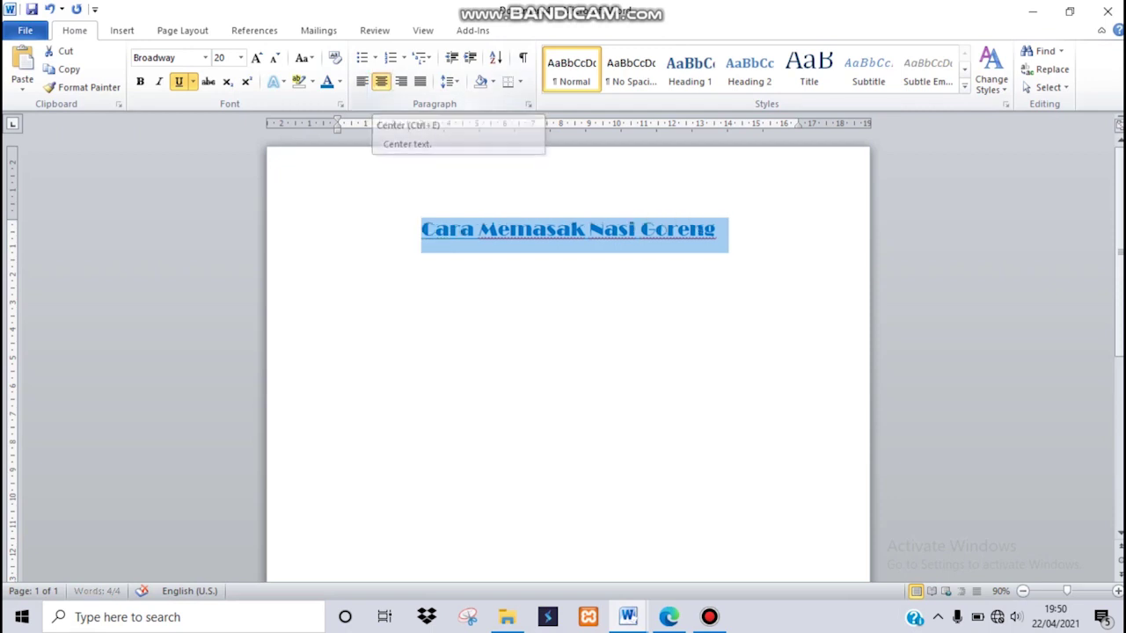
left_click(716, 231)
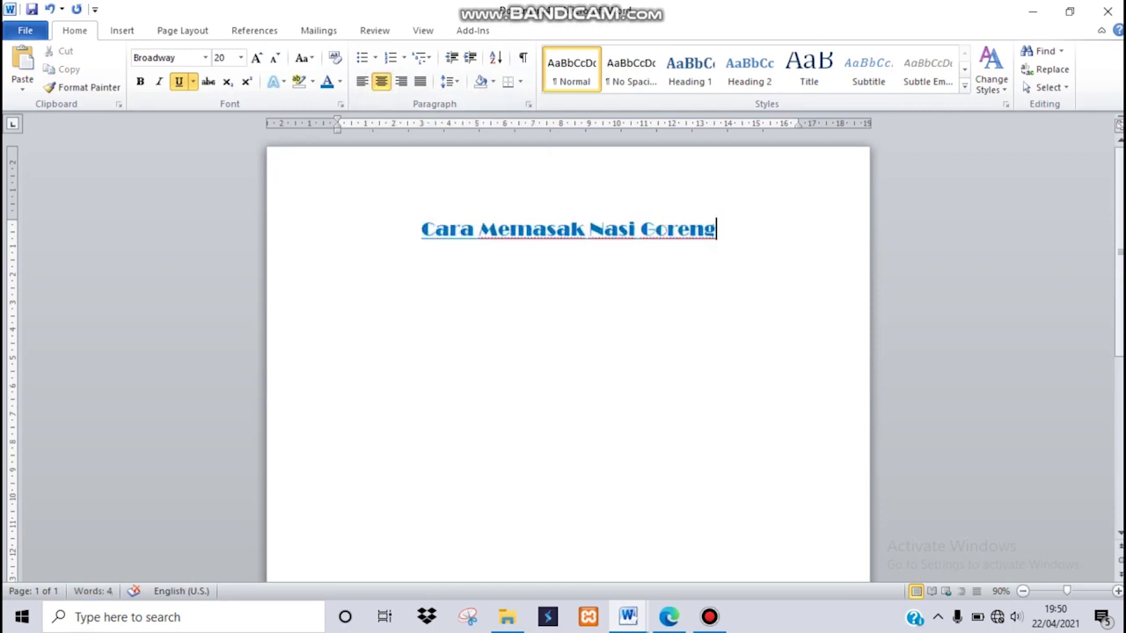
type(":")
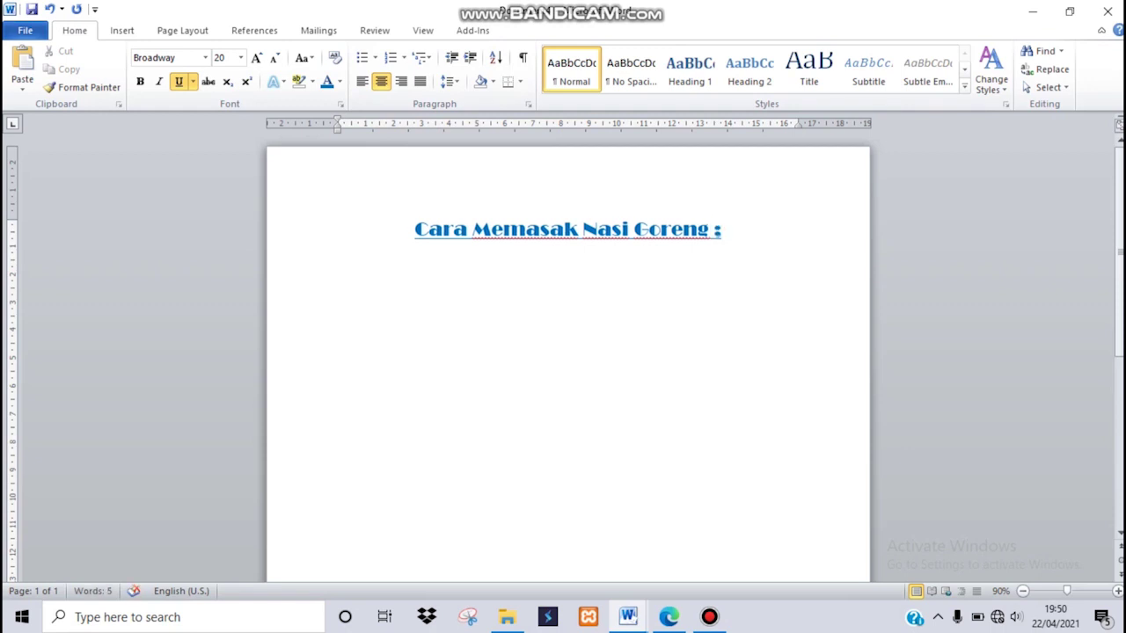
Review the six recipe steps in the PDF and return to Word.
left_click(669, 617)
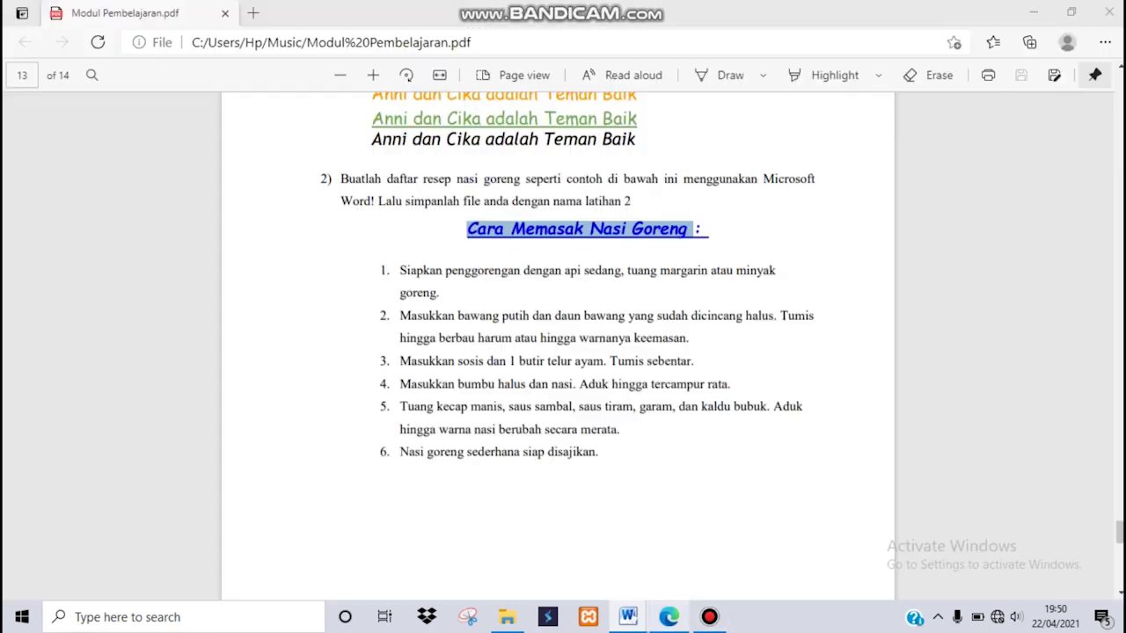
scroll(569, 276, "down", 1)
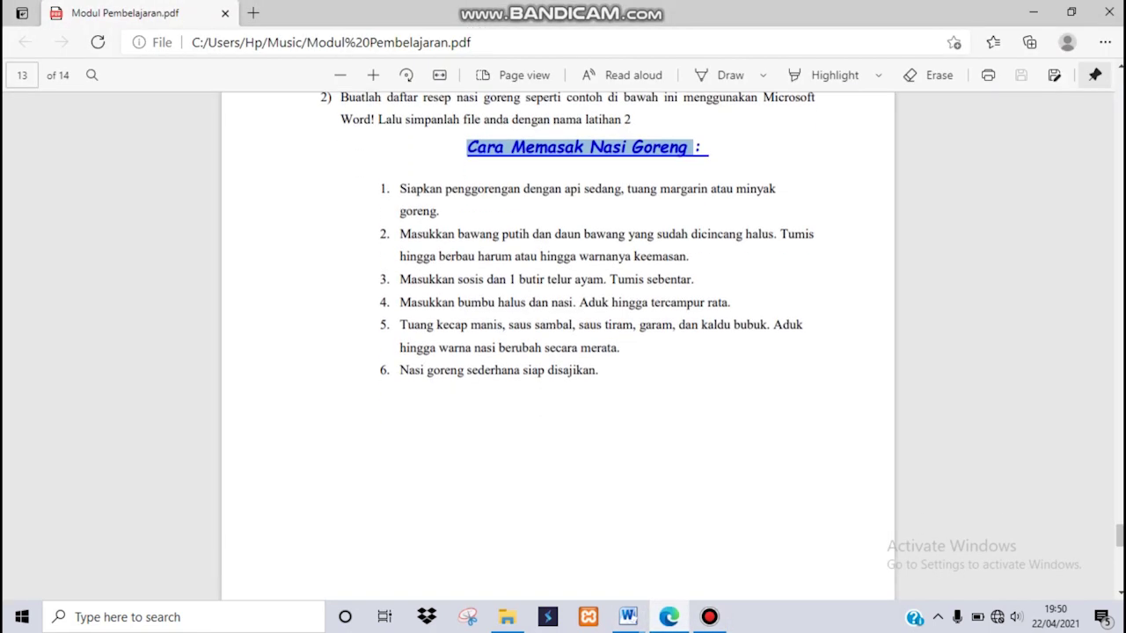
left_click_drag(400, 188, 596, 370)
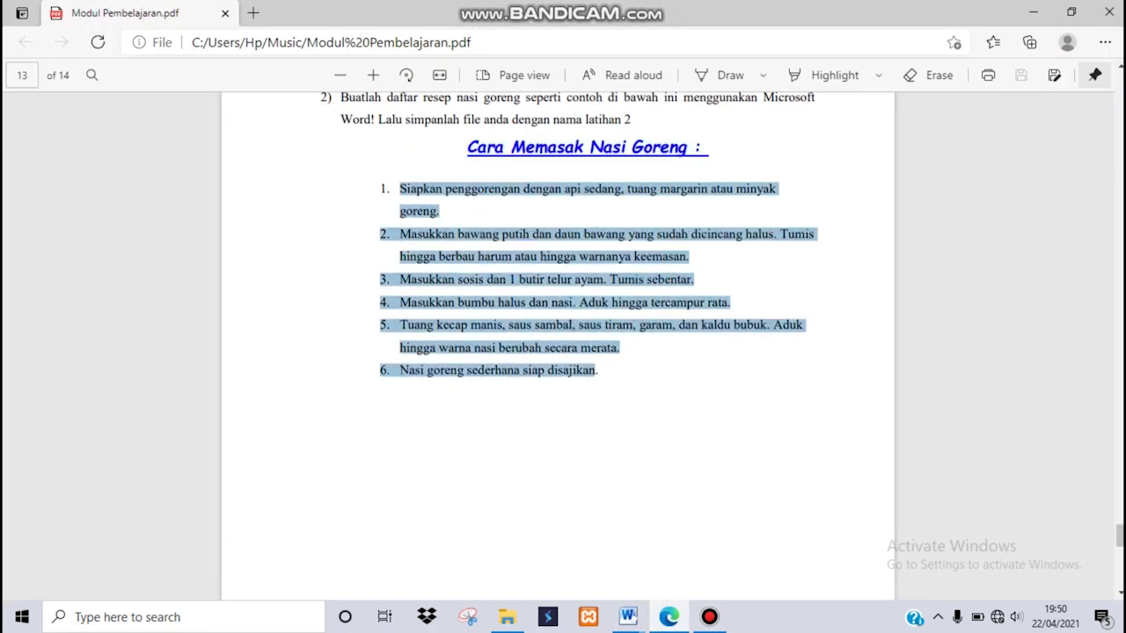
left_click(596, 371)
key("alt+Tab")
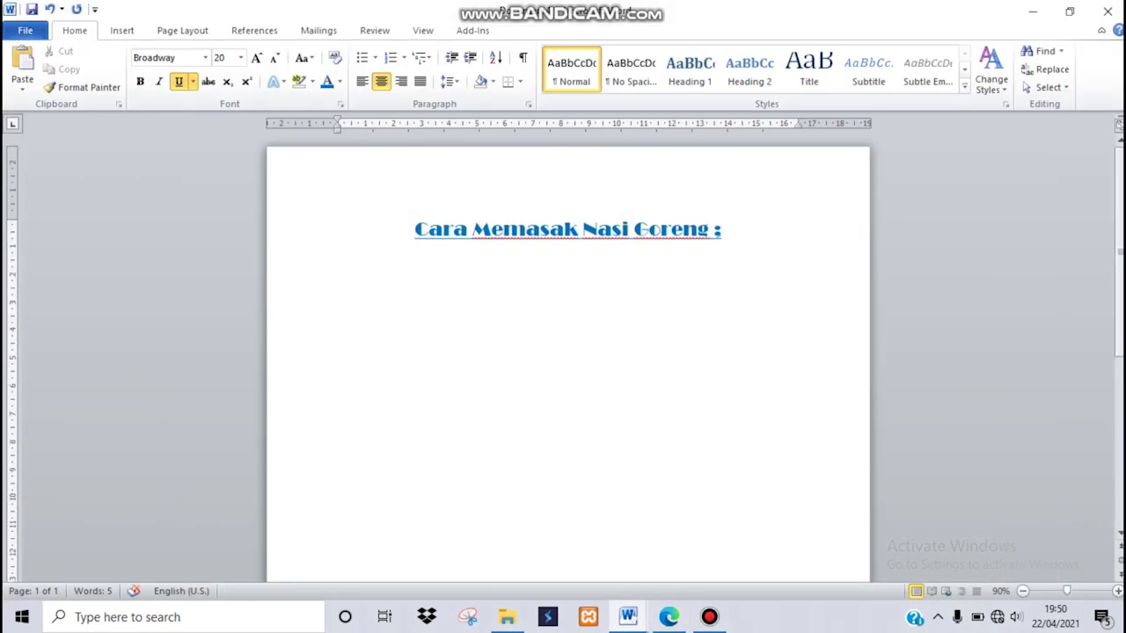
Add a new justified line below the title, checking the PDF example.
key("Return")
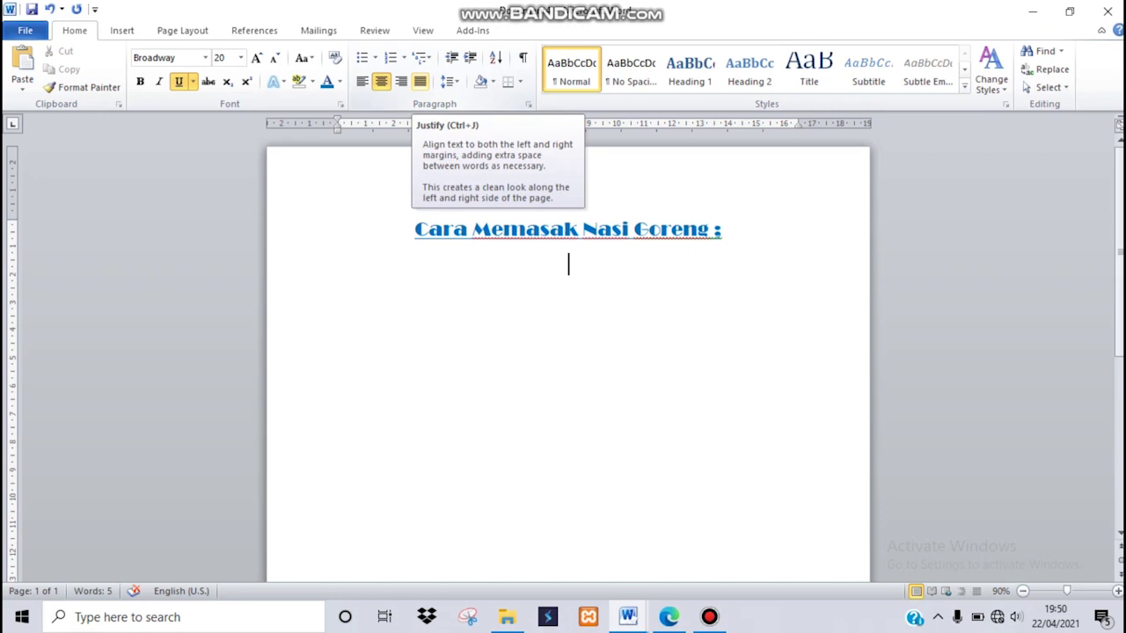
left_click(420, 80)
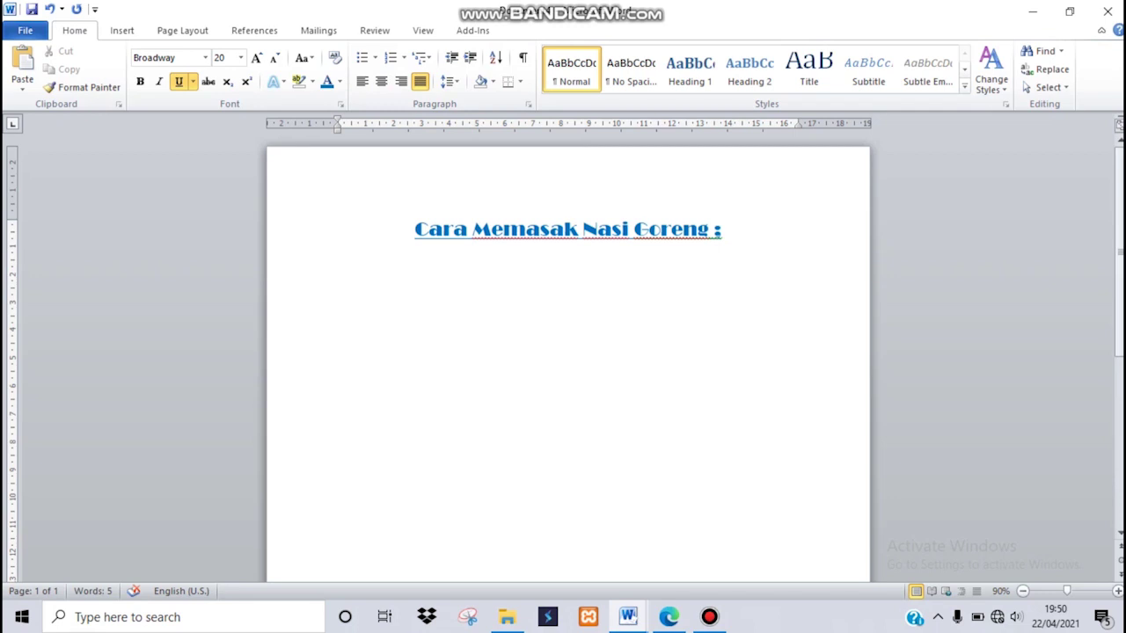
left_click(668, 617)
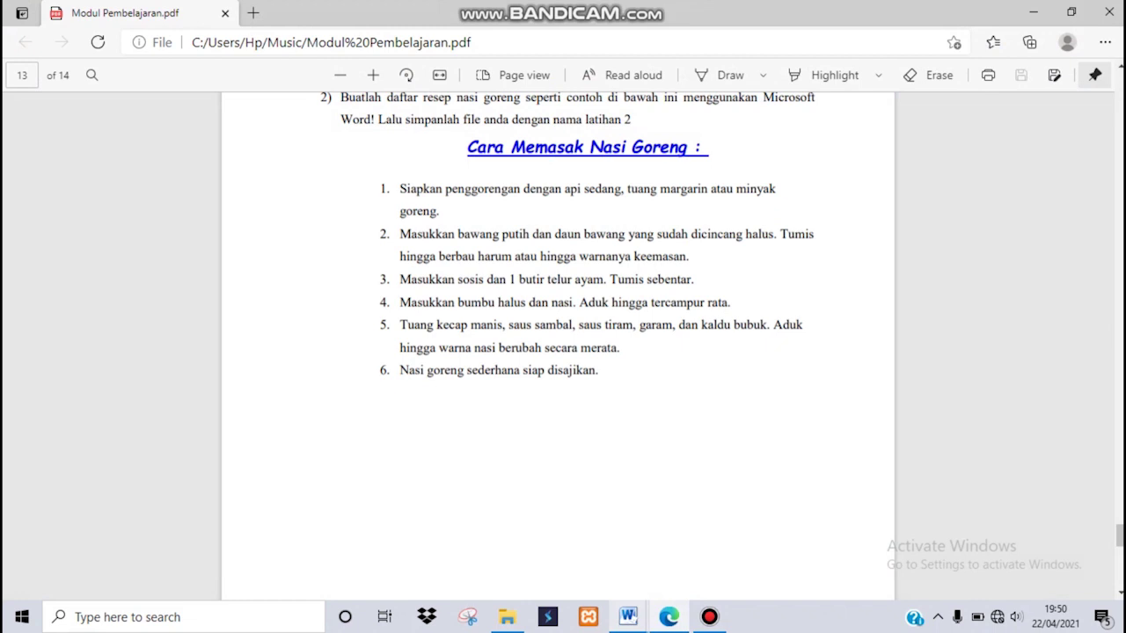
left_click(628, 616)
left_click(717, 550)
Start a numbered list with '1. siapkan penggorengan dengan api sedang, tuang margarin atau minyak goreng'.
type("1.")
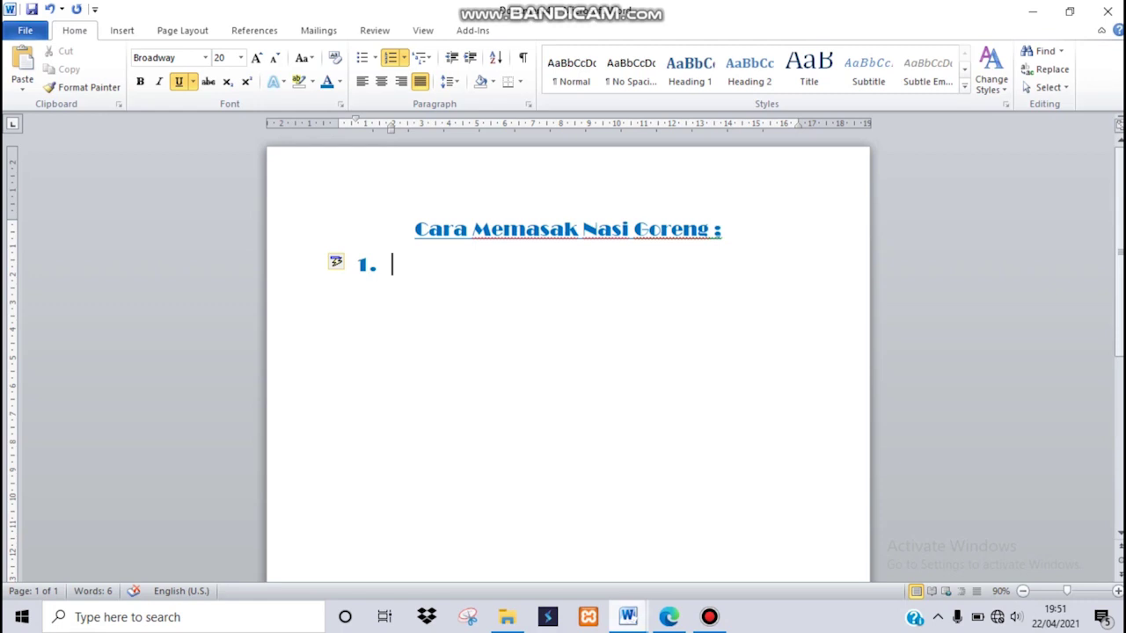
left_click(668, 617)
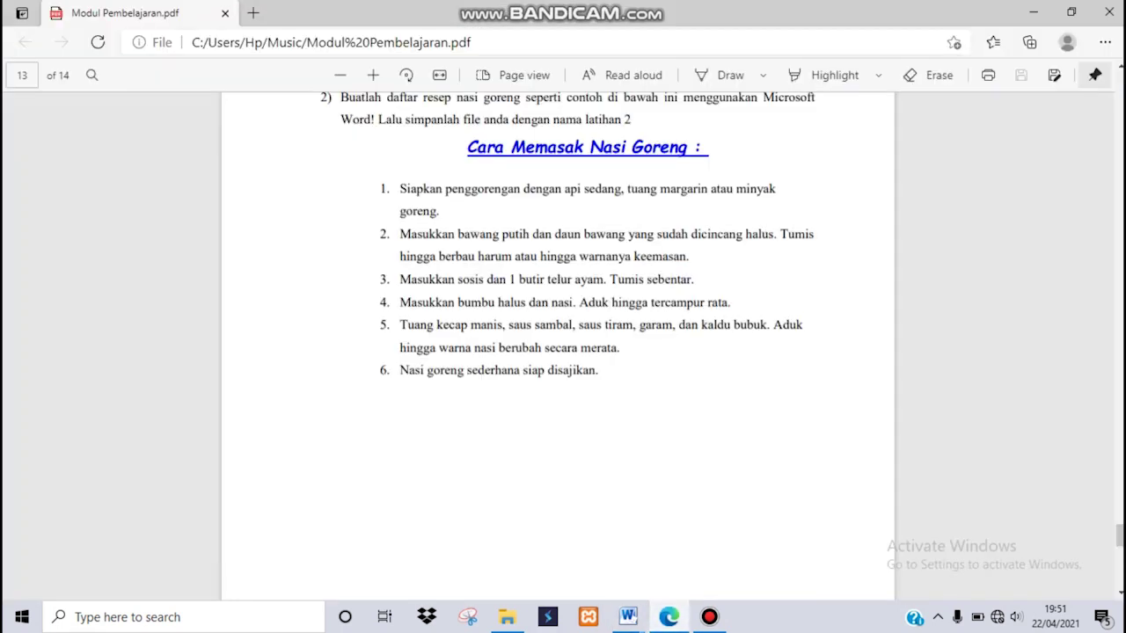
left_click(627, 617)
left_click(717, 533)
type("siapkan pe")
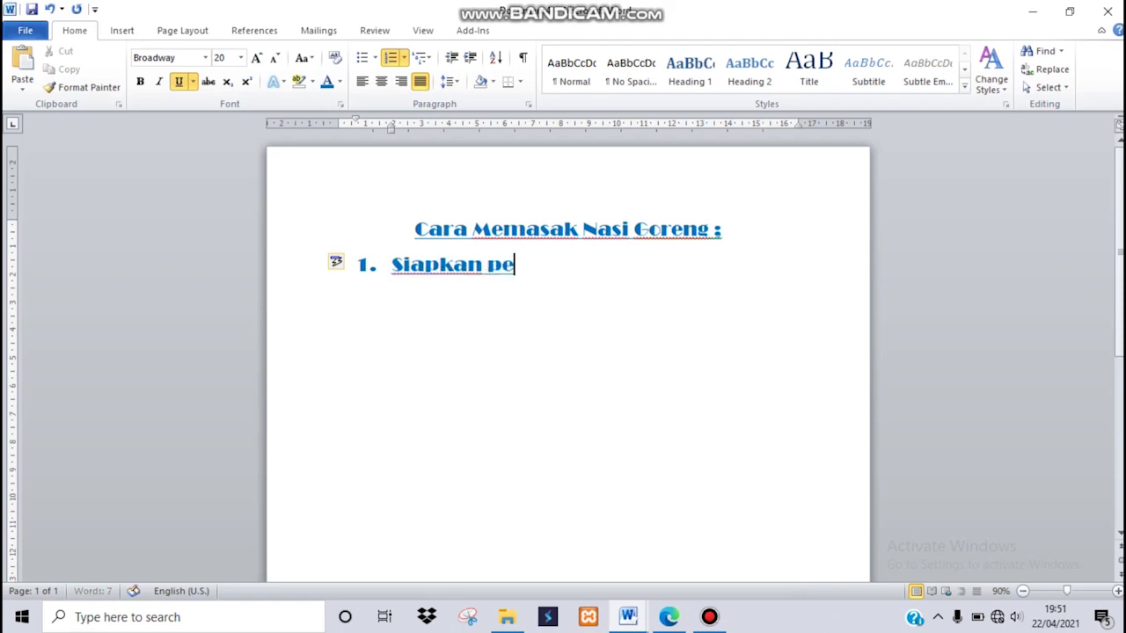
type("nggorengan dengan api sedang,")
left_click(668, 617)
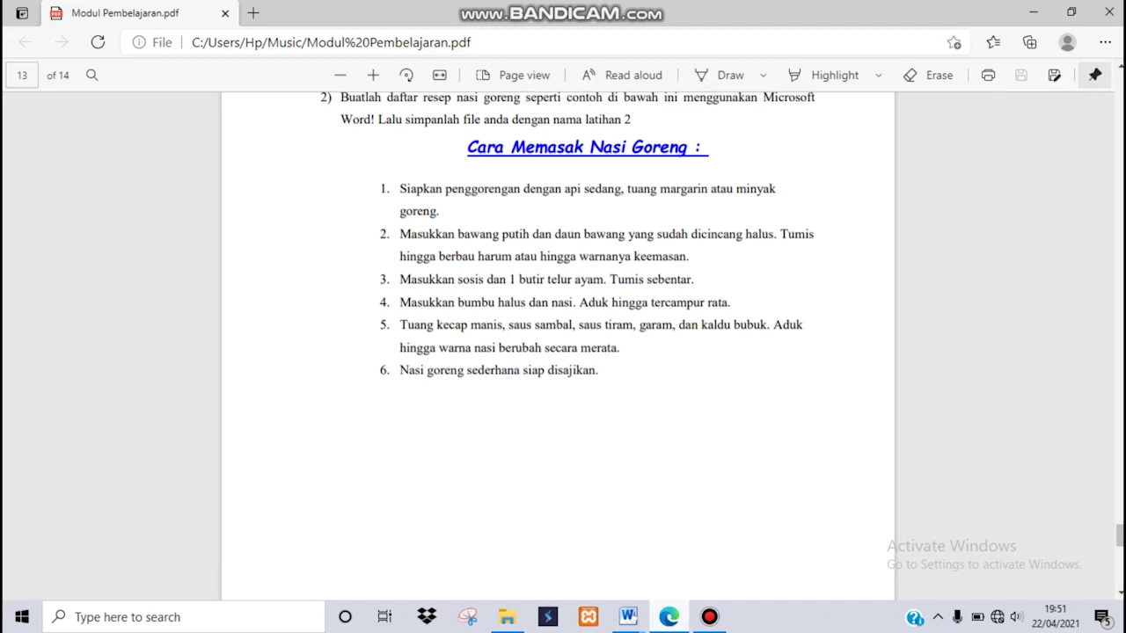
key("alt+Tab")
type("tuang margarin atau minyak gore")
type("ng")
Fix the 'goring' typo and add a second list item 'Dan selanjutnya...'.
key("Return")
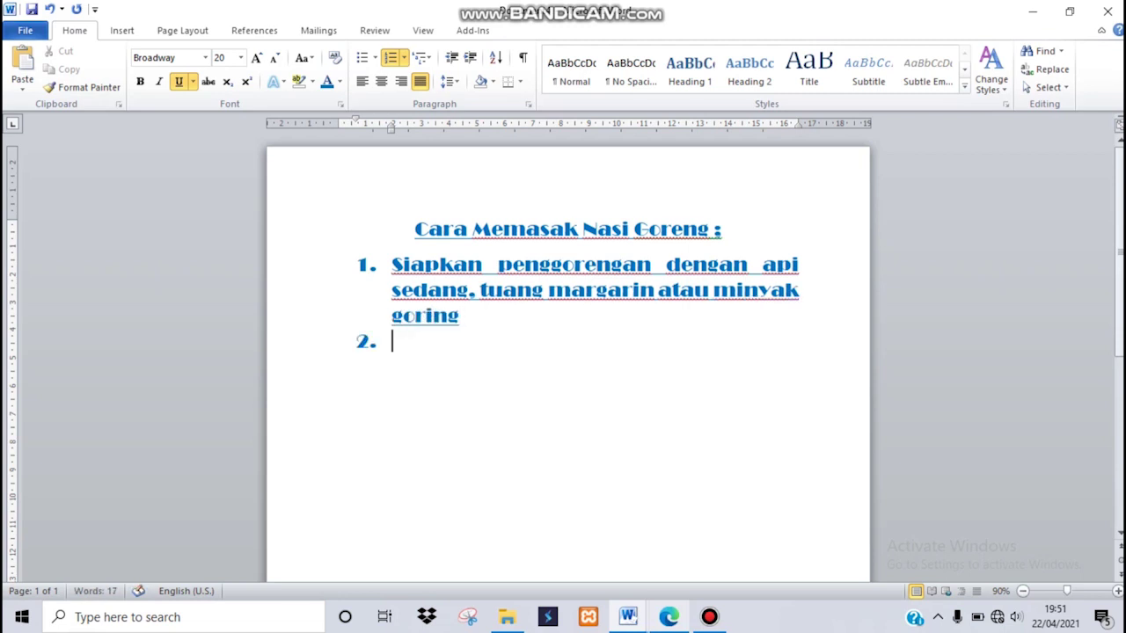
left_click(434, 316)
key("BackSpace")
type("e")
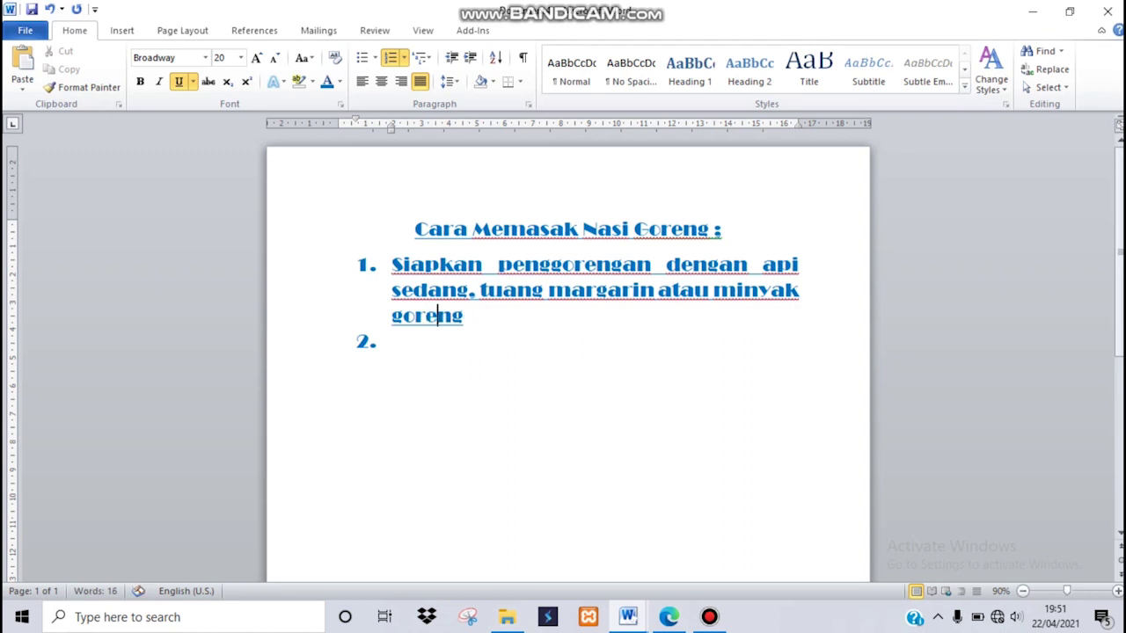
left_click(392, 342)
type("dll")
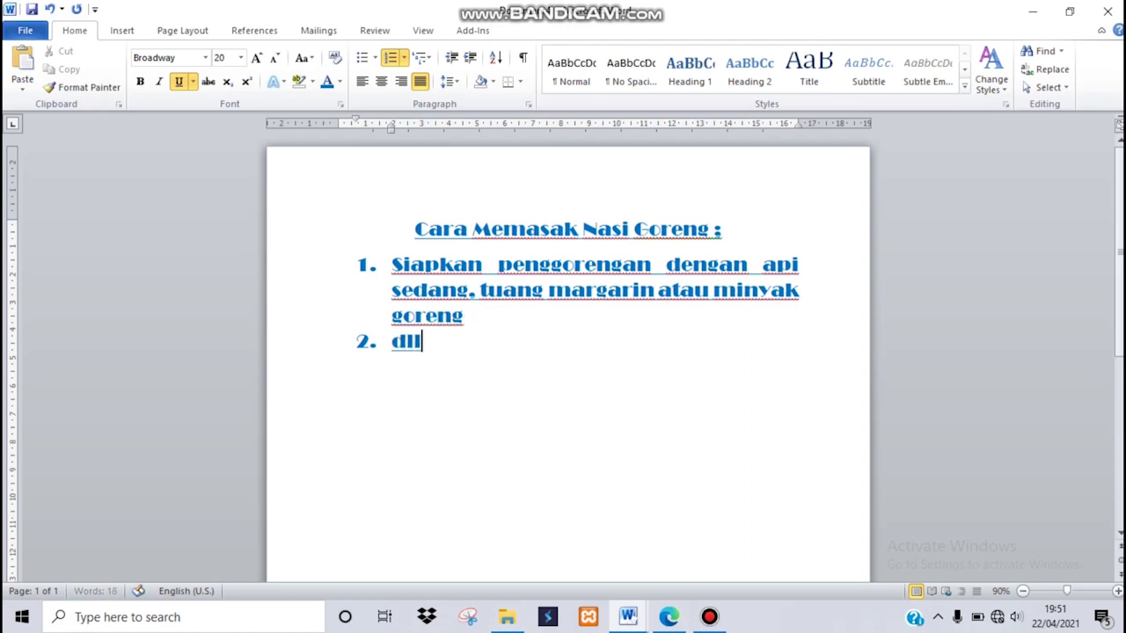
key("BackSpace")
key("BackSpace")
type("an selanjutnya")
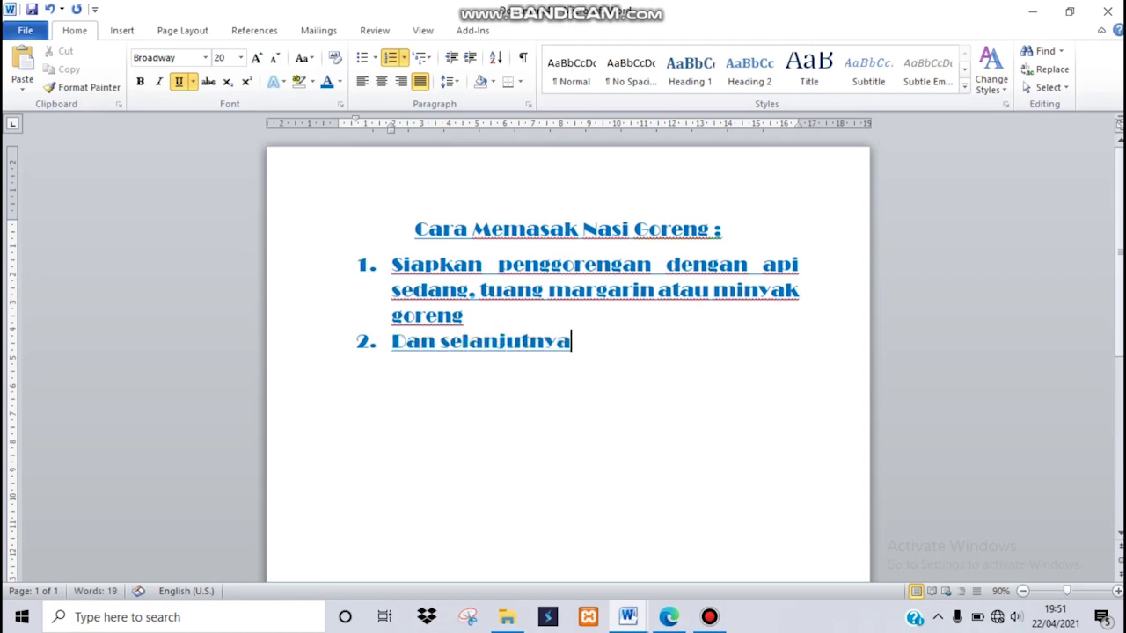
type("...")
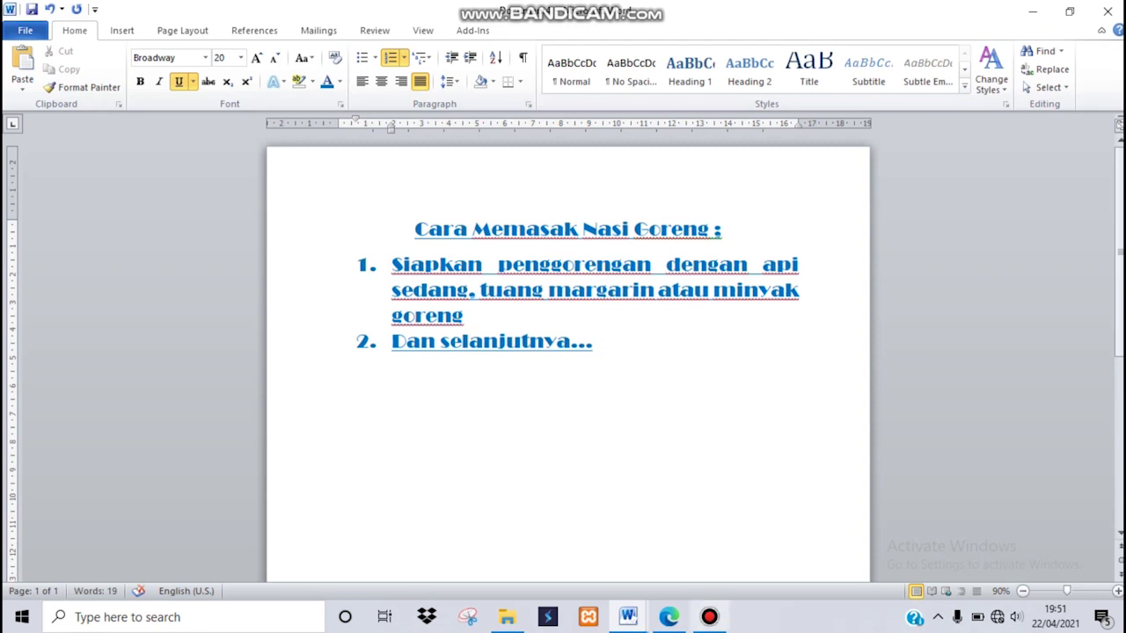
Select both list items and switch to the recipe PDF.
key("shift+Up")
key("shift+Up")
key("shift+Home")
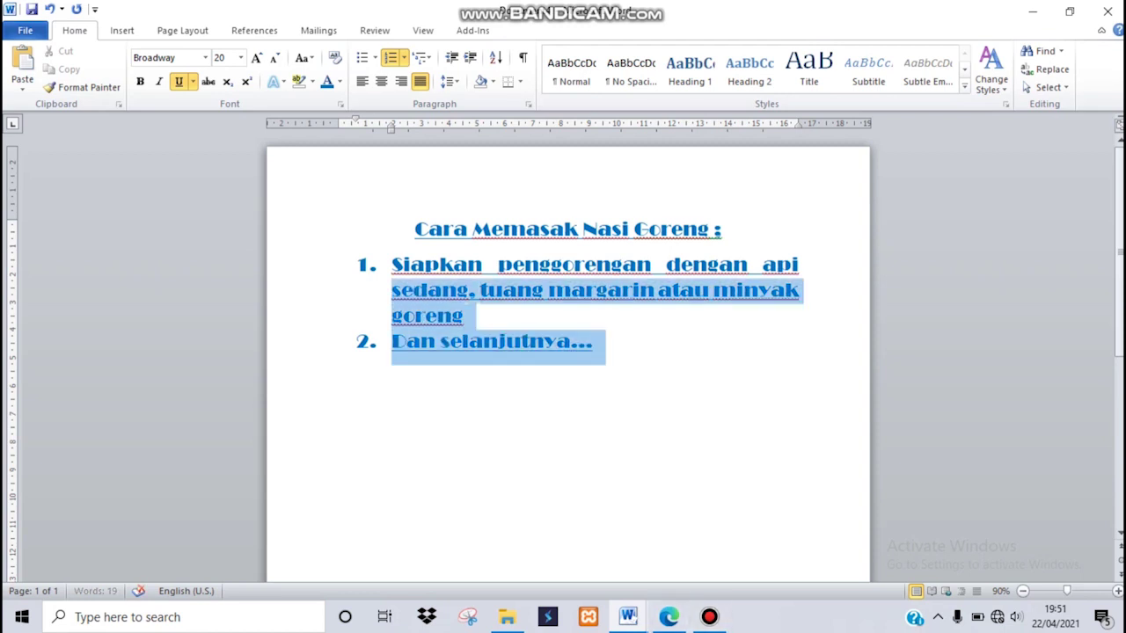
key("shift+Up")
key("alt+Tab")
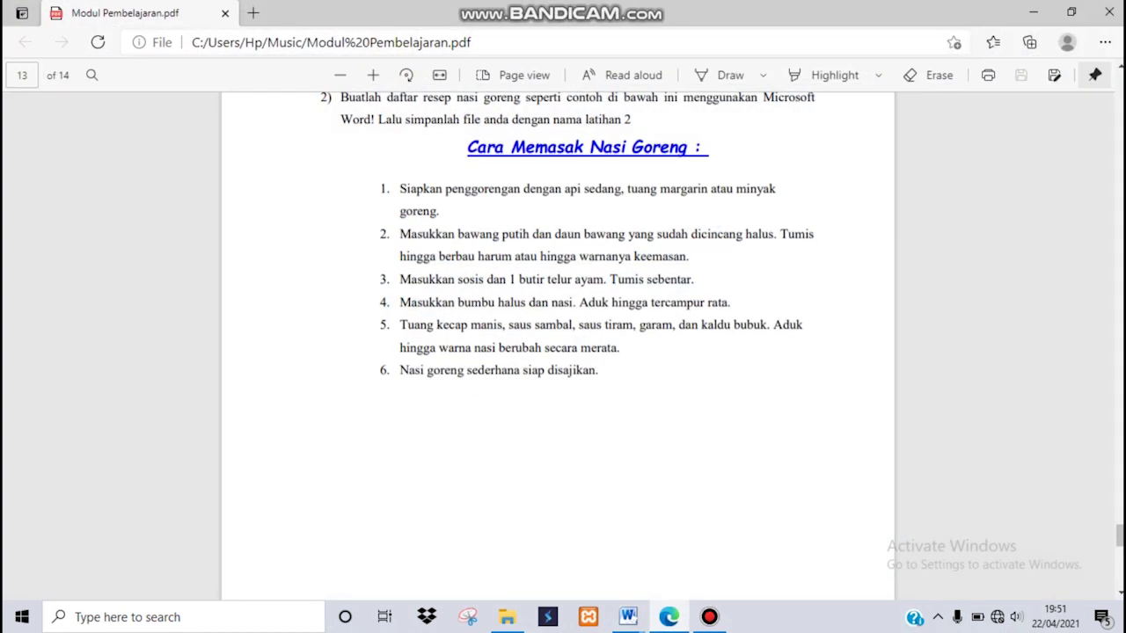
Look over the remaining PDF steps, then select both numbered list items in Word.
left_click_drag(398, 211, 635, 373)
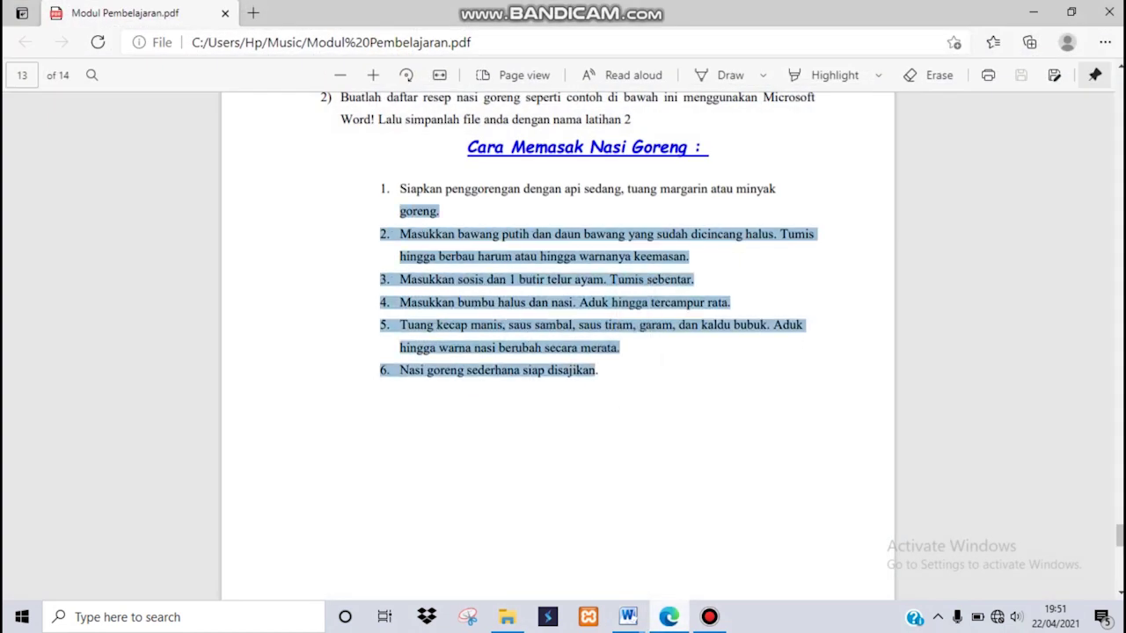
left_click(628, 616)
left_click(717, 549)
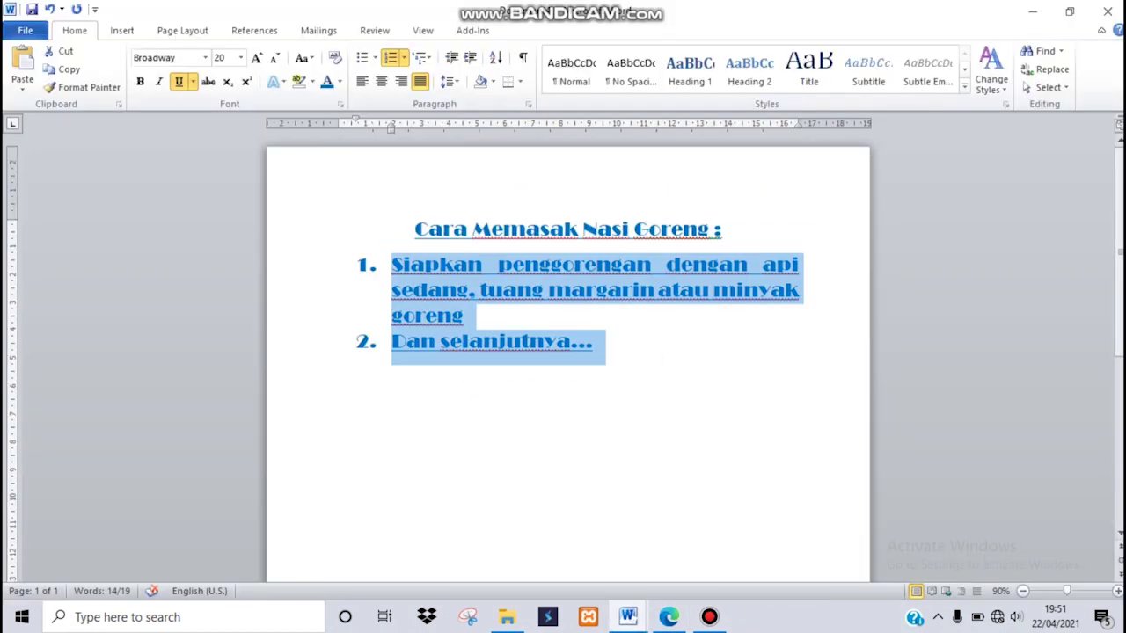
left_click(604, 344)
left_click_drag(604, 343, 394, 265)
Restyle the list items as darker blue, 12 pt, not bold, Times New Roman.
left_click(340, 81)
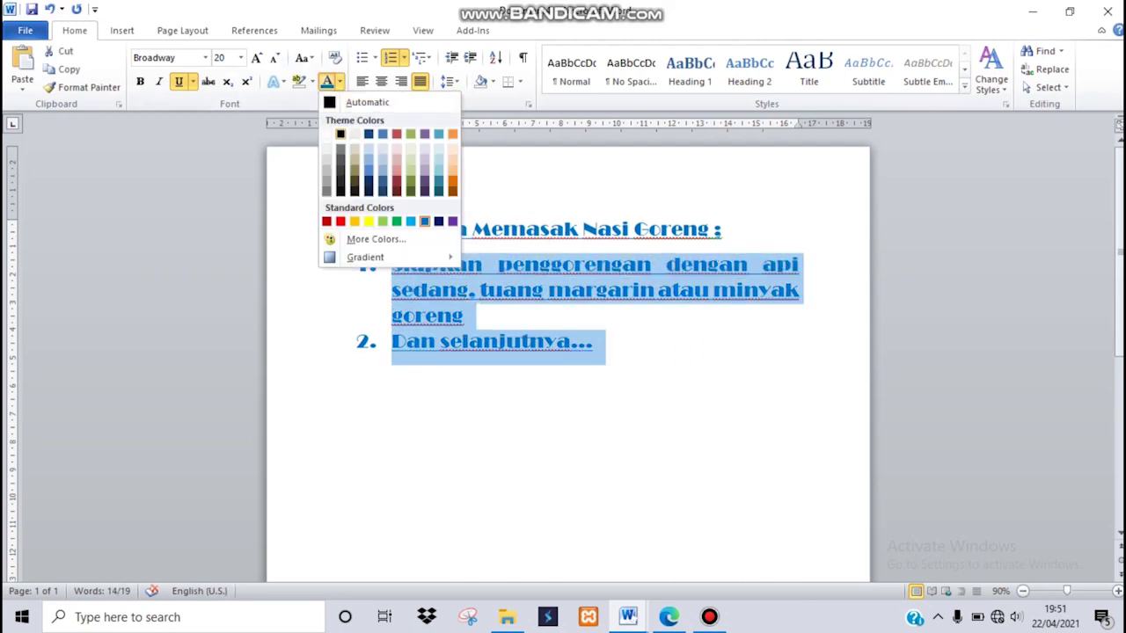
left_click(424, 222)
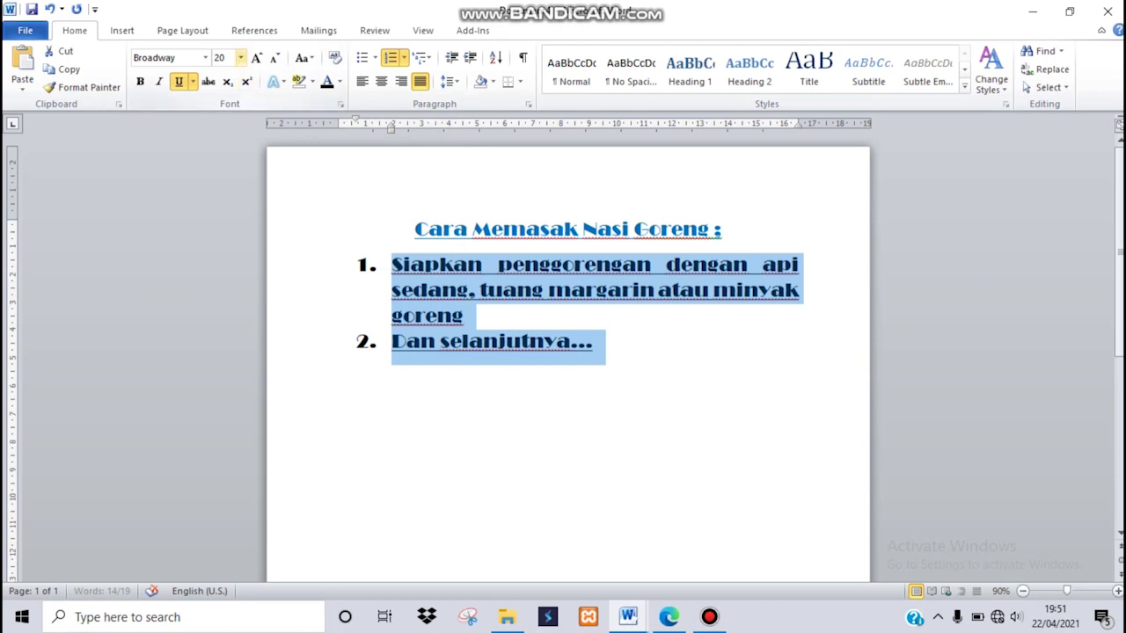
left_click(240, 57)
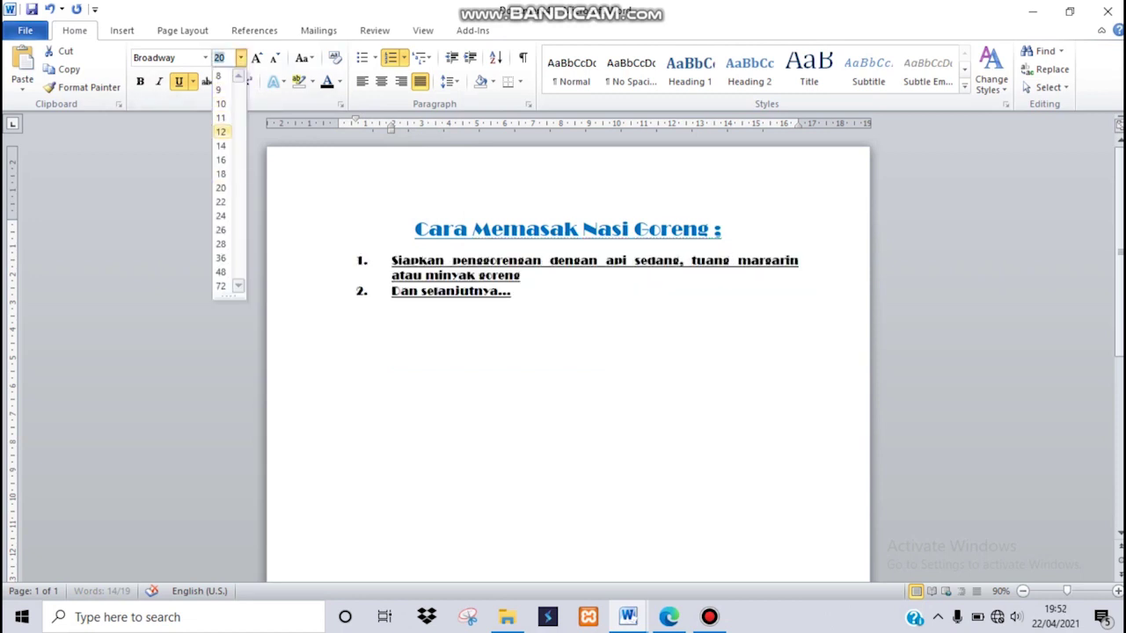
left_click(221, 131)
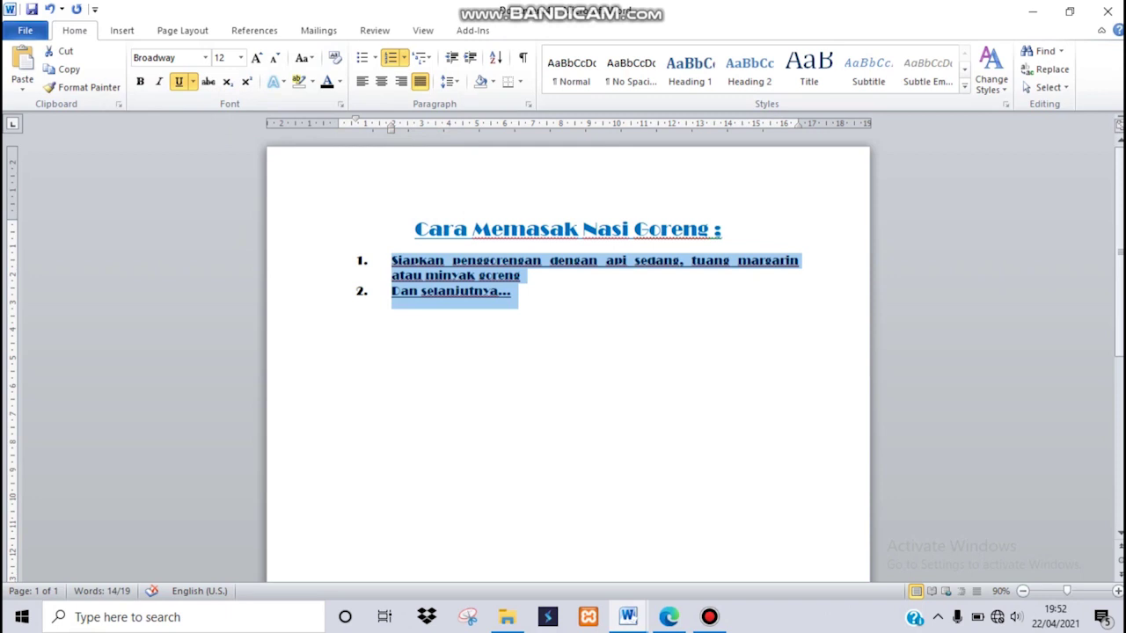
key("ctrl+b")
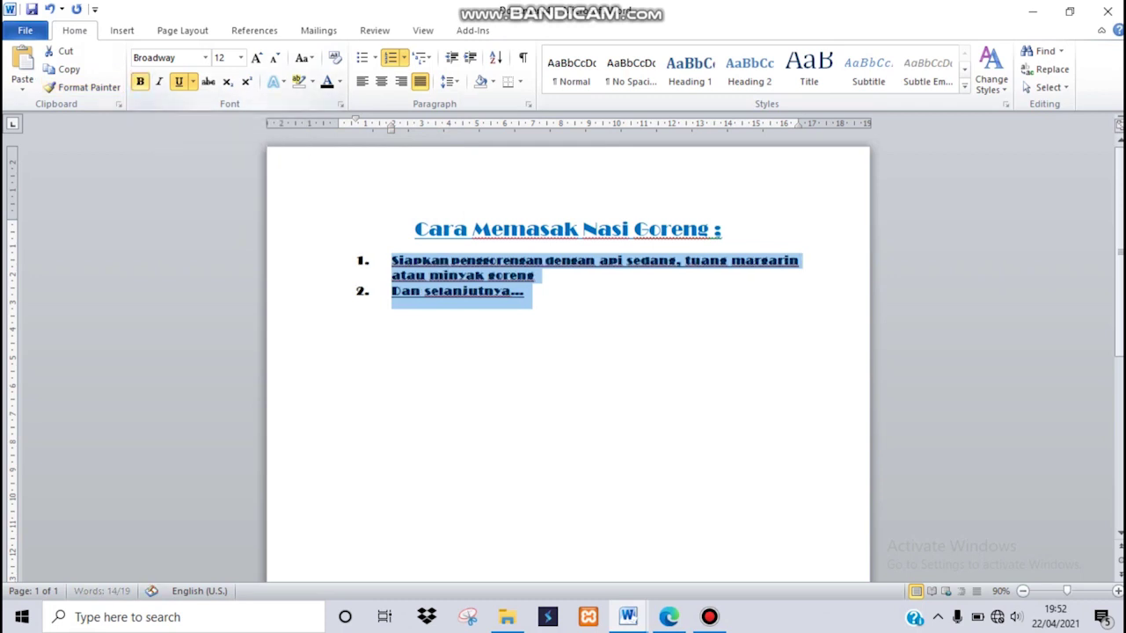
key("ctrl+b")
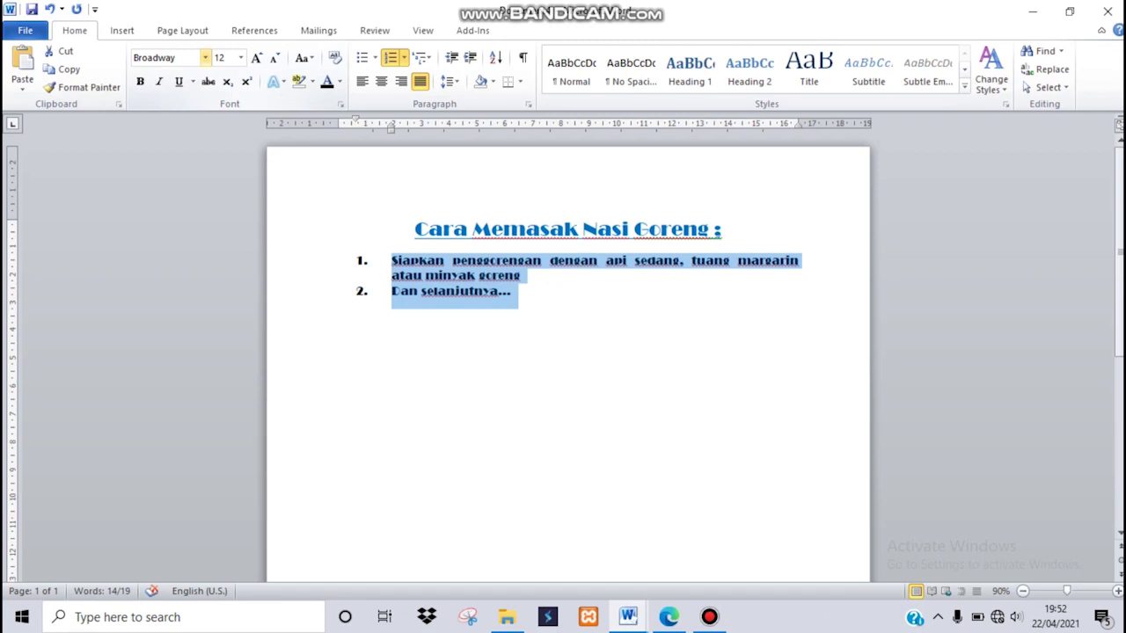
left_click(205, 57)
left_click(211, 190)
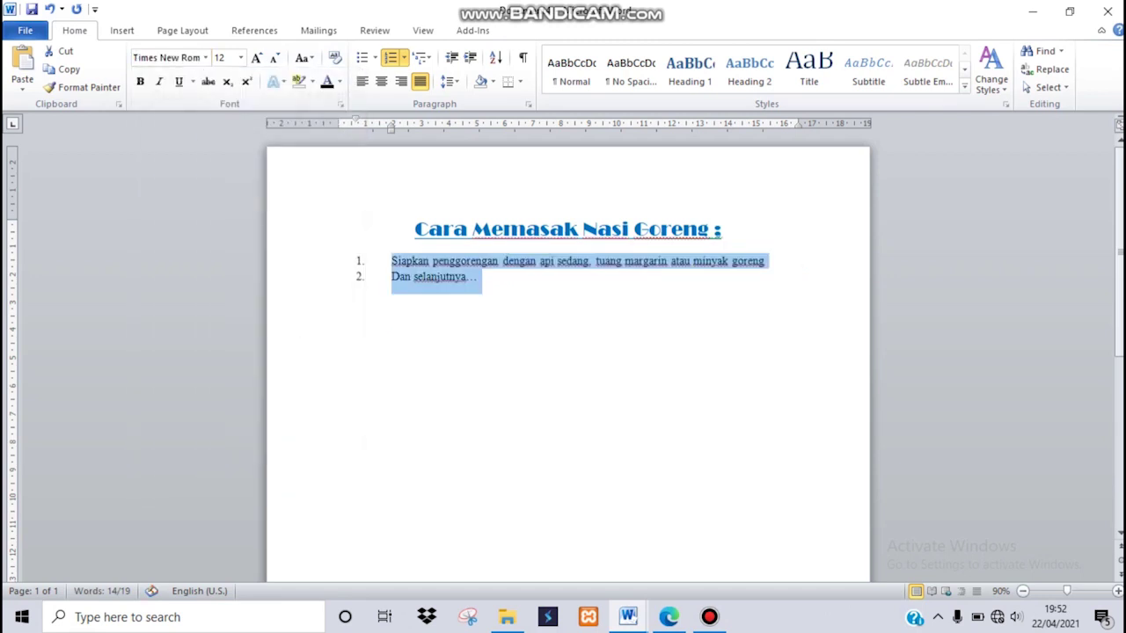
left_click(478, 277)
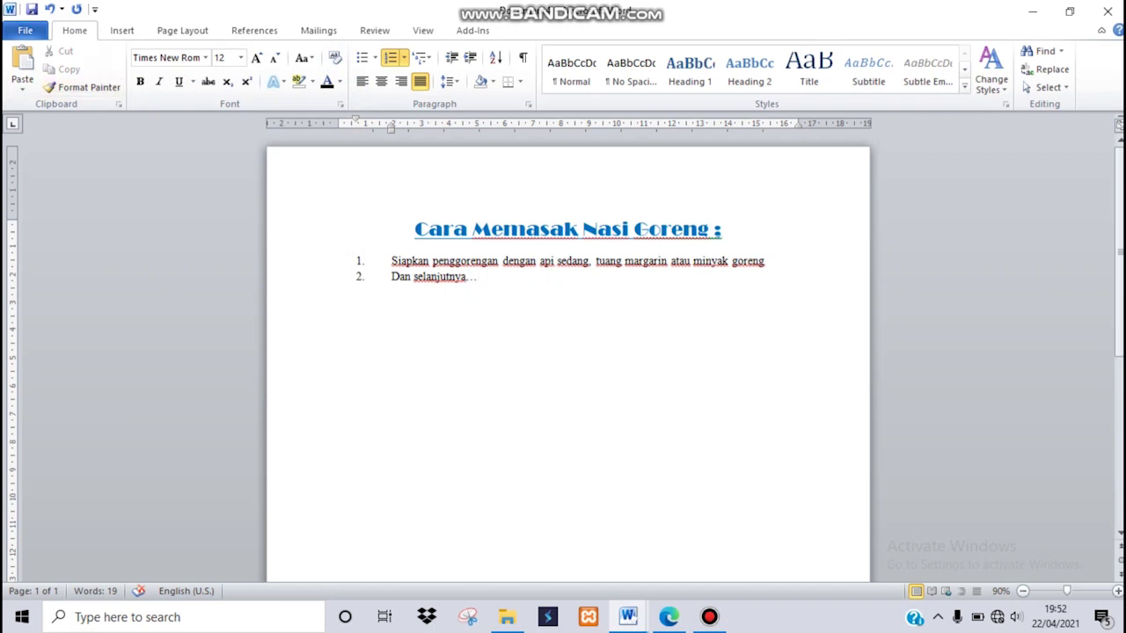
left_click(25, 30)
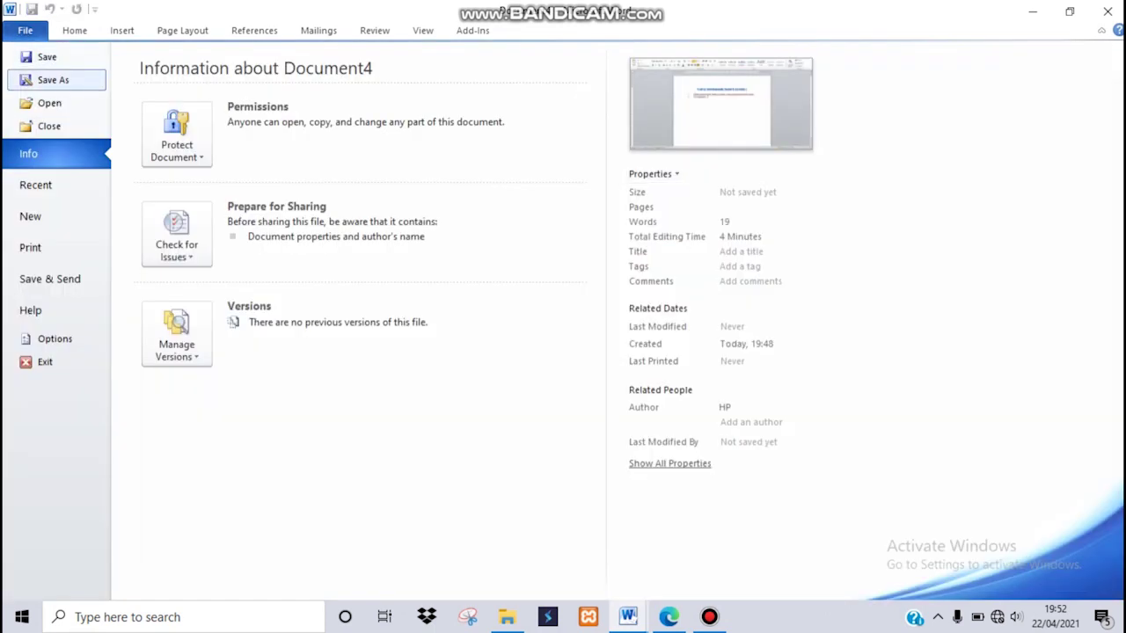
Use Save As to store the recipe document as 'latihan 2' in LATIHAN.
left_click(53, 80)
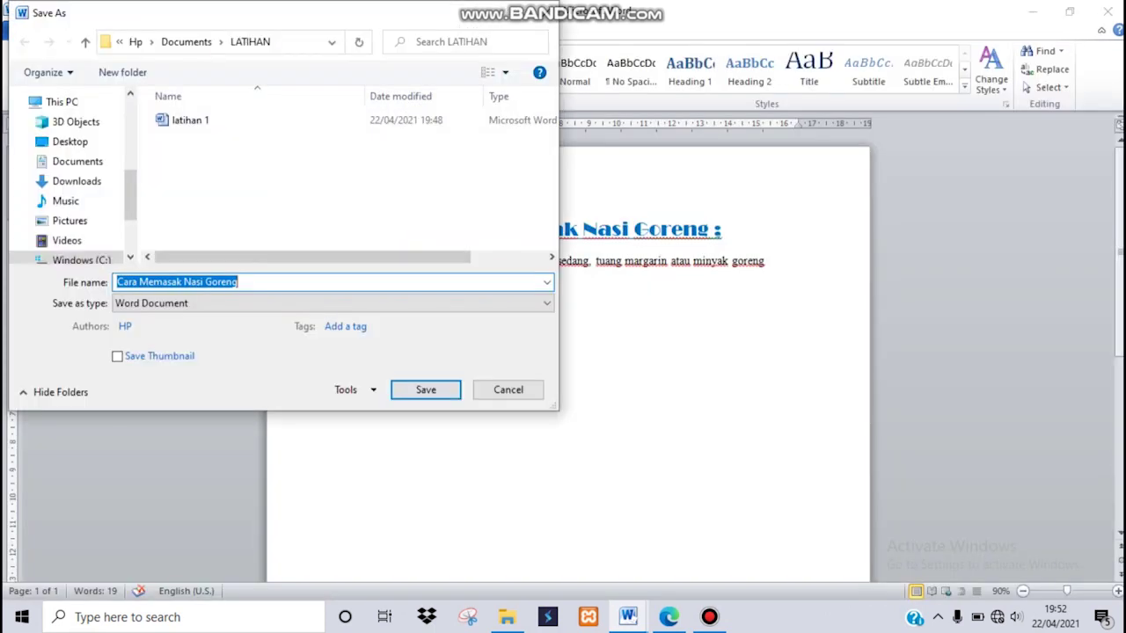
type("l")
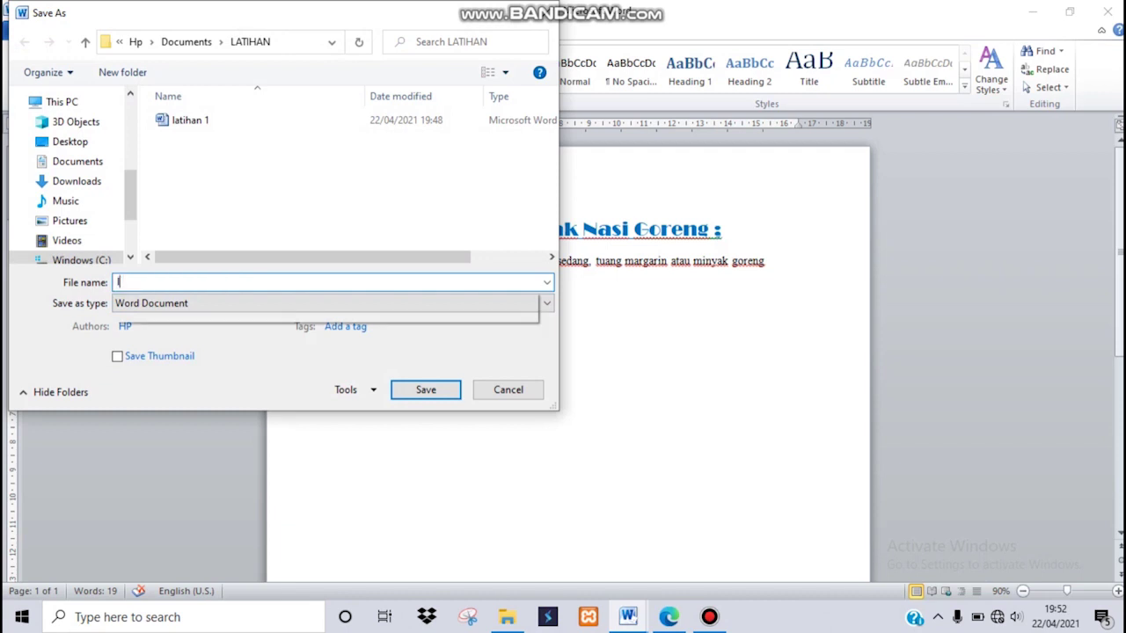
type("atihan 2")
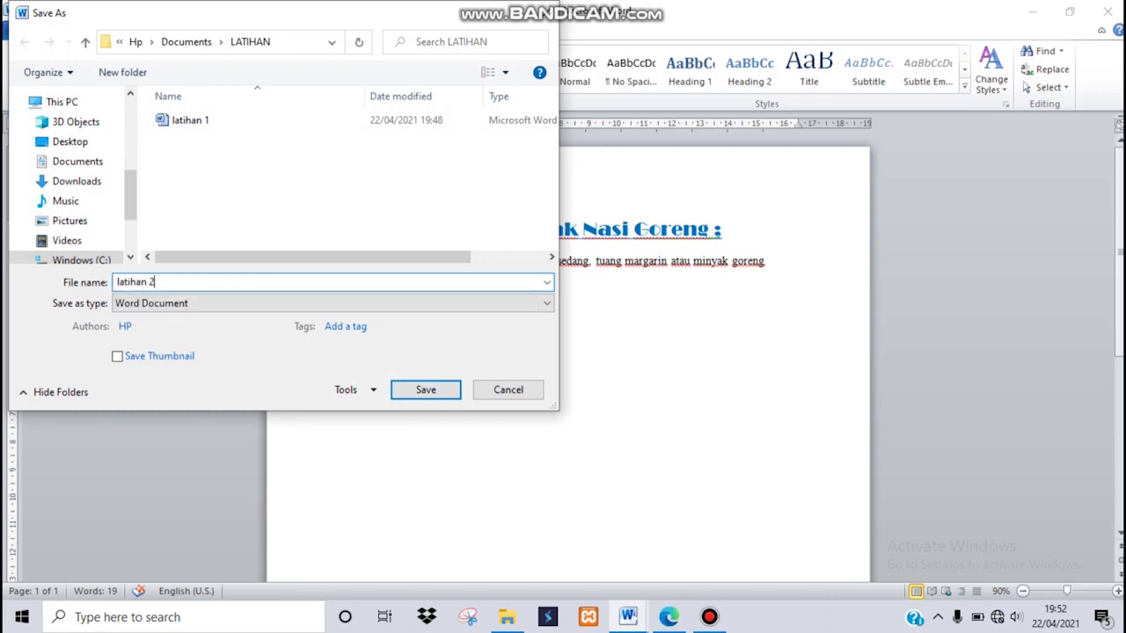
key("Return")
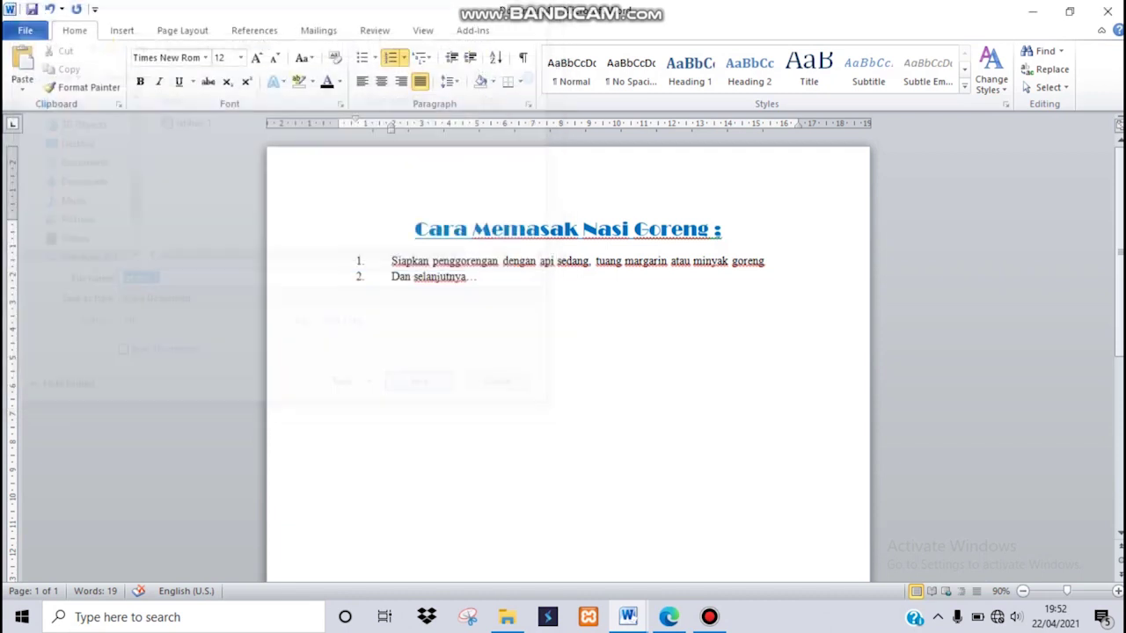